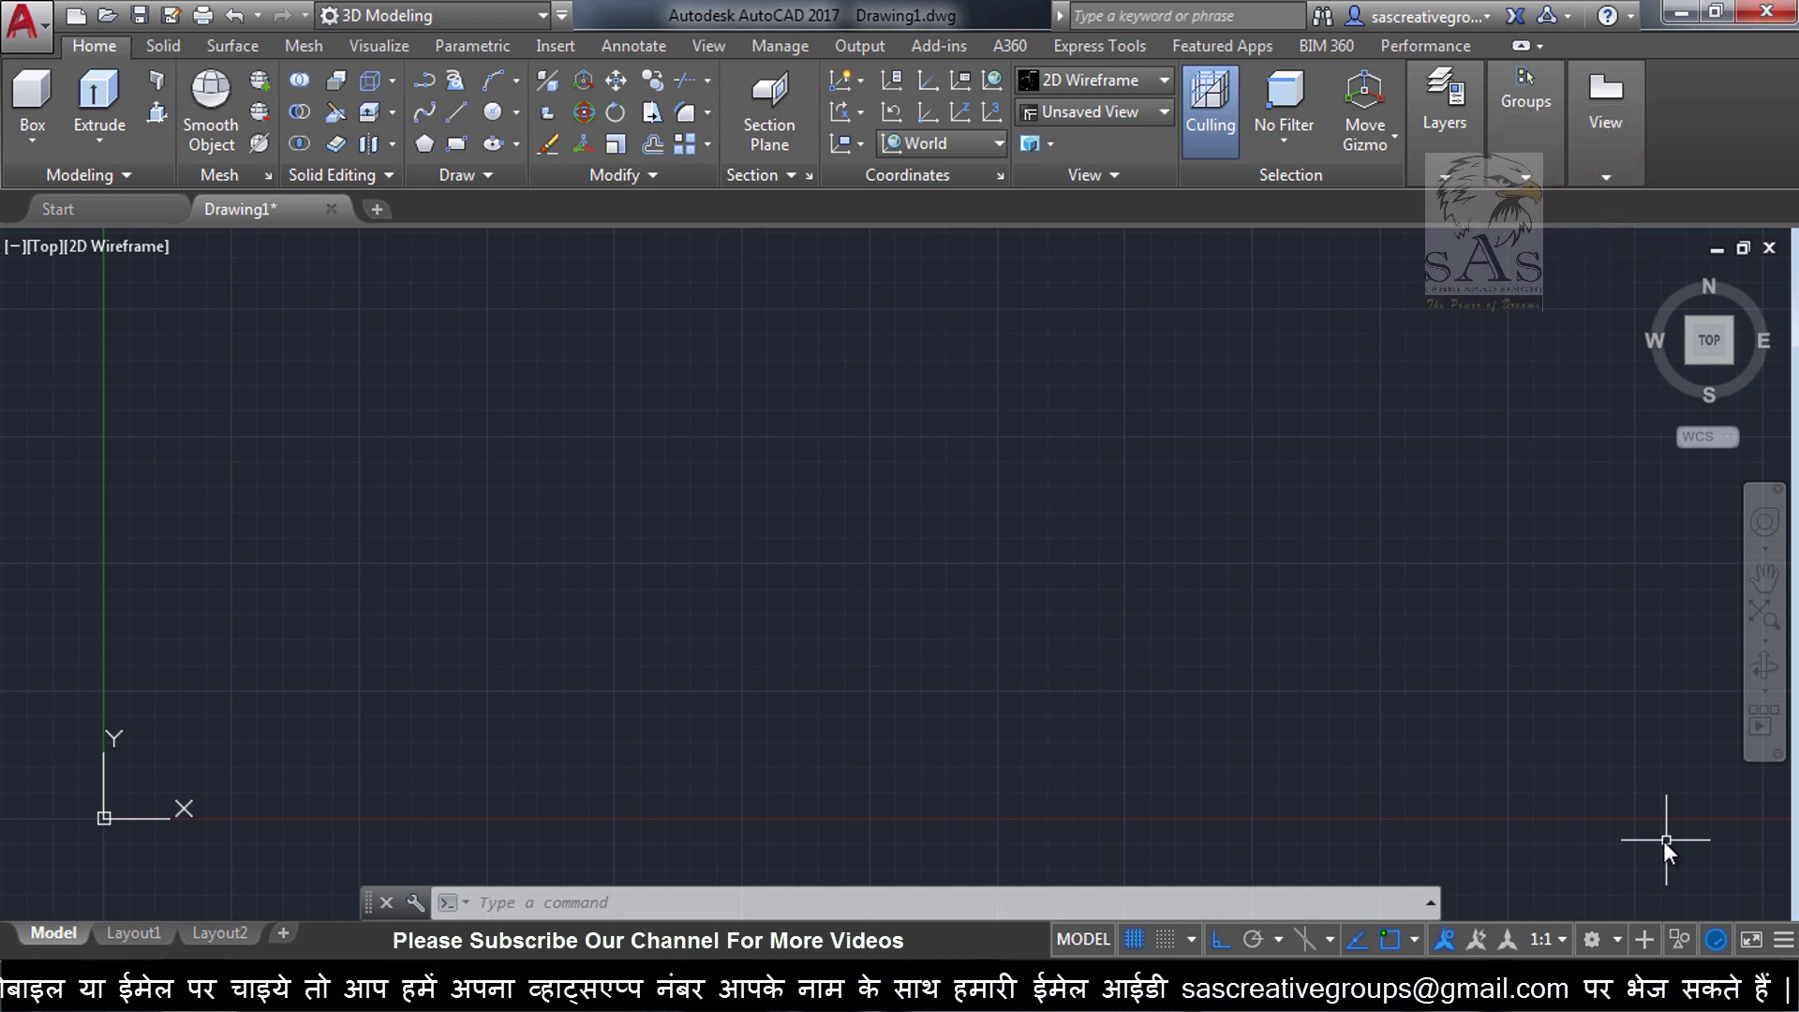
Open the Viewports dialog with VPORTS and choose Two: Vertical after briefly previewing Four: Equal
click(1662, 841)
key(Escape)
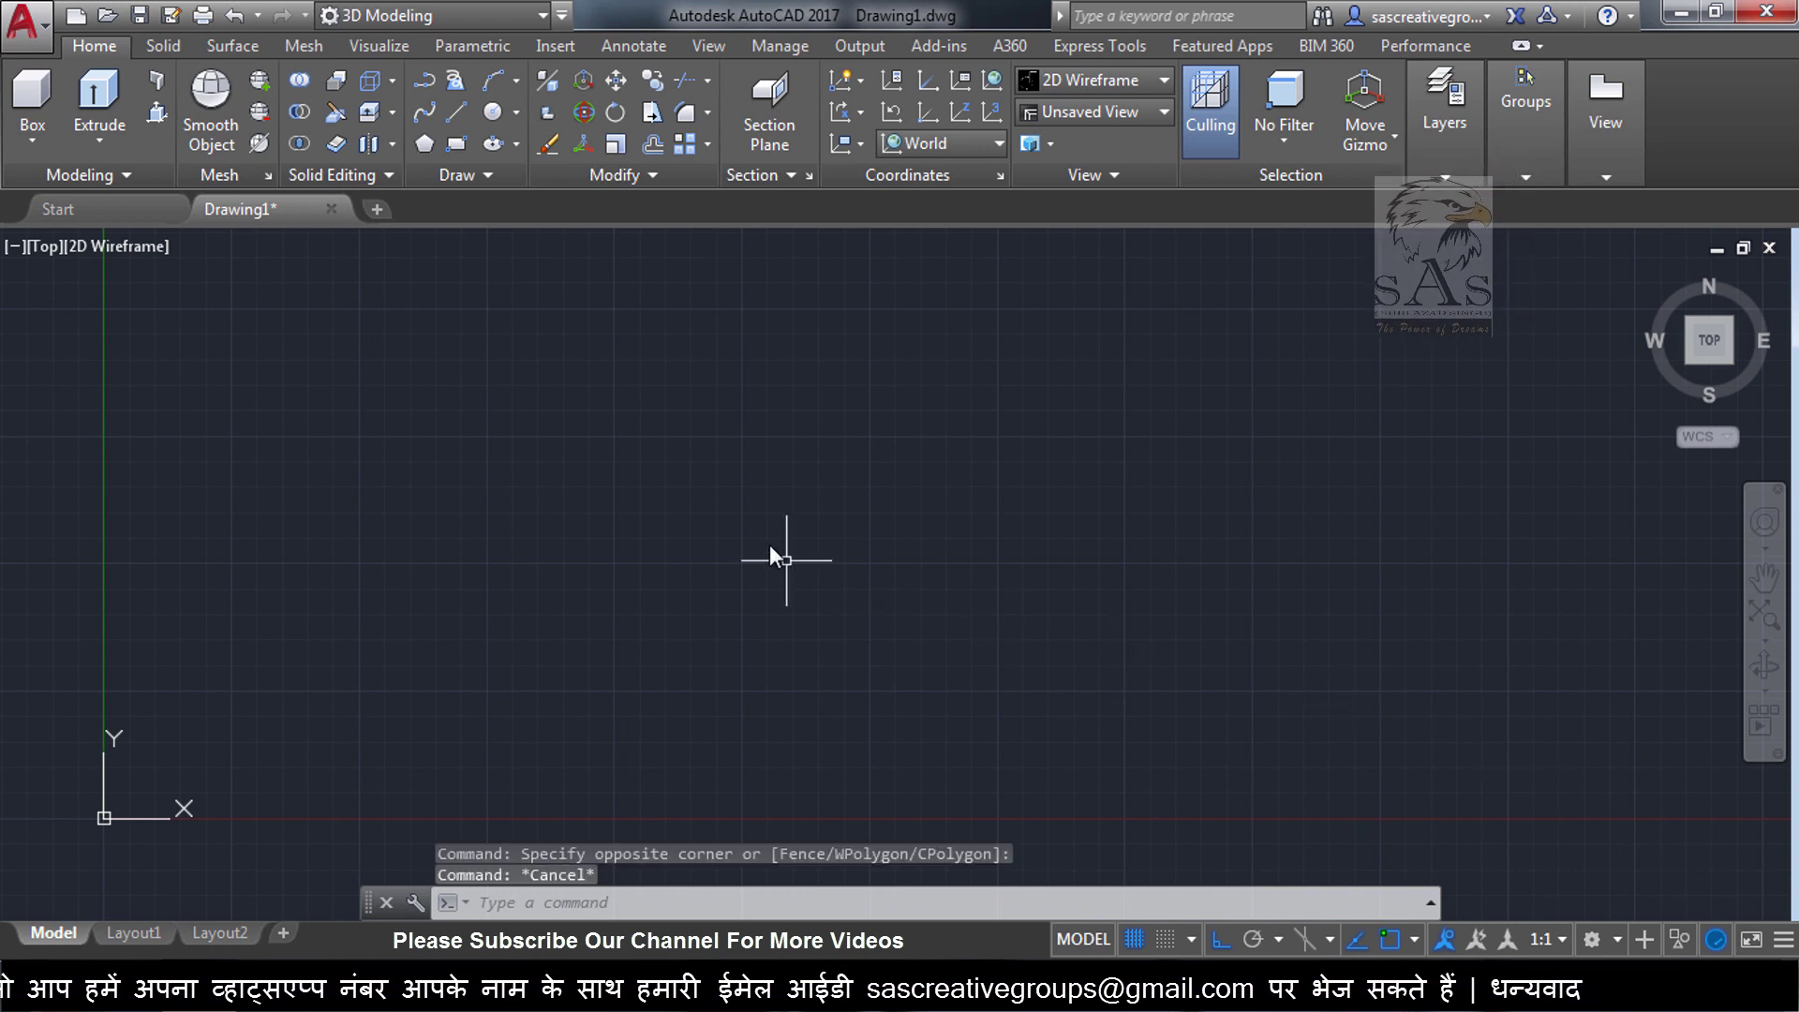
text(V)
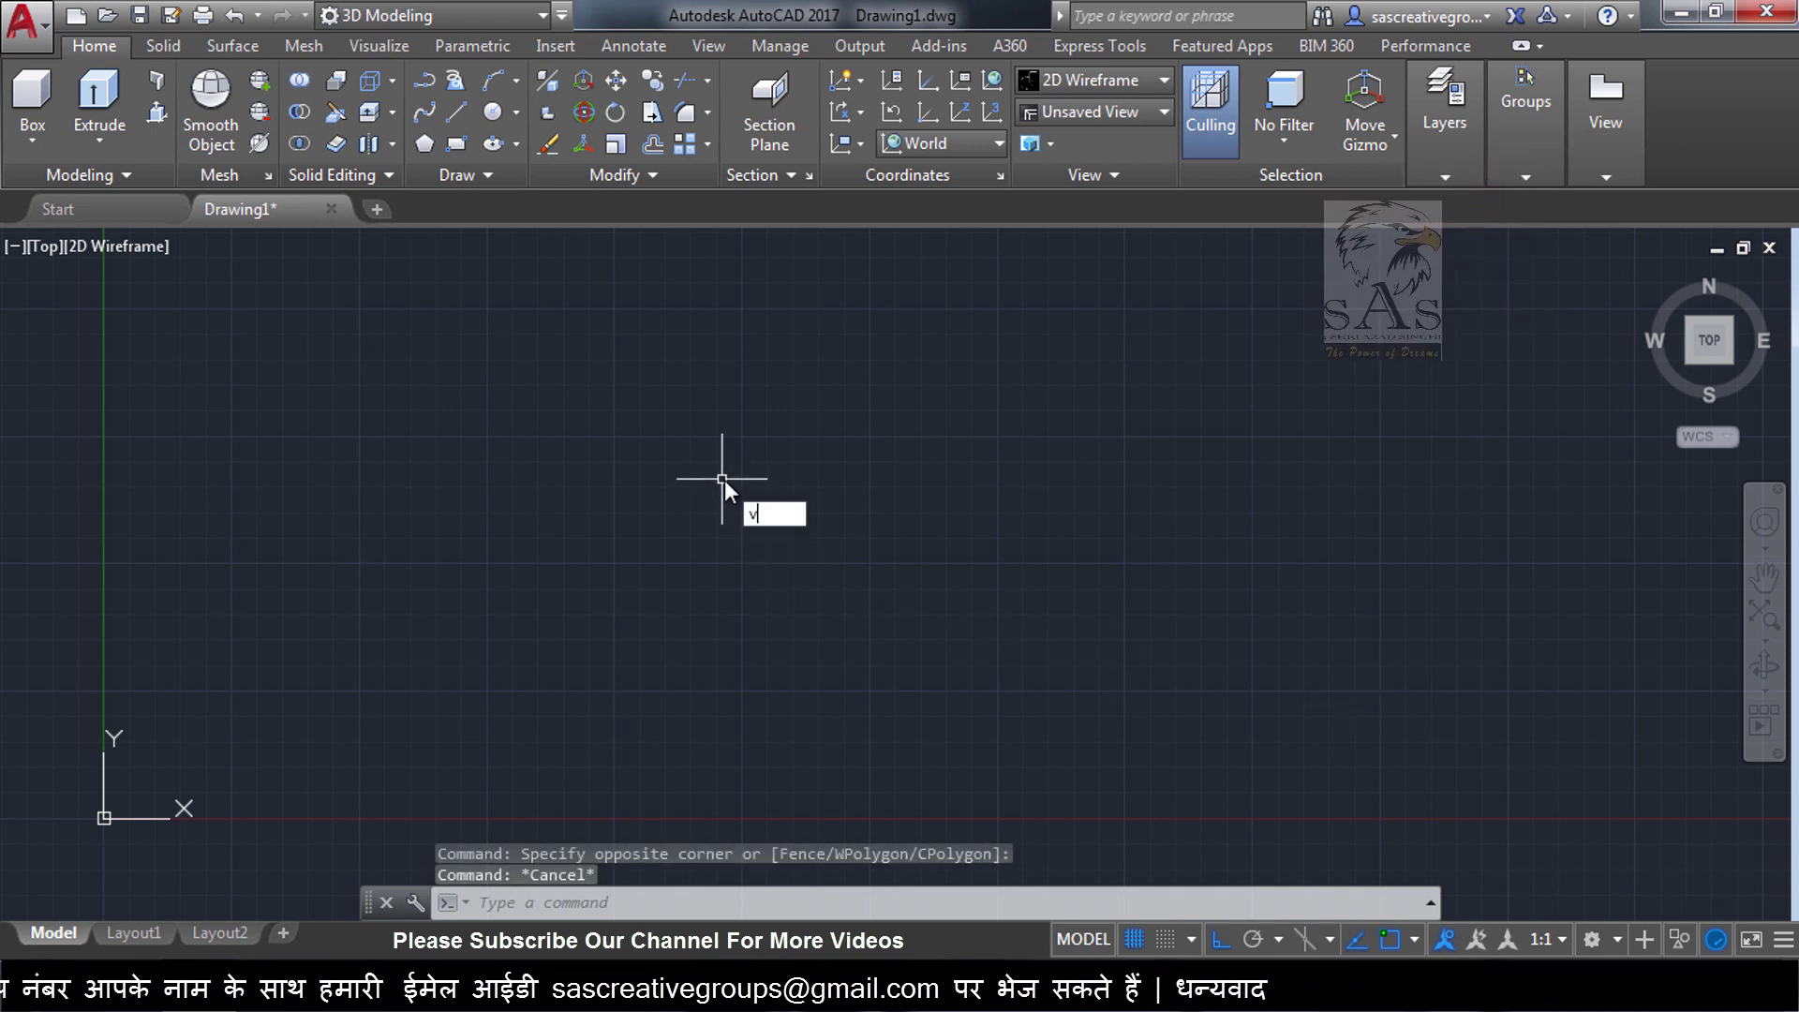
text(ports)
key(Return)
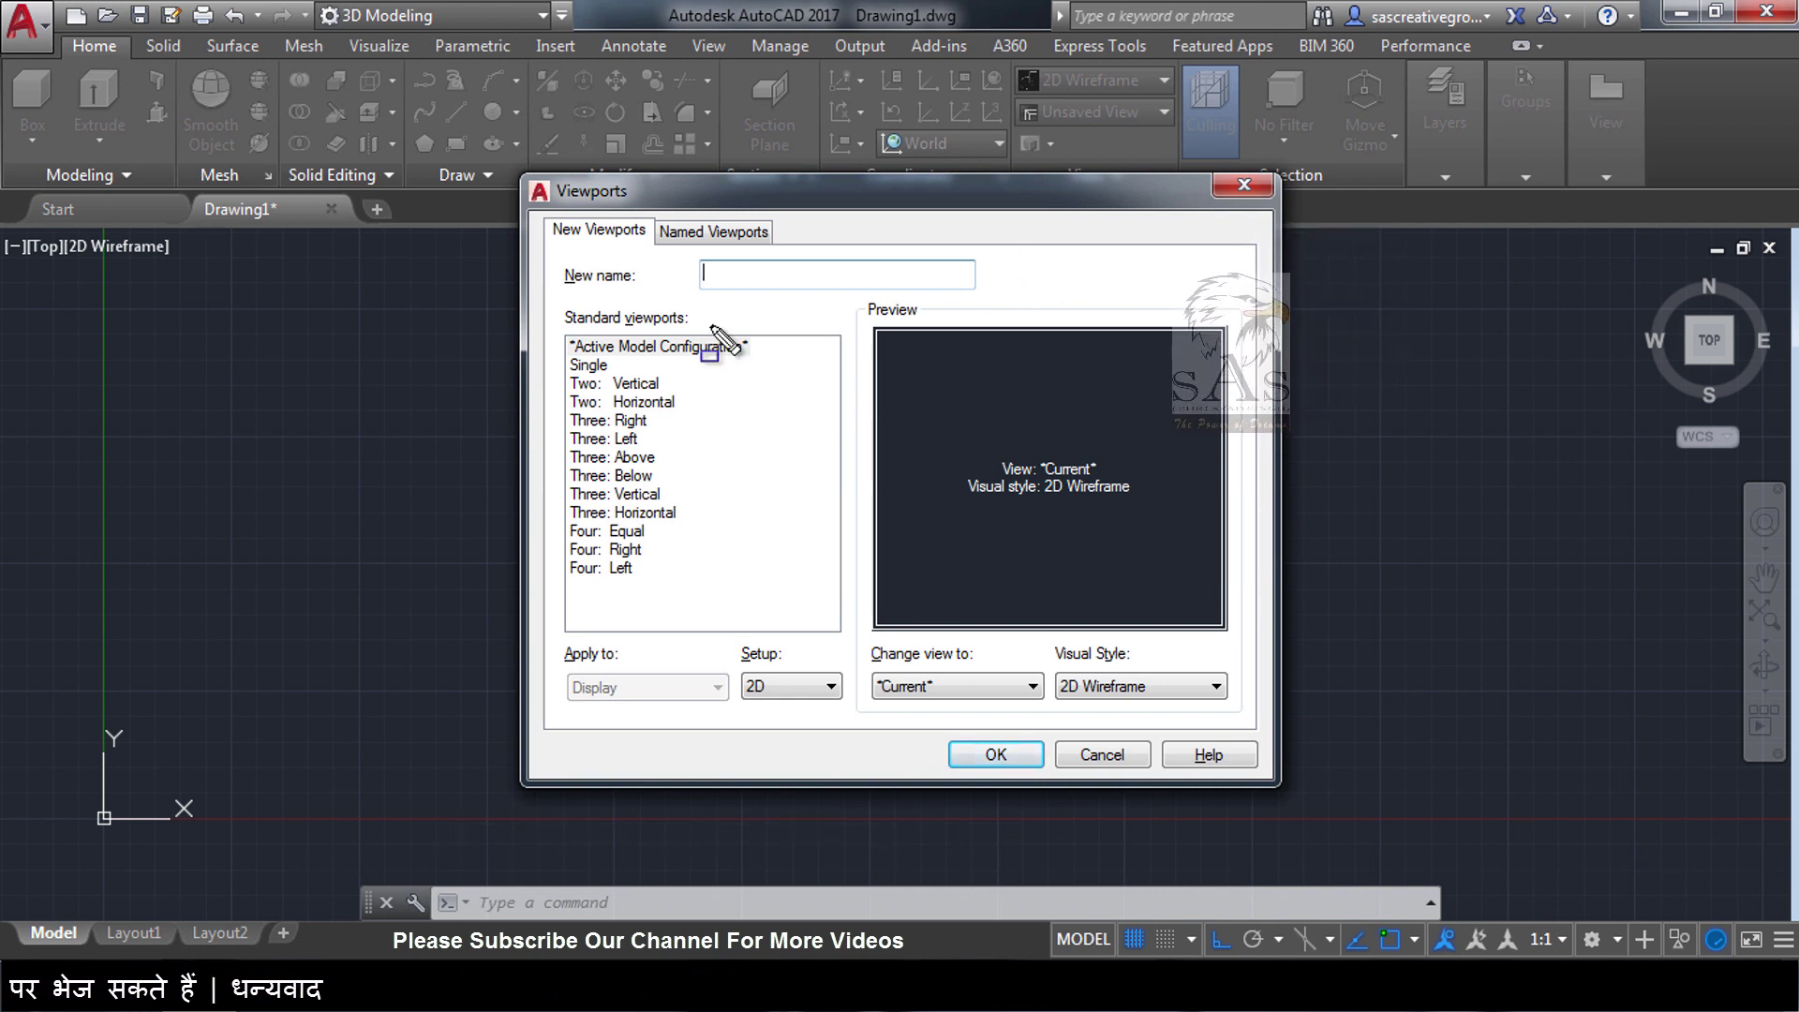
drag(540, 301, 756, 620)
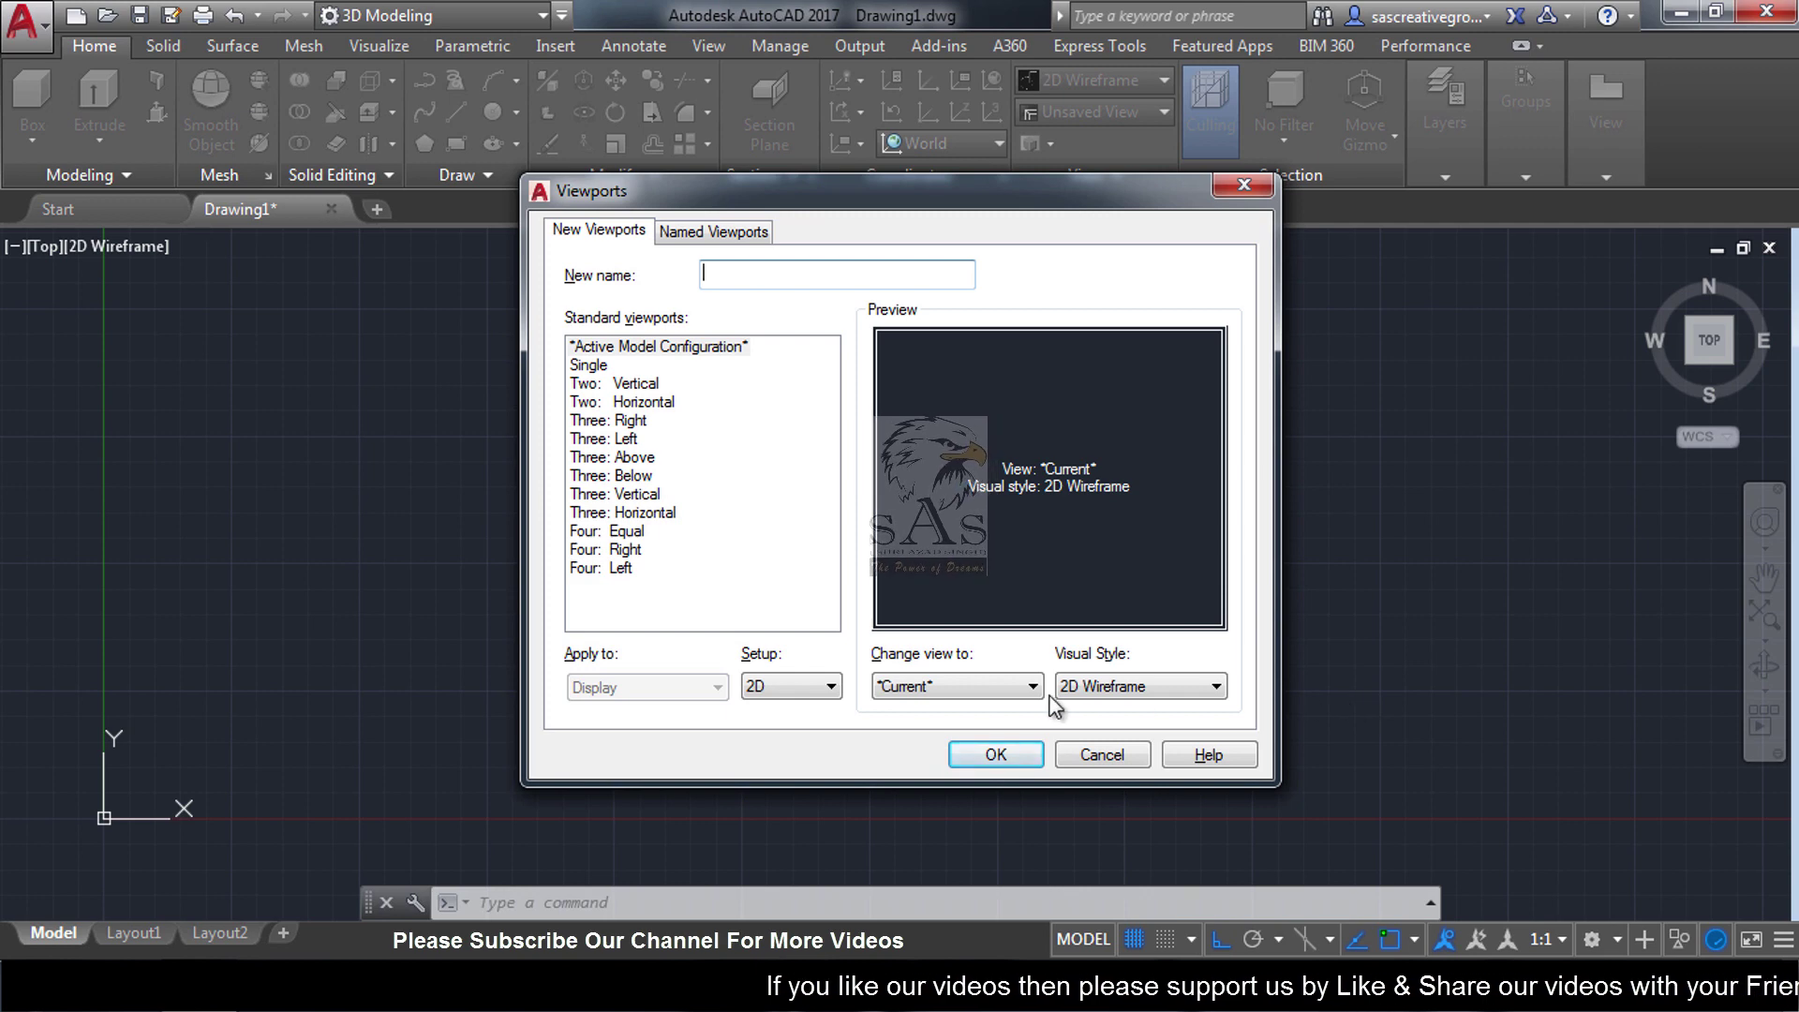
click(614, 384)
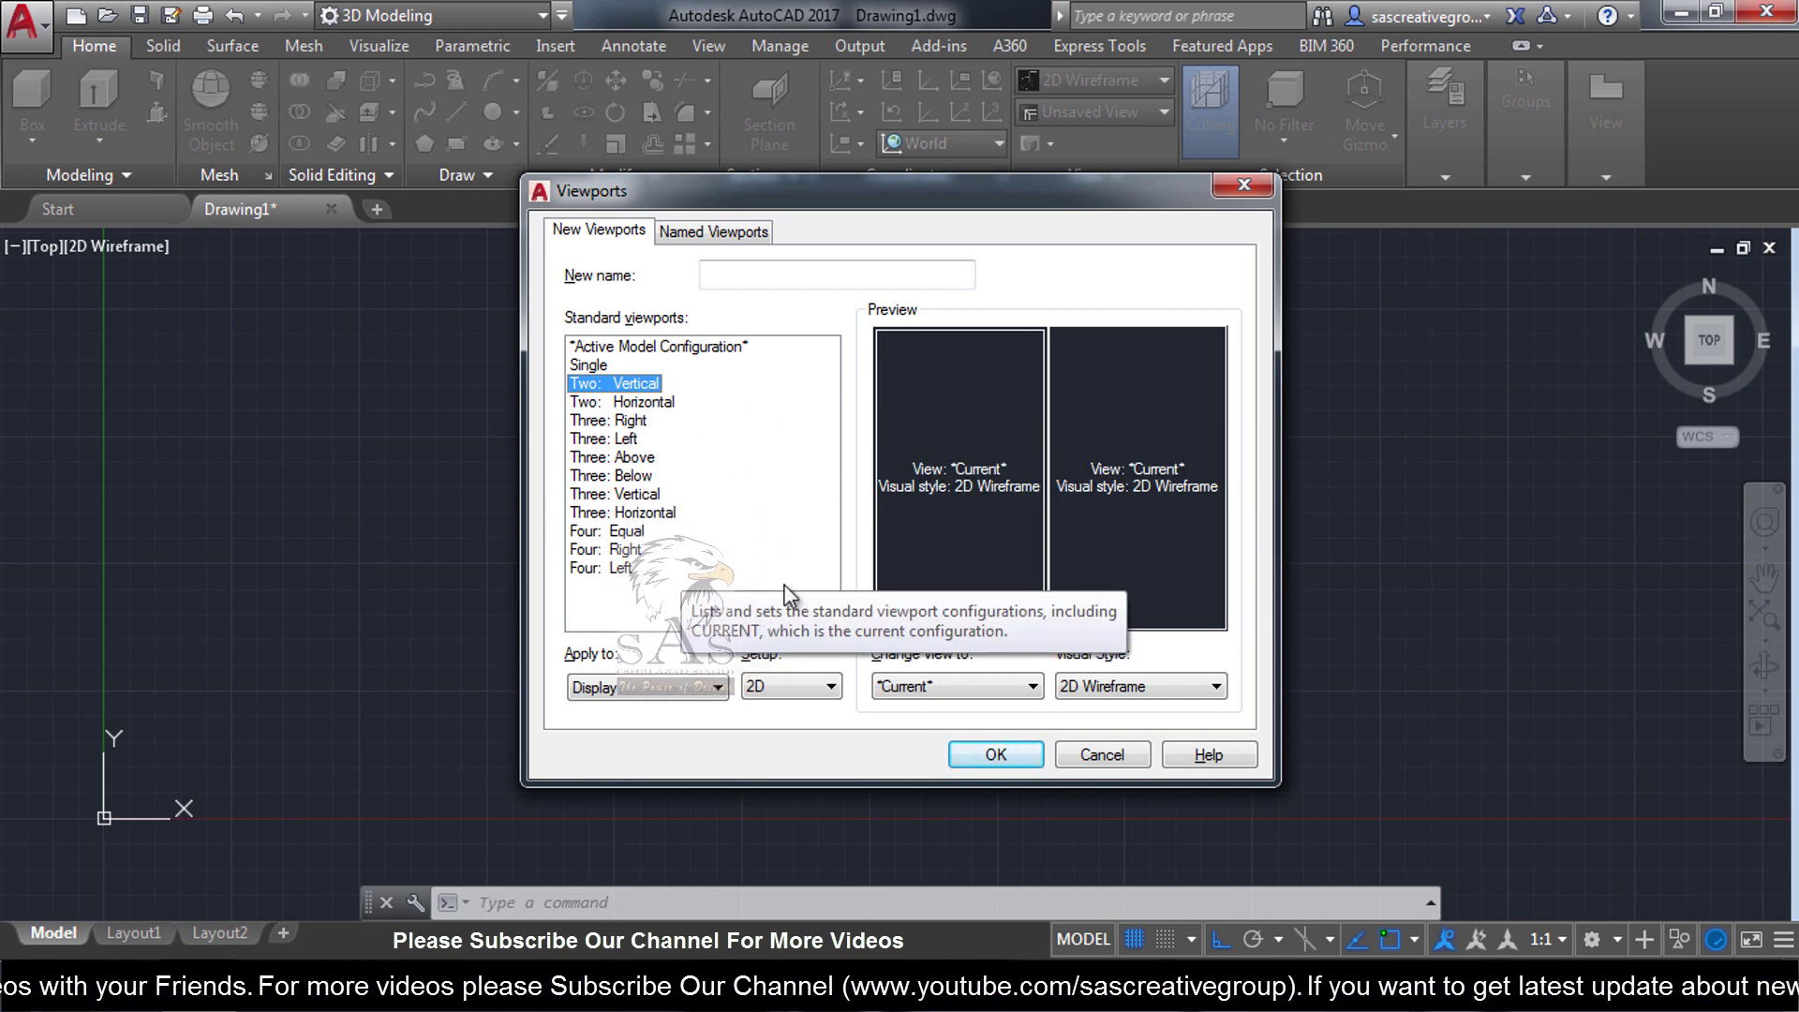
click(607, 530)
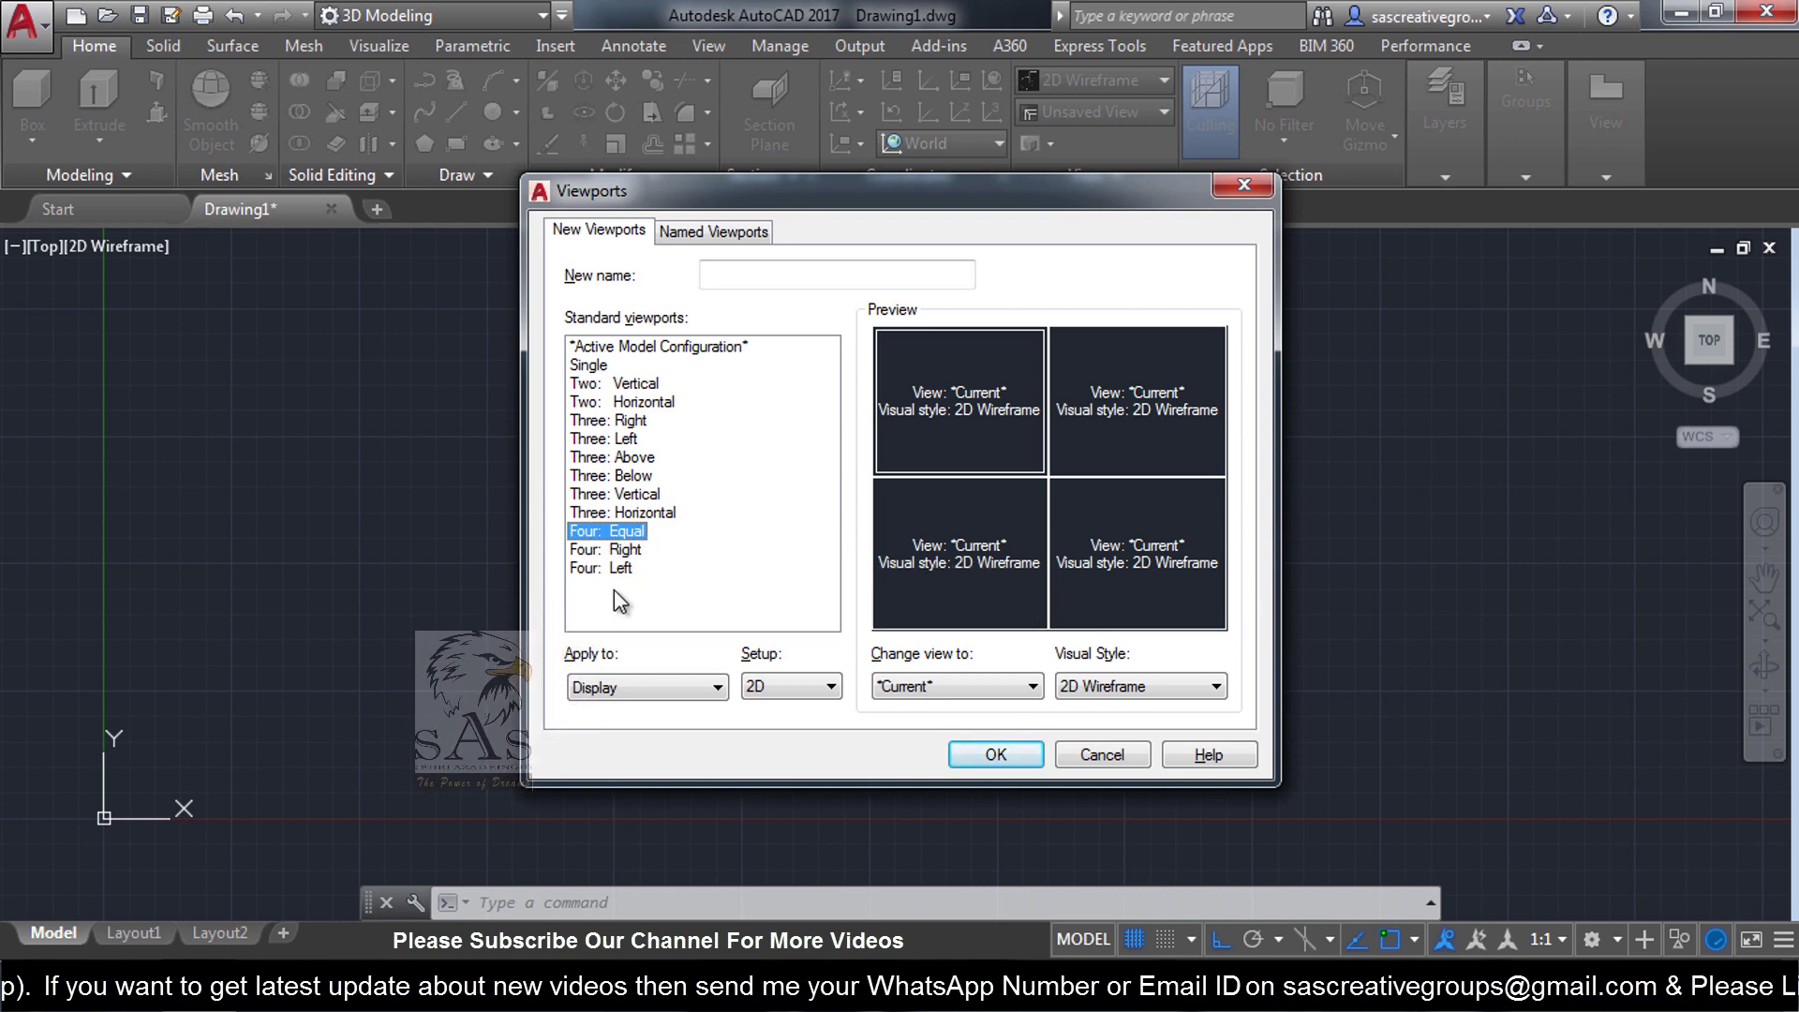
click(641, 386)
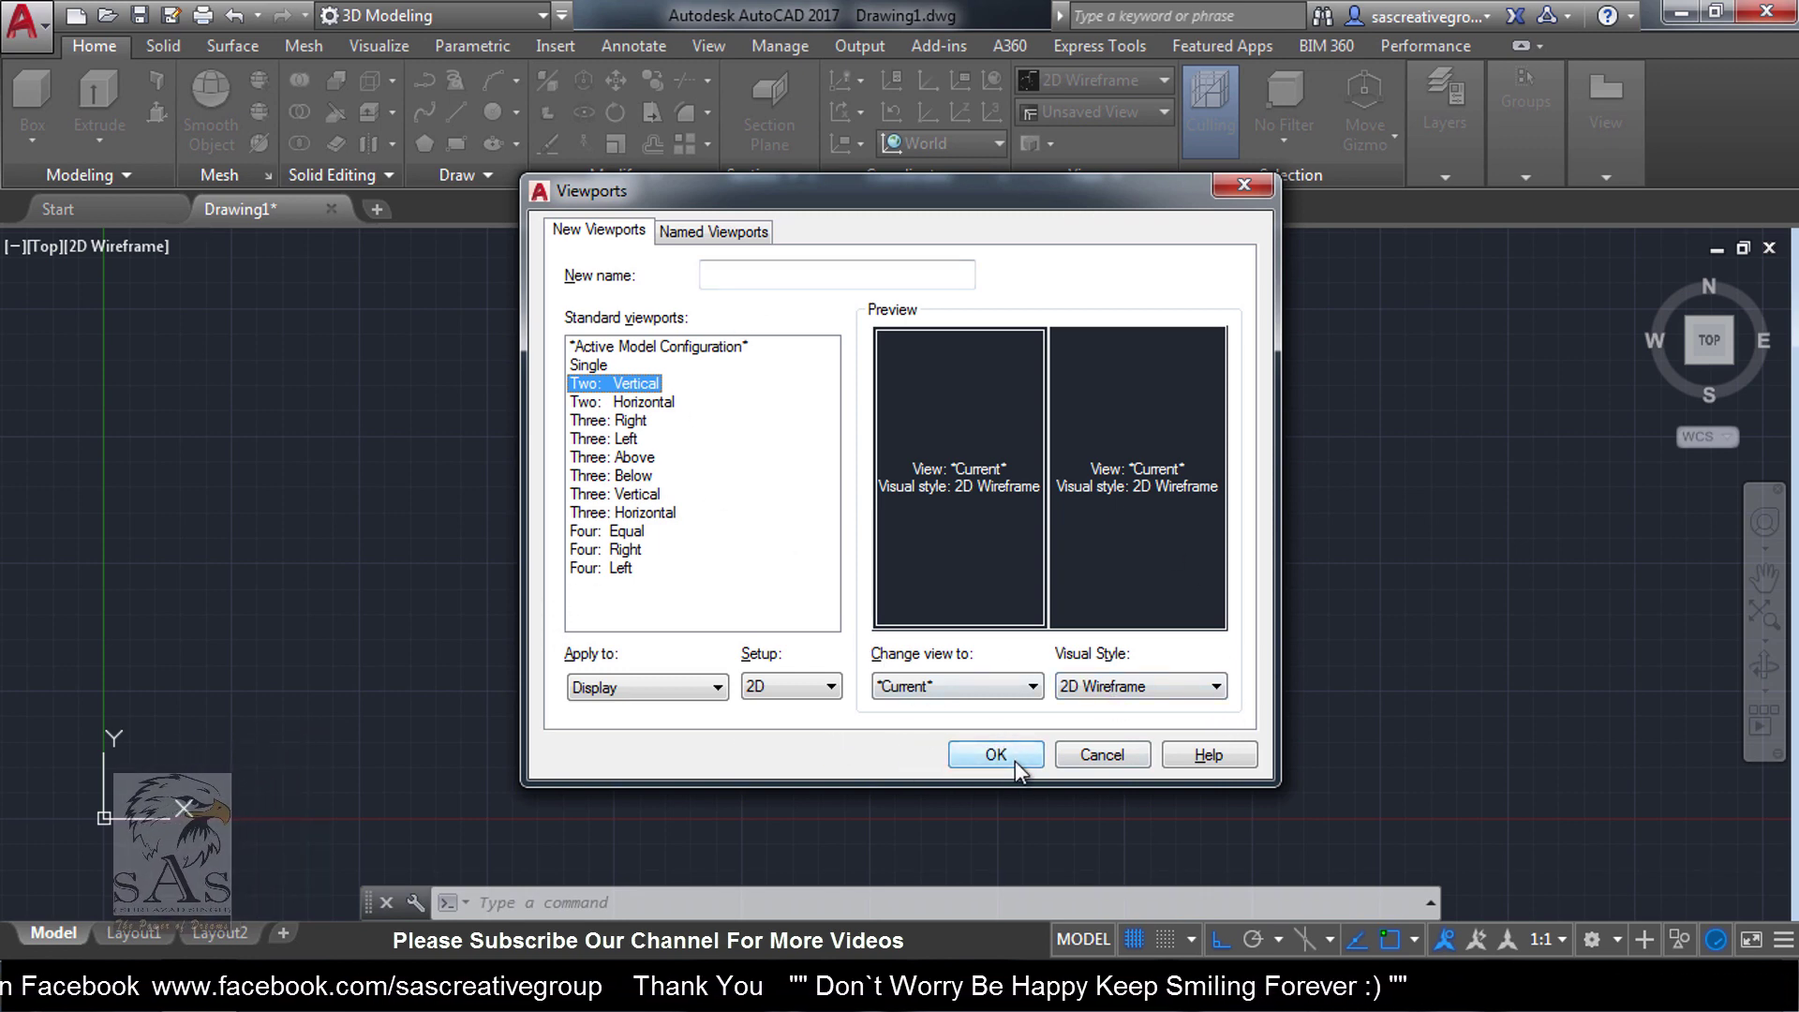
Apply the Two: Vertical layout, then activate the left and then the right viewport
click(1005, 750)
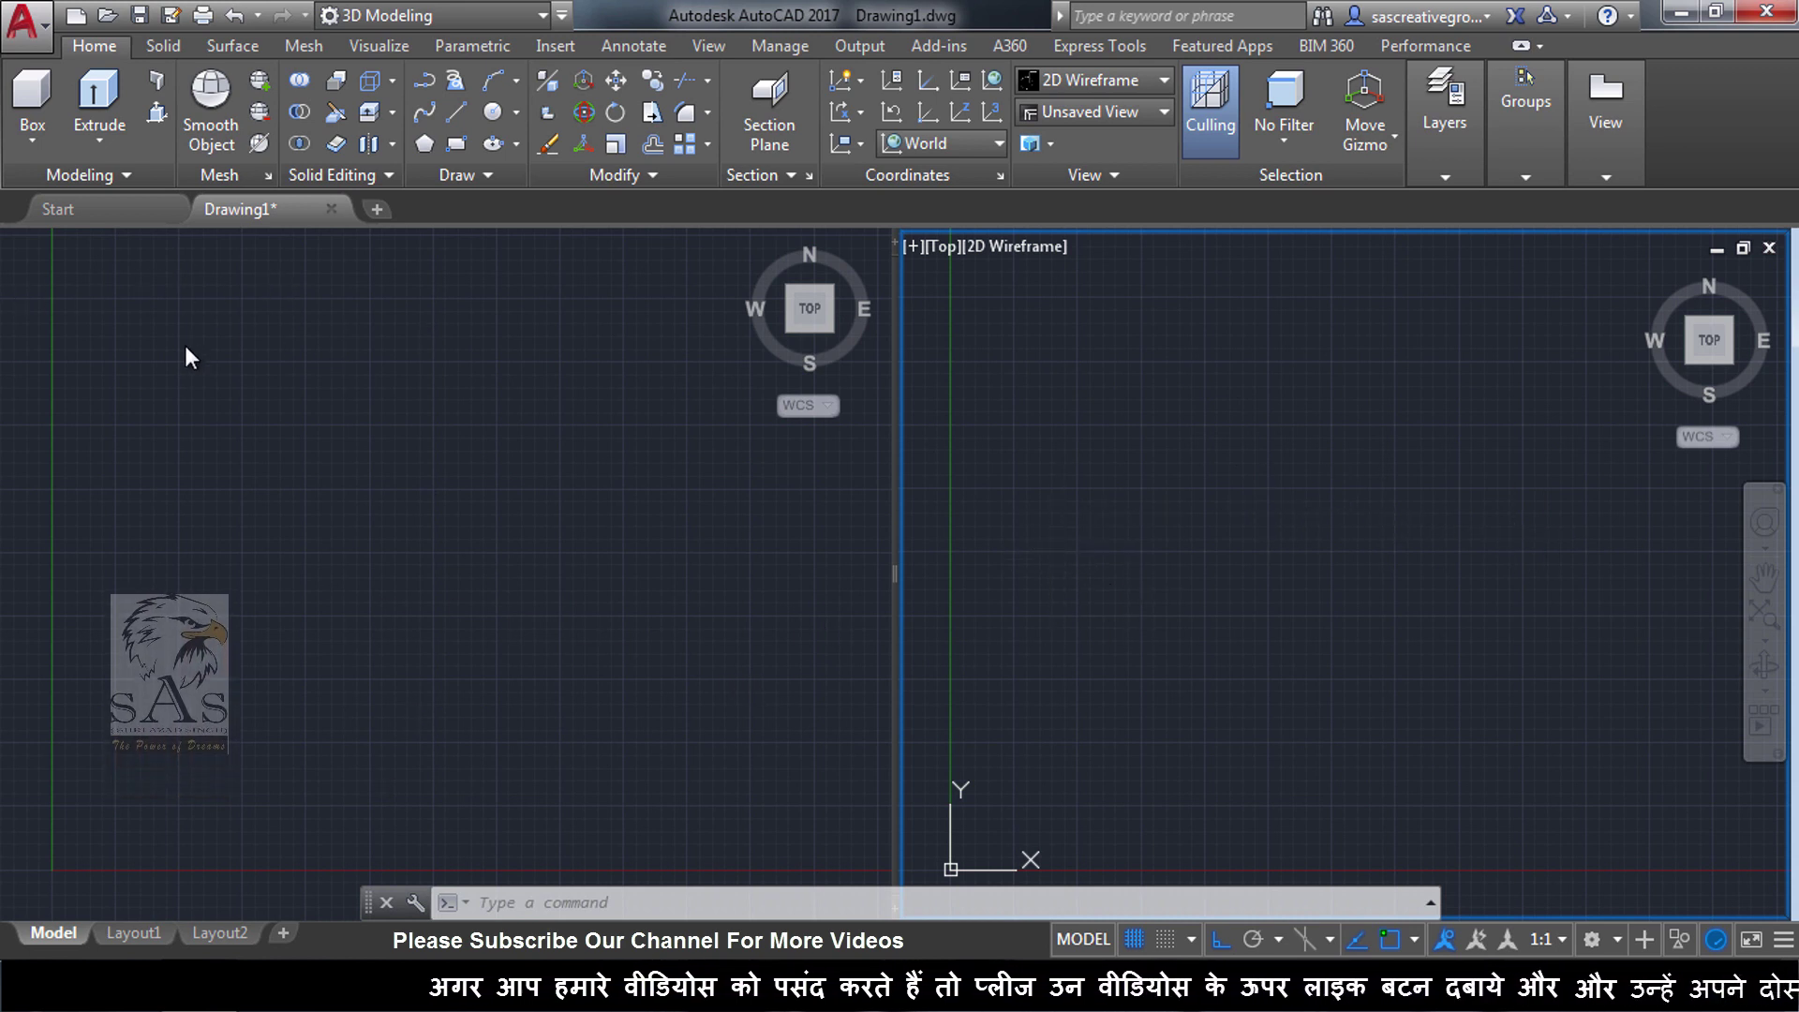
click(523, 511)
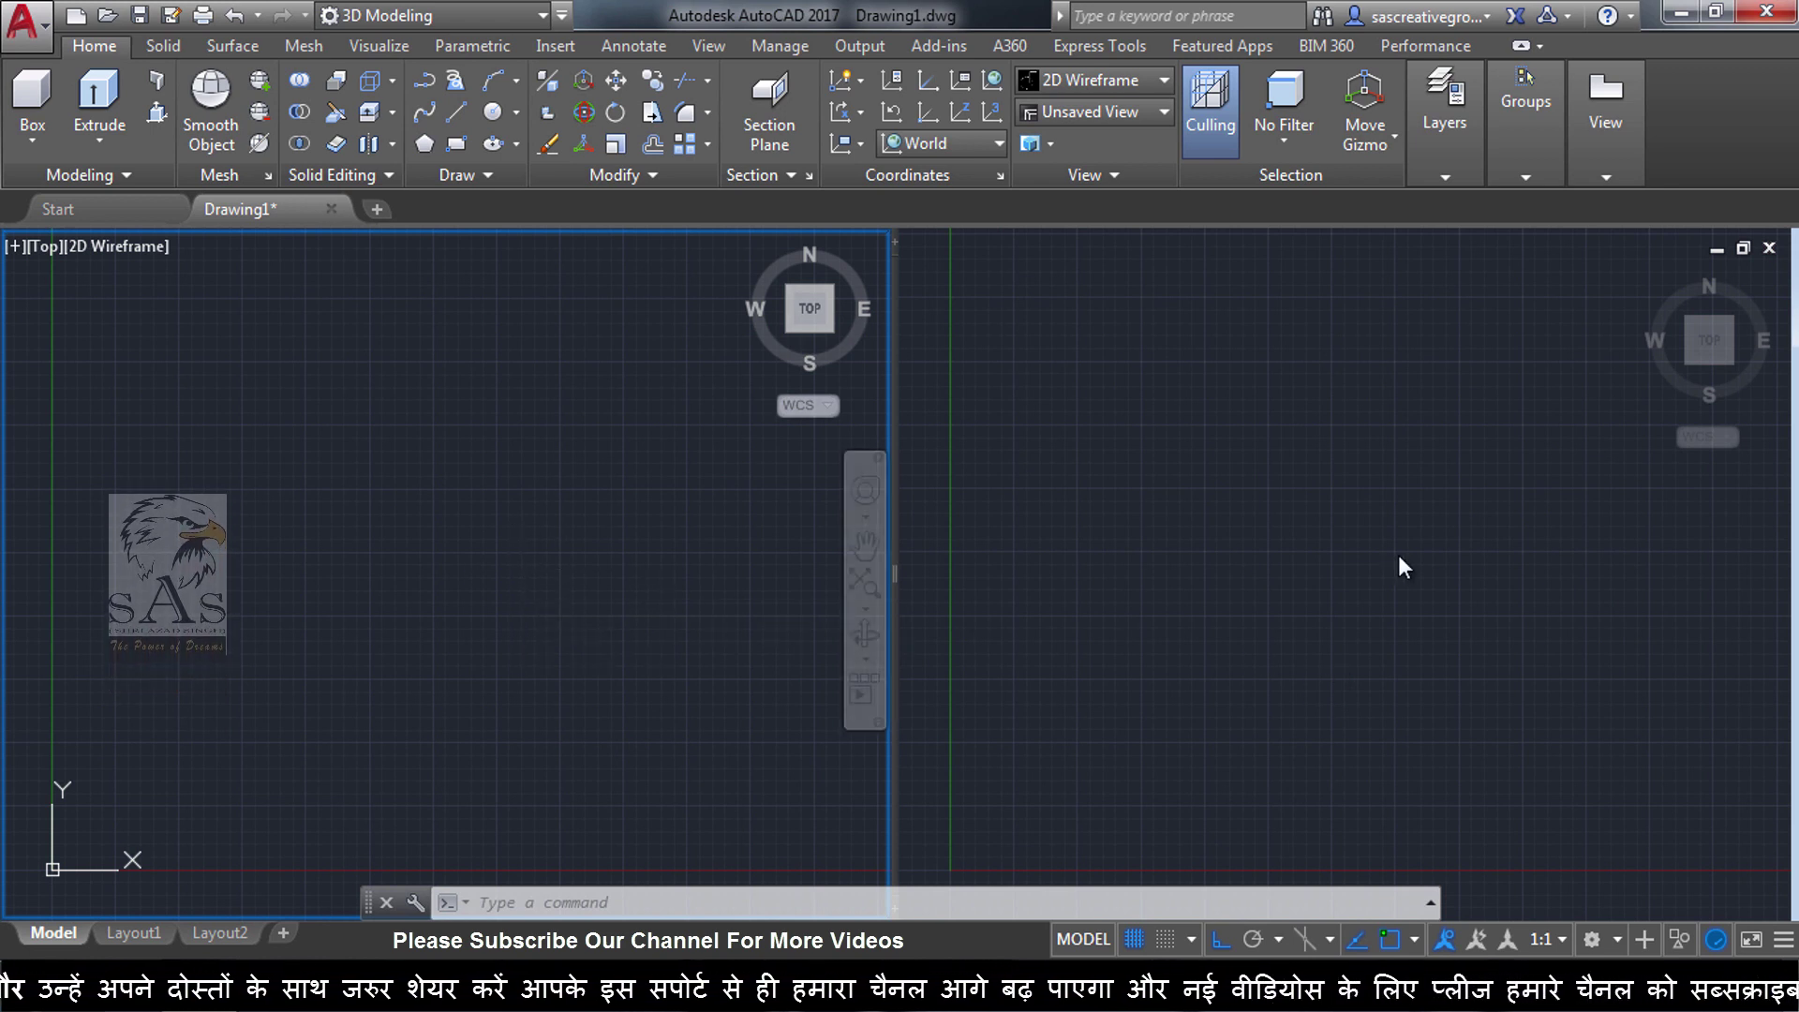
click(997, 390)
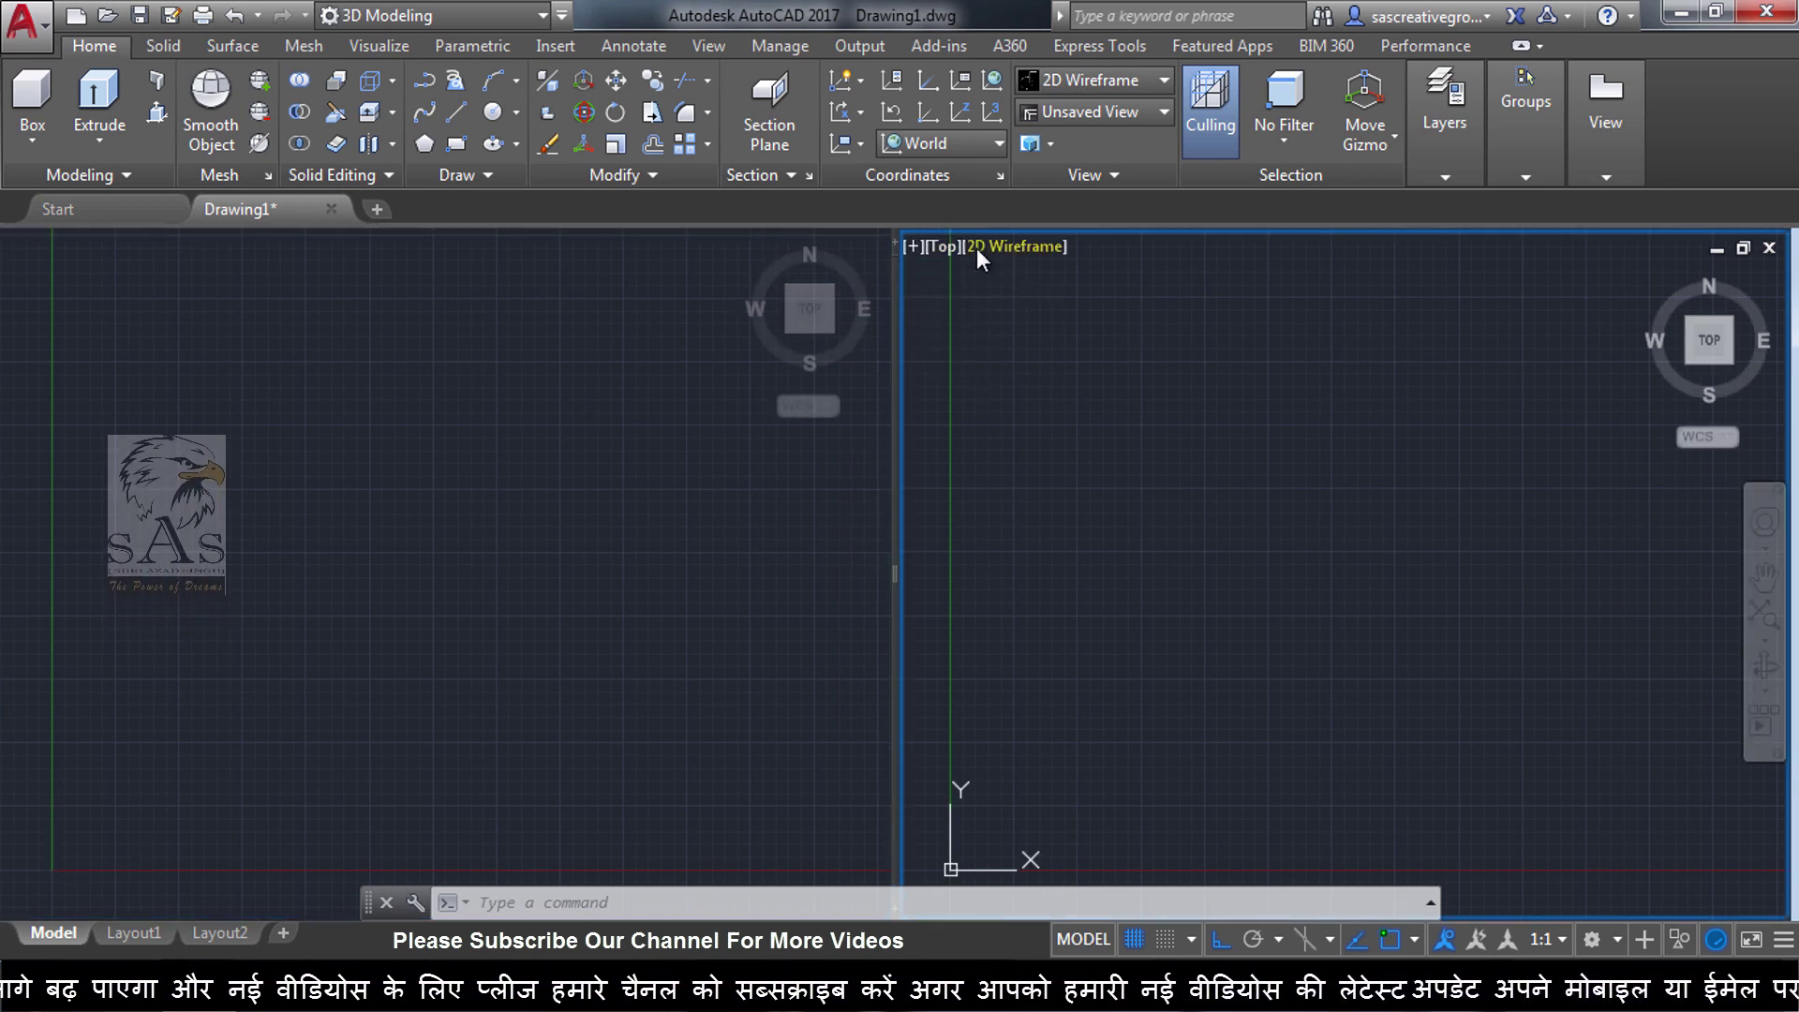
Set the right viewport to SE Isometric and draw a test rectangle in the left Top viewport
click(951, 250)
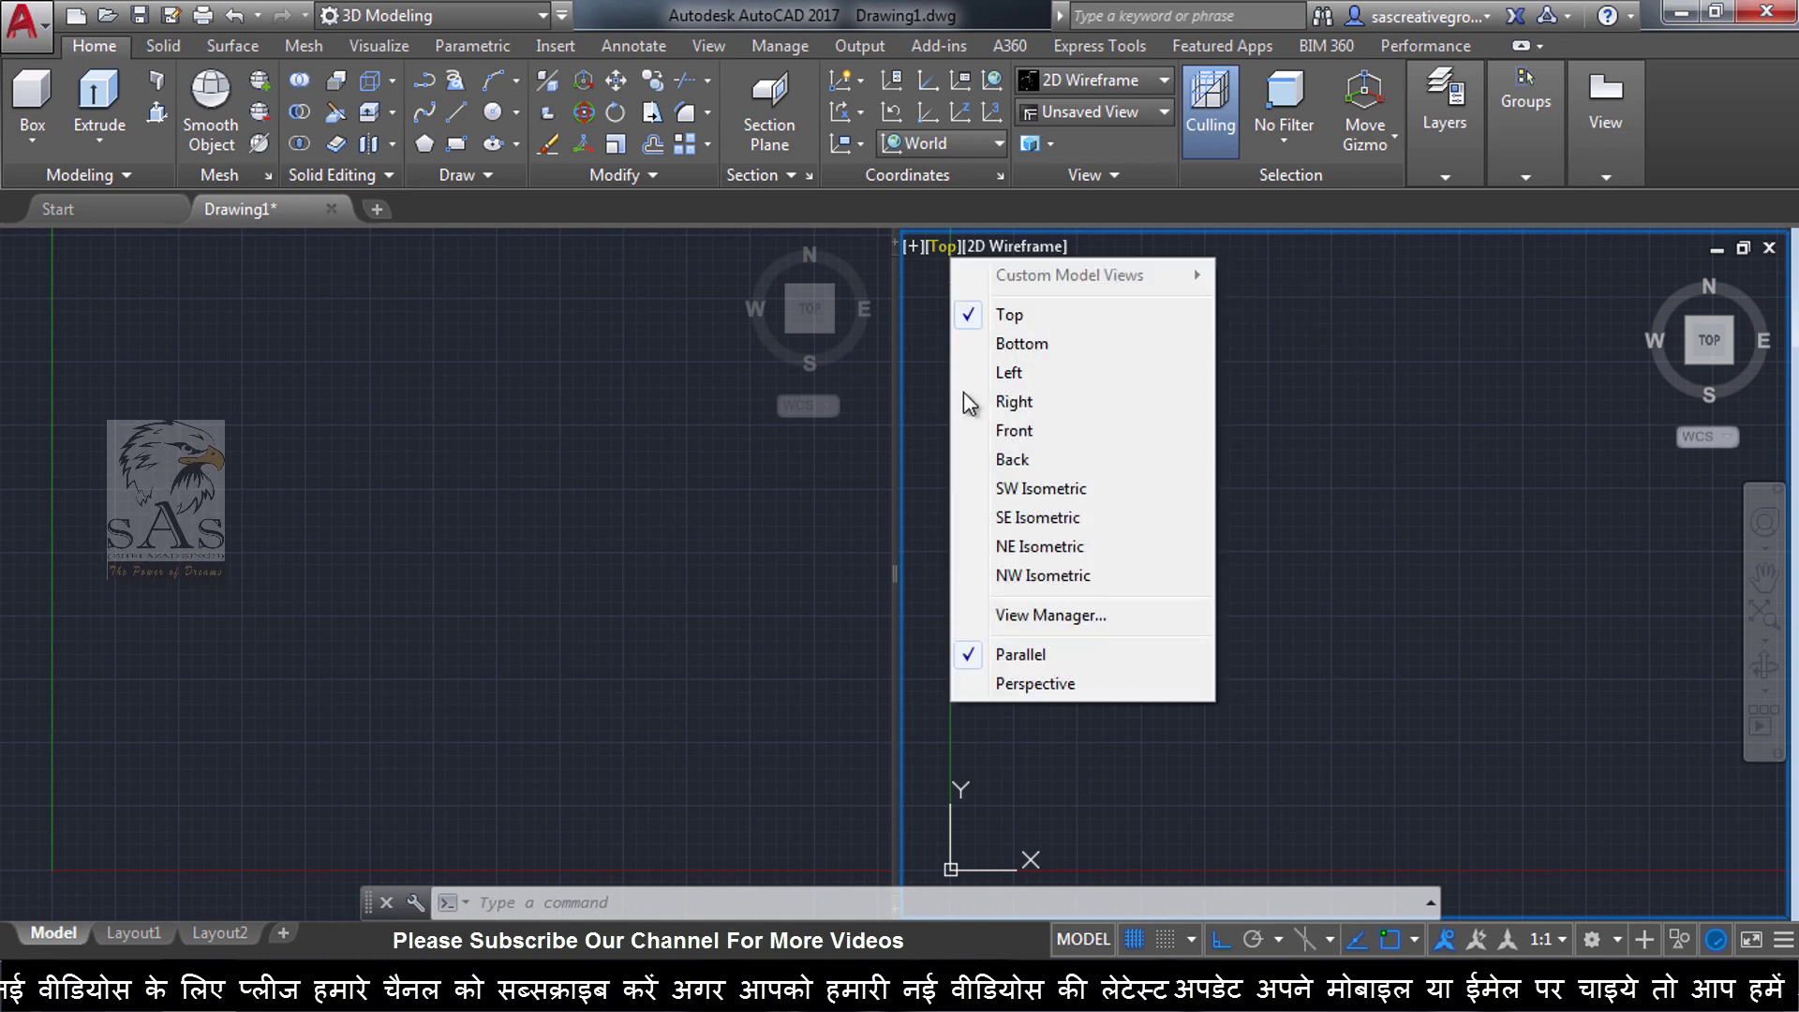
click(1034, 515)
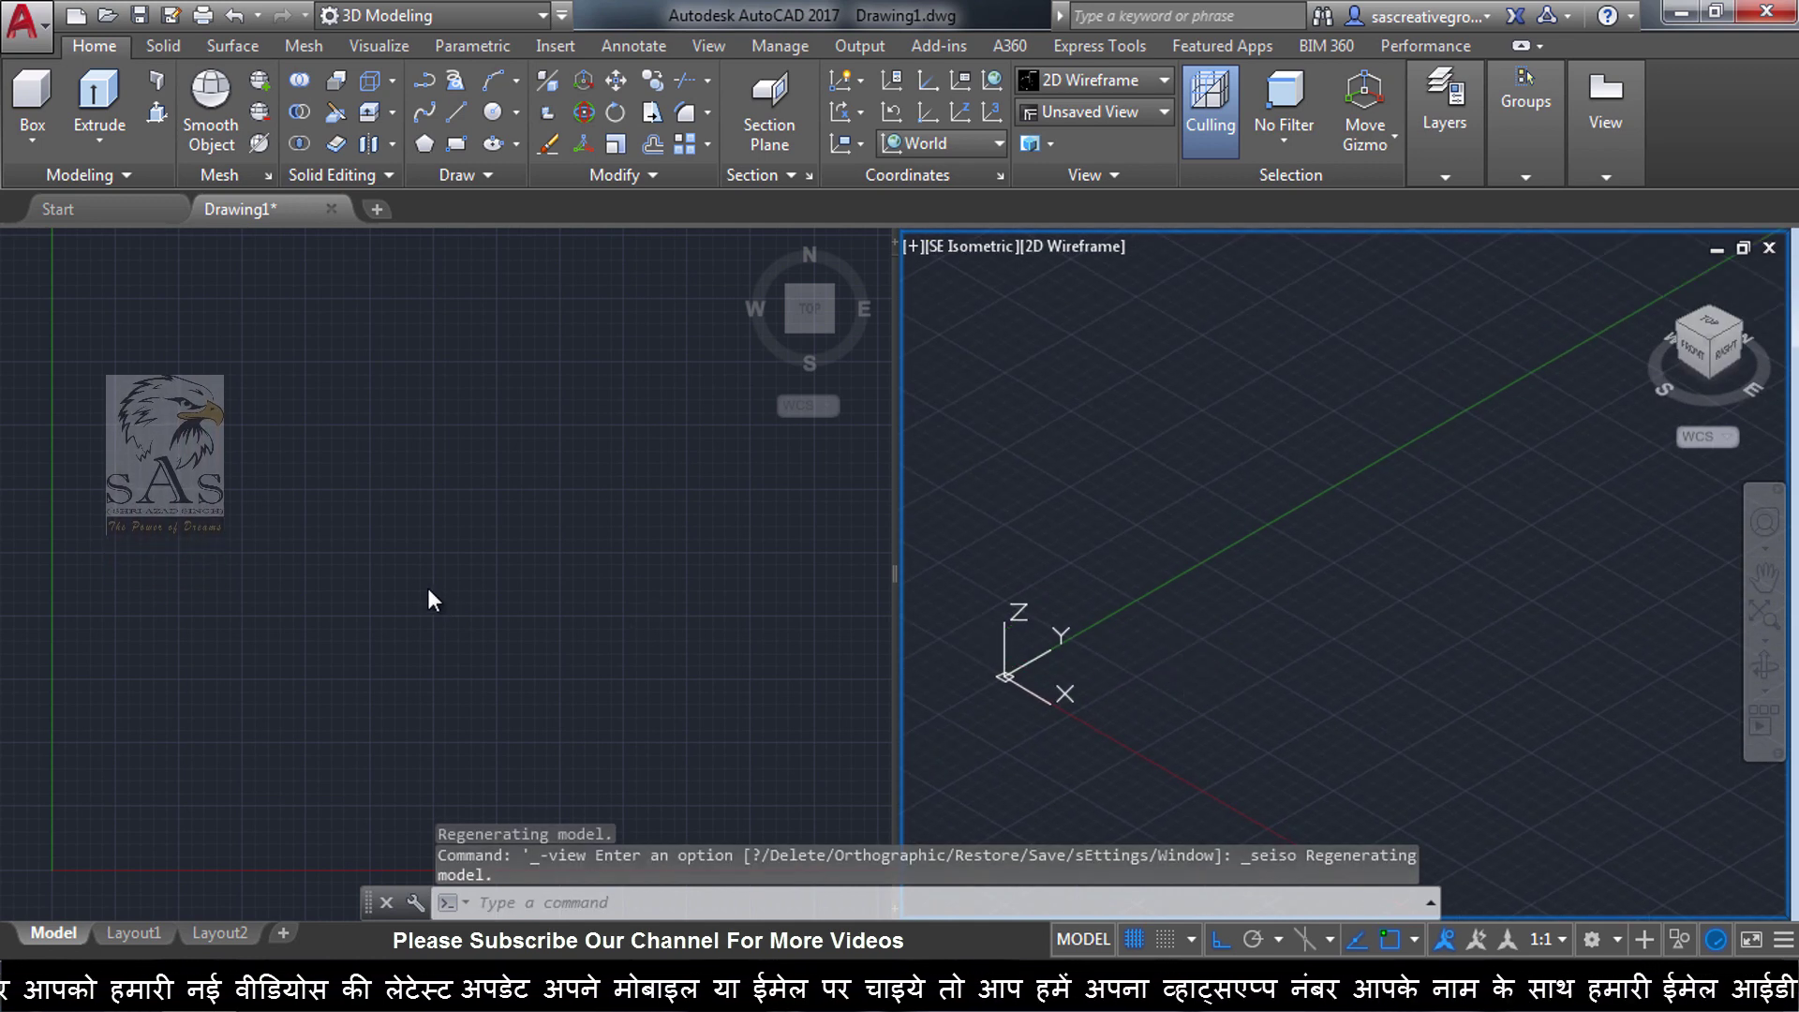
click(183, 711)
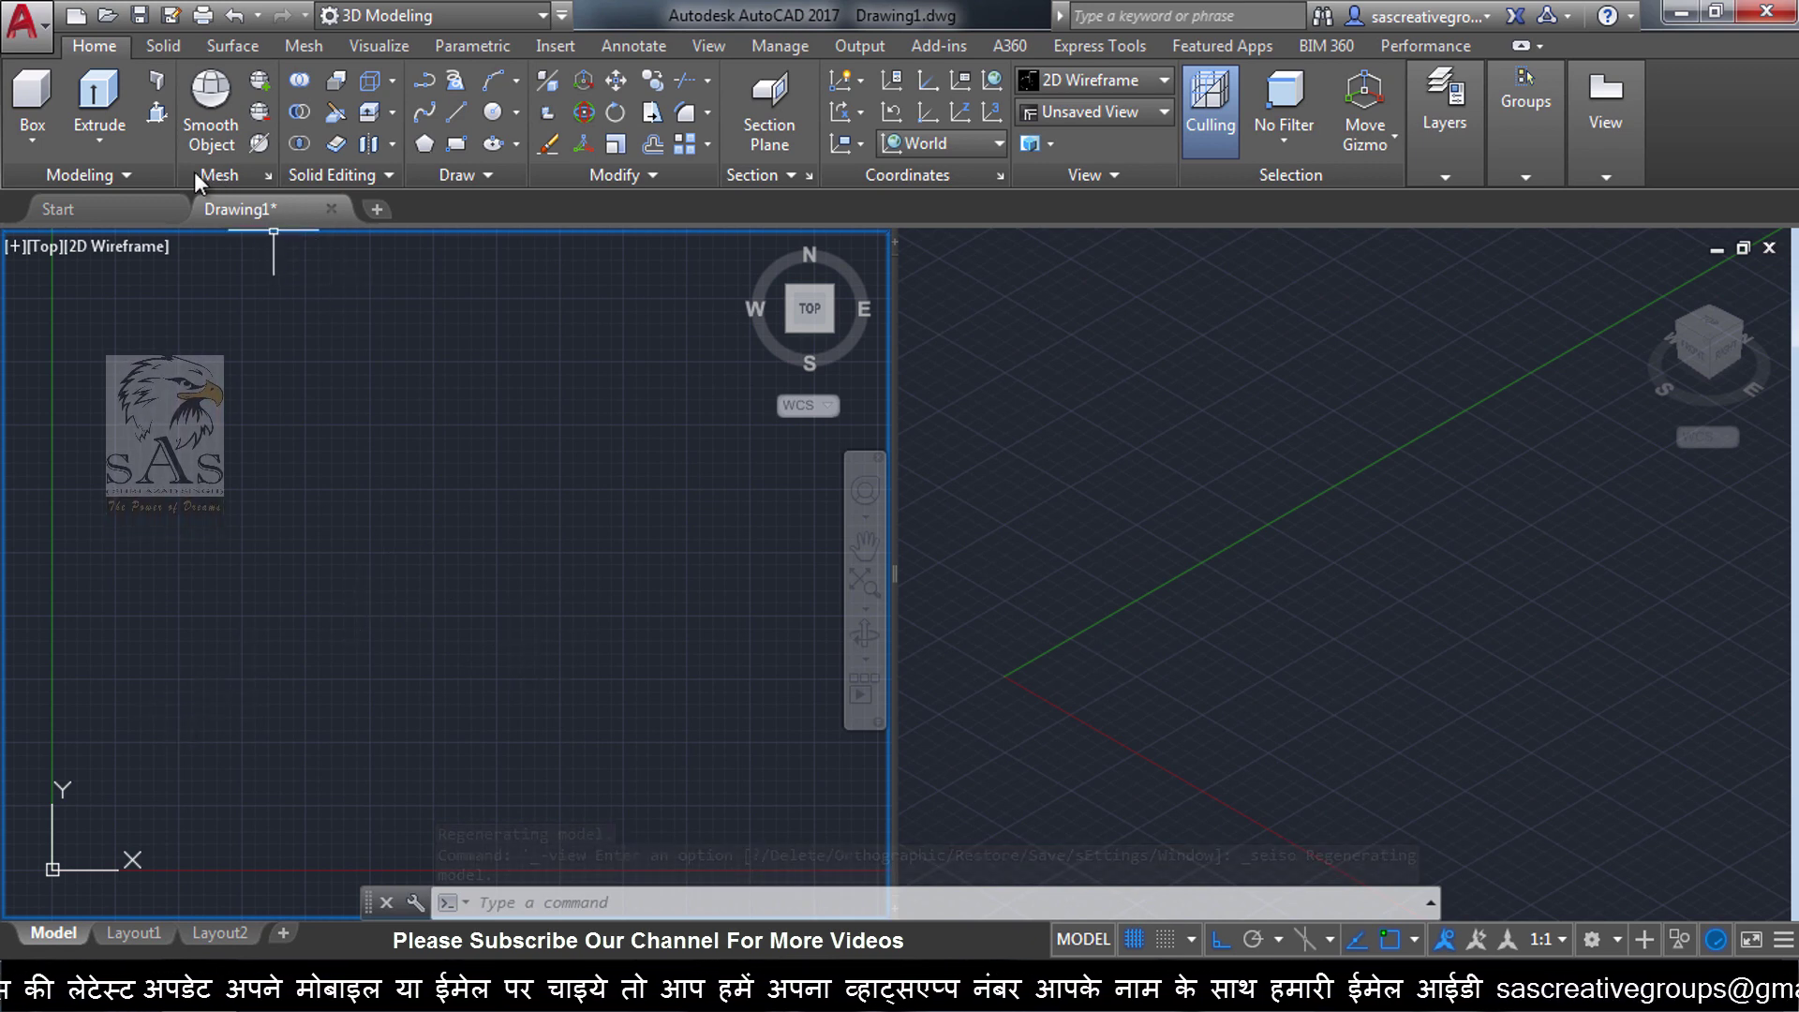
click(456, 144)
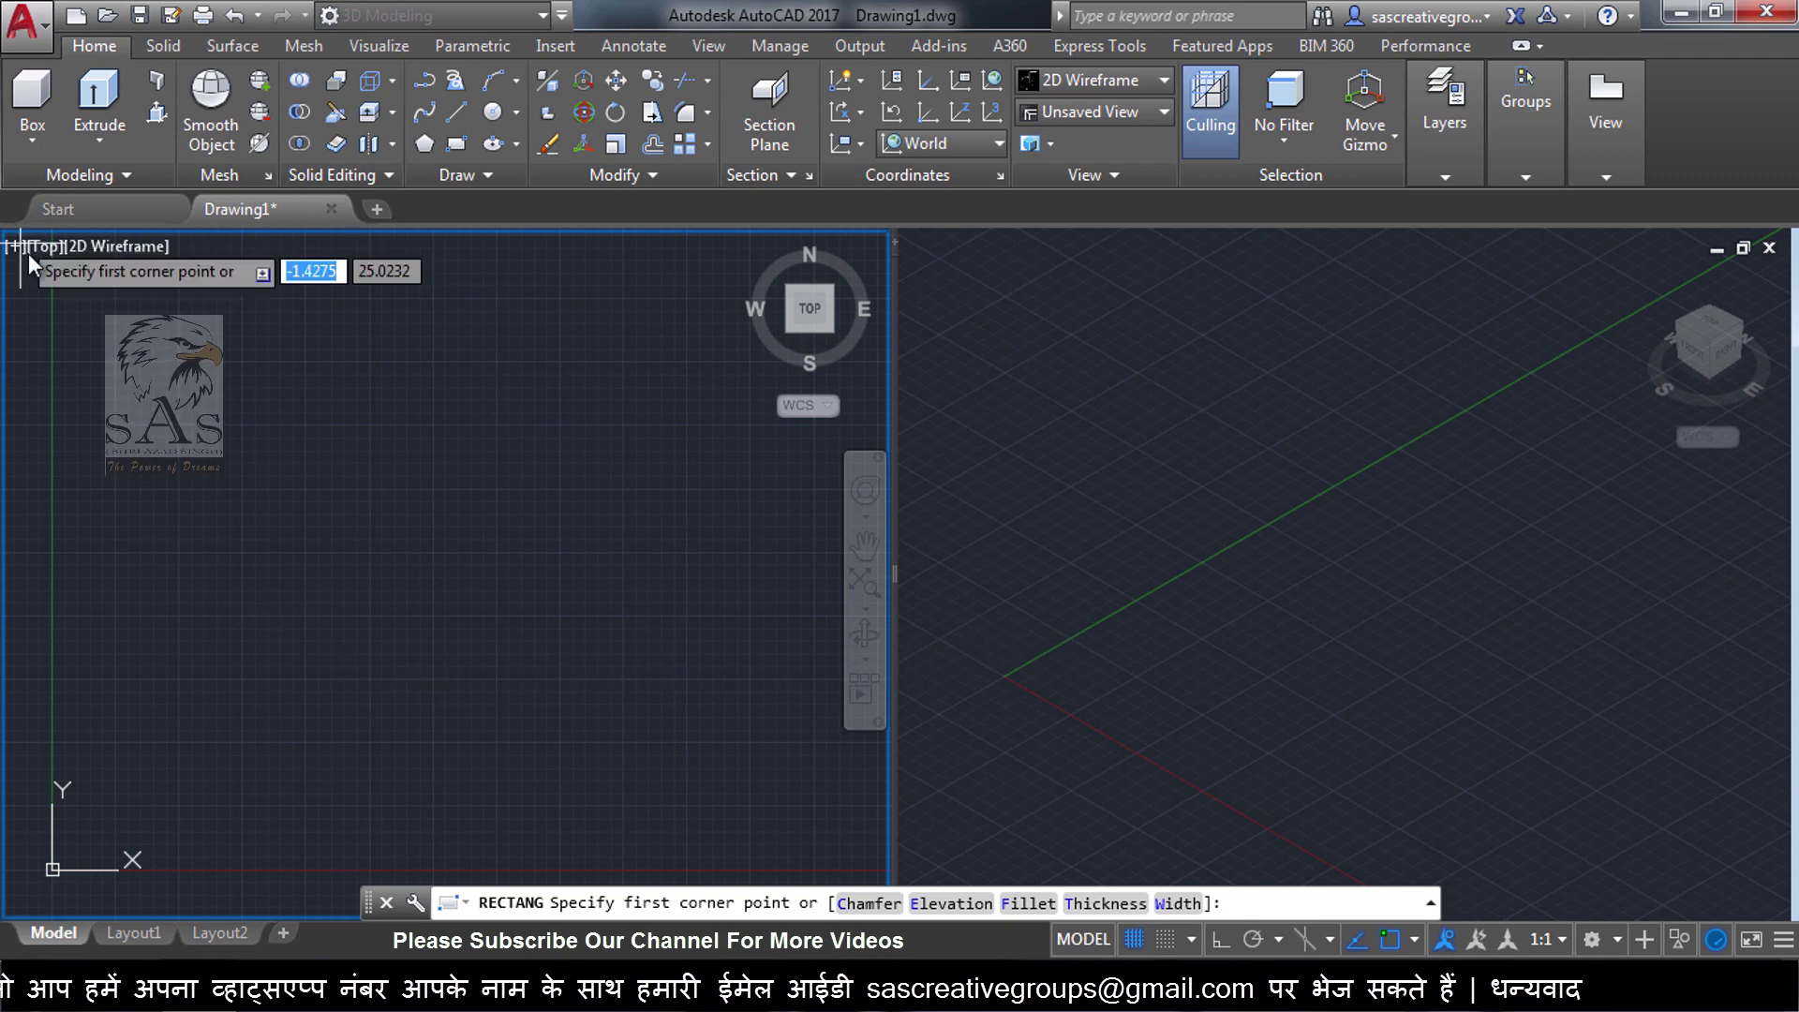
click(137, 421)
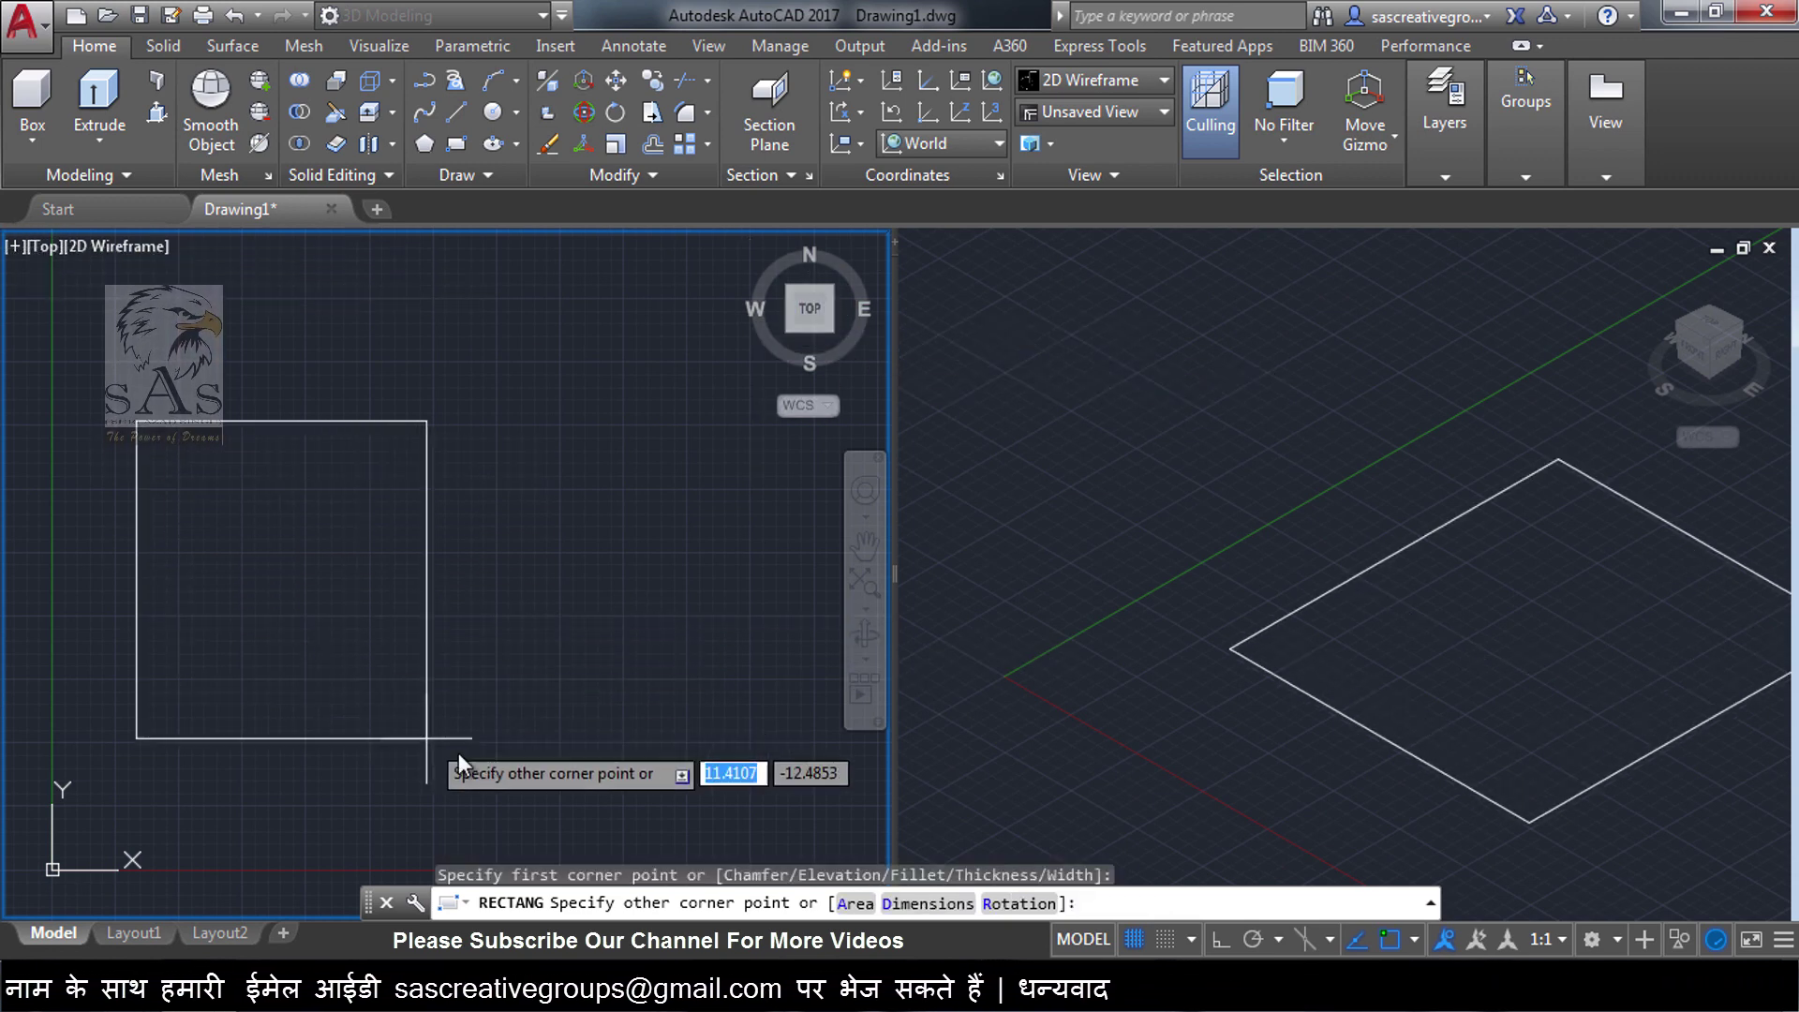
click(356, 703)
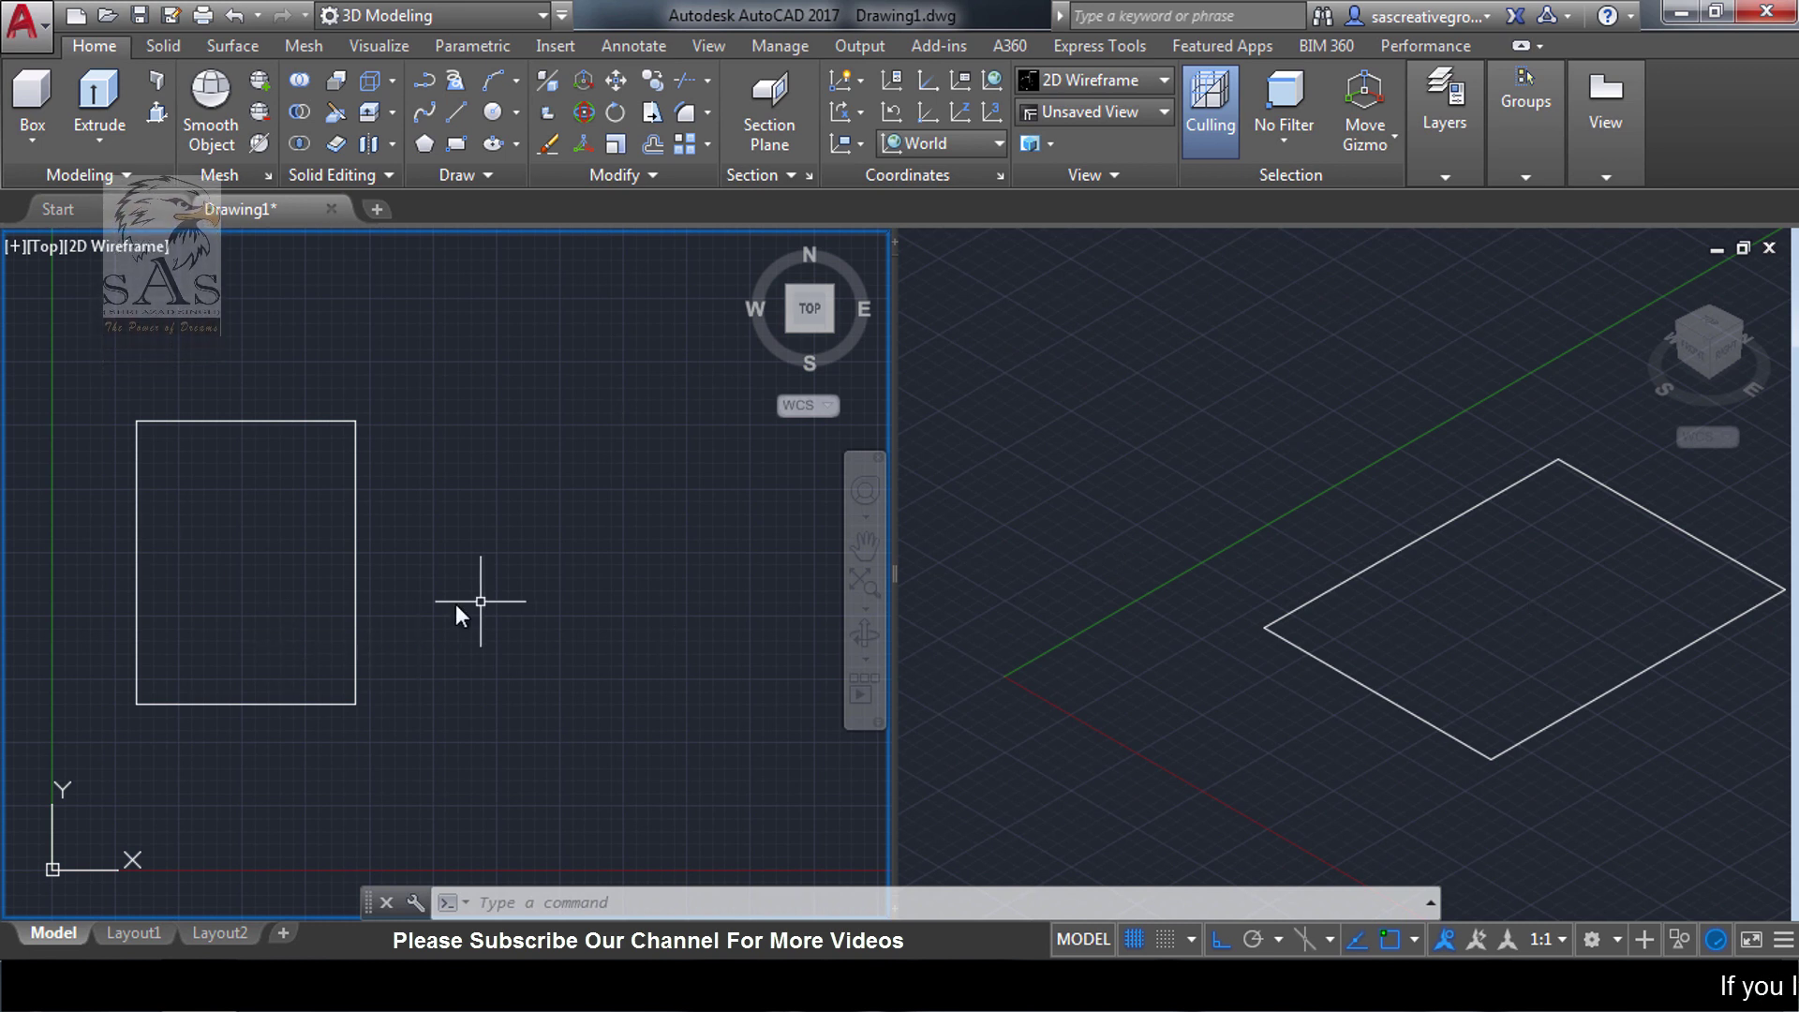
Window-select the test rectangle and delete it
click(531, 501)
click(219, 583)
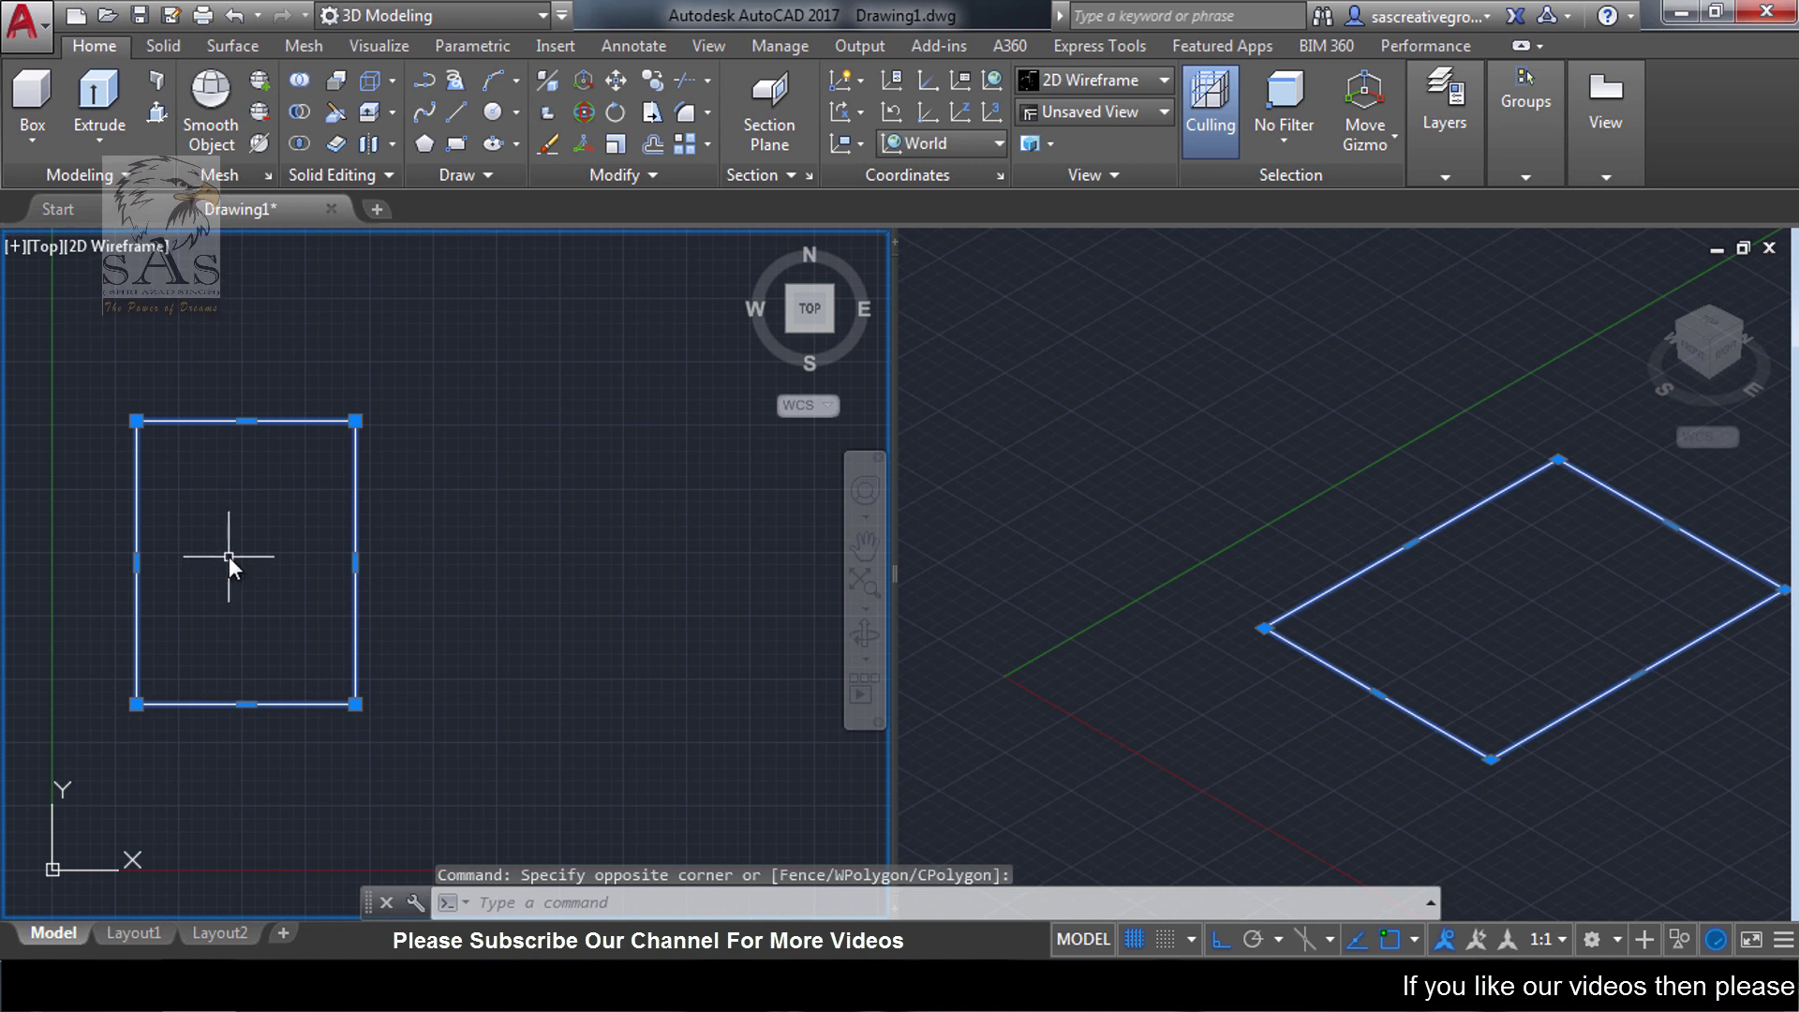
key(Delete)
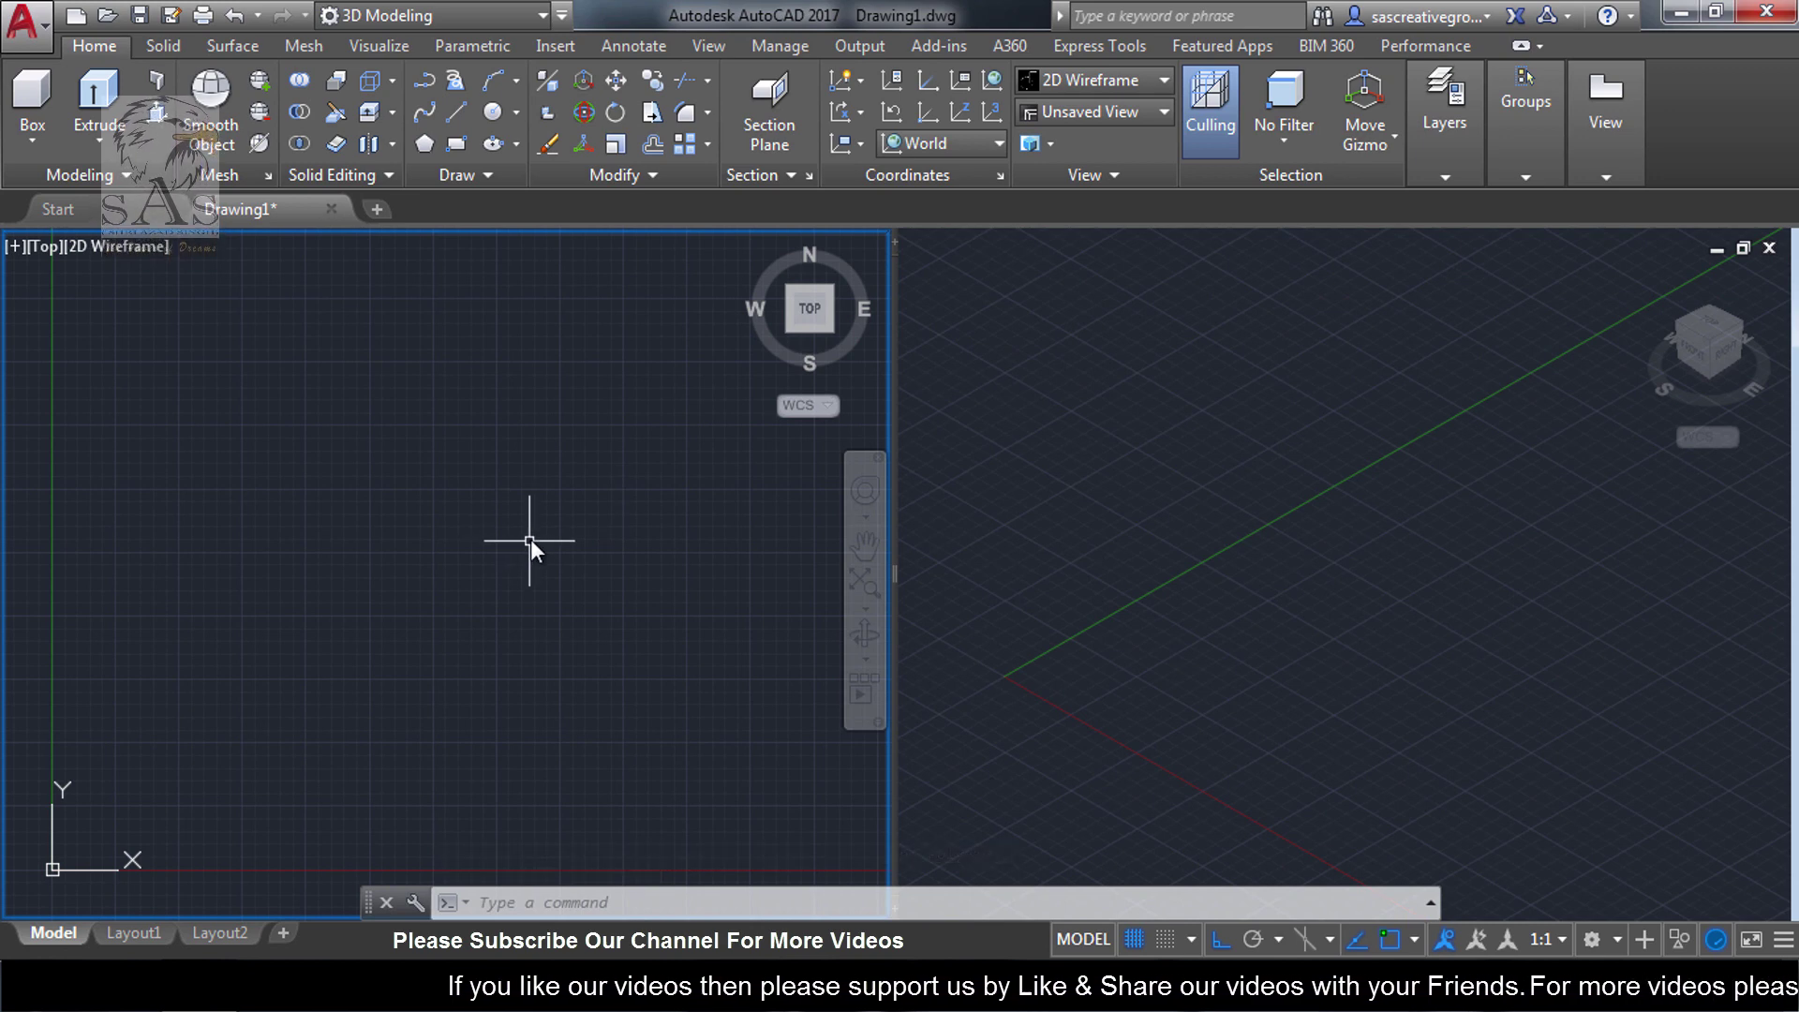
Reopen VPORTS, preview the Single layout, and cancel without changes
text(VPo)
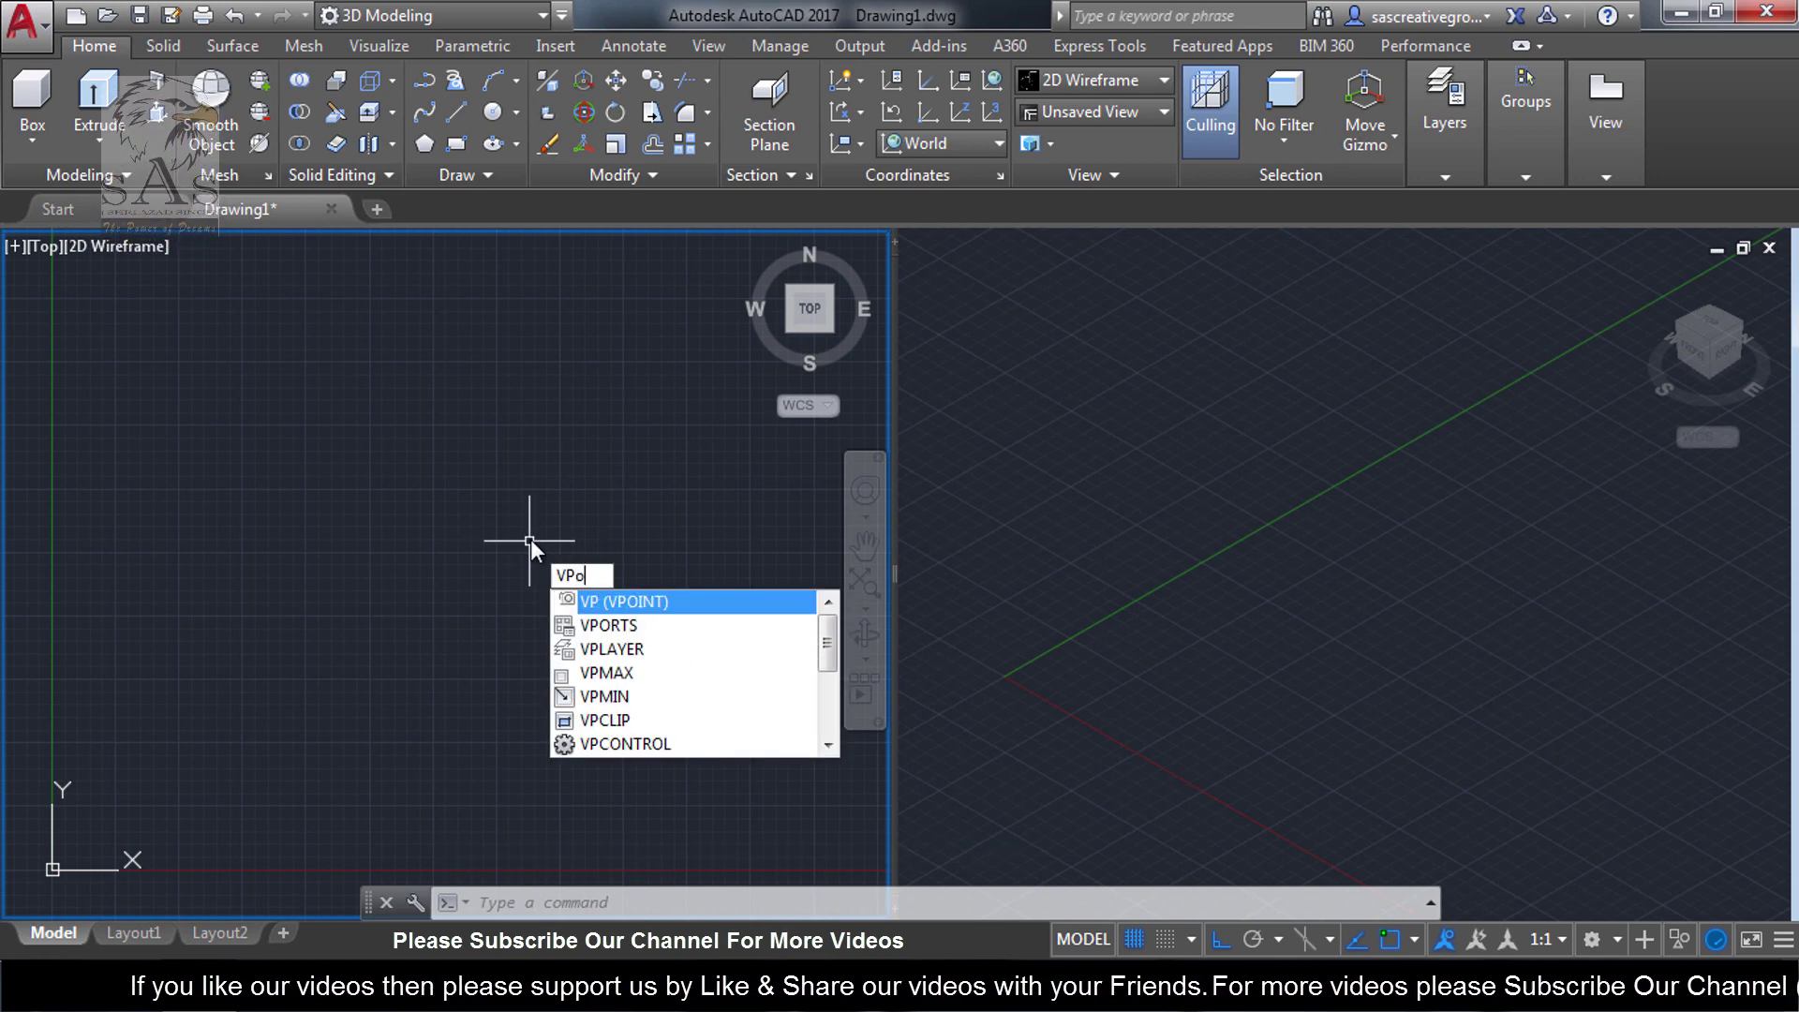
text(rts)
key(Return)
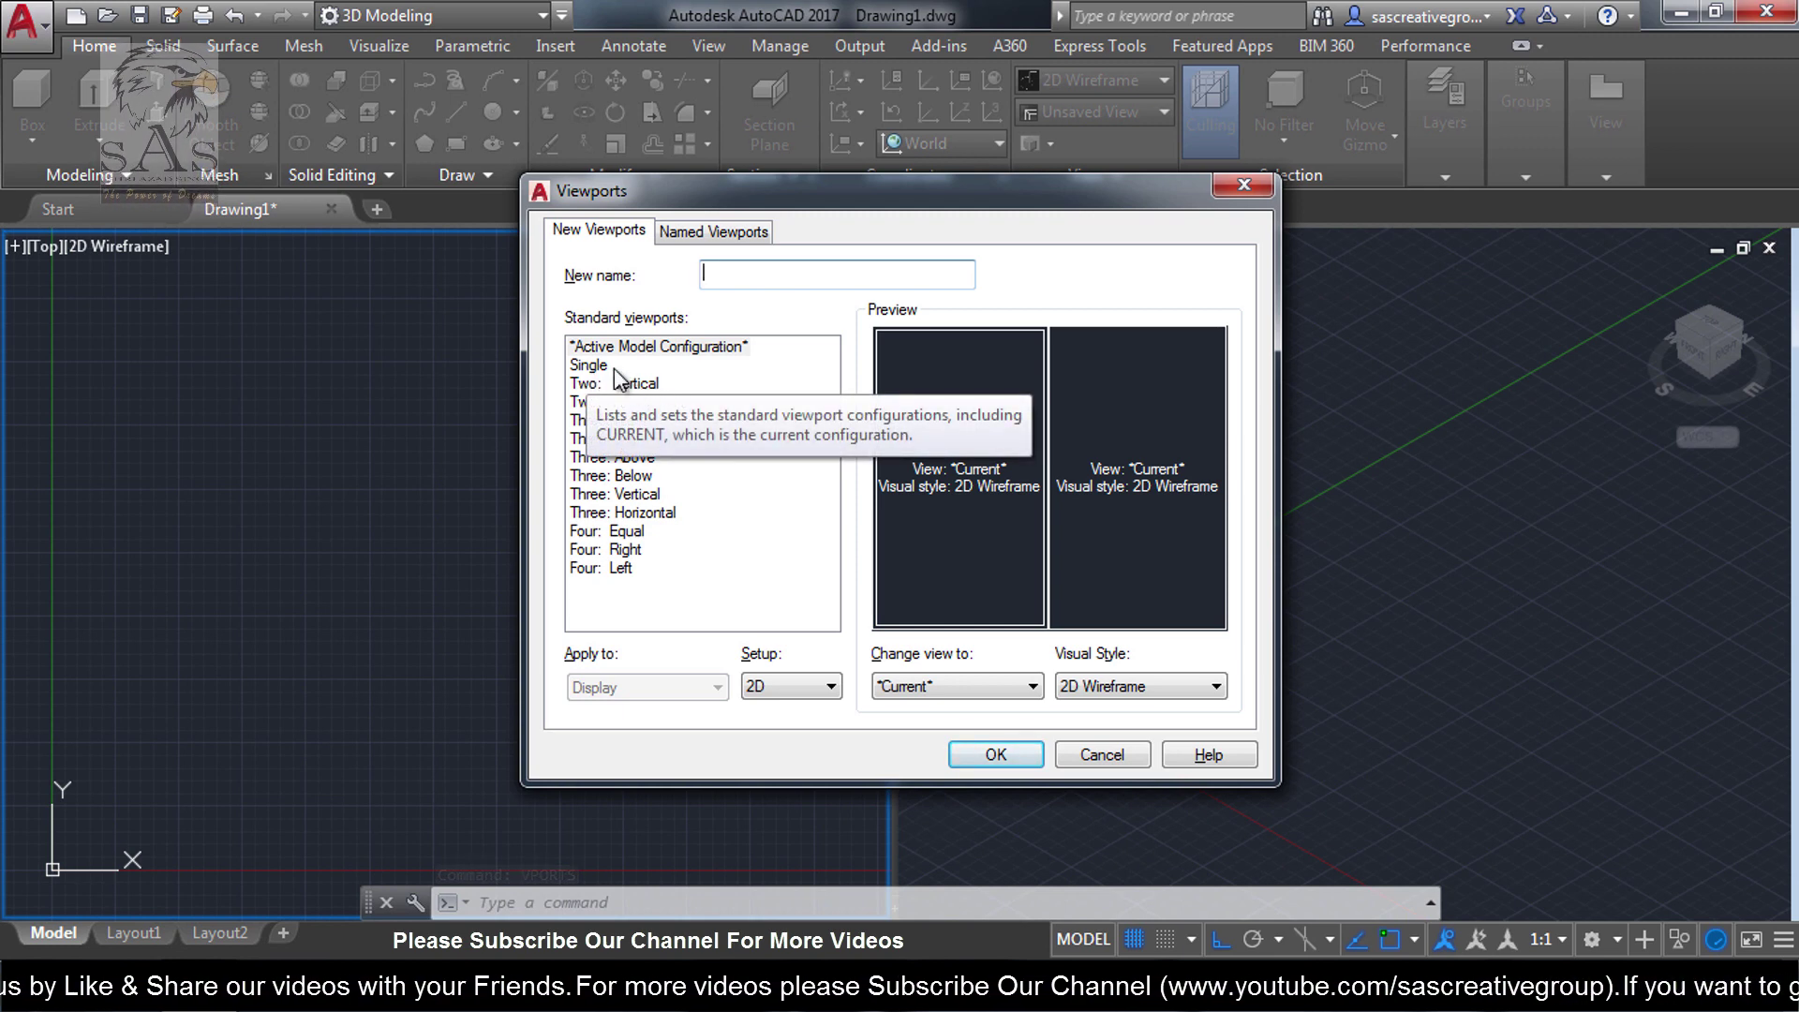
click(609, 366)
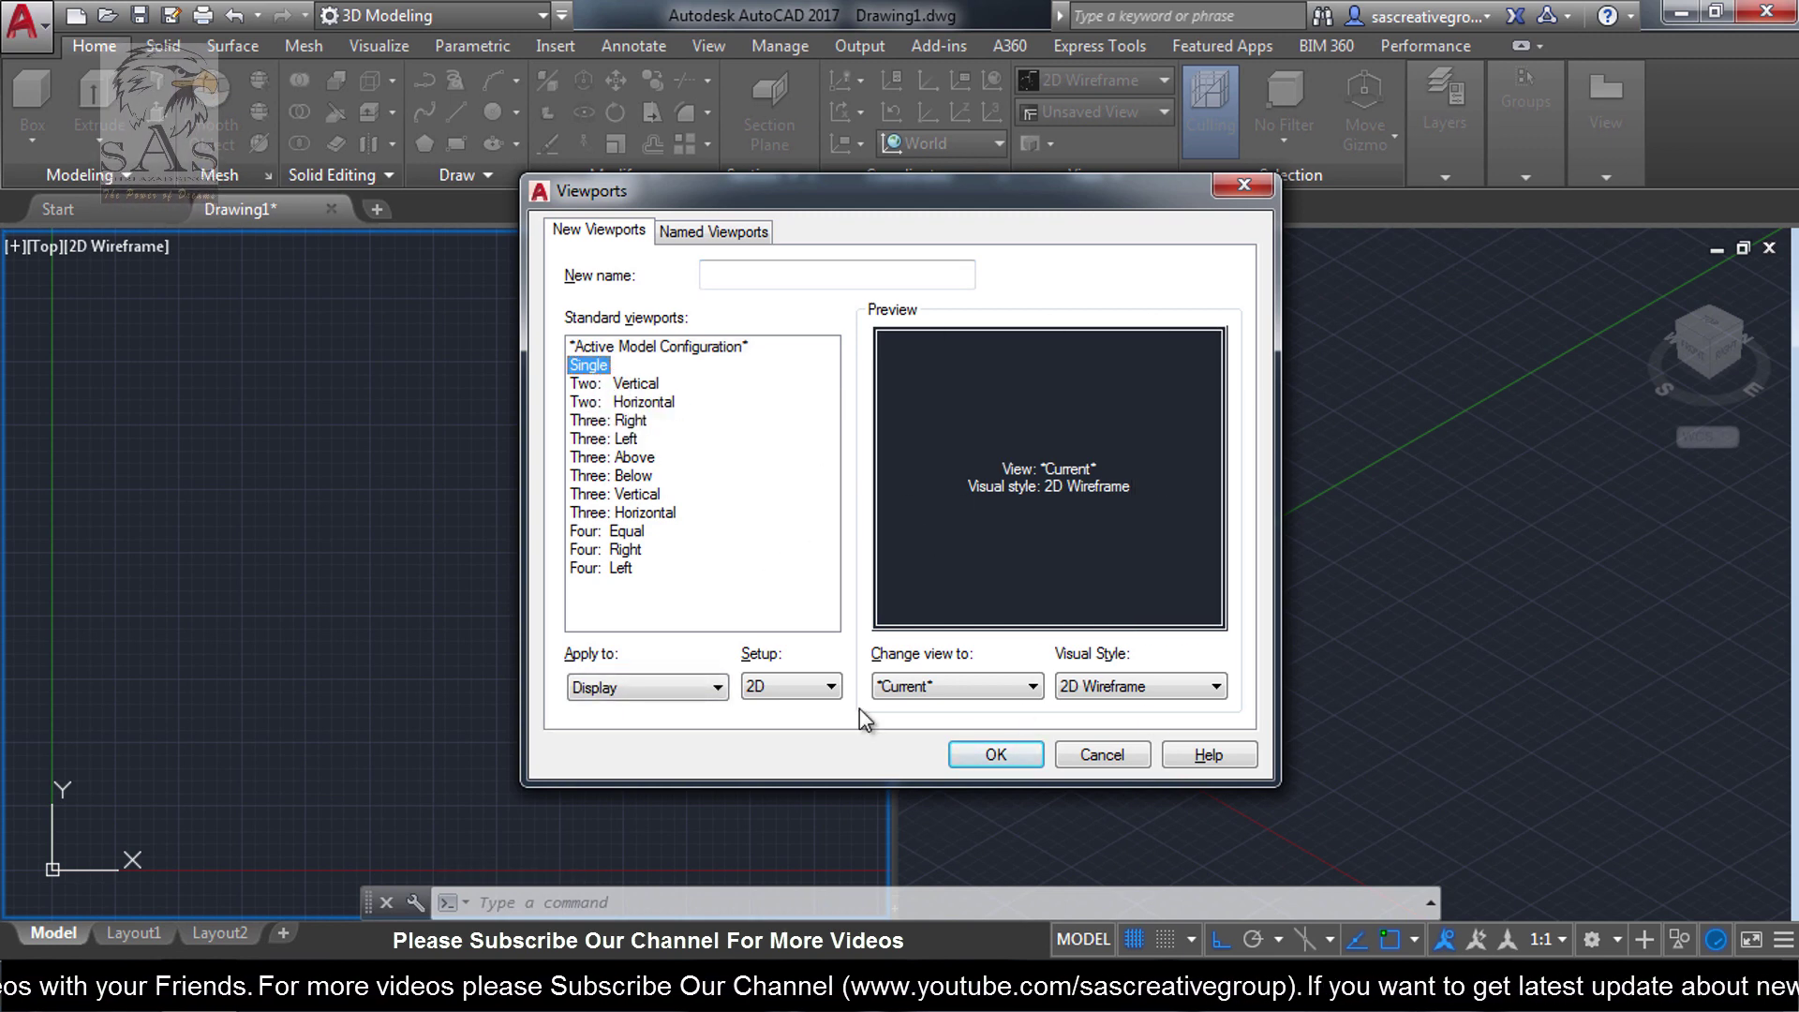
click(1119, 758)
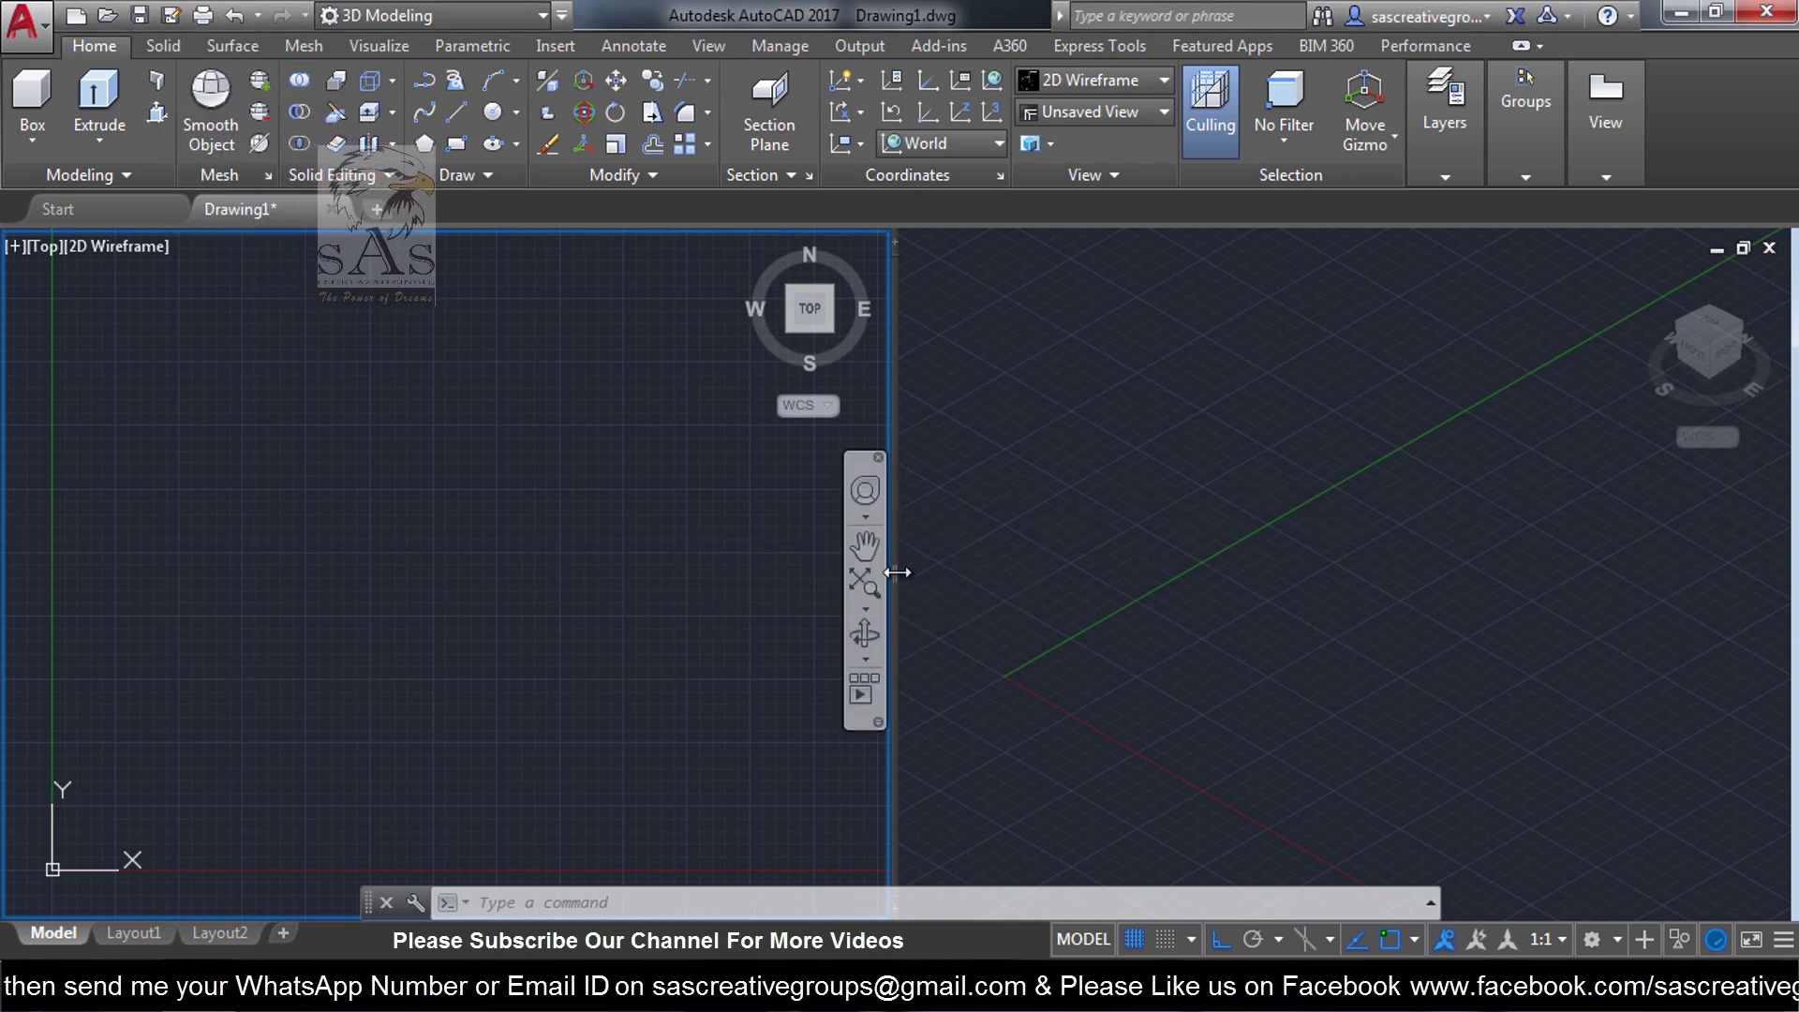
mouse_move(894, 572)
mouse_down()
mouse_move(241, 566)
mouse_move(763, 571)
mouse_move(628, 575)
mouse_up()
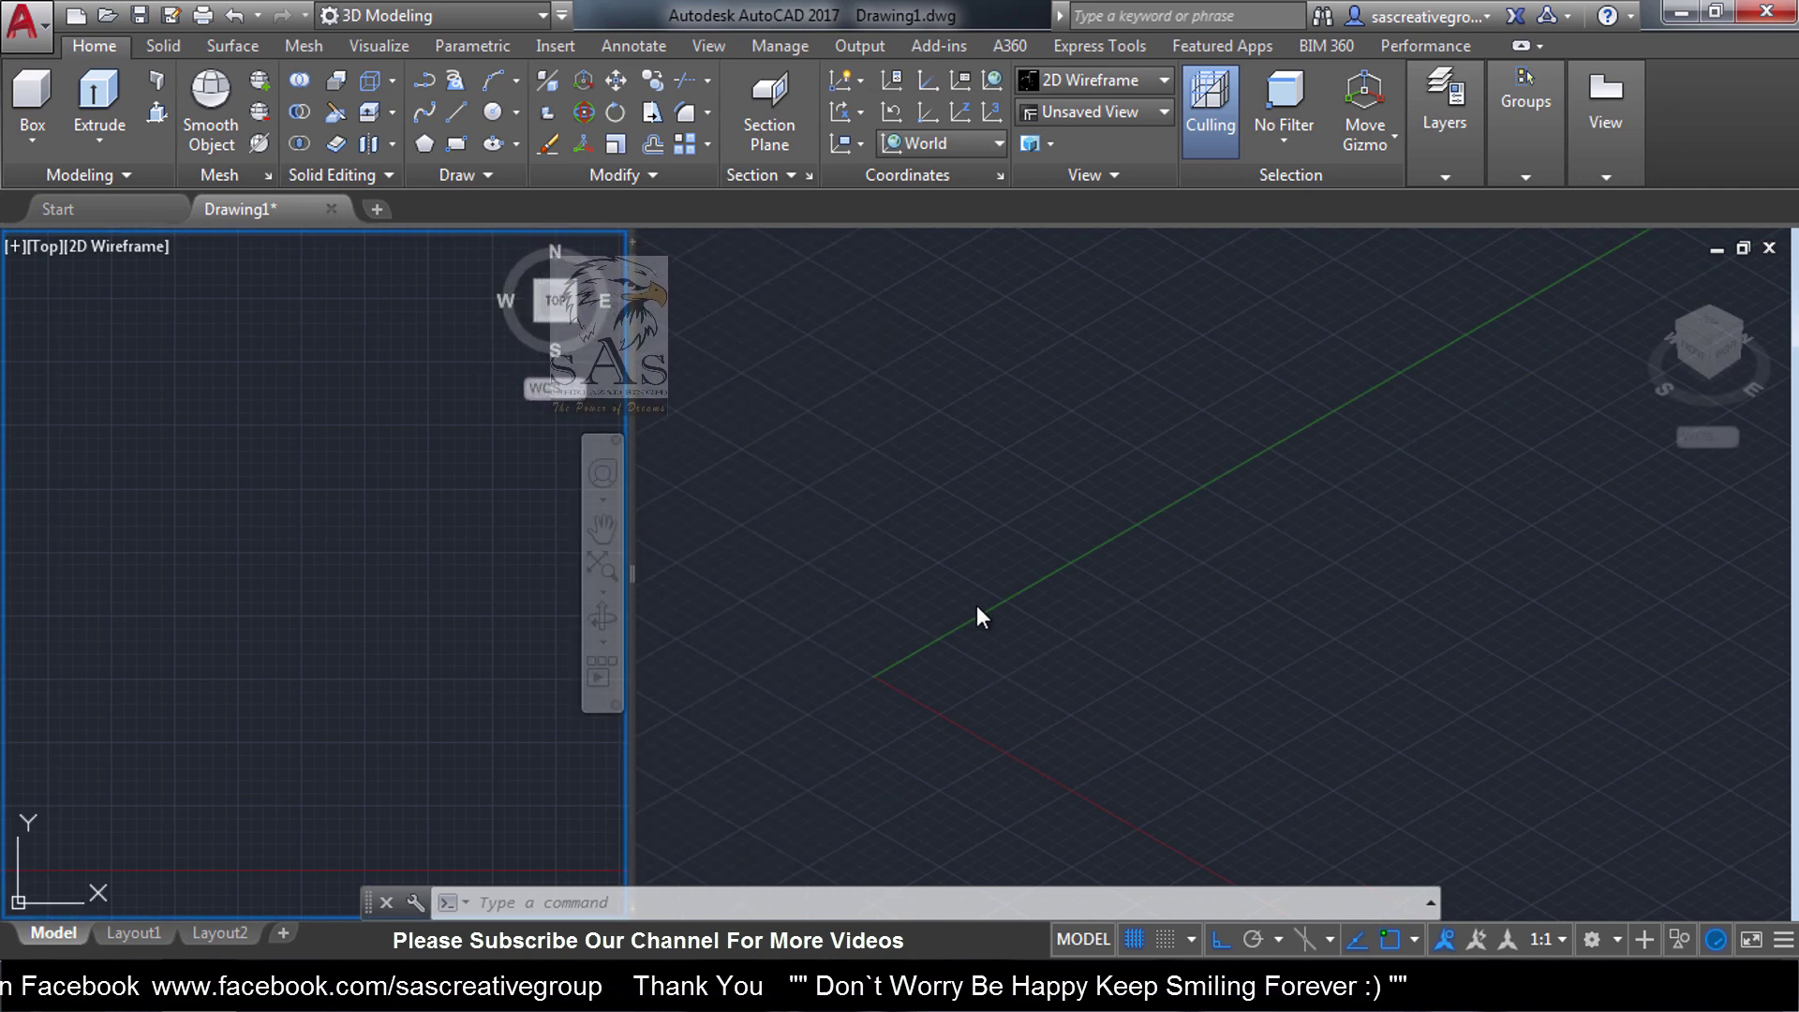
key(ctrl+z)
key(ctrl+z)
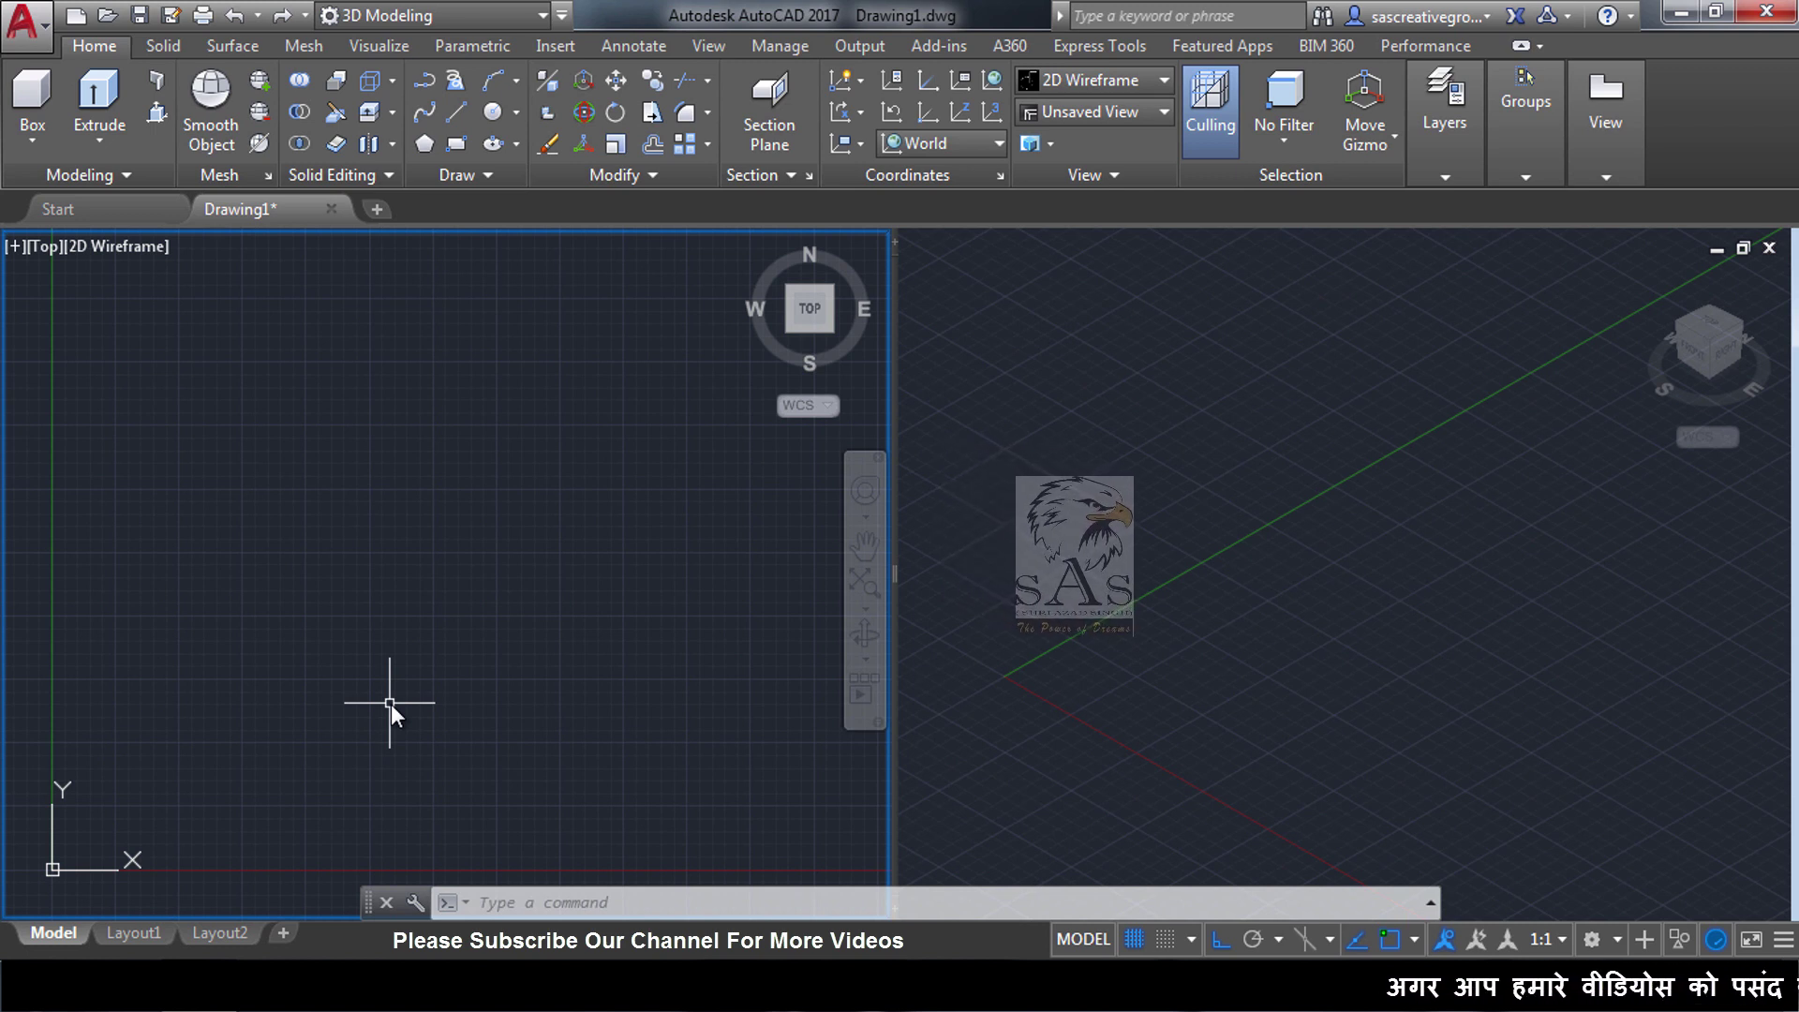
Draw a square outline from four separate lines in the Top viewport
click(463, 104)
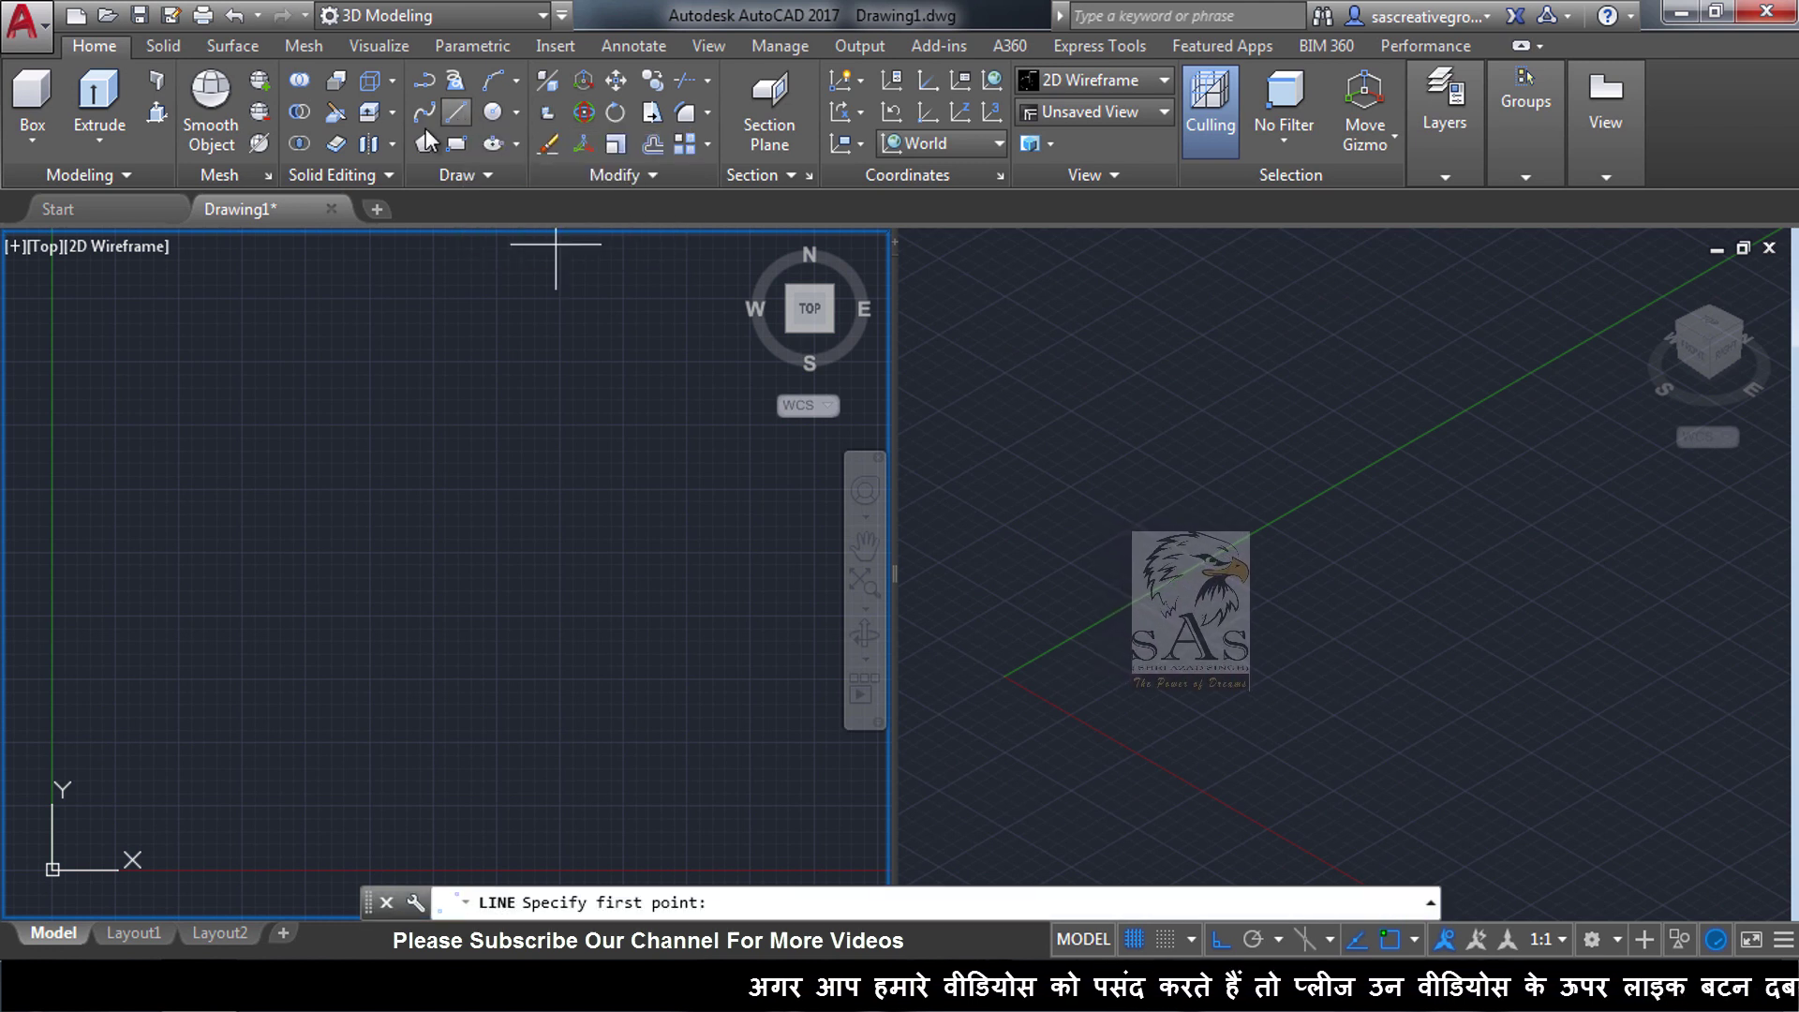
click(109, 744)
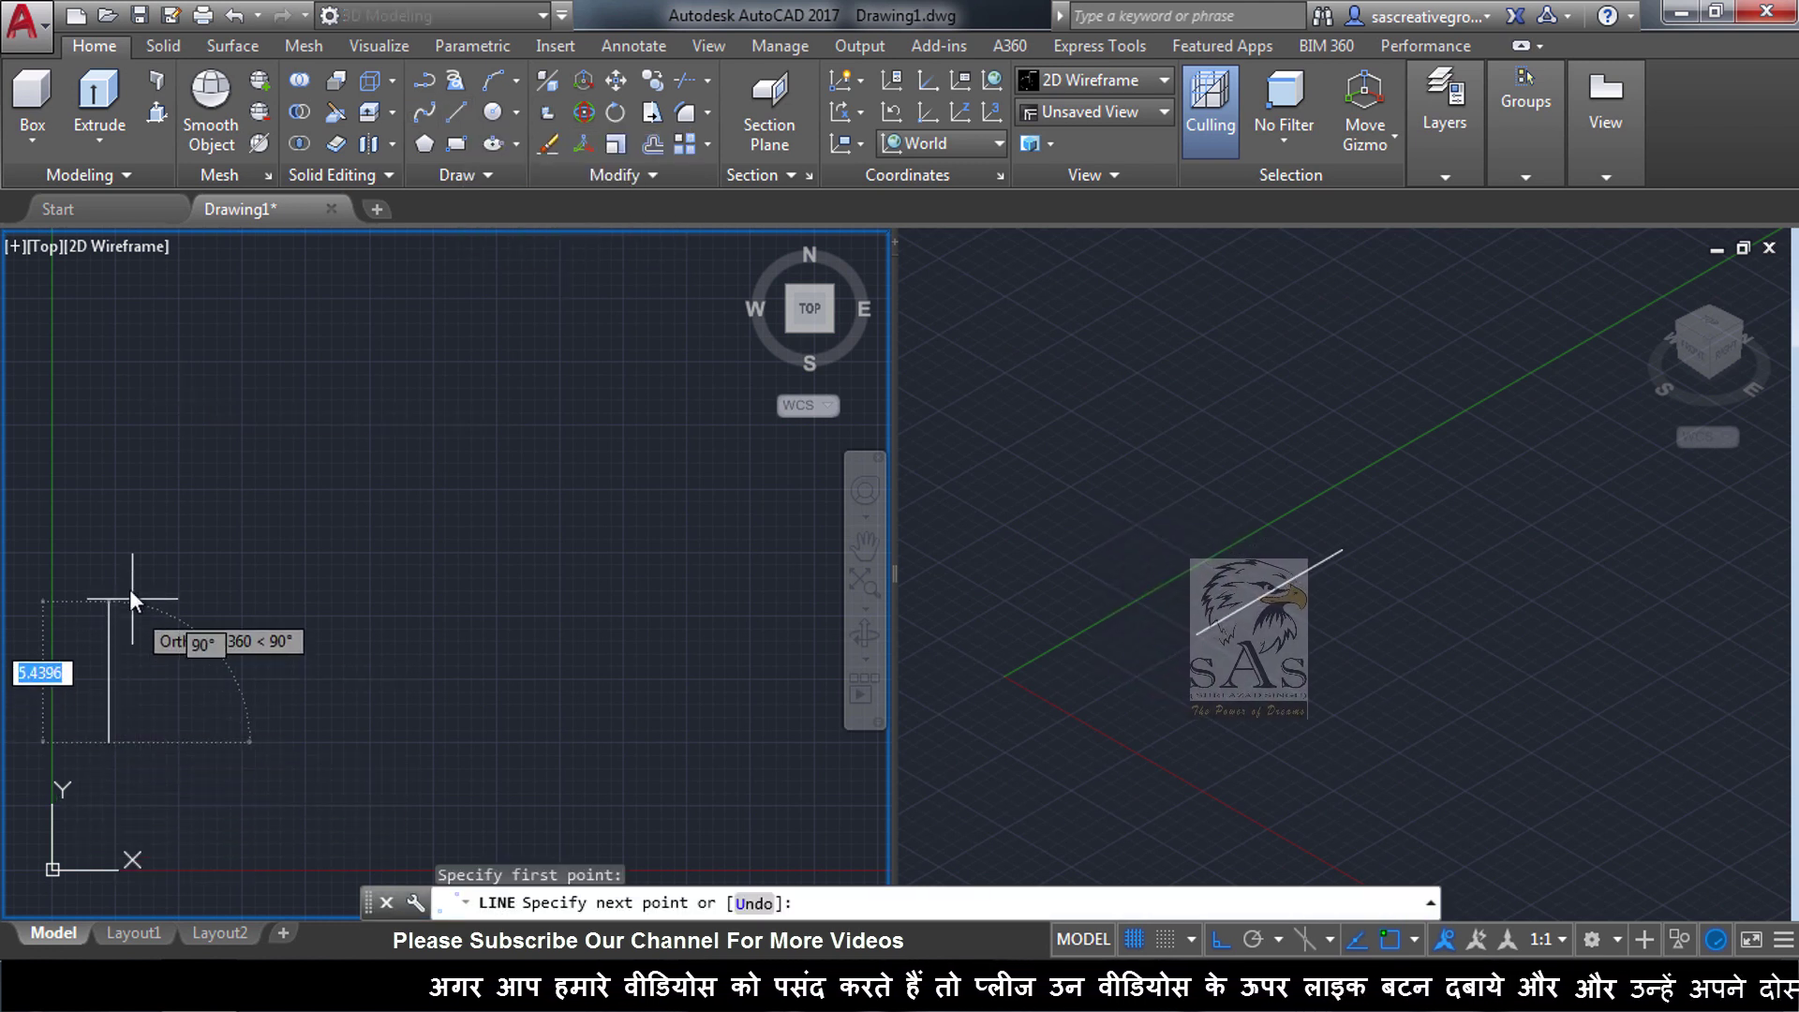
click(126, 549)
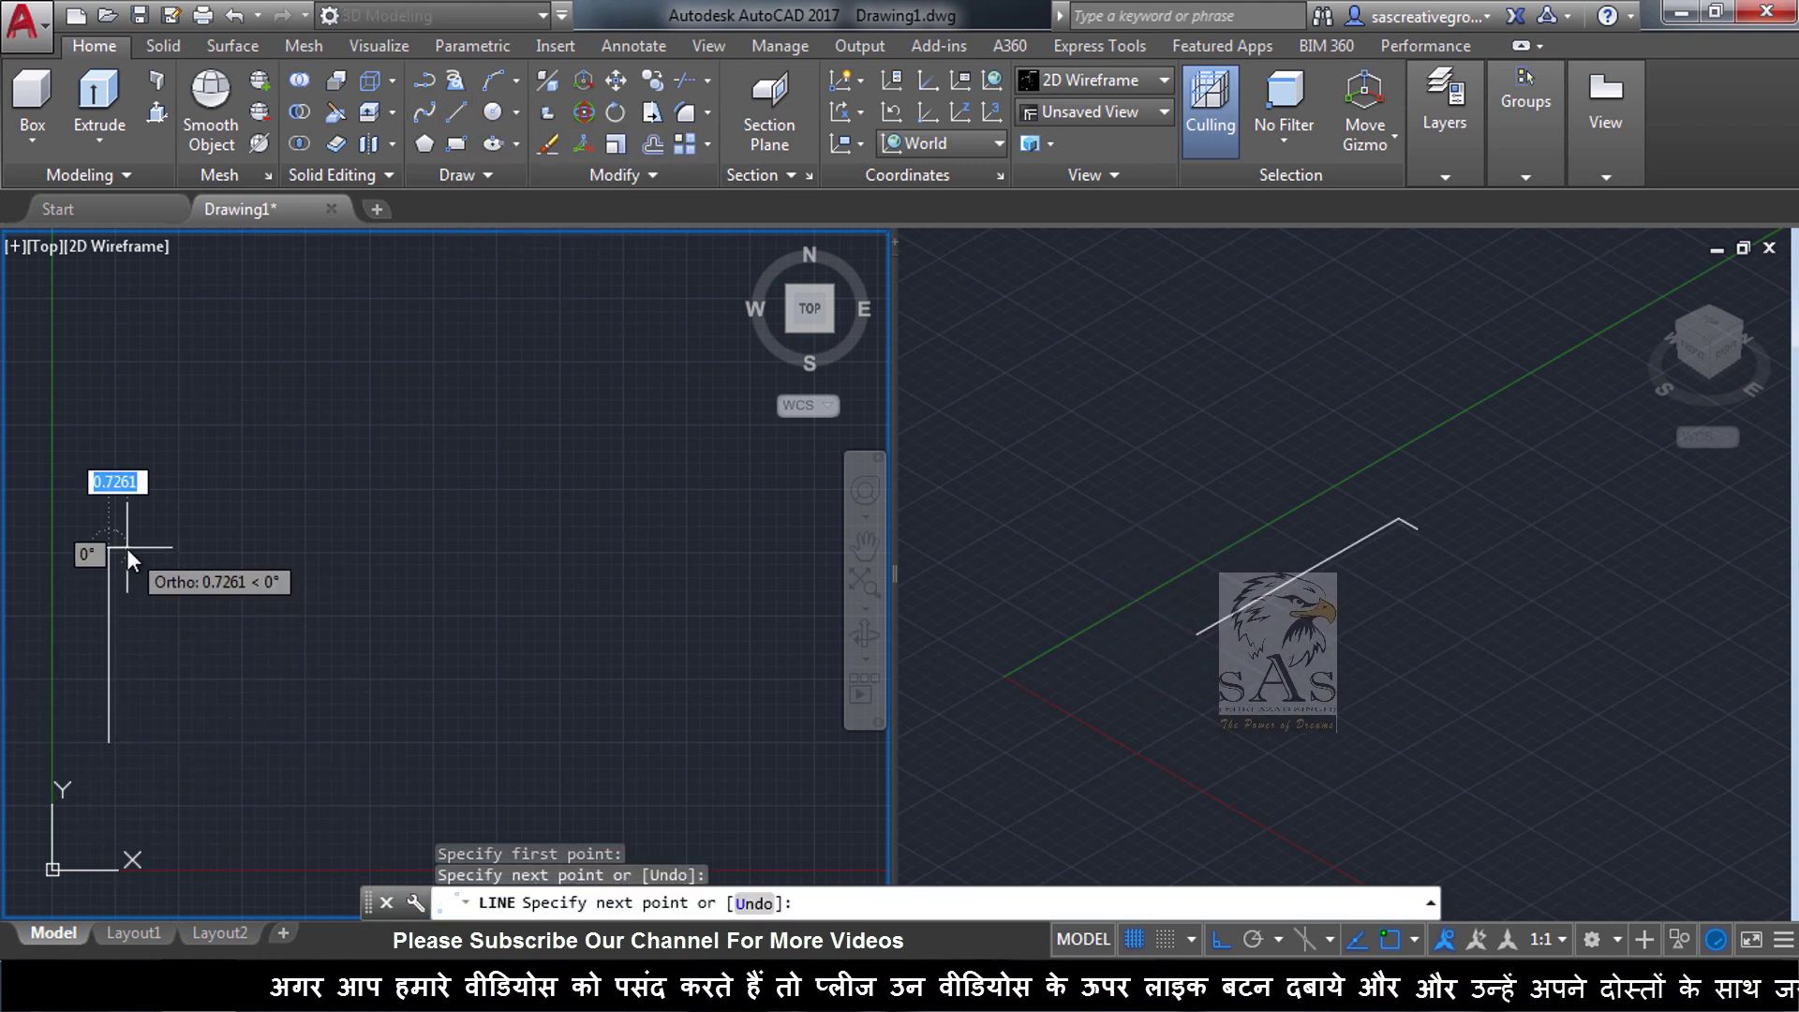
click(316, 551)
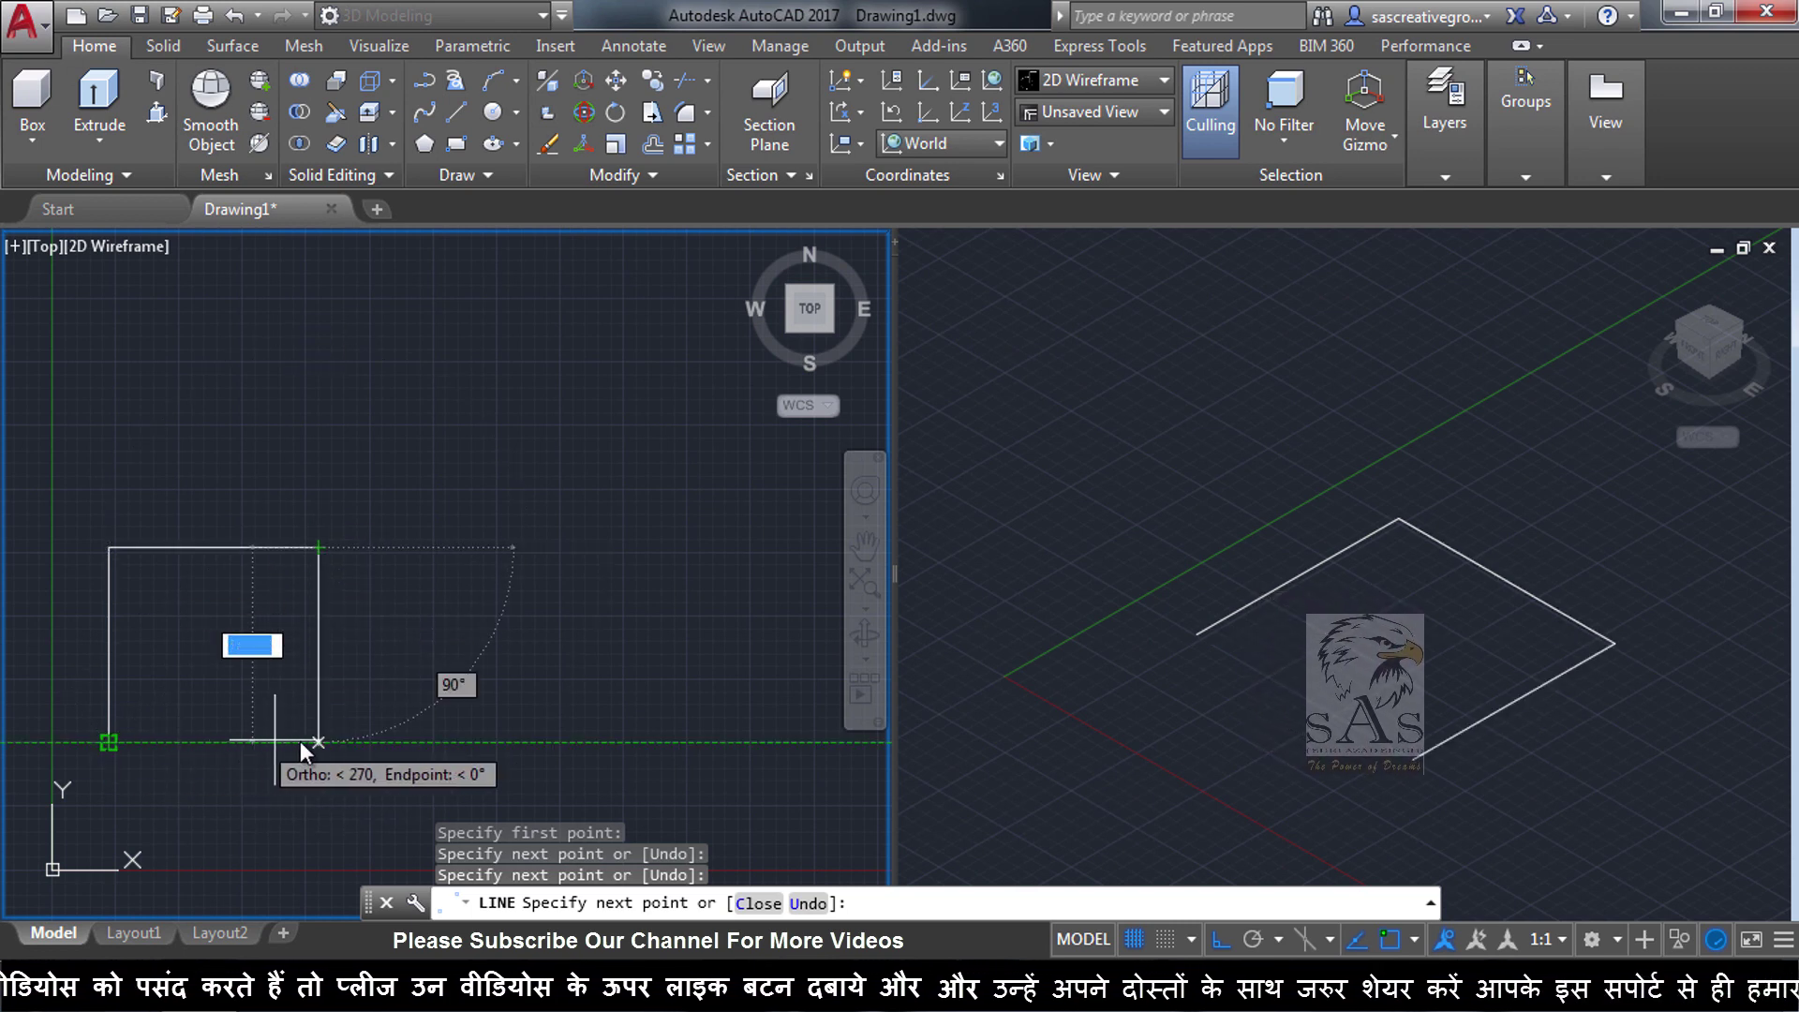
click(319, 740)
click(109, 744)
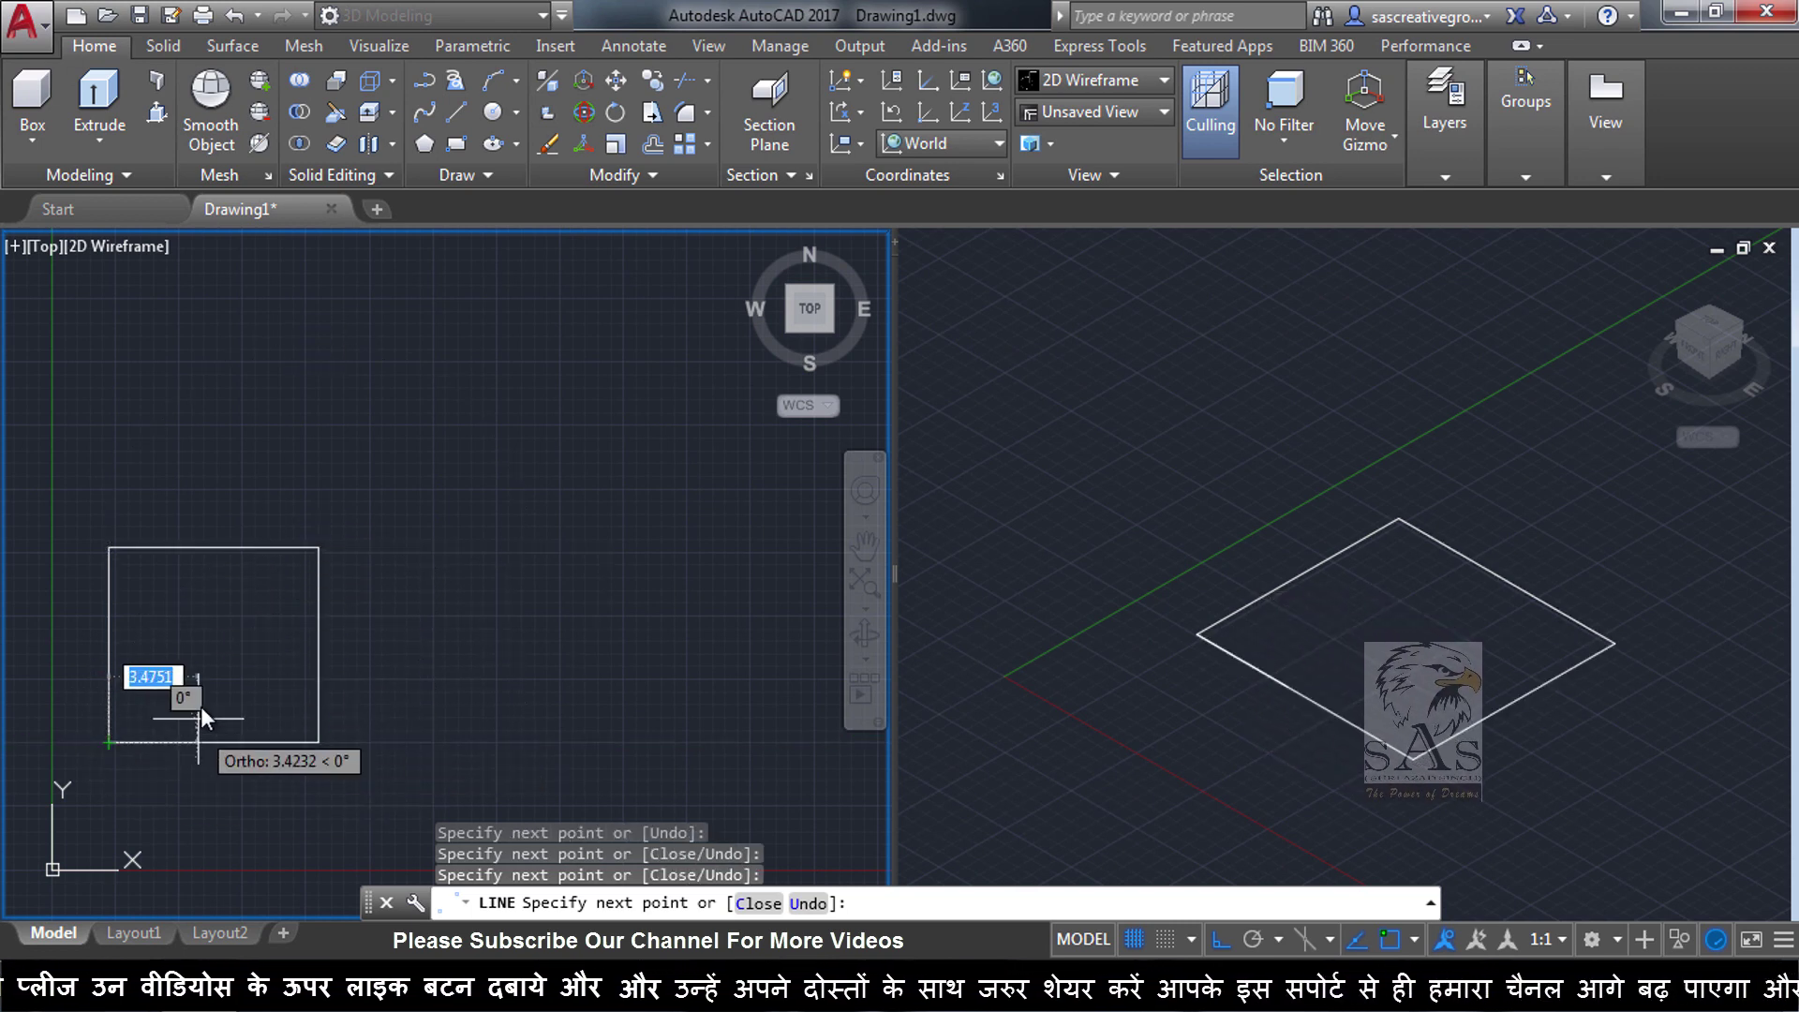
key(Return)
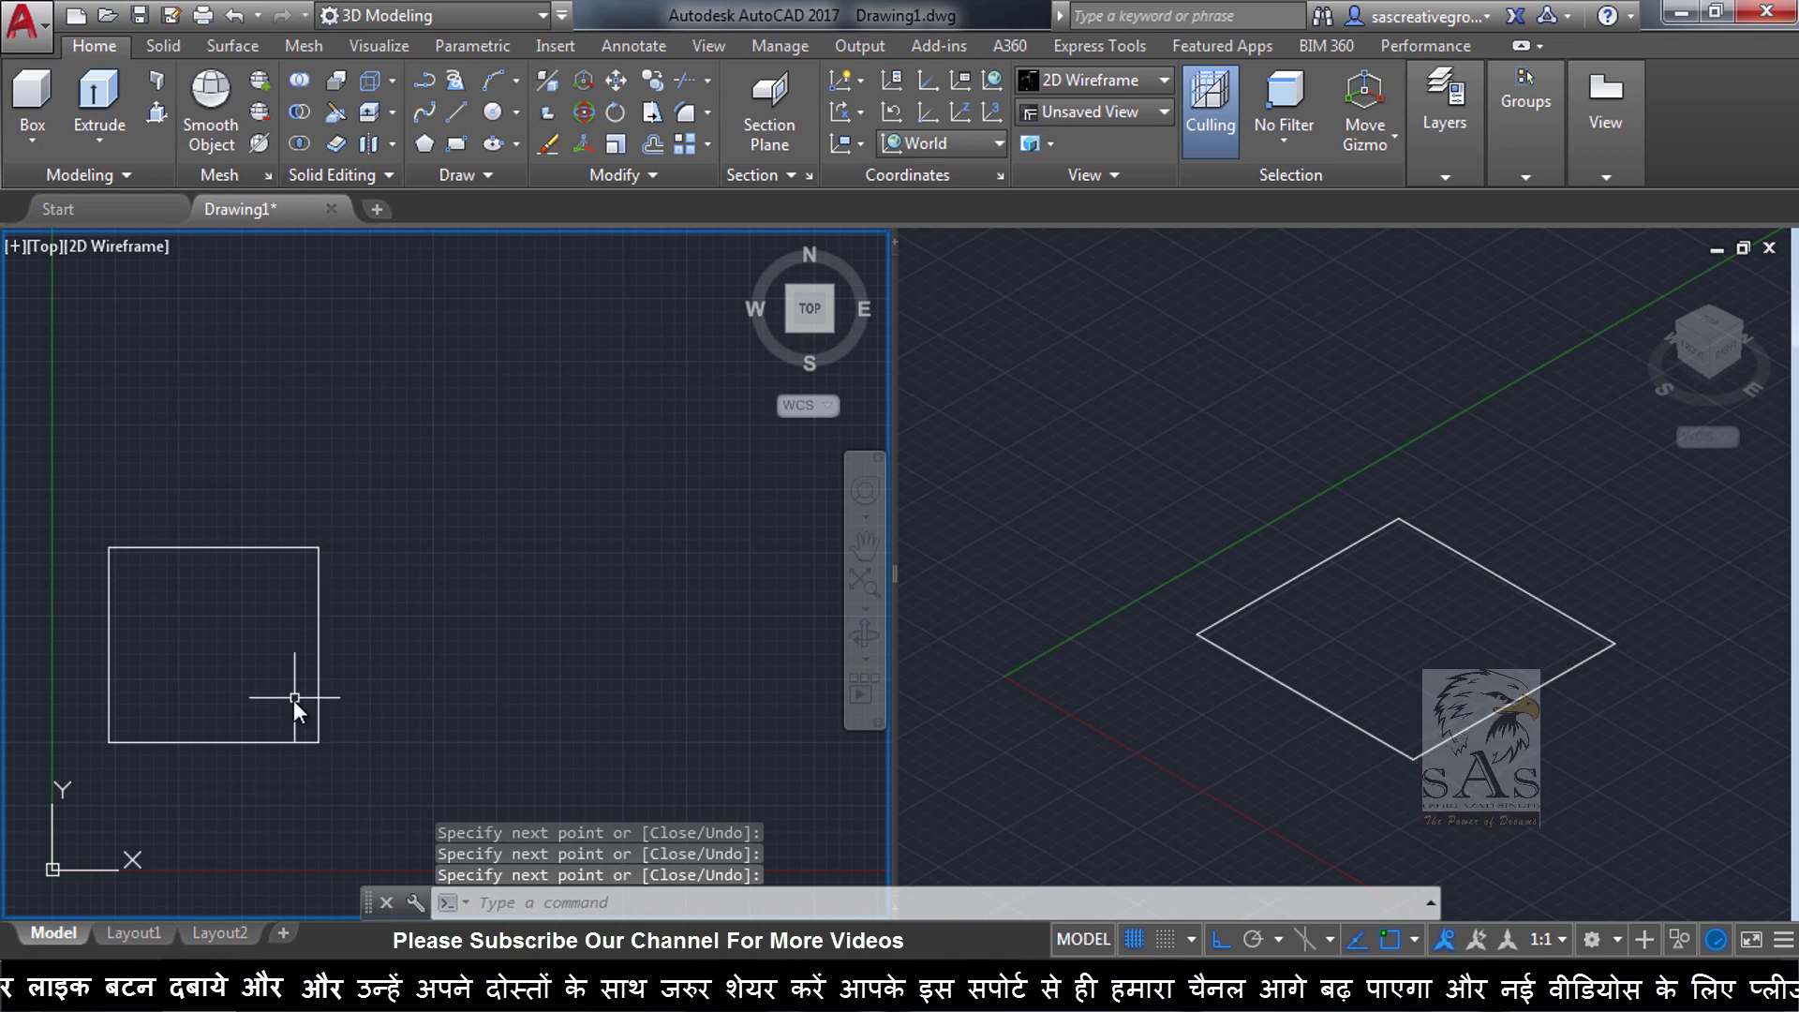
Draw a second square to its right as one closed polyline
click(431, 80)
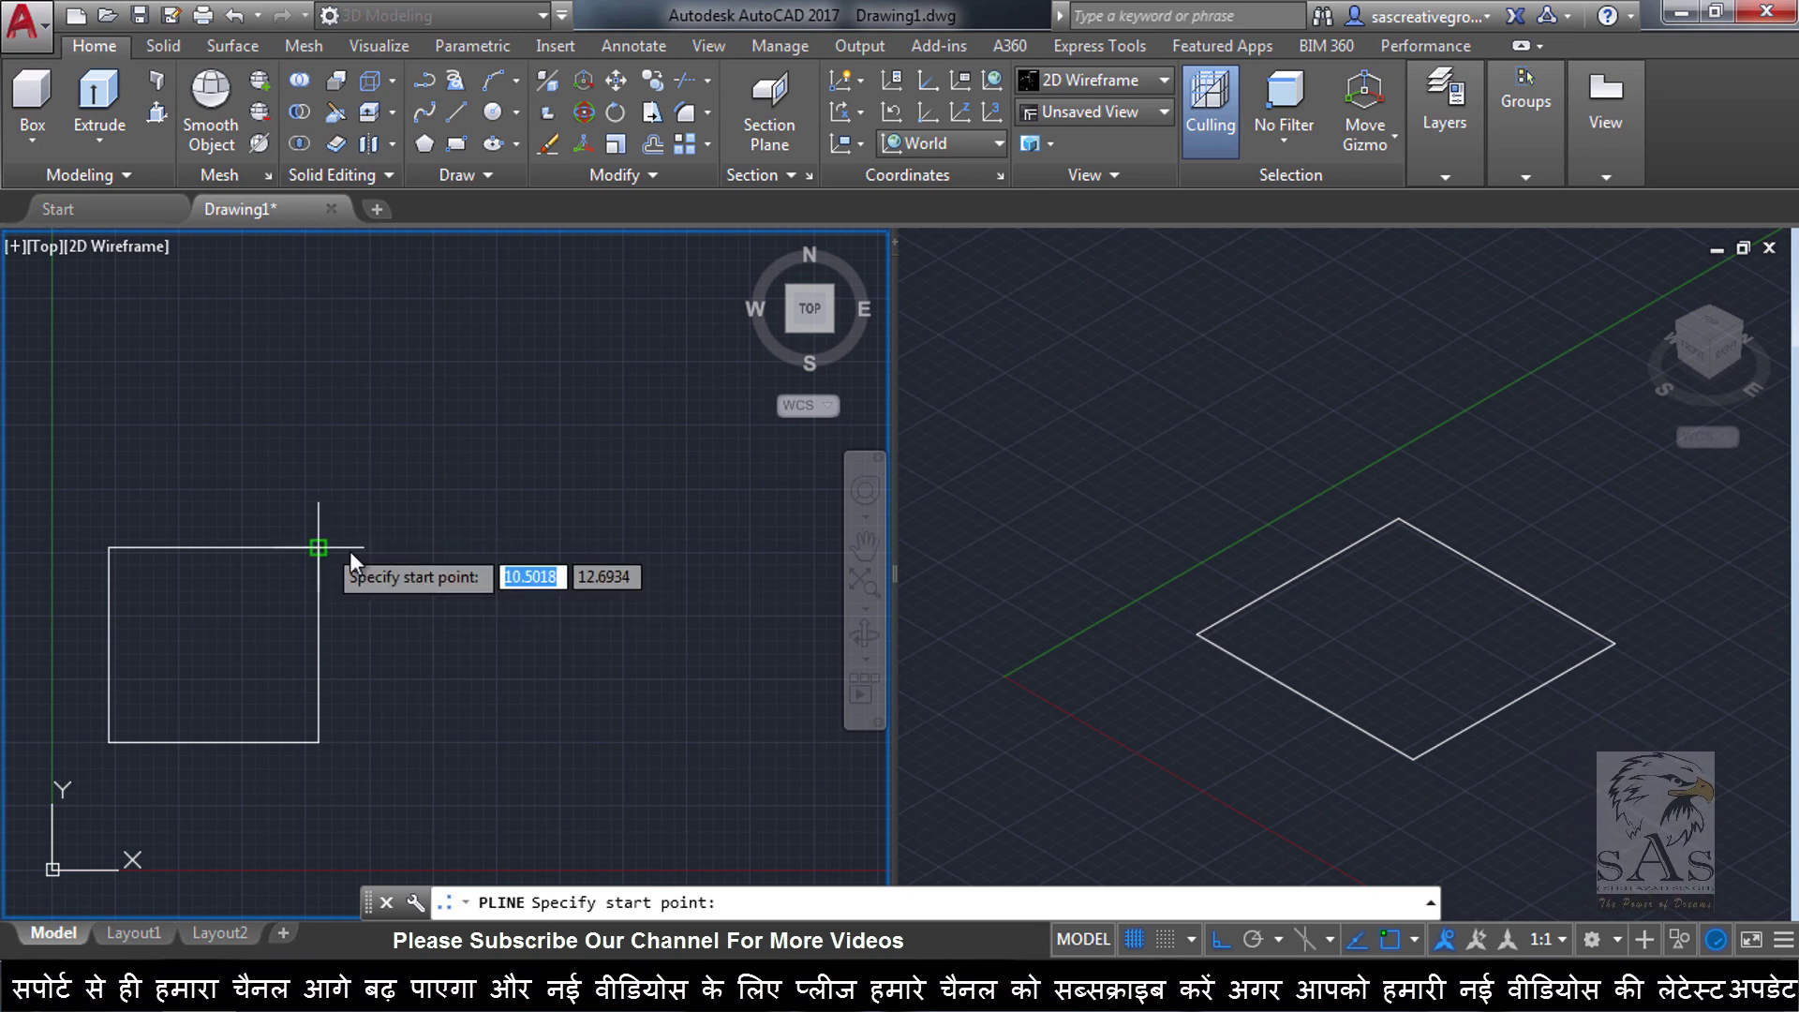
click(452, 547)
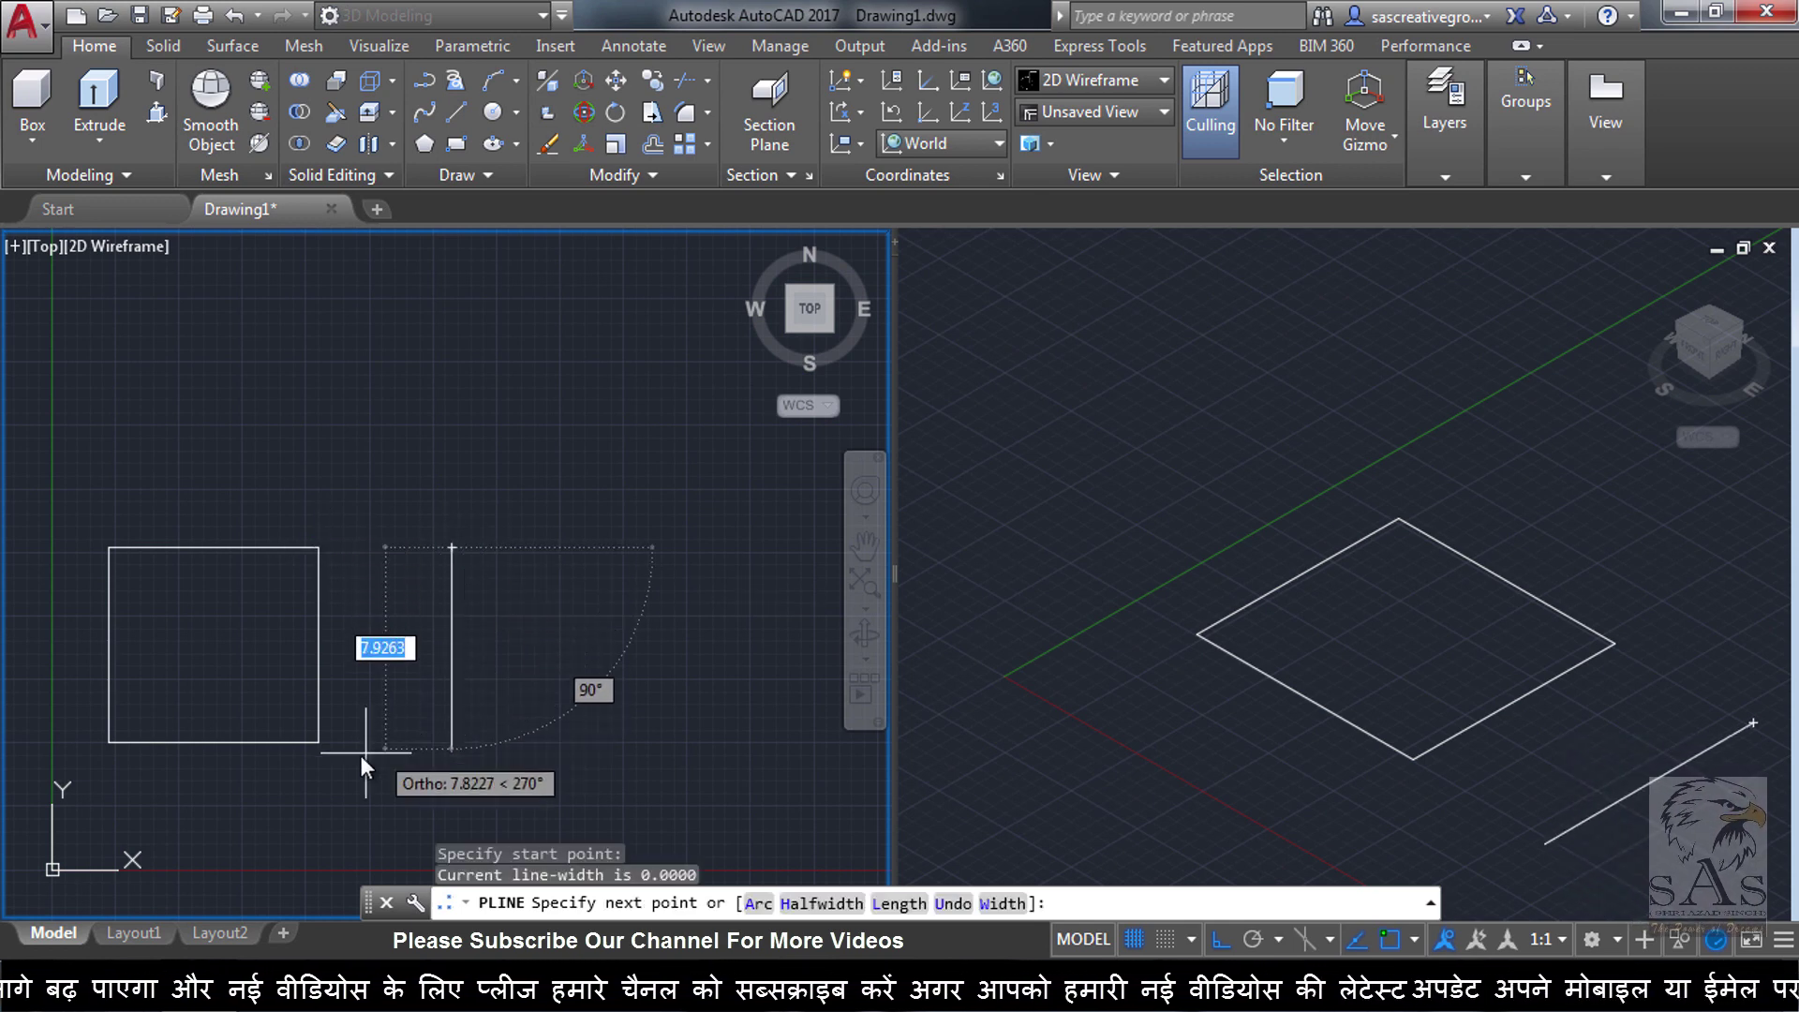
click(442, 744)
click(654, 742)
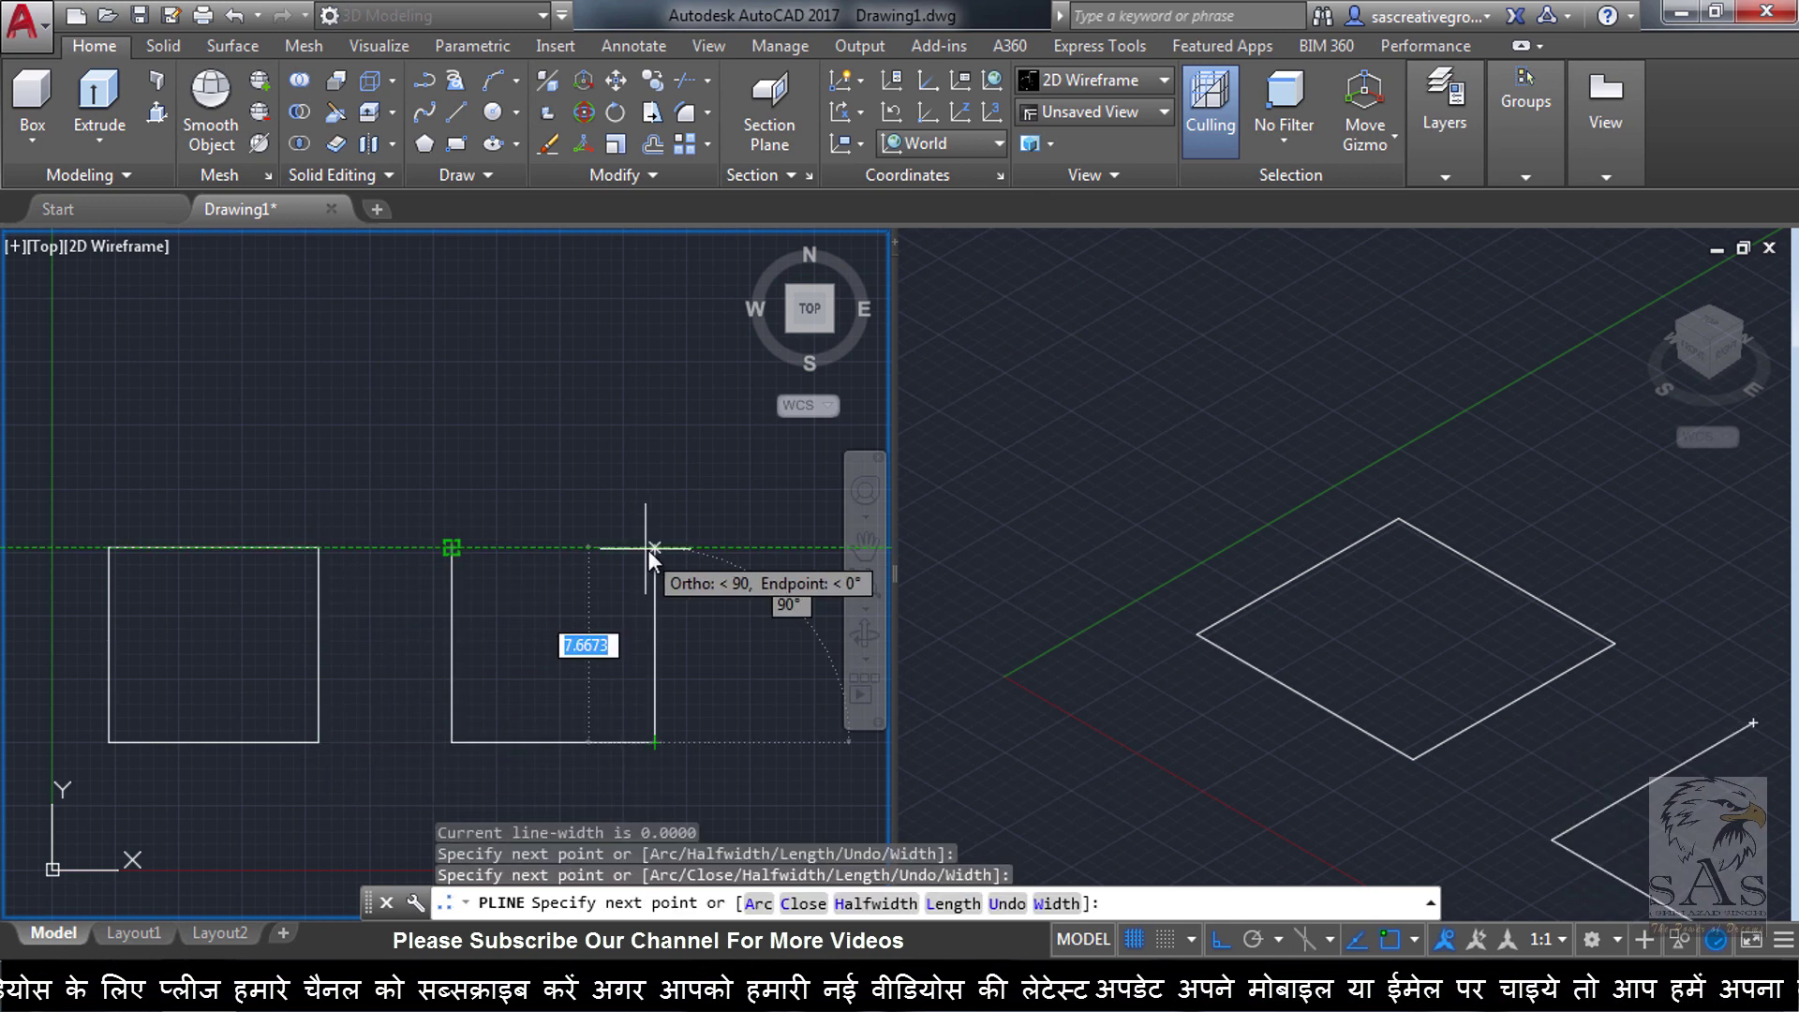
click(655, 549)
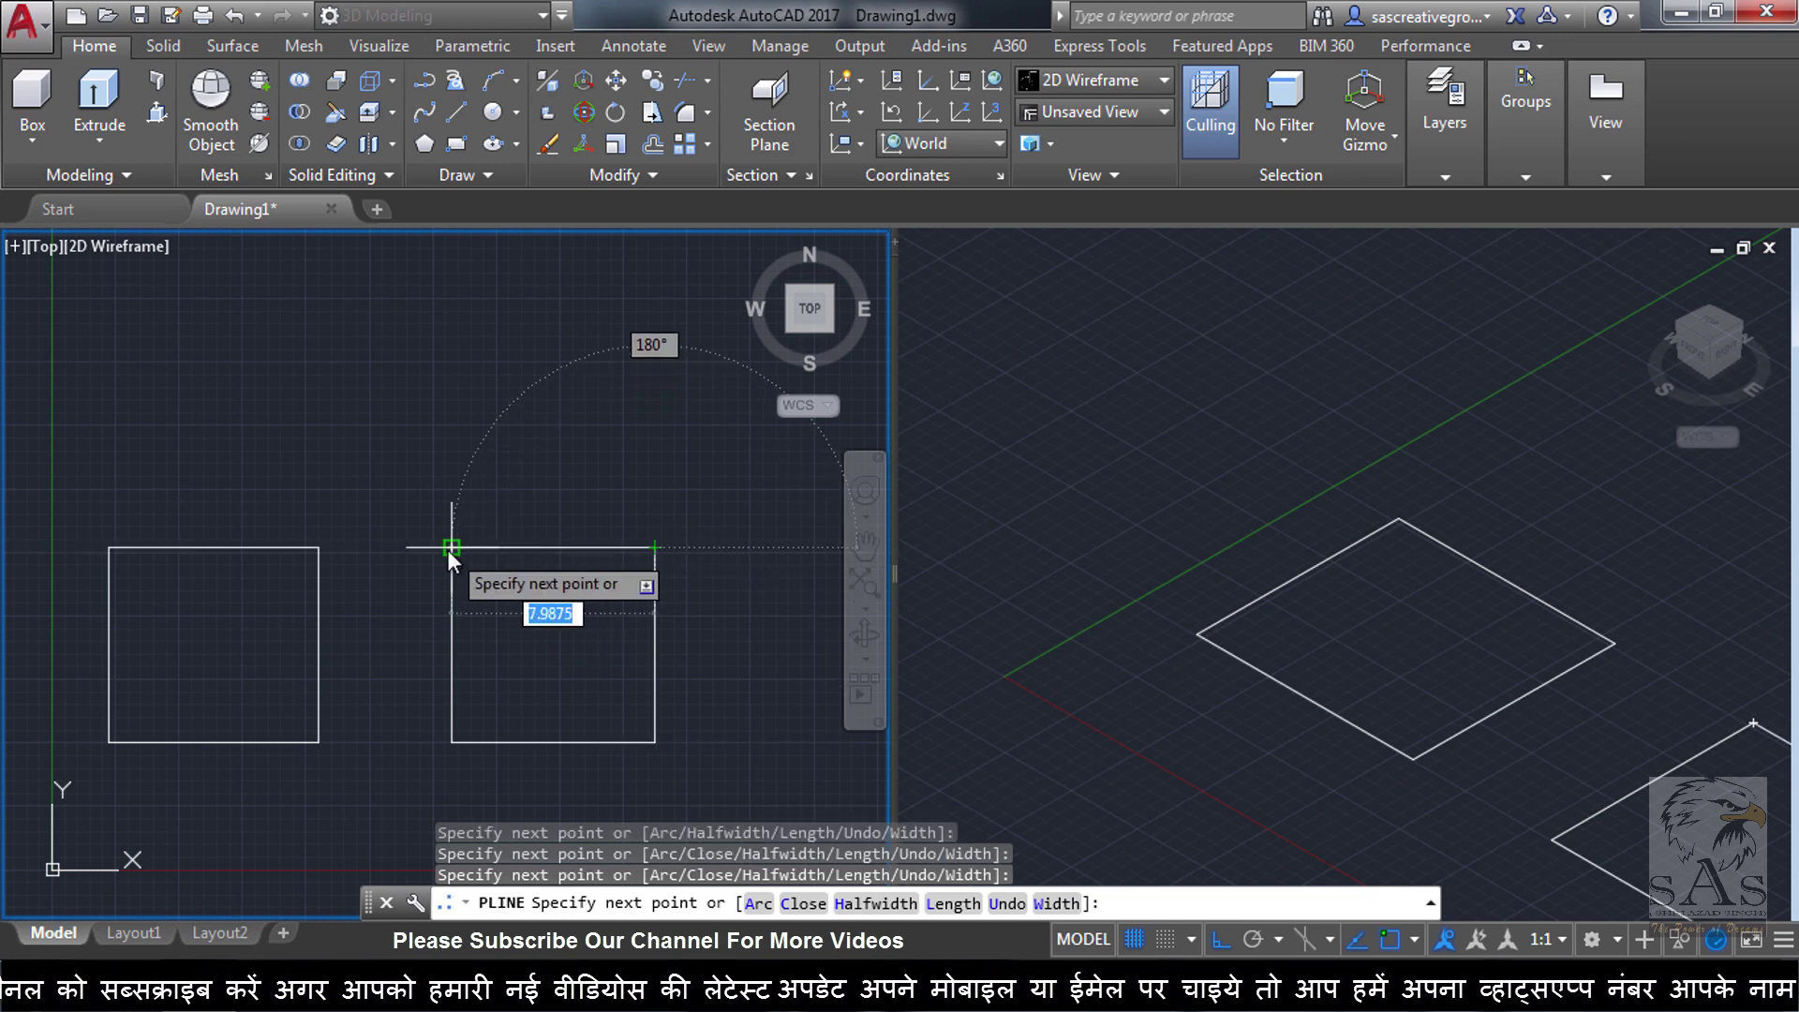
click(450, 548)
right_click(503, 591)
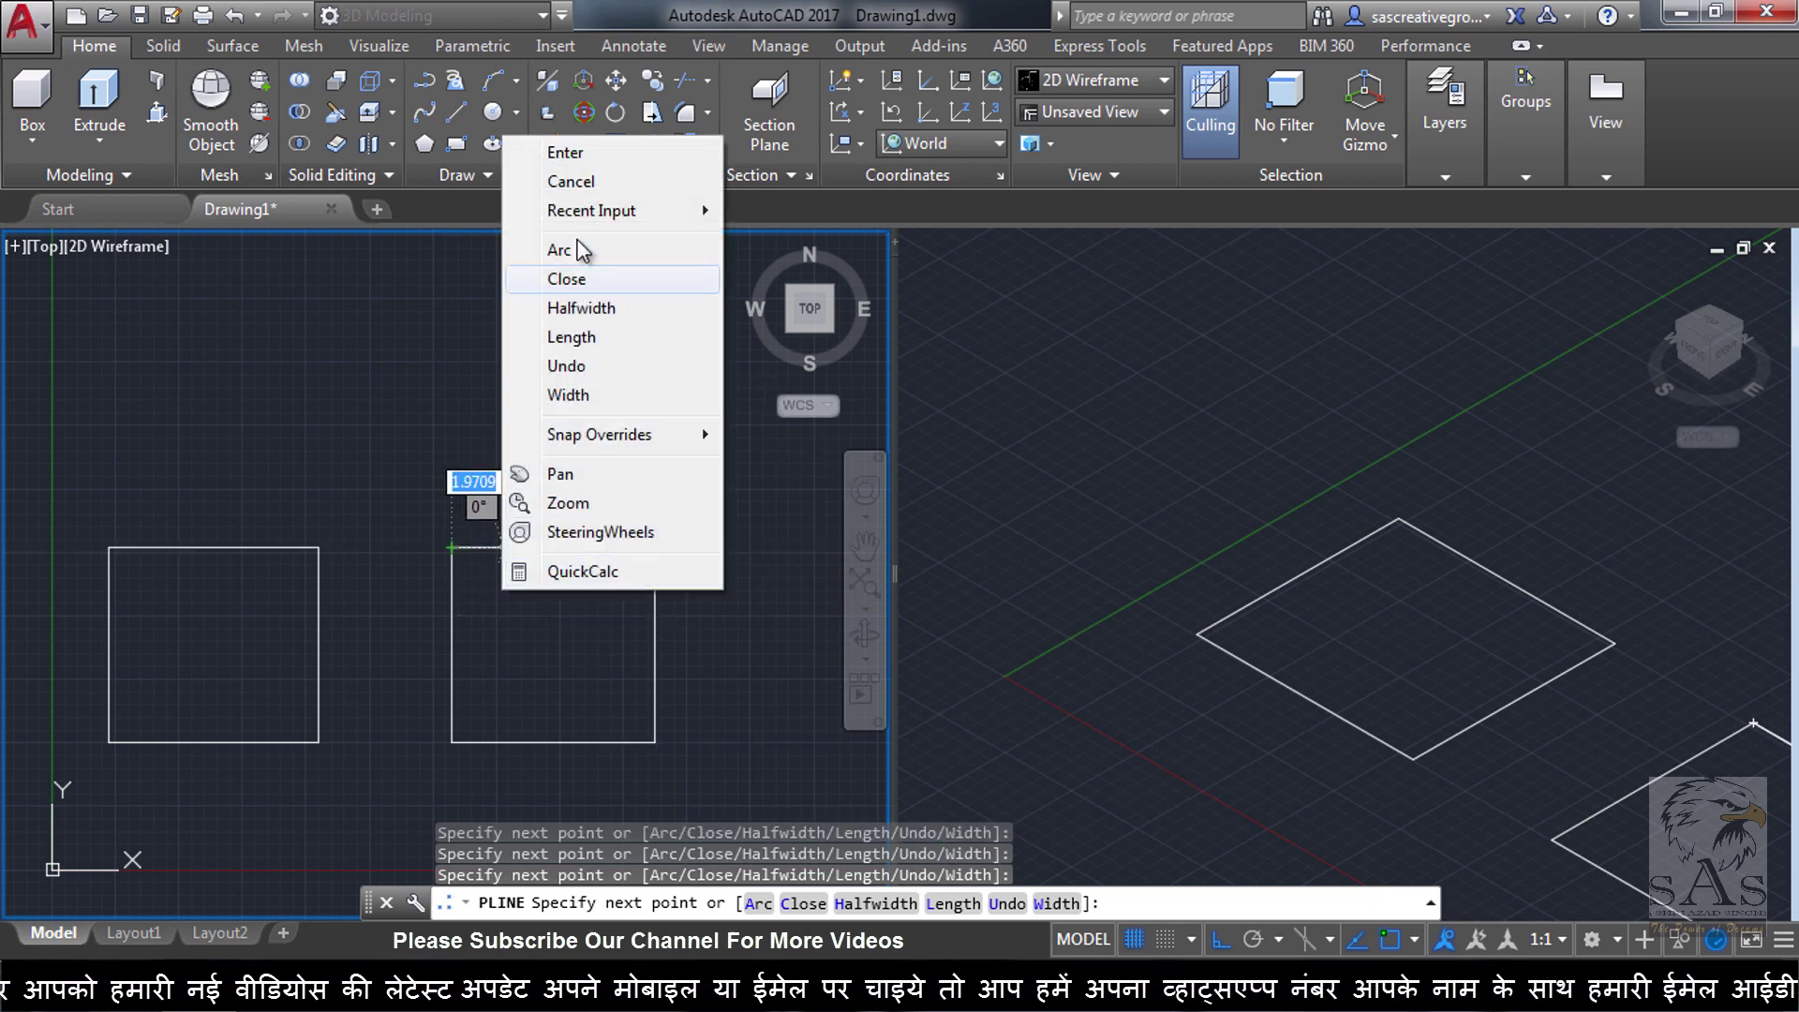
click(593, 153)
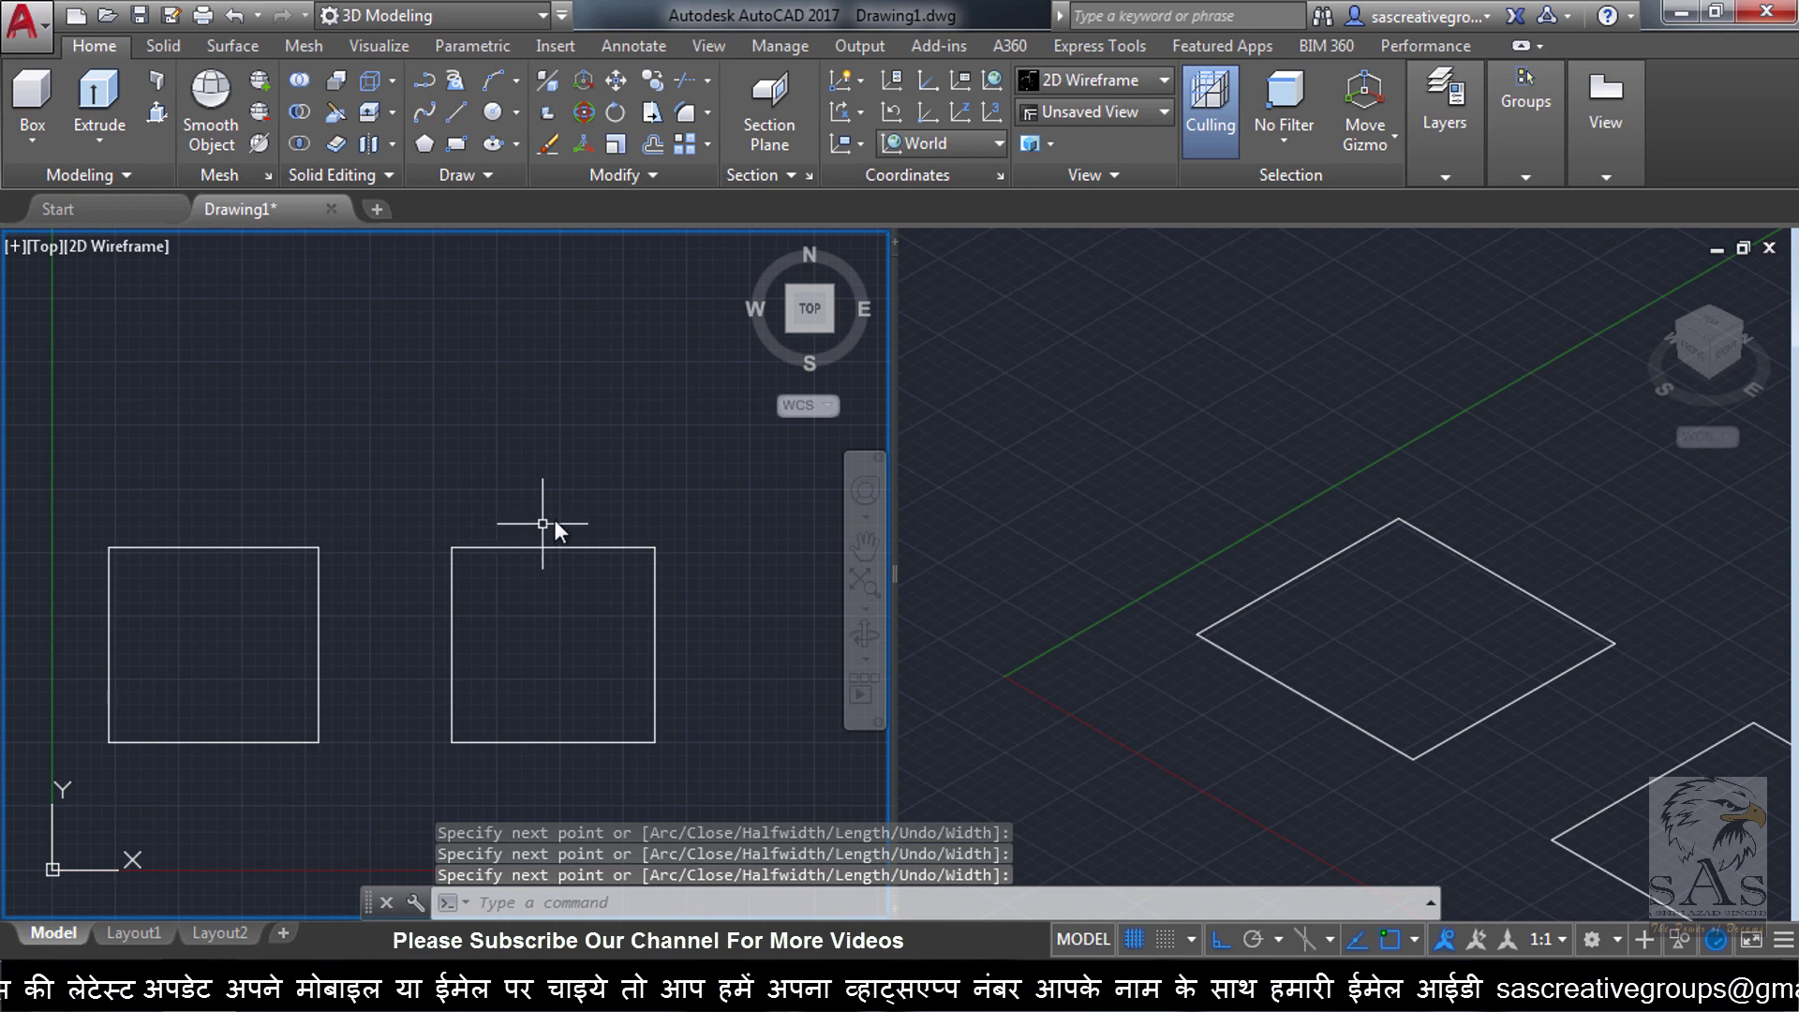
Select the new polyline square to confirm it is one object, then pick the left square's top edge
click(561, 463)
click(532, 607)
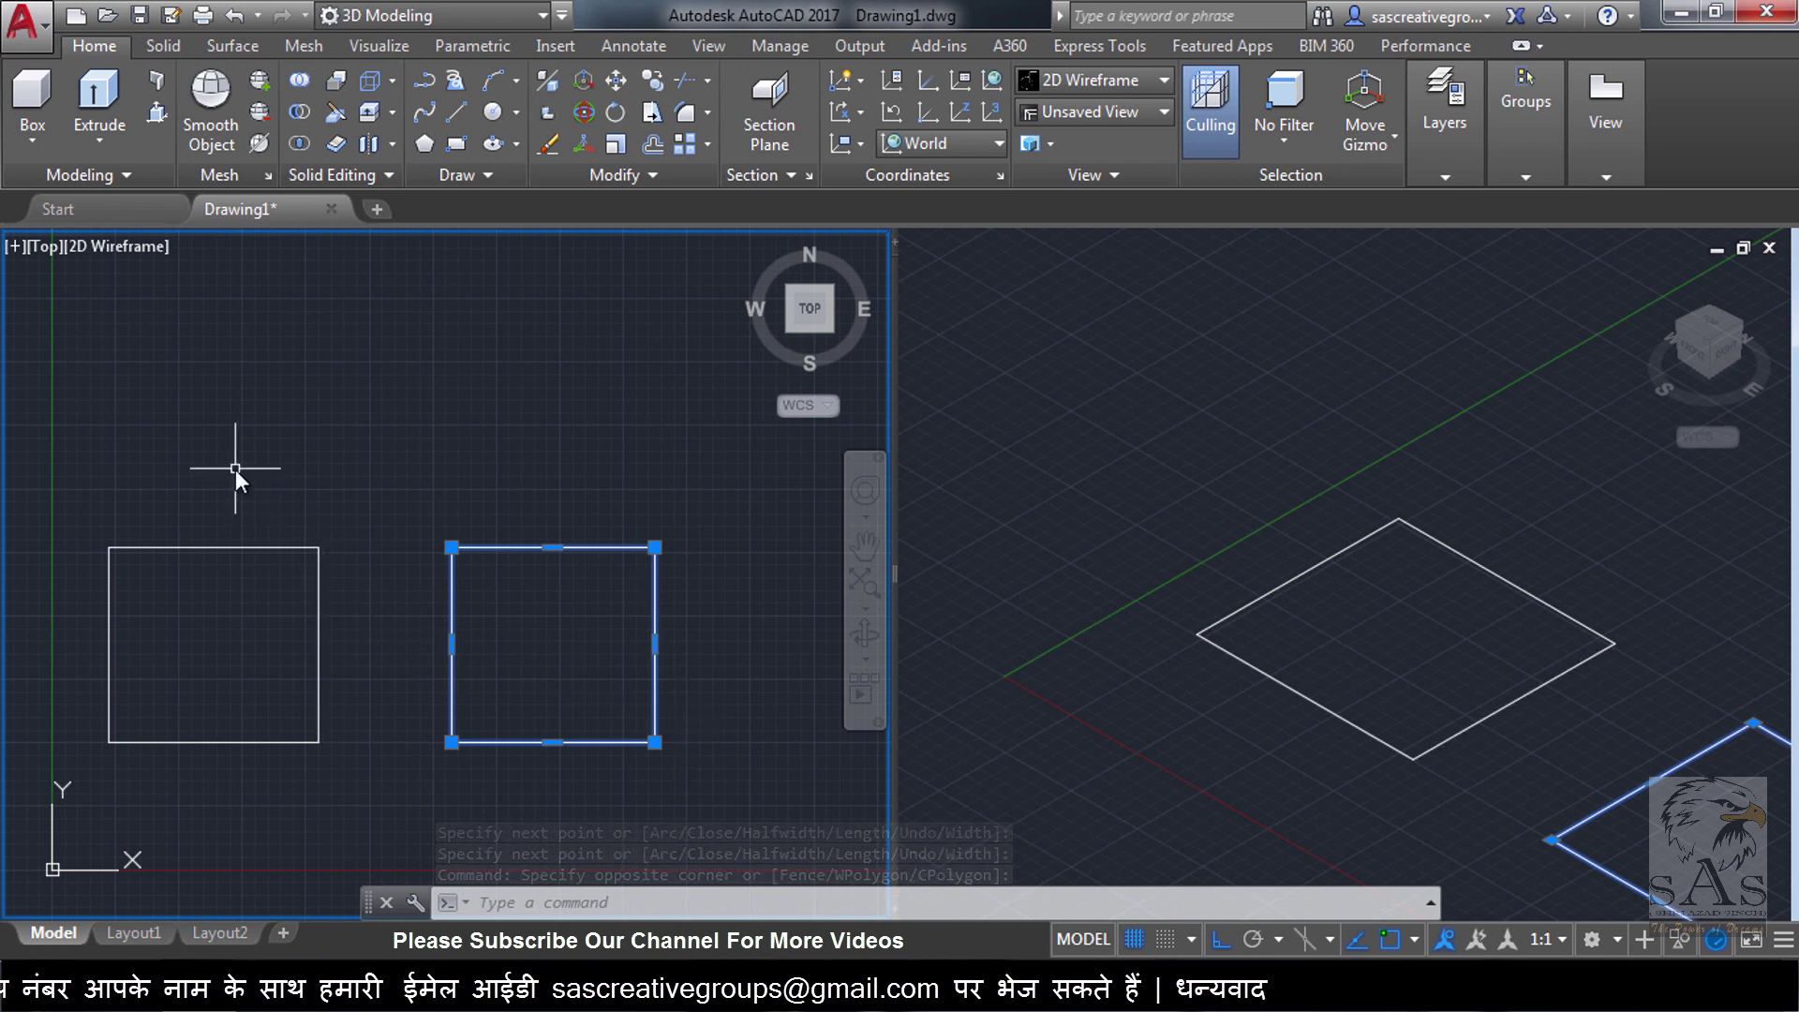
key(Escape)
click(270, 471)
click(207, 590)
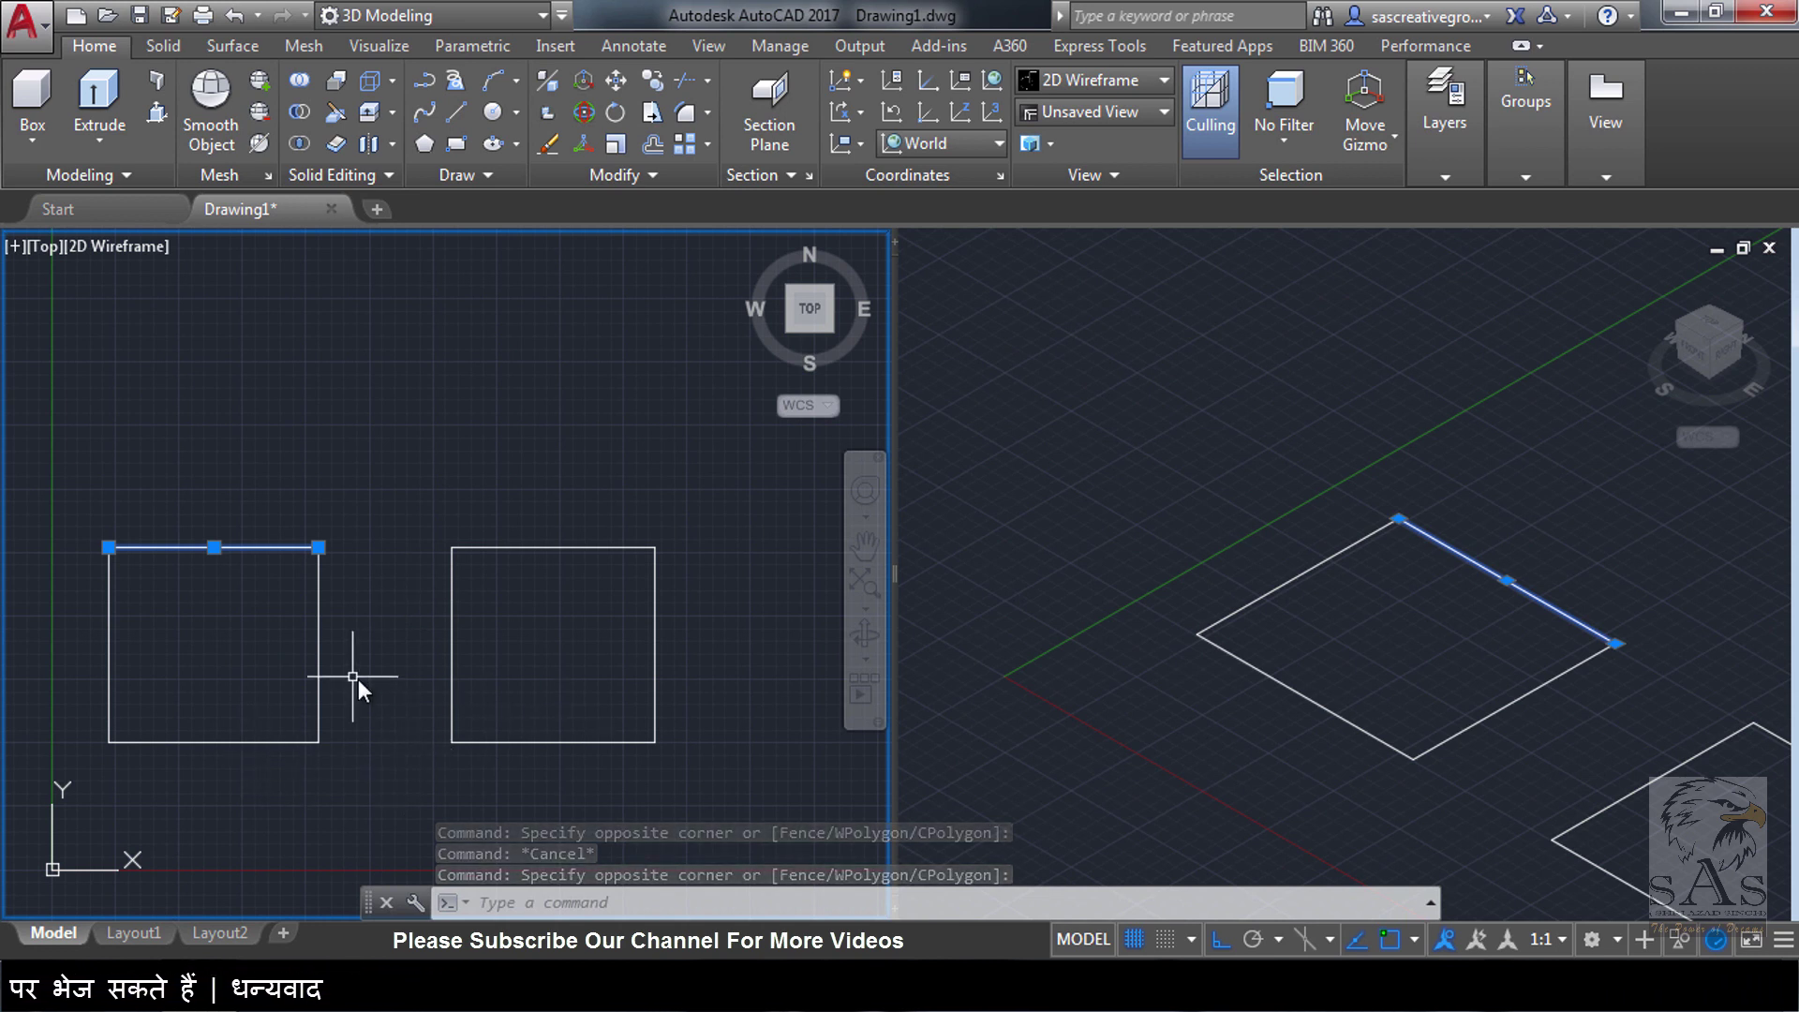
Fit both squares in the isometric viewport, apply Conceptual visual style, and reactivate the Top viewport
key(Escape)
click(1297, 661)
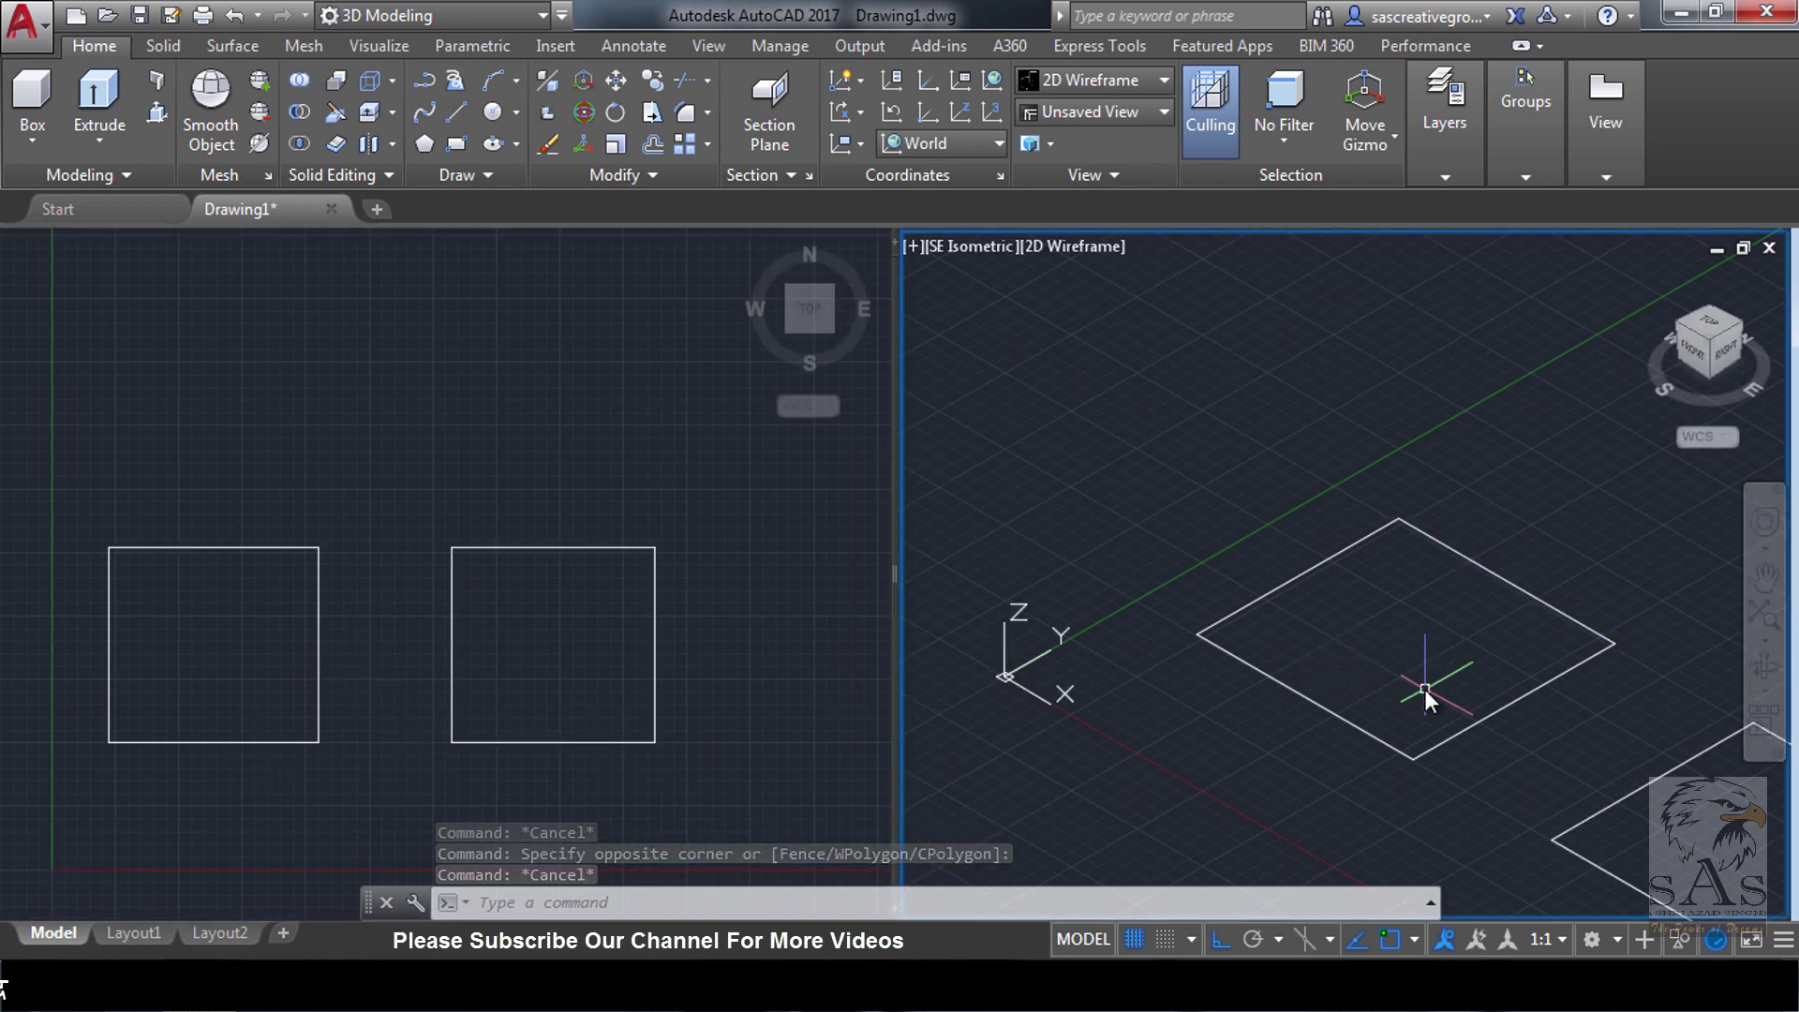
scroll(1425, 689, down, 4)
mouse_move(1384, 694)
middle_down()
mouse_move(1274, 684)
mouse_move(1268, 667)
middle_up()
scroll(1245, 695, up, 2)
click(1071, 250)
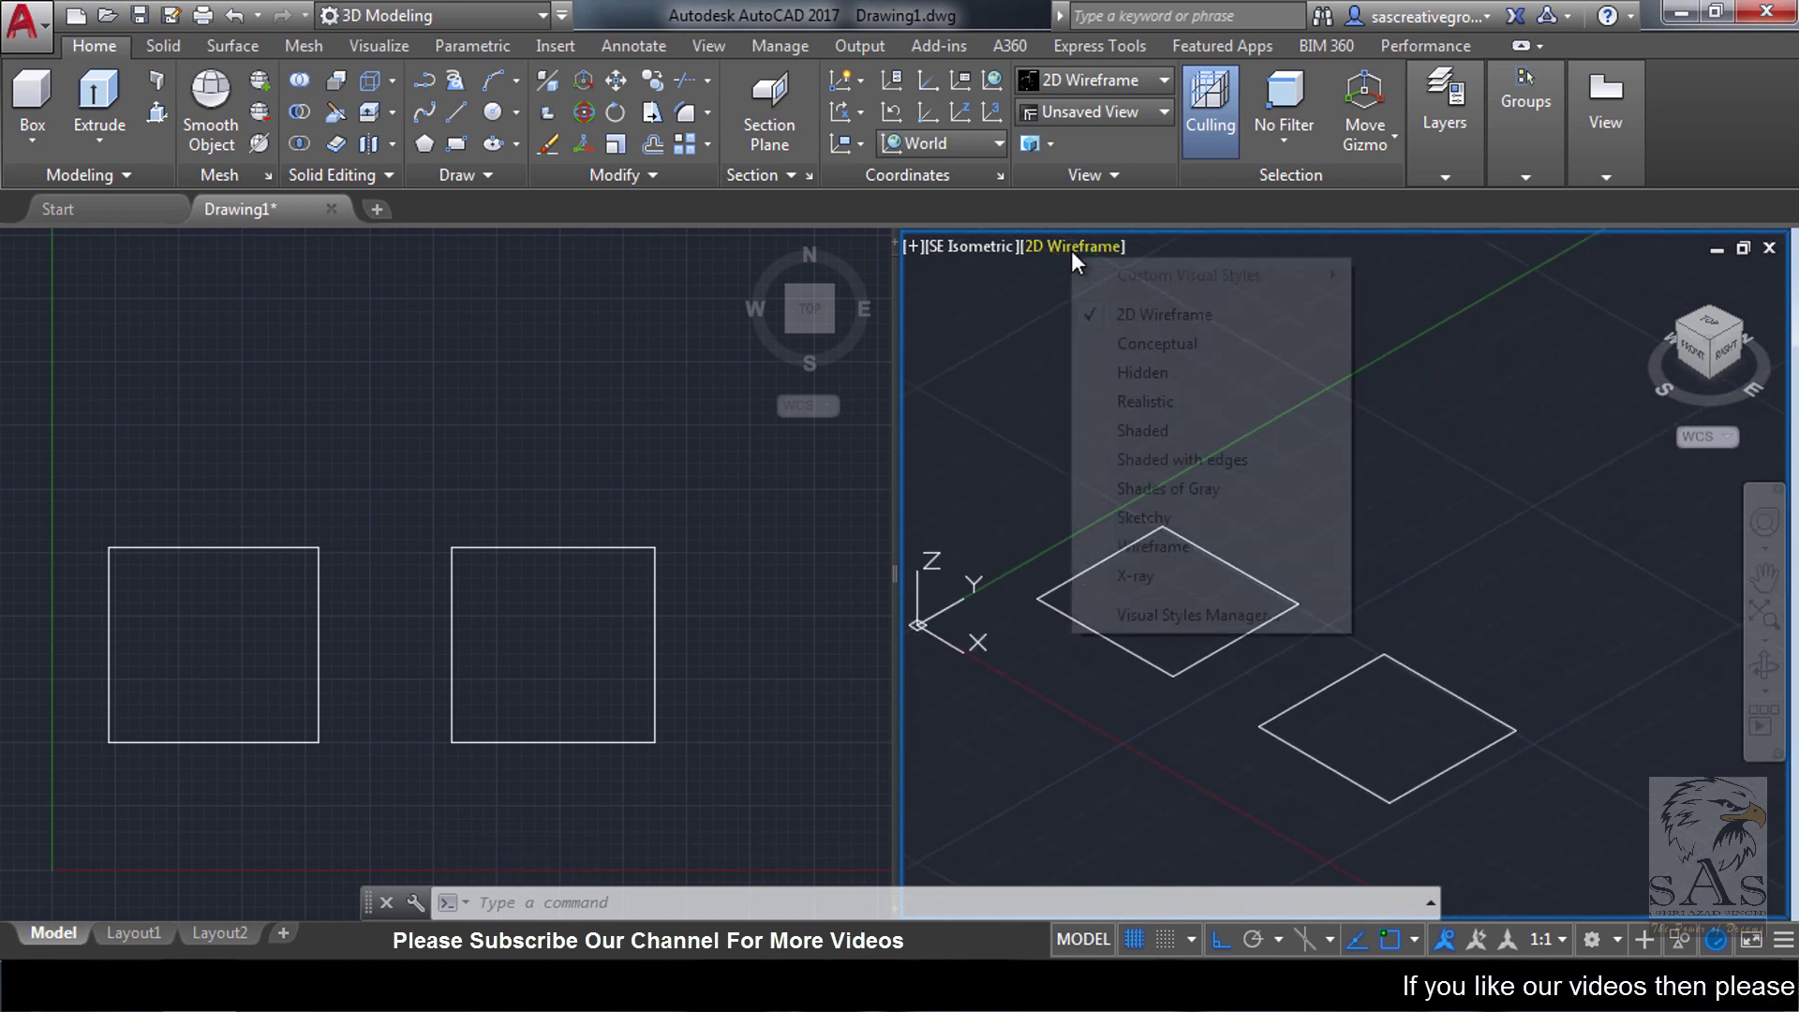
click(1179, 346)
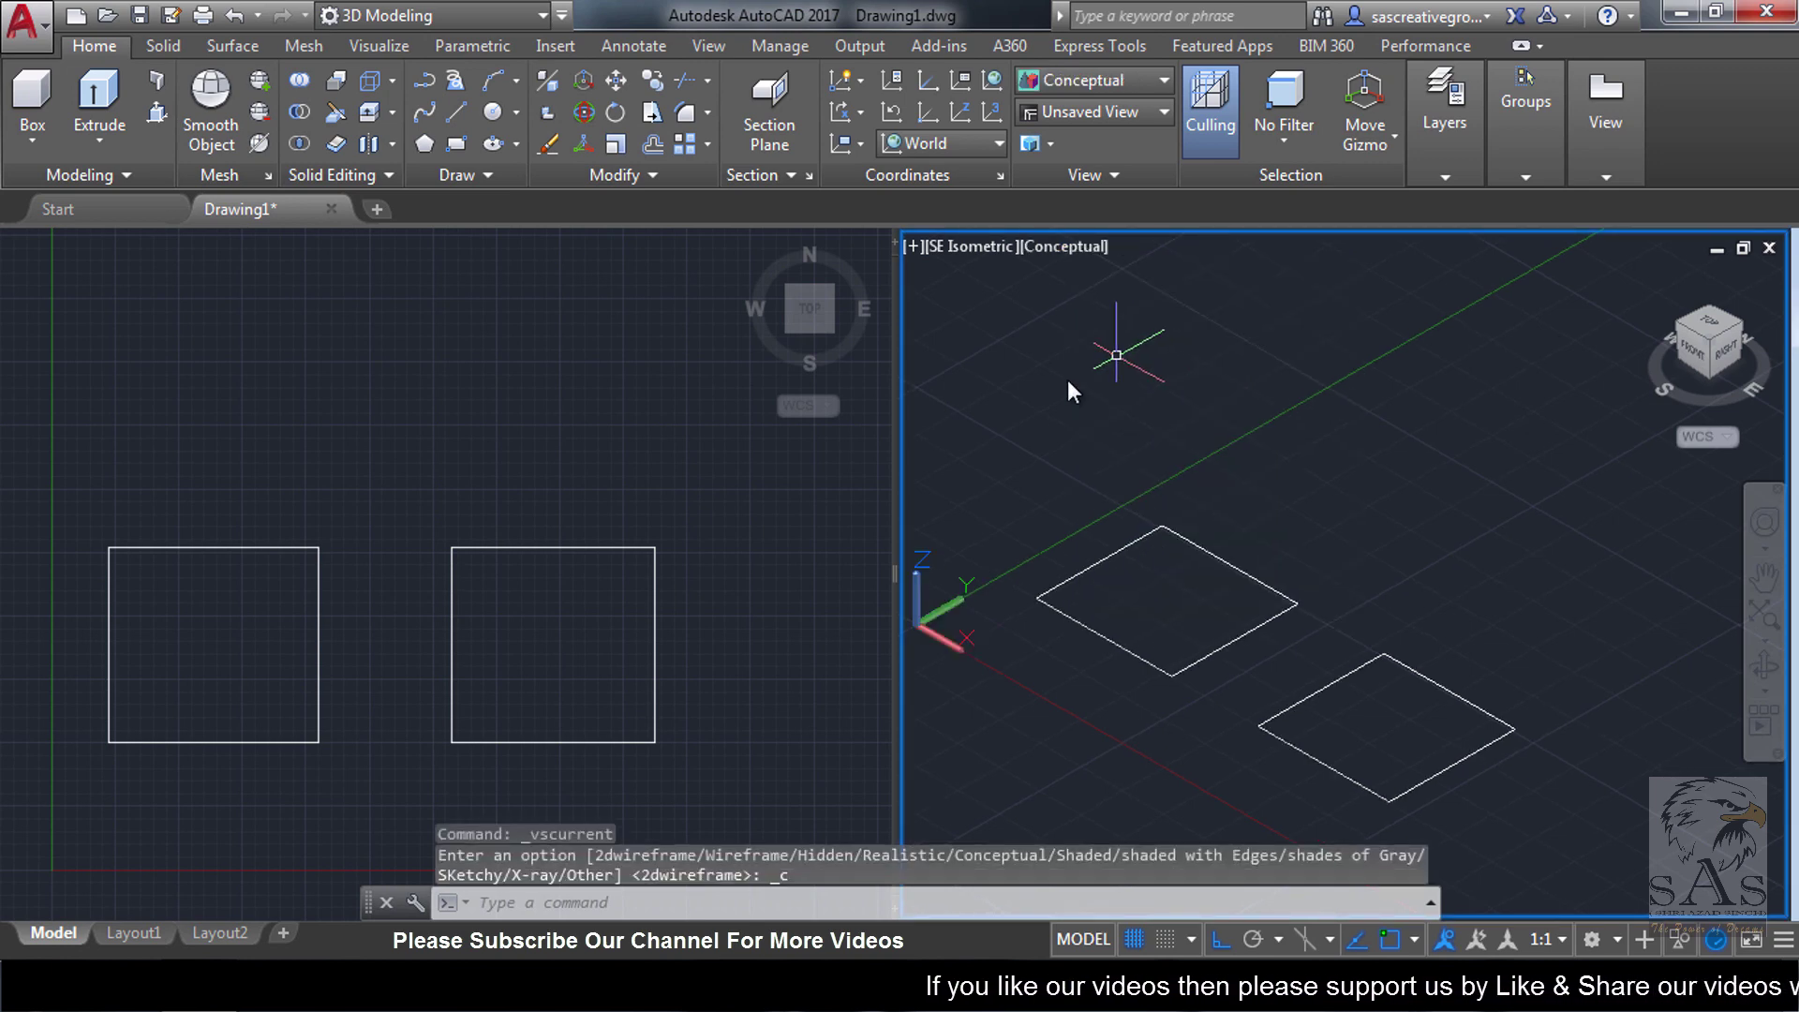
click(469, 462)
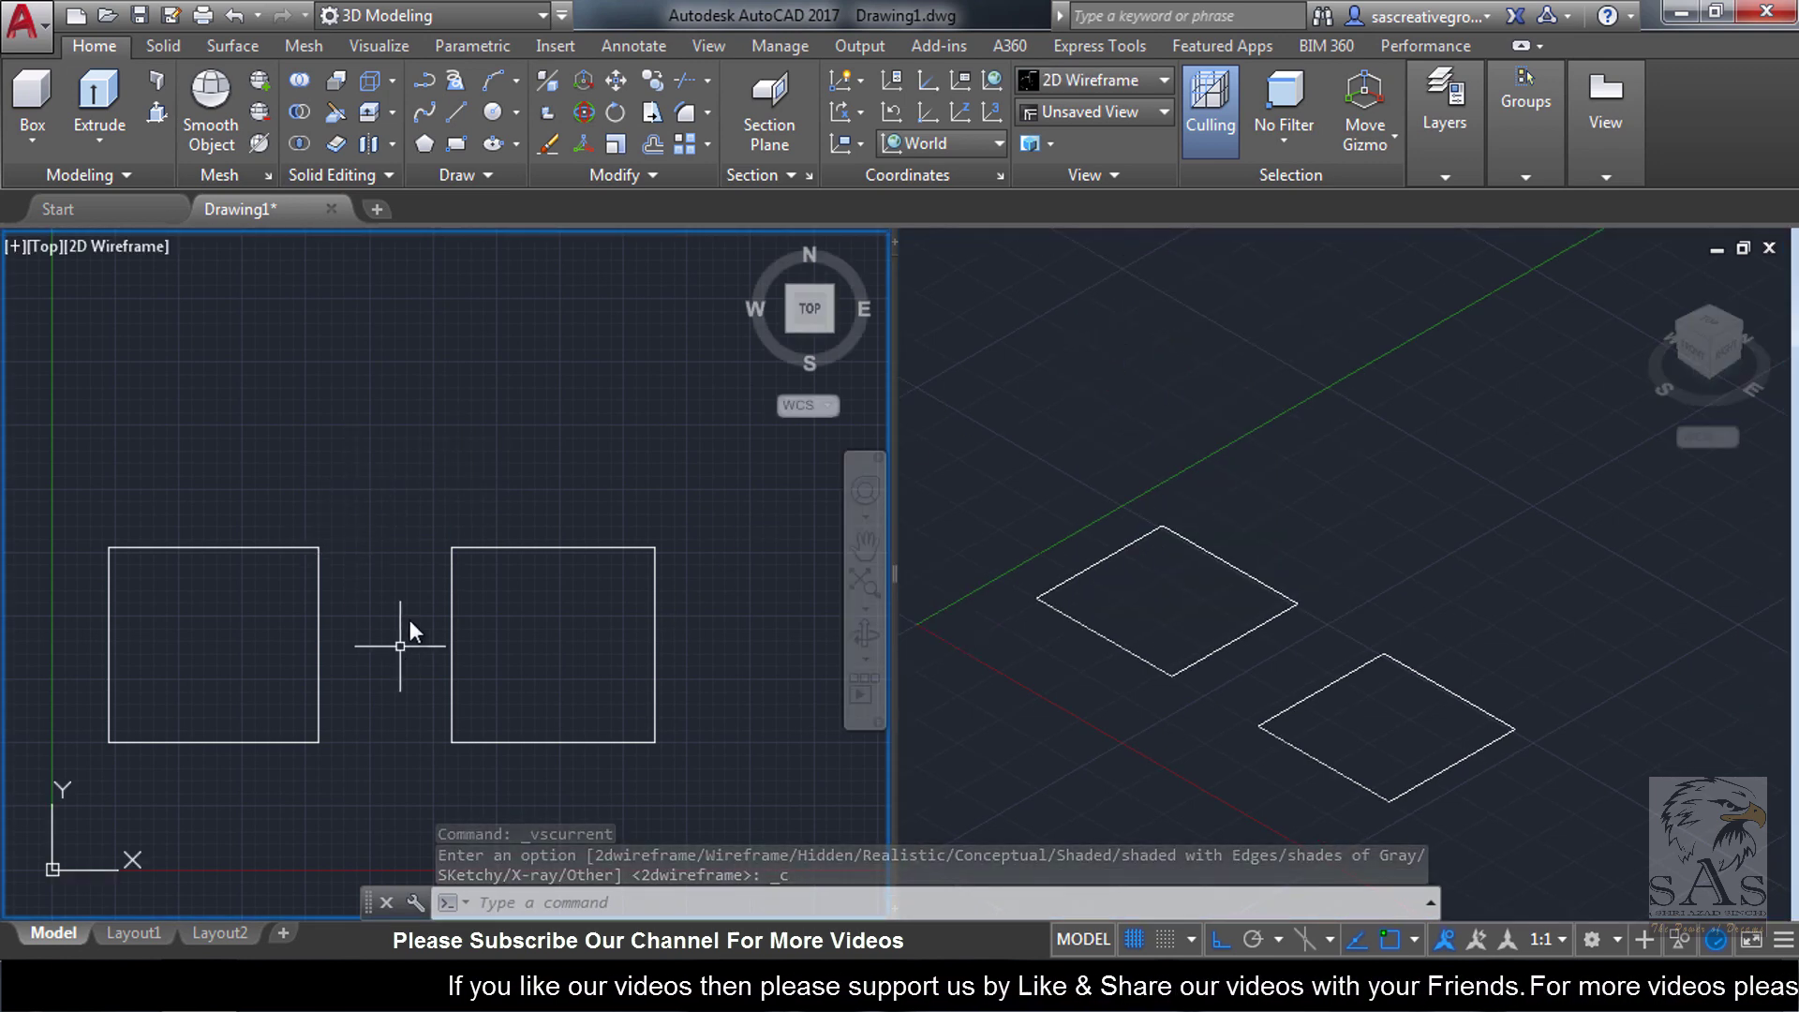
key(Escape)
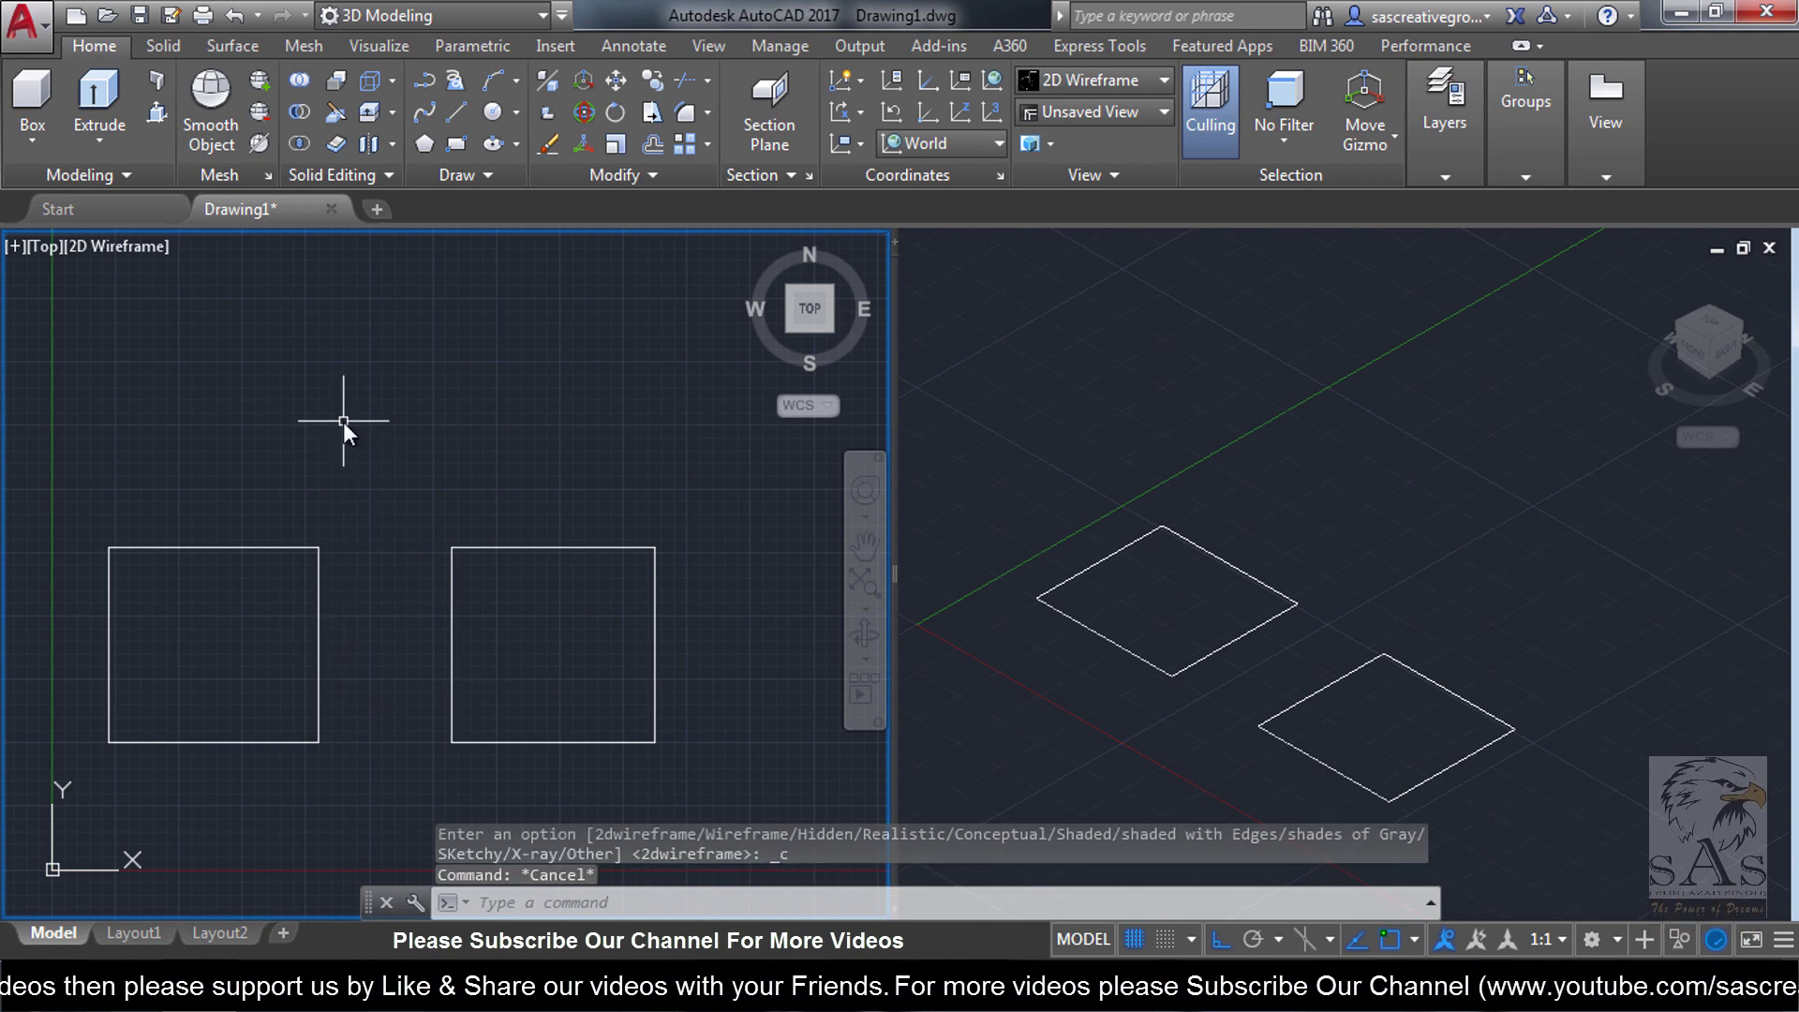
Extrude the right polyline square 5 units high into a solid box using EXT
text(EXt)
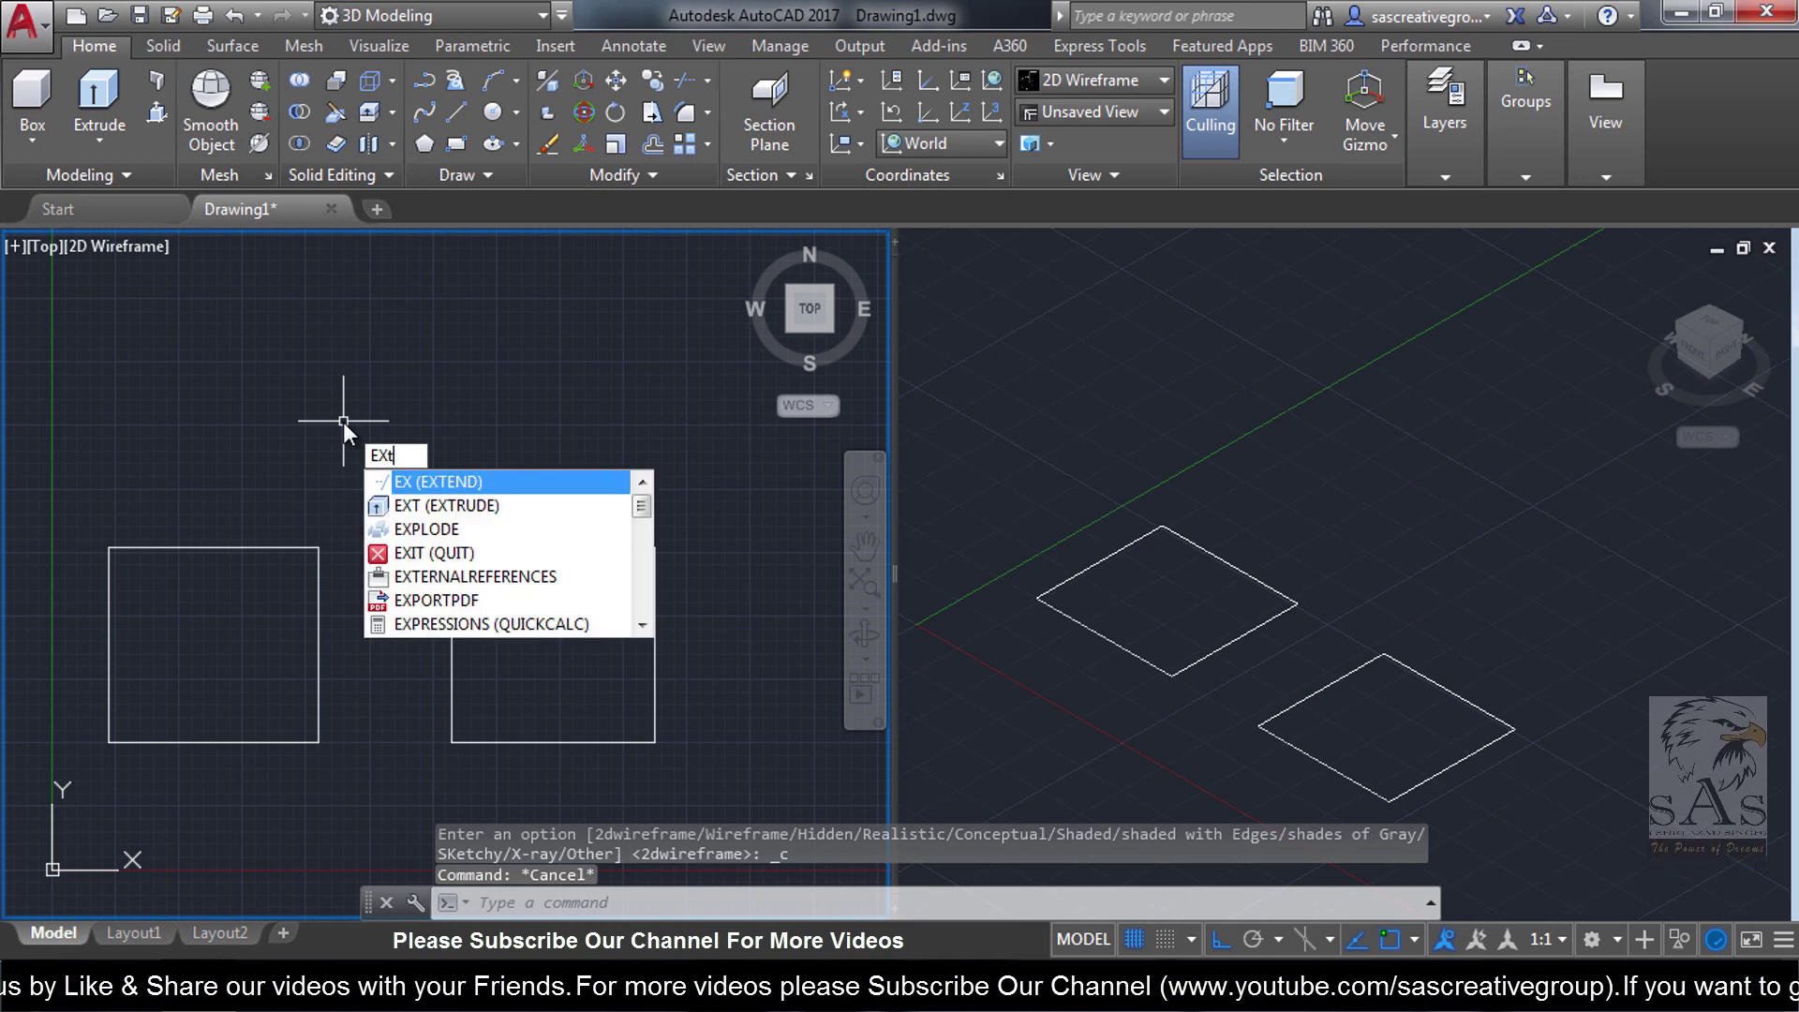
key(Return)
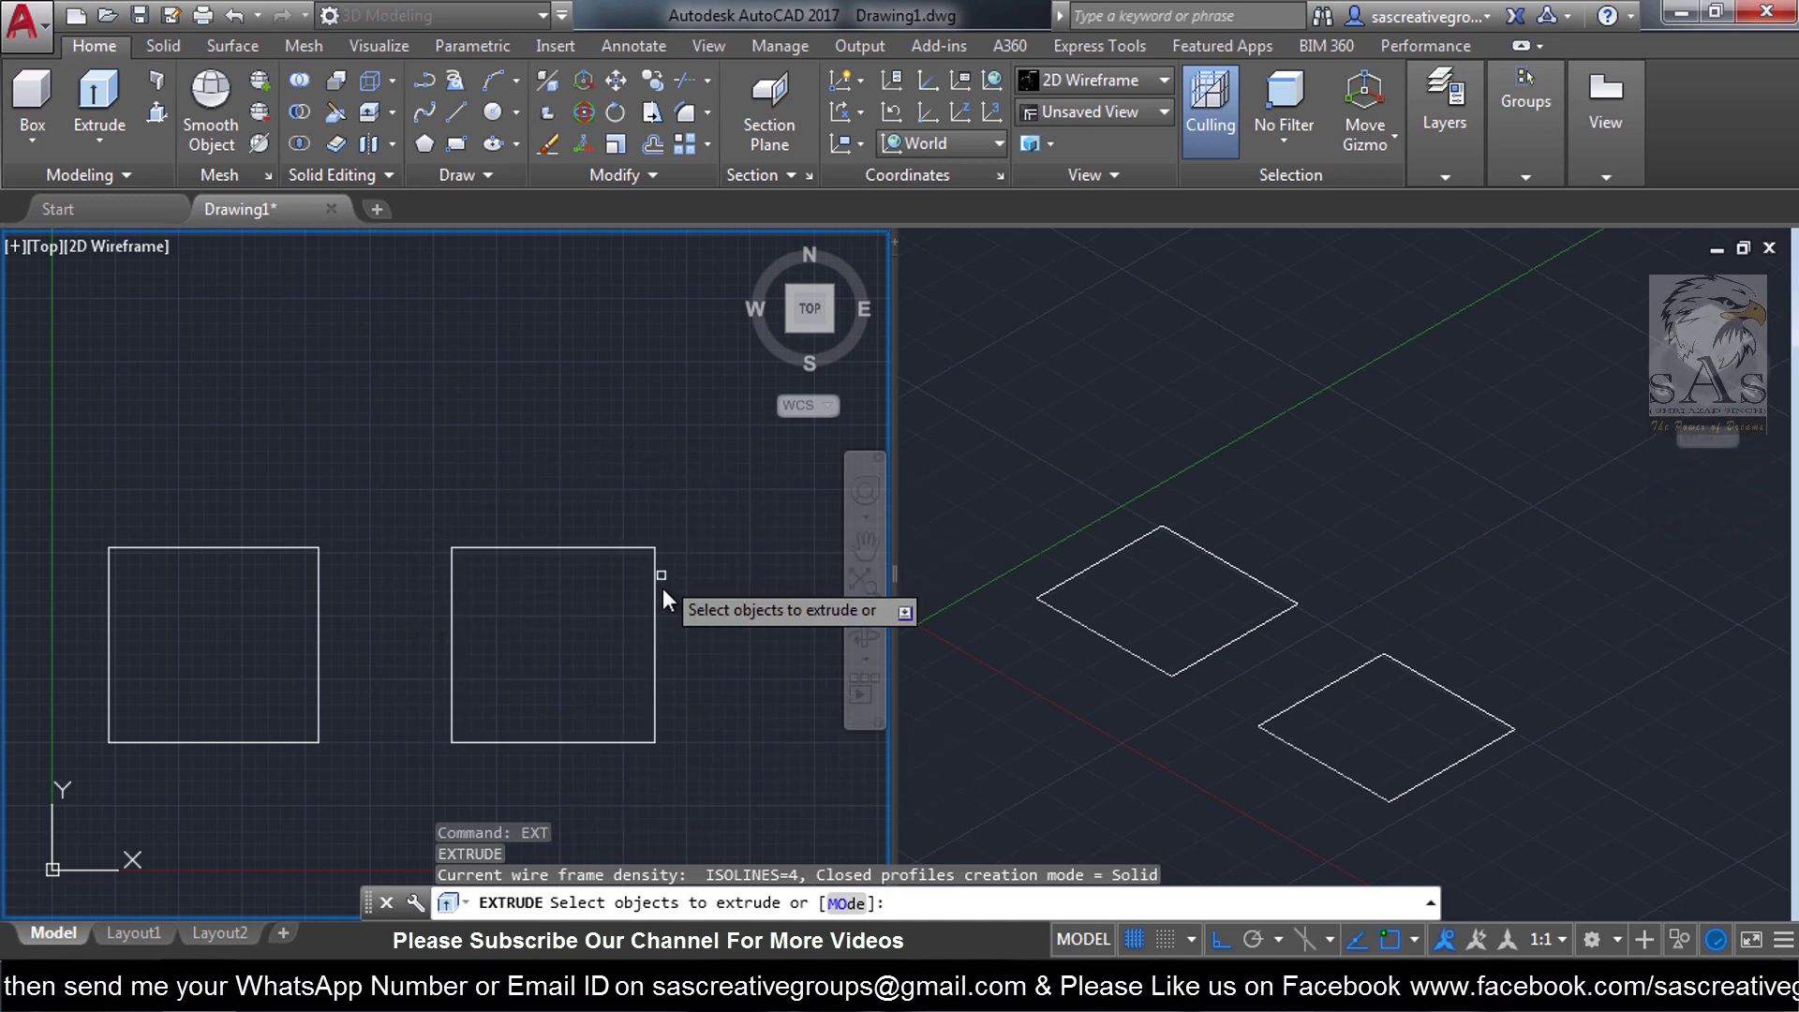
click(656, 700)
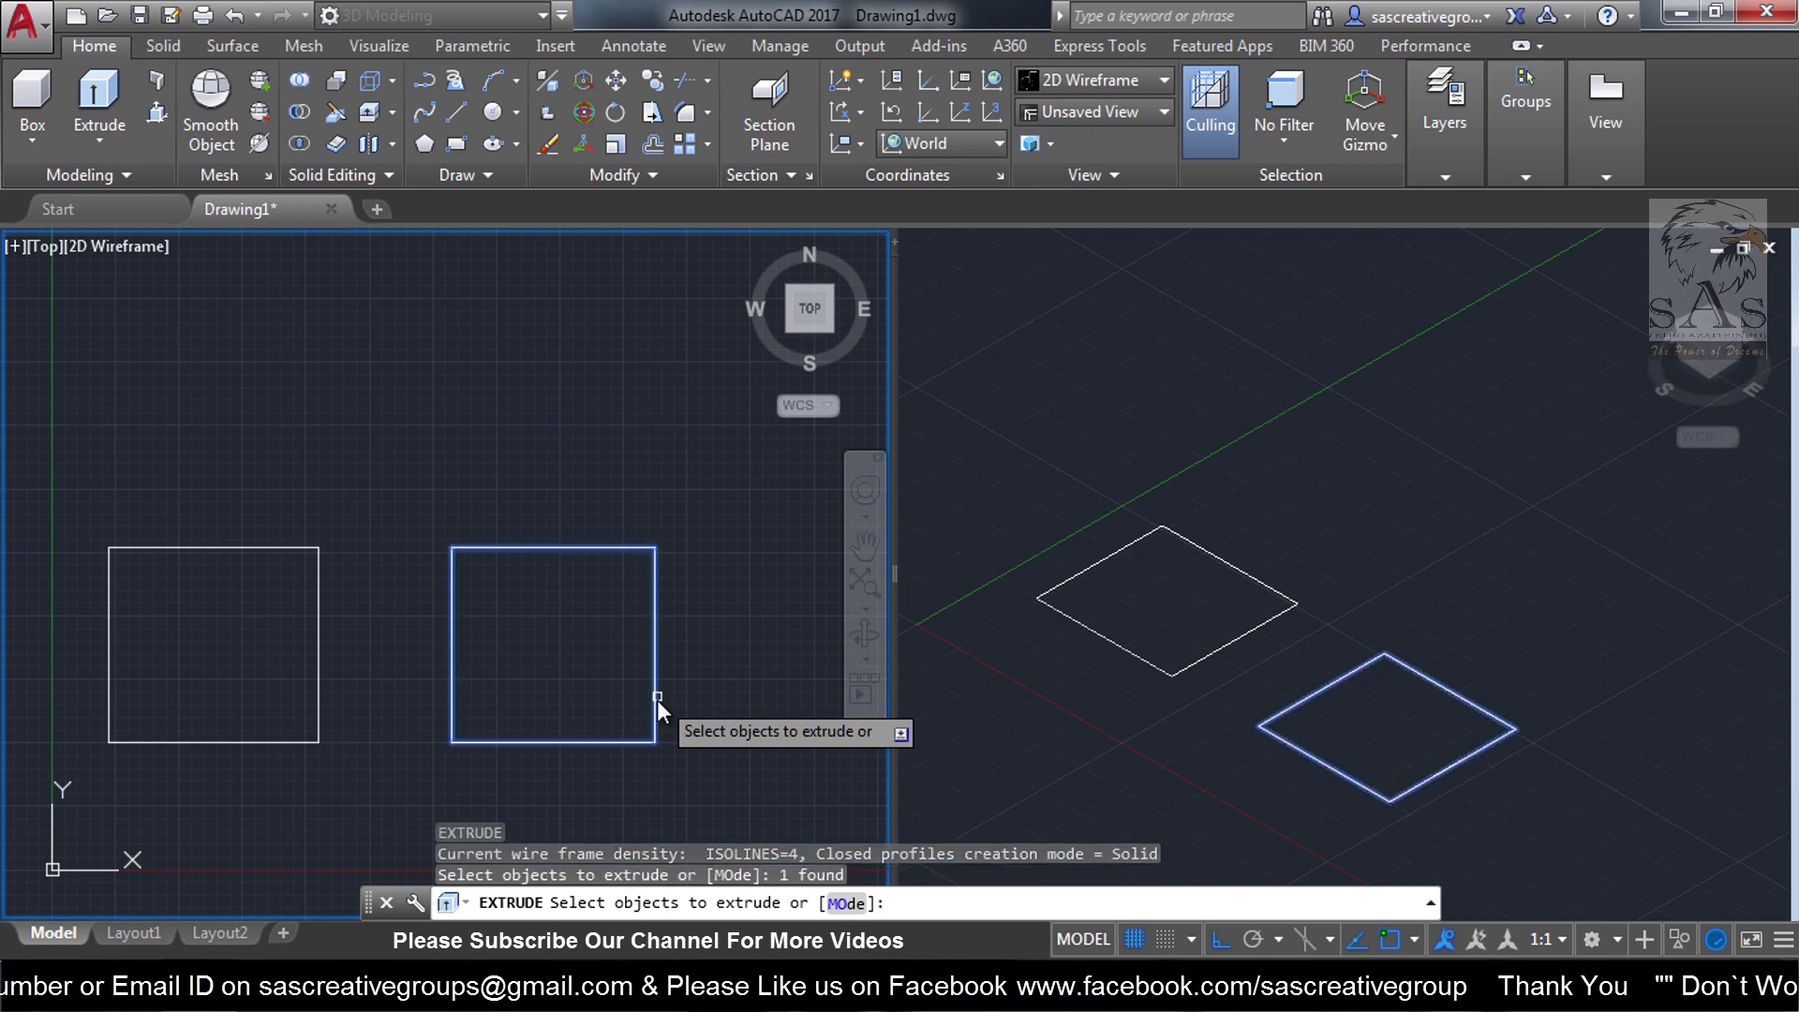
right_click(682, 508)
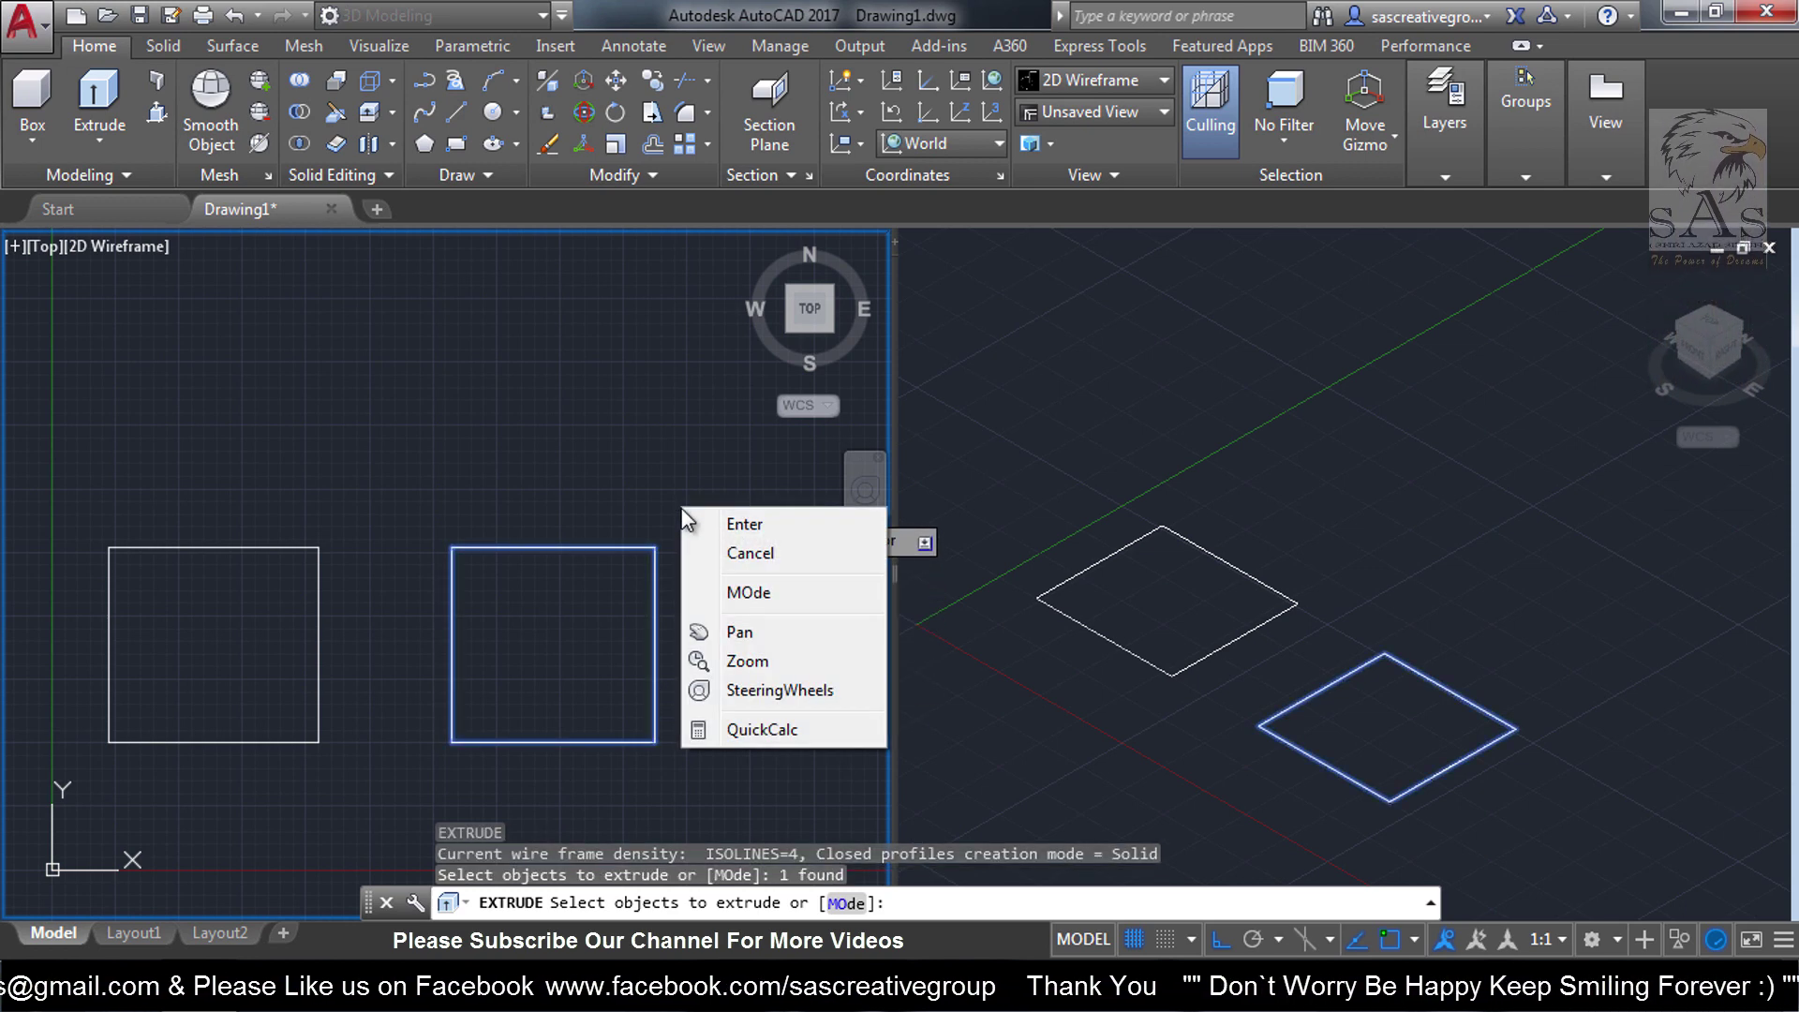
click(738, 513)
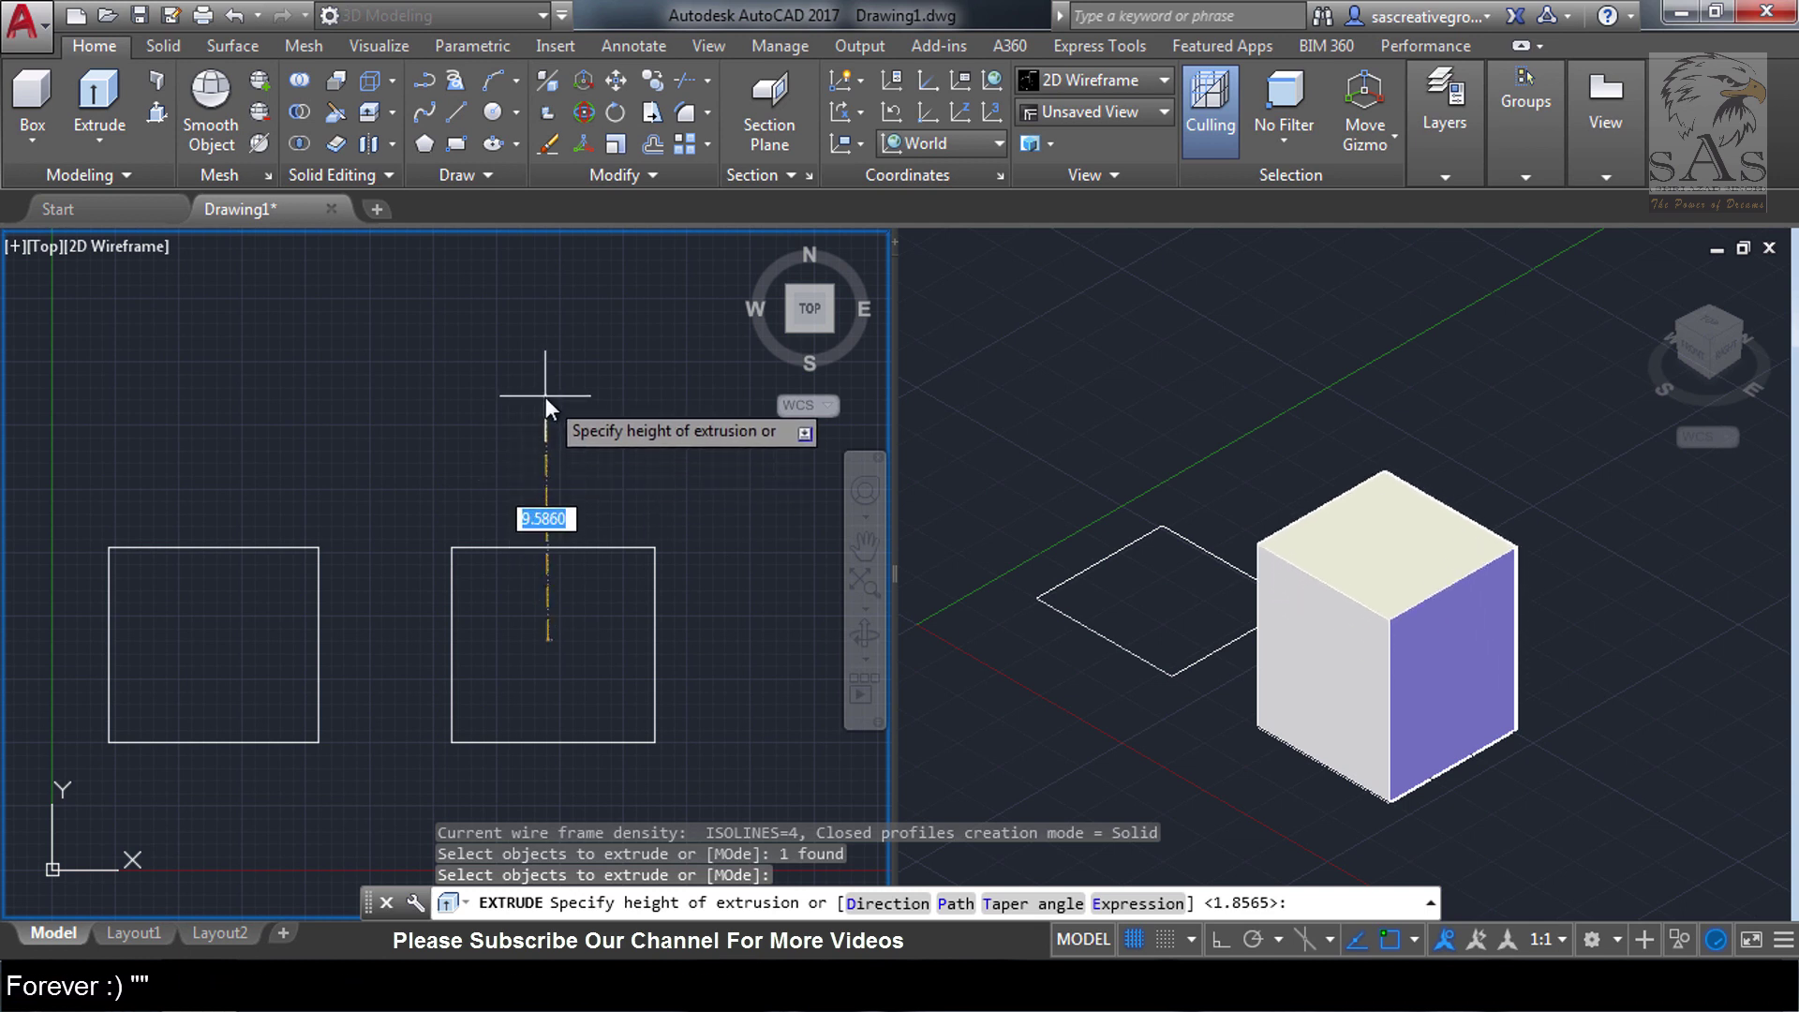
text(5)
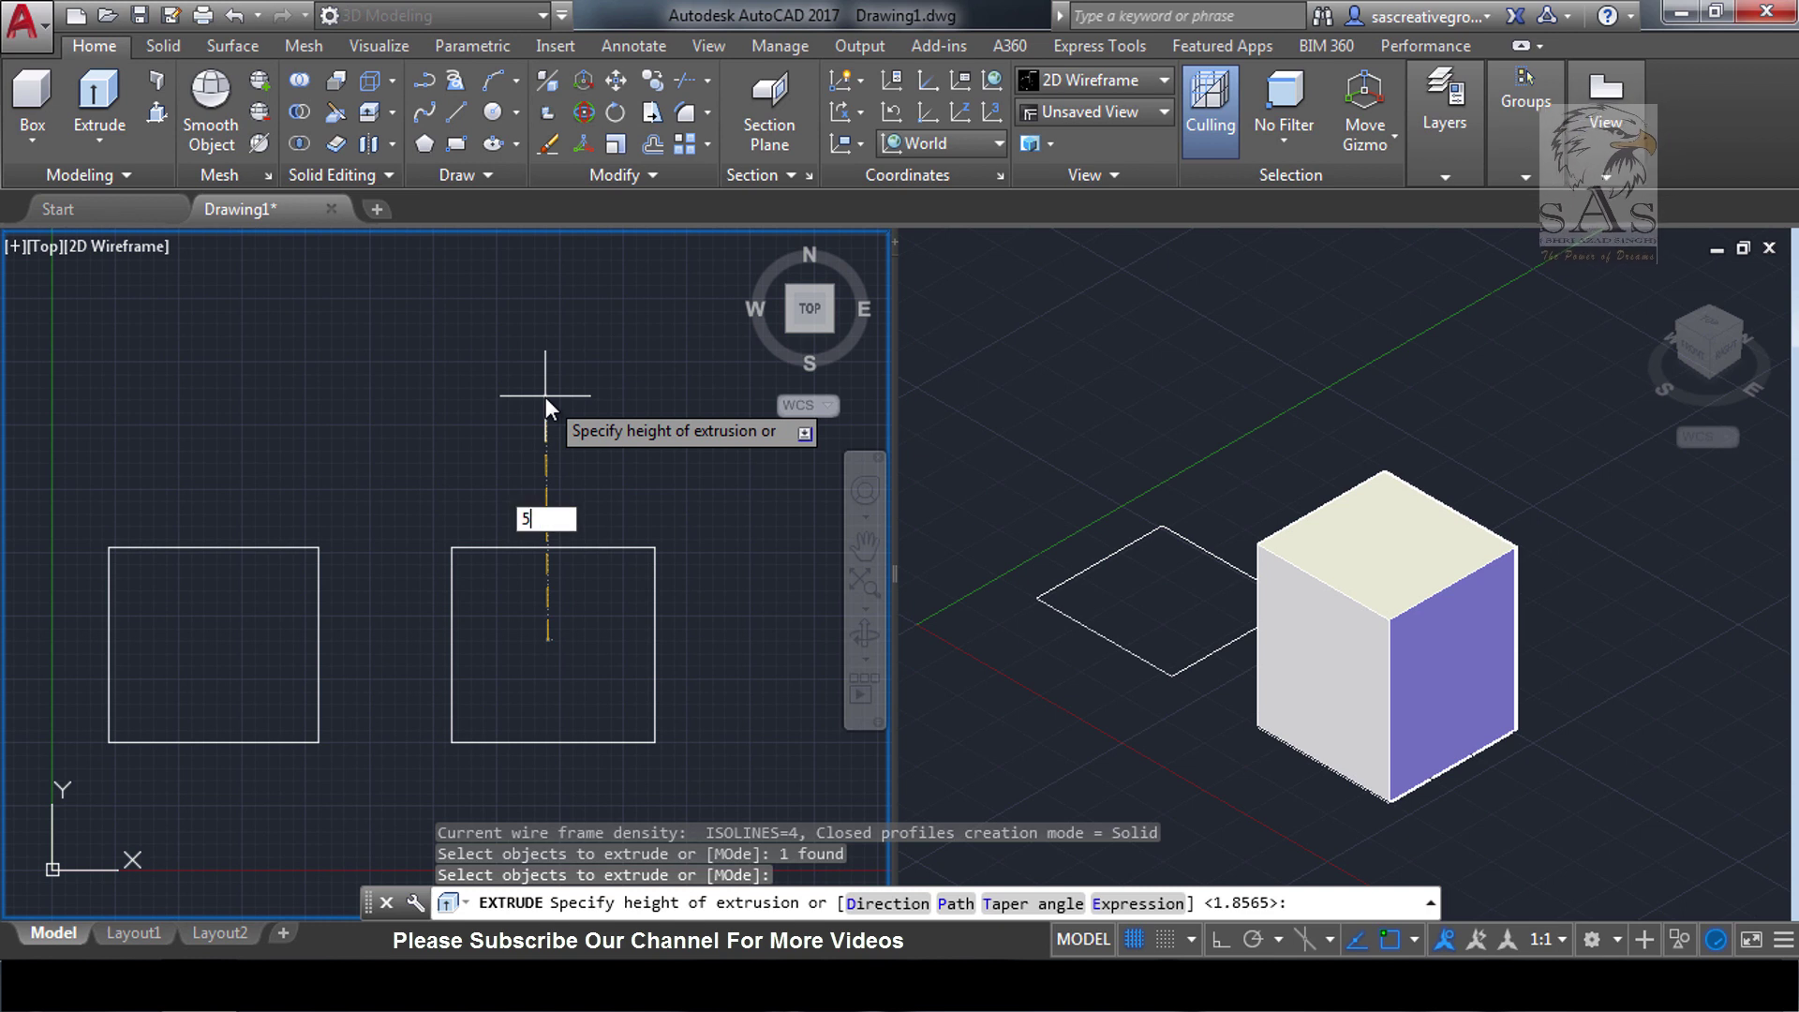
key(Return)
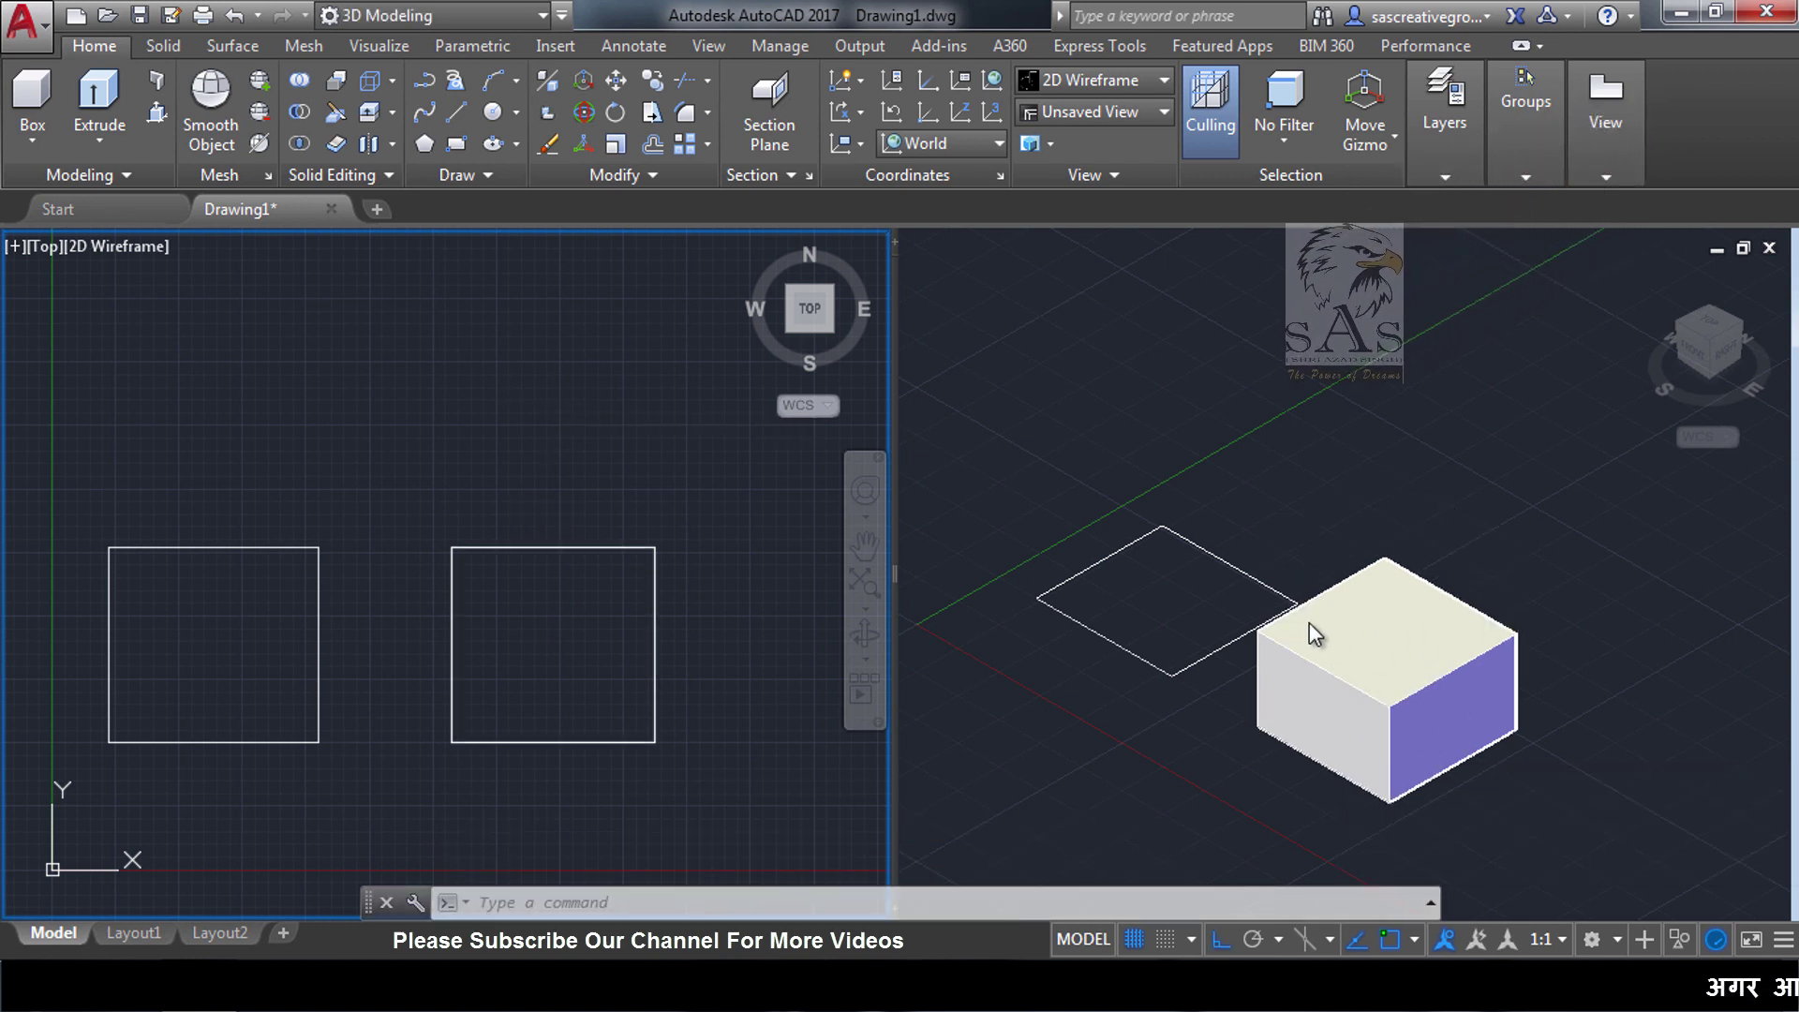
click(1391, 649)
key(Escape)
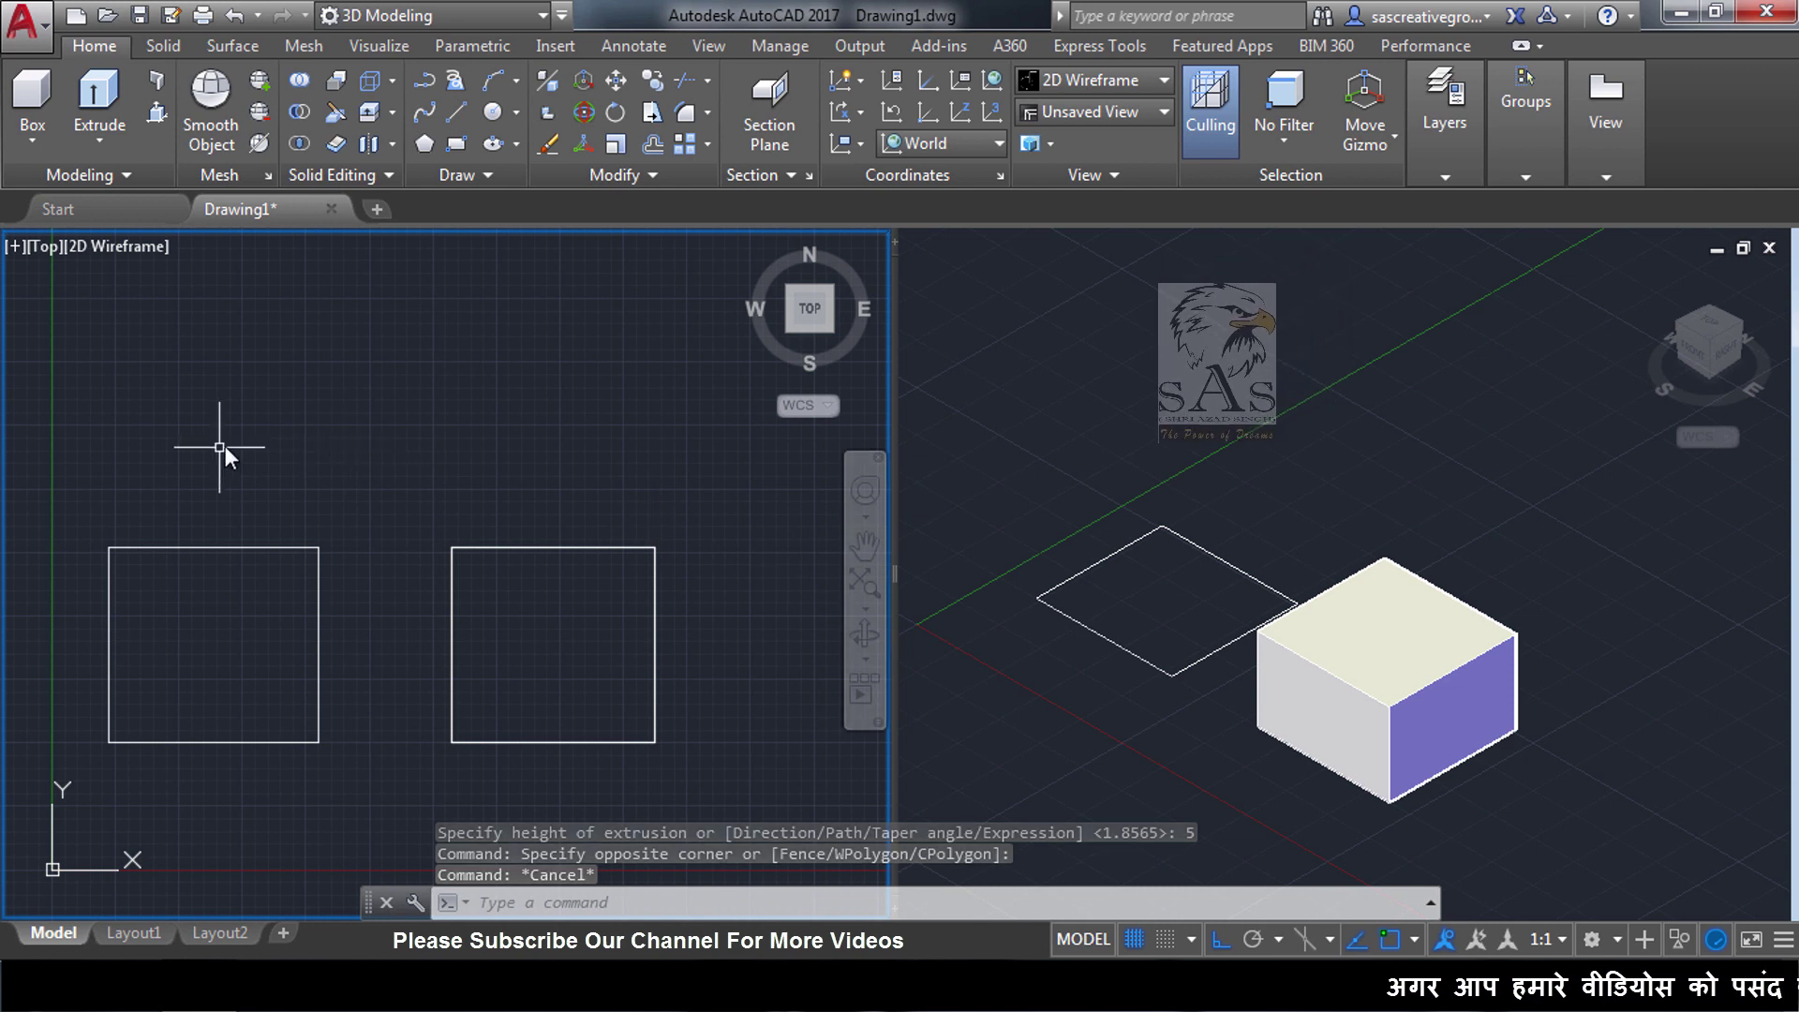
Extrude the left square's four separate lines 3 units high into open walls
click(233, 435)
click(52, 448)
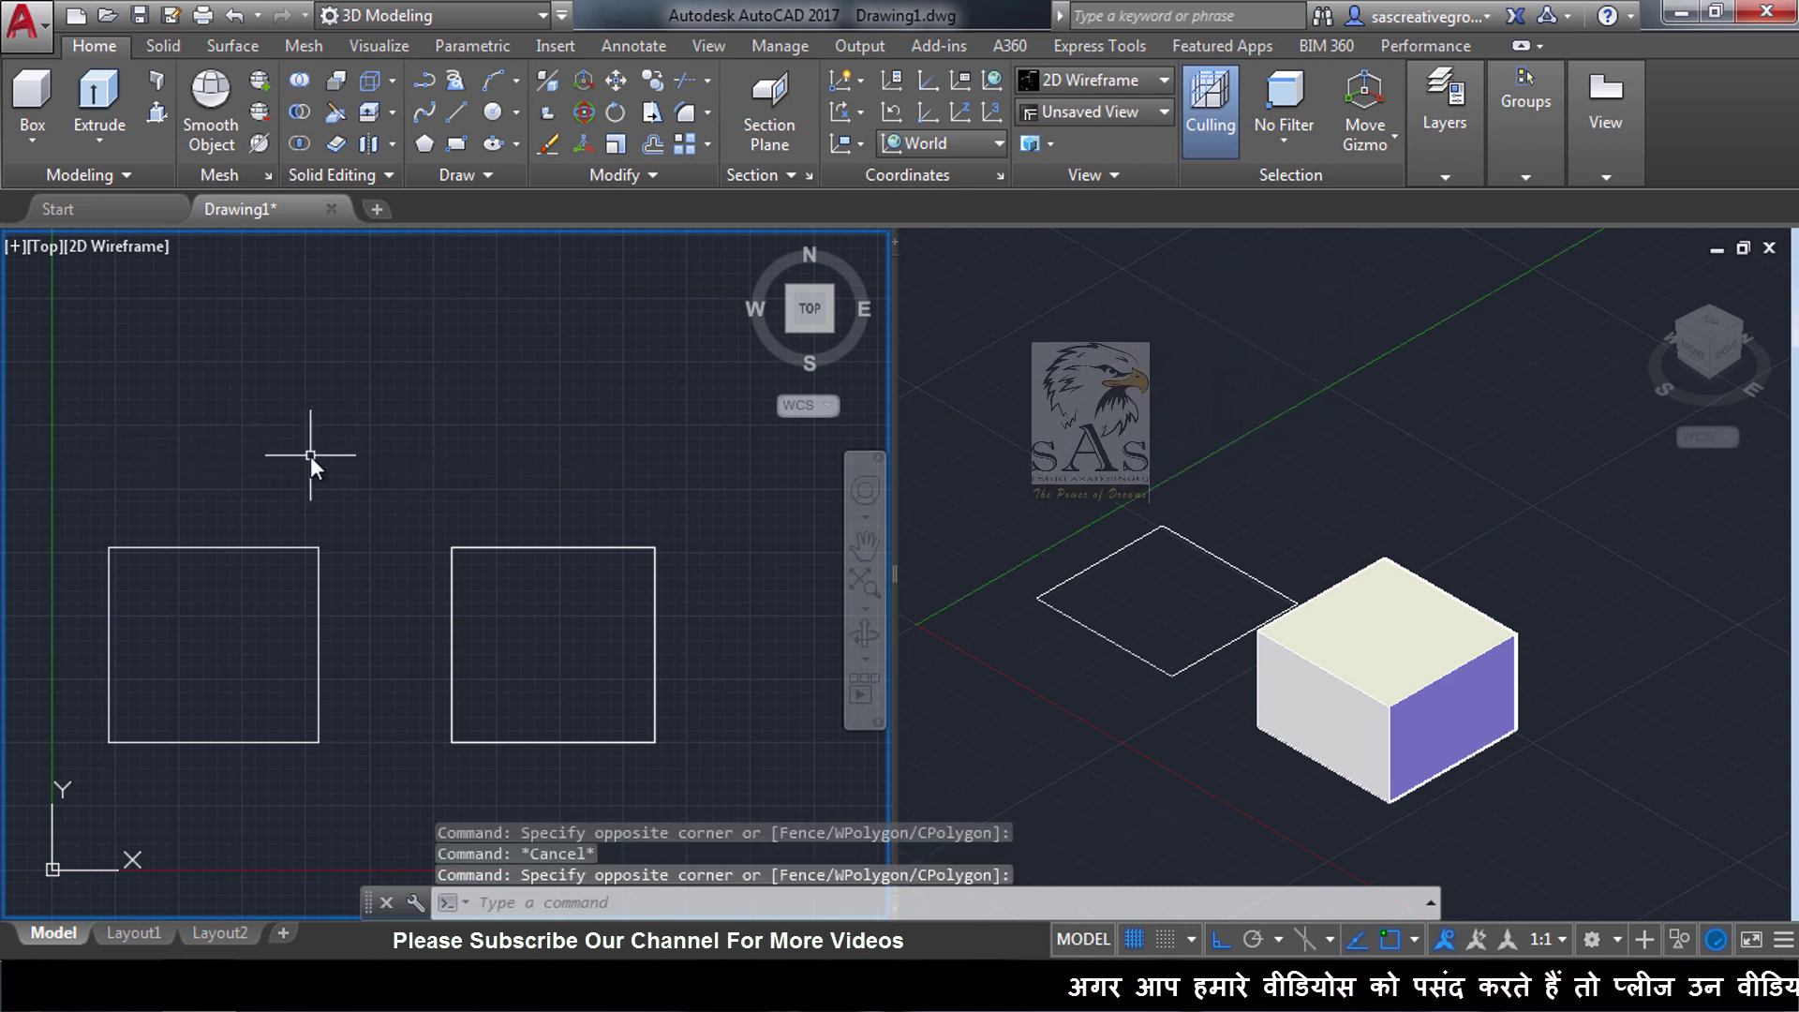
text(ext)
key(Return)
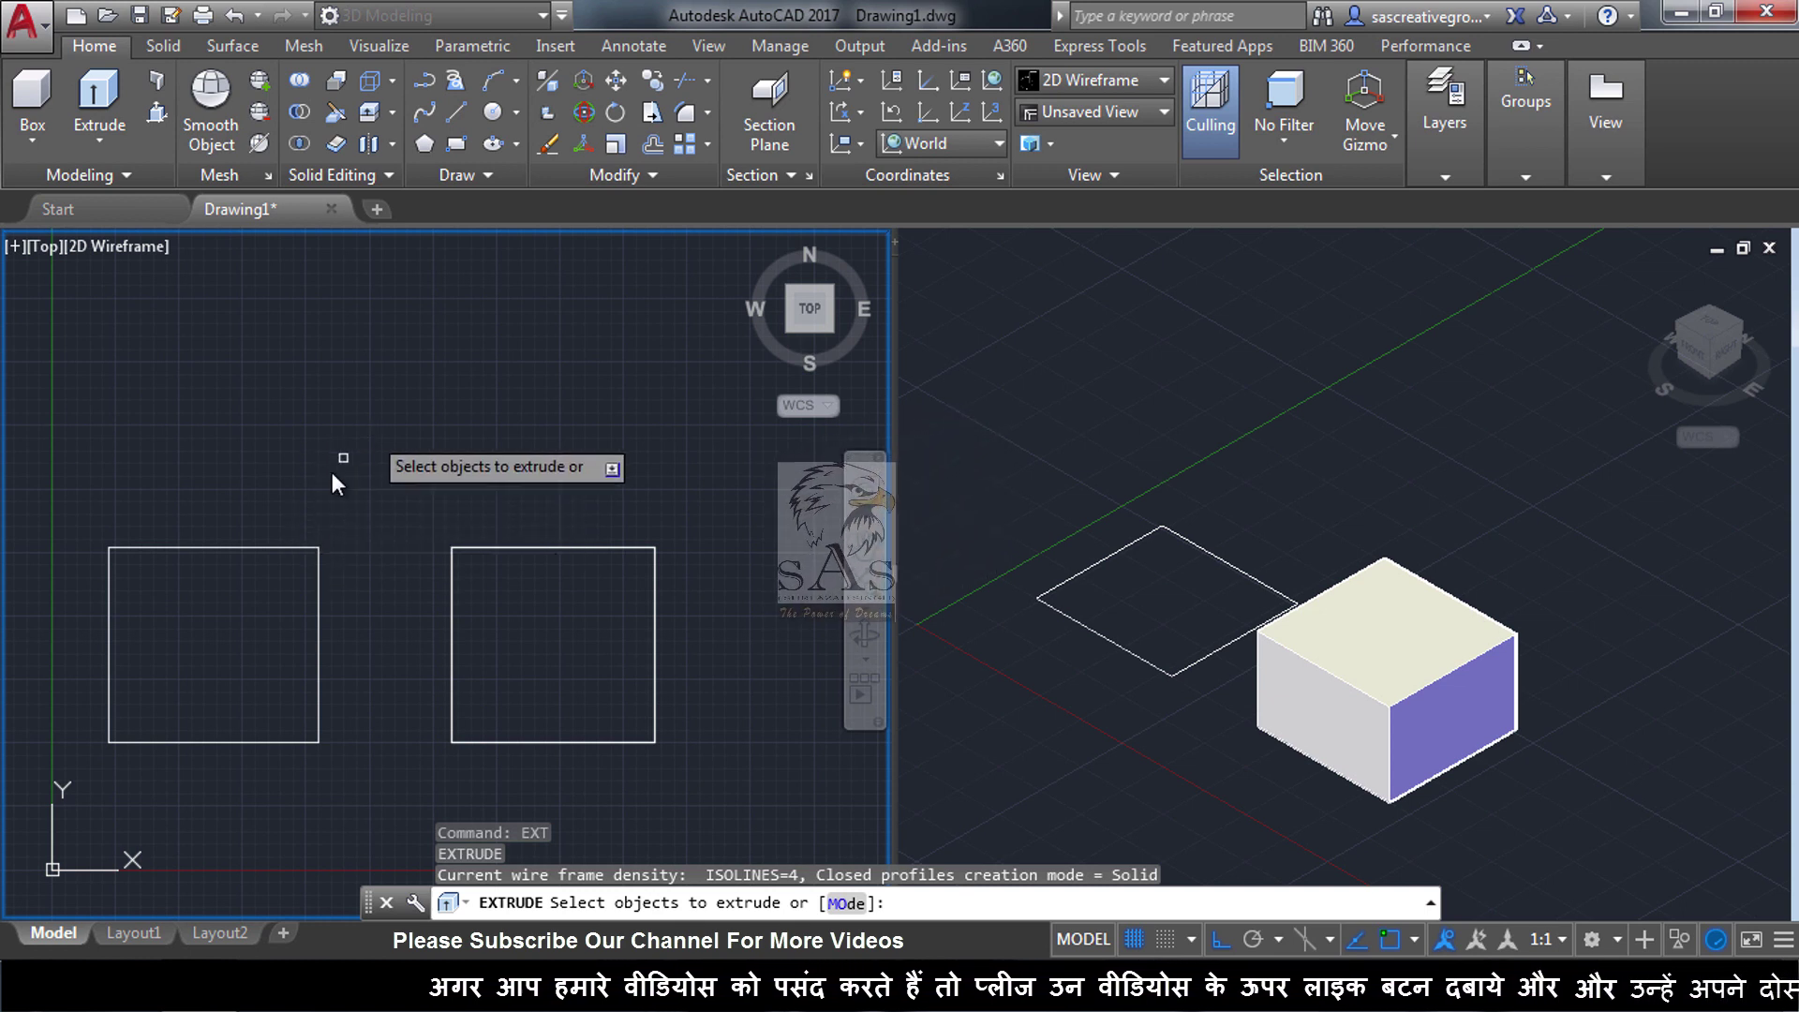
click(206, 549)
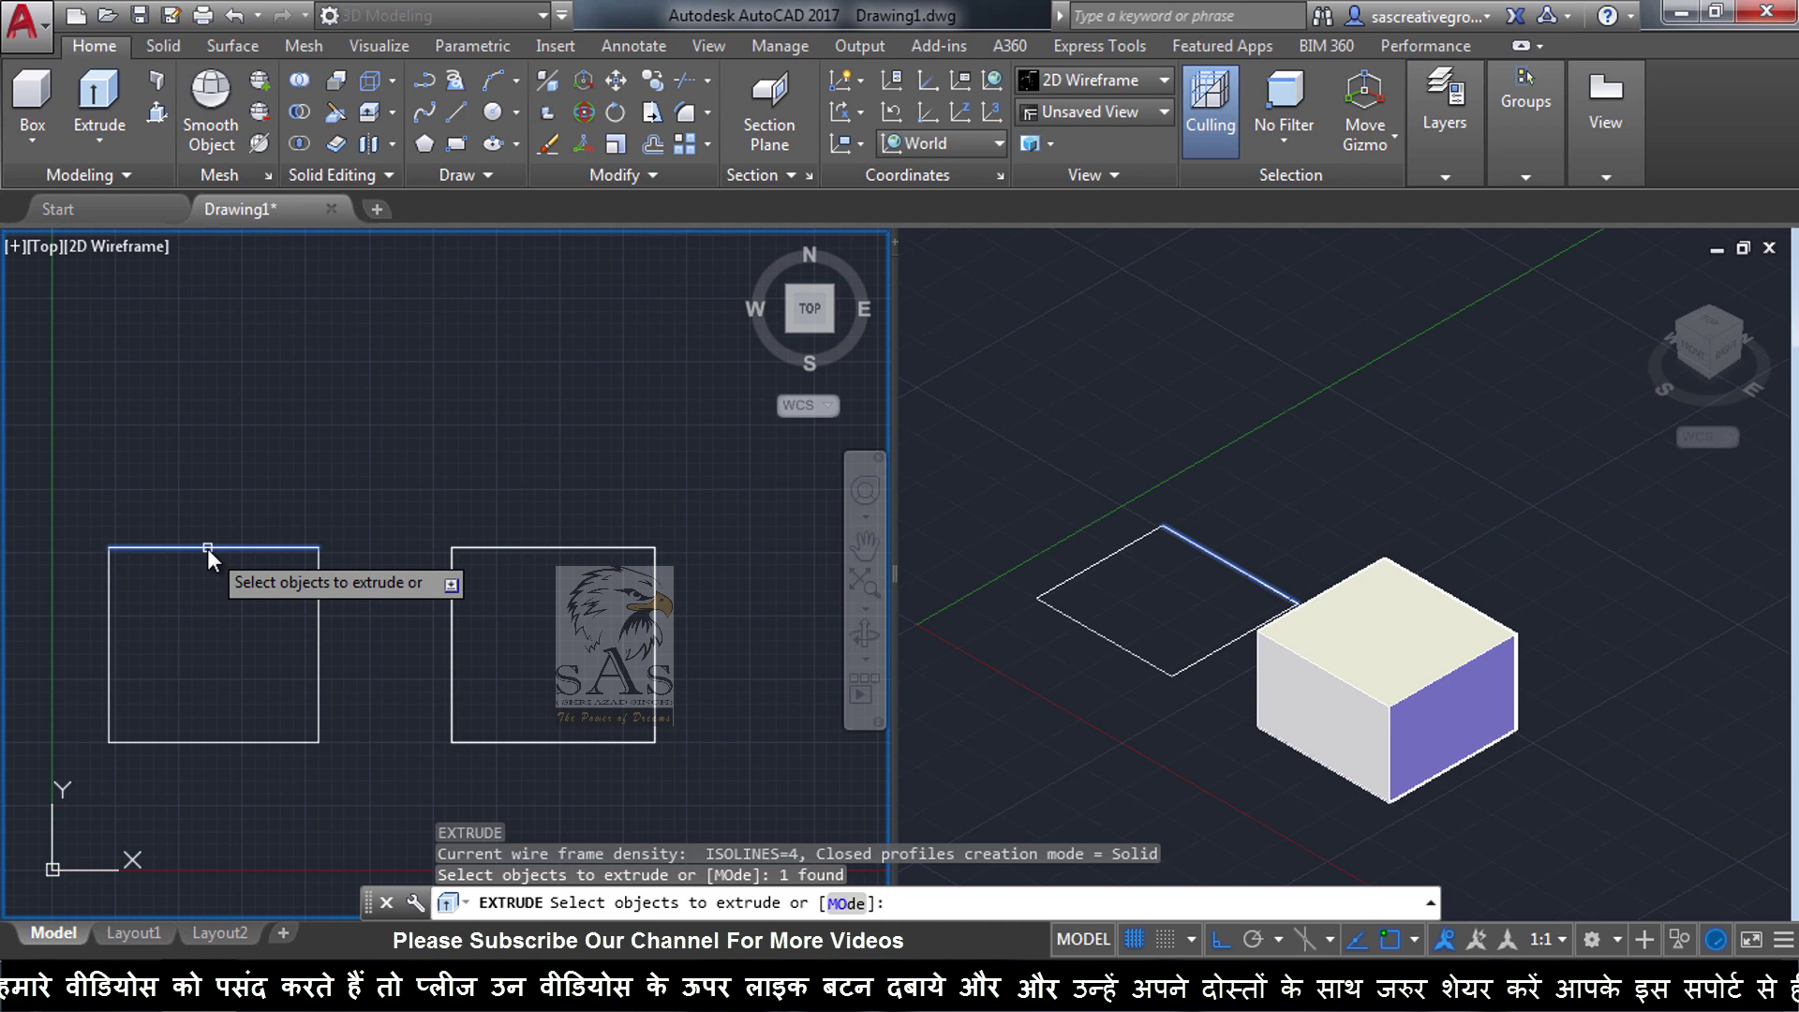
click(319, 581)
click(281, 743)
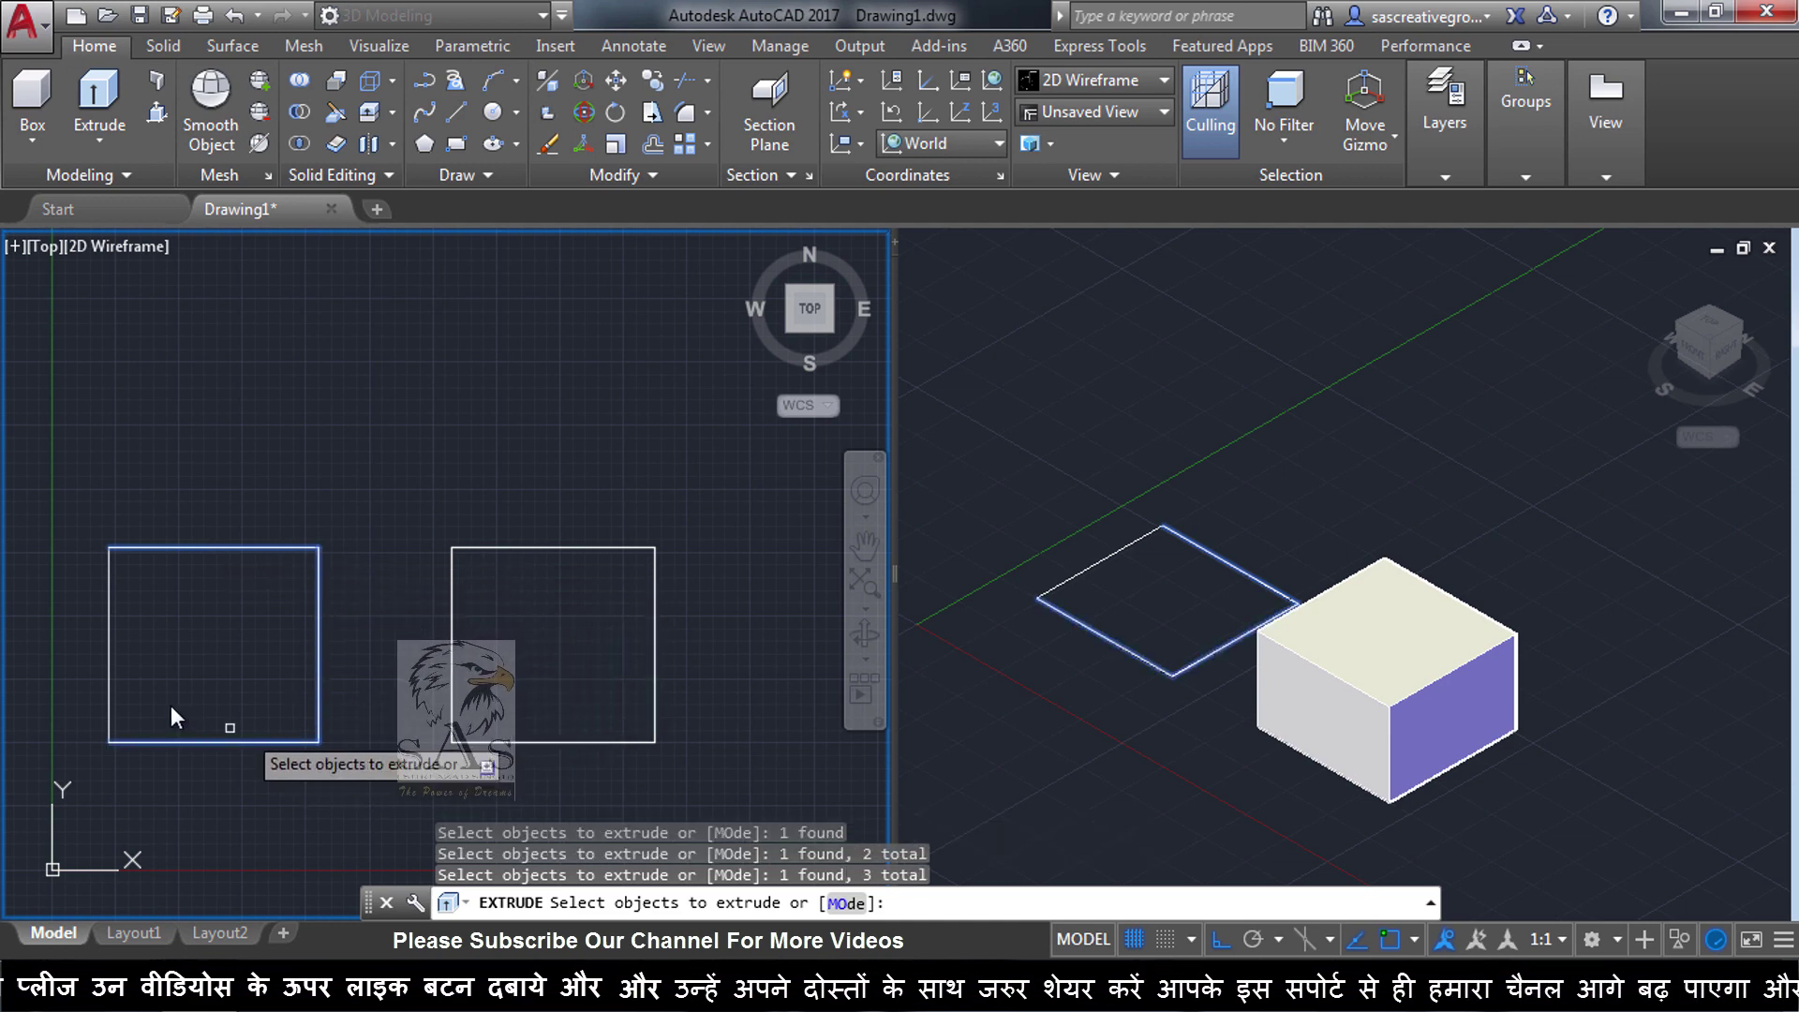
click(110, 665)
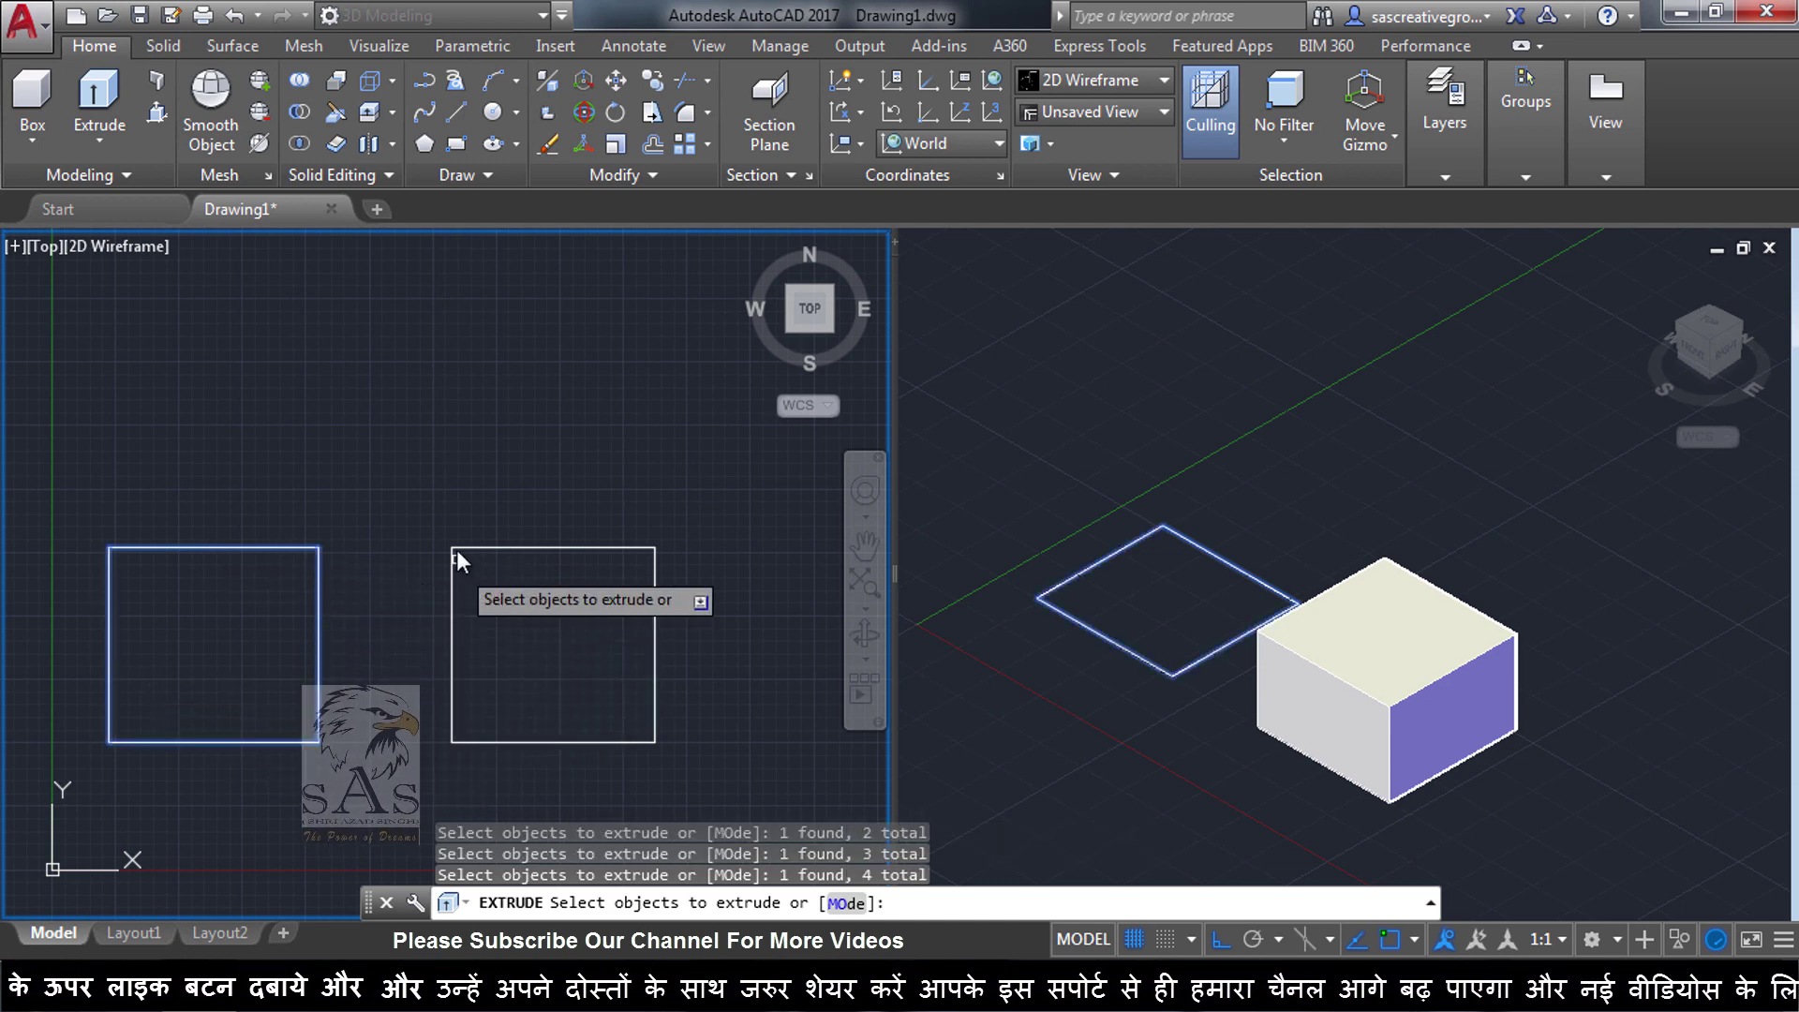
right_click(388, 504)
click(413, 518)
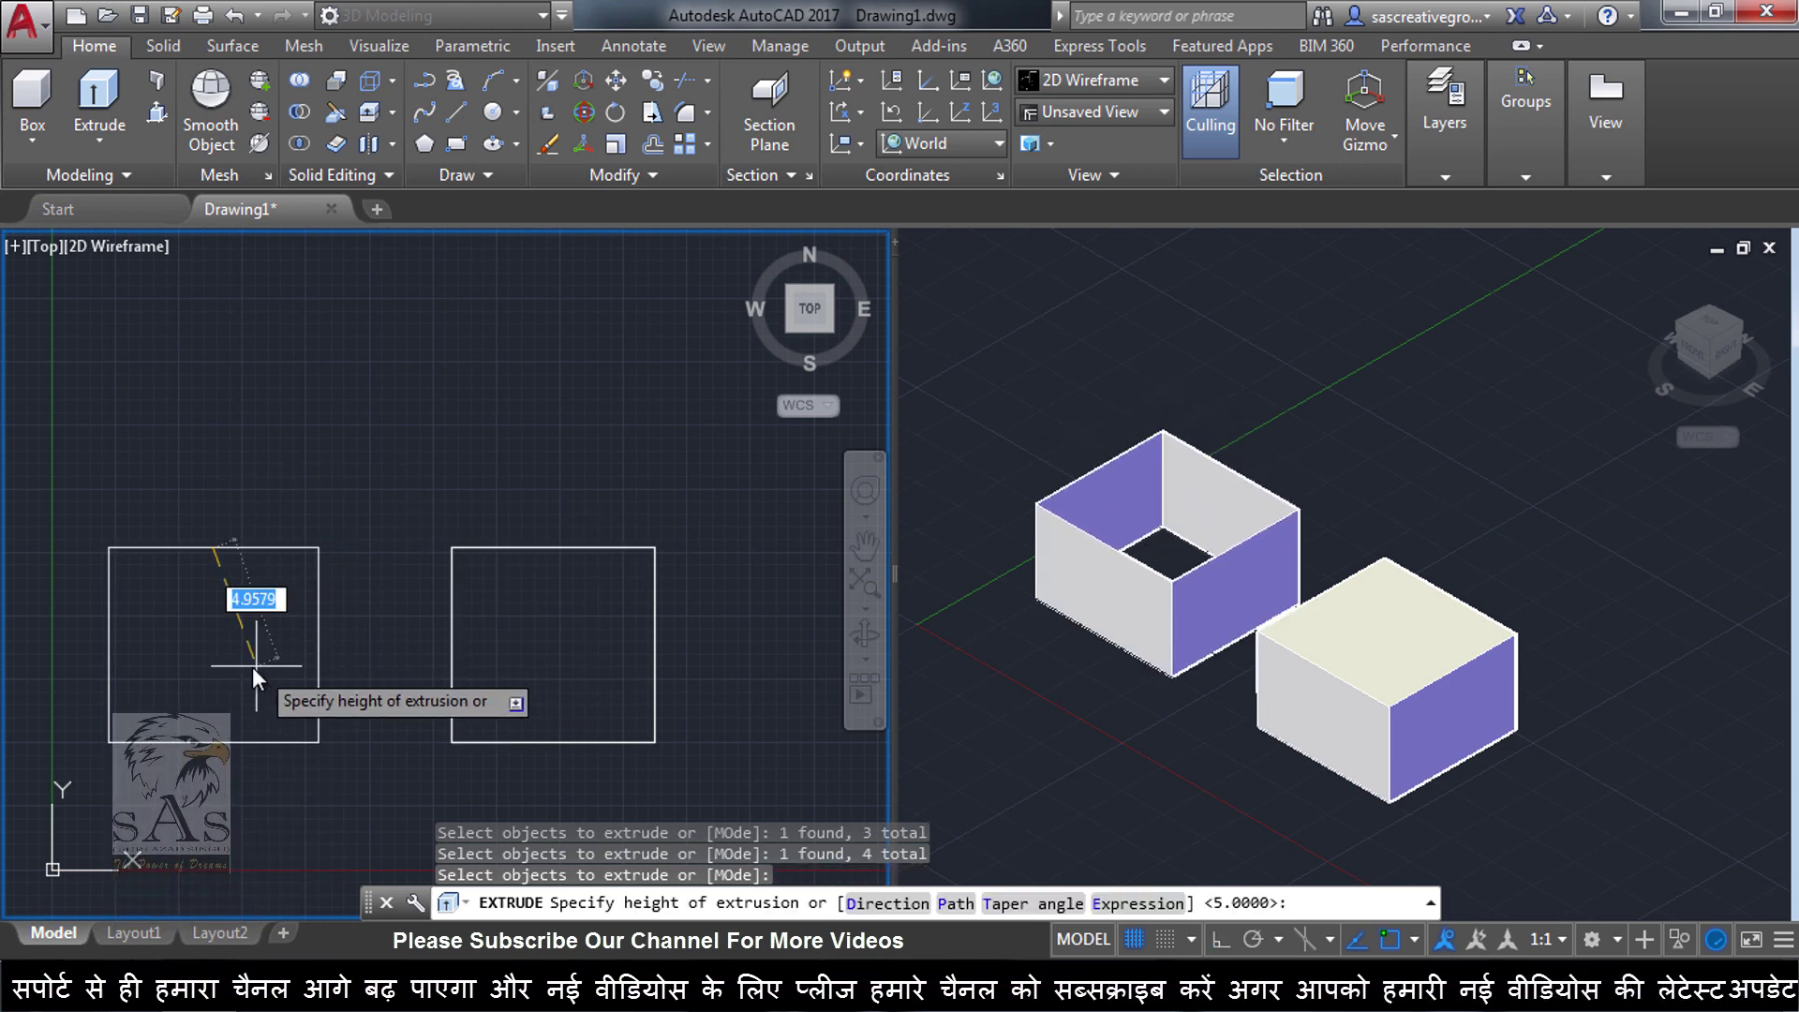
text(3)
key(Return)
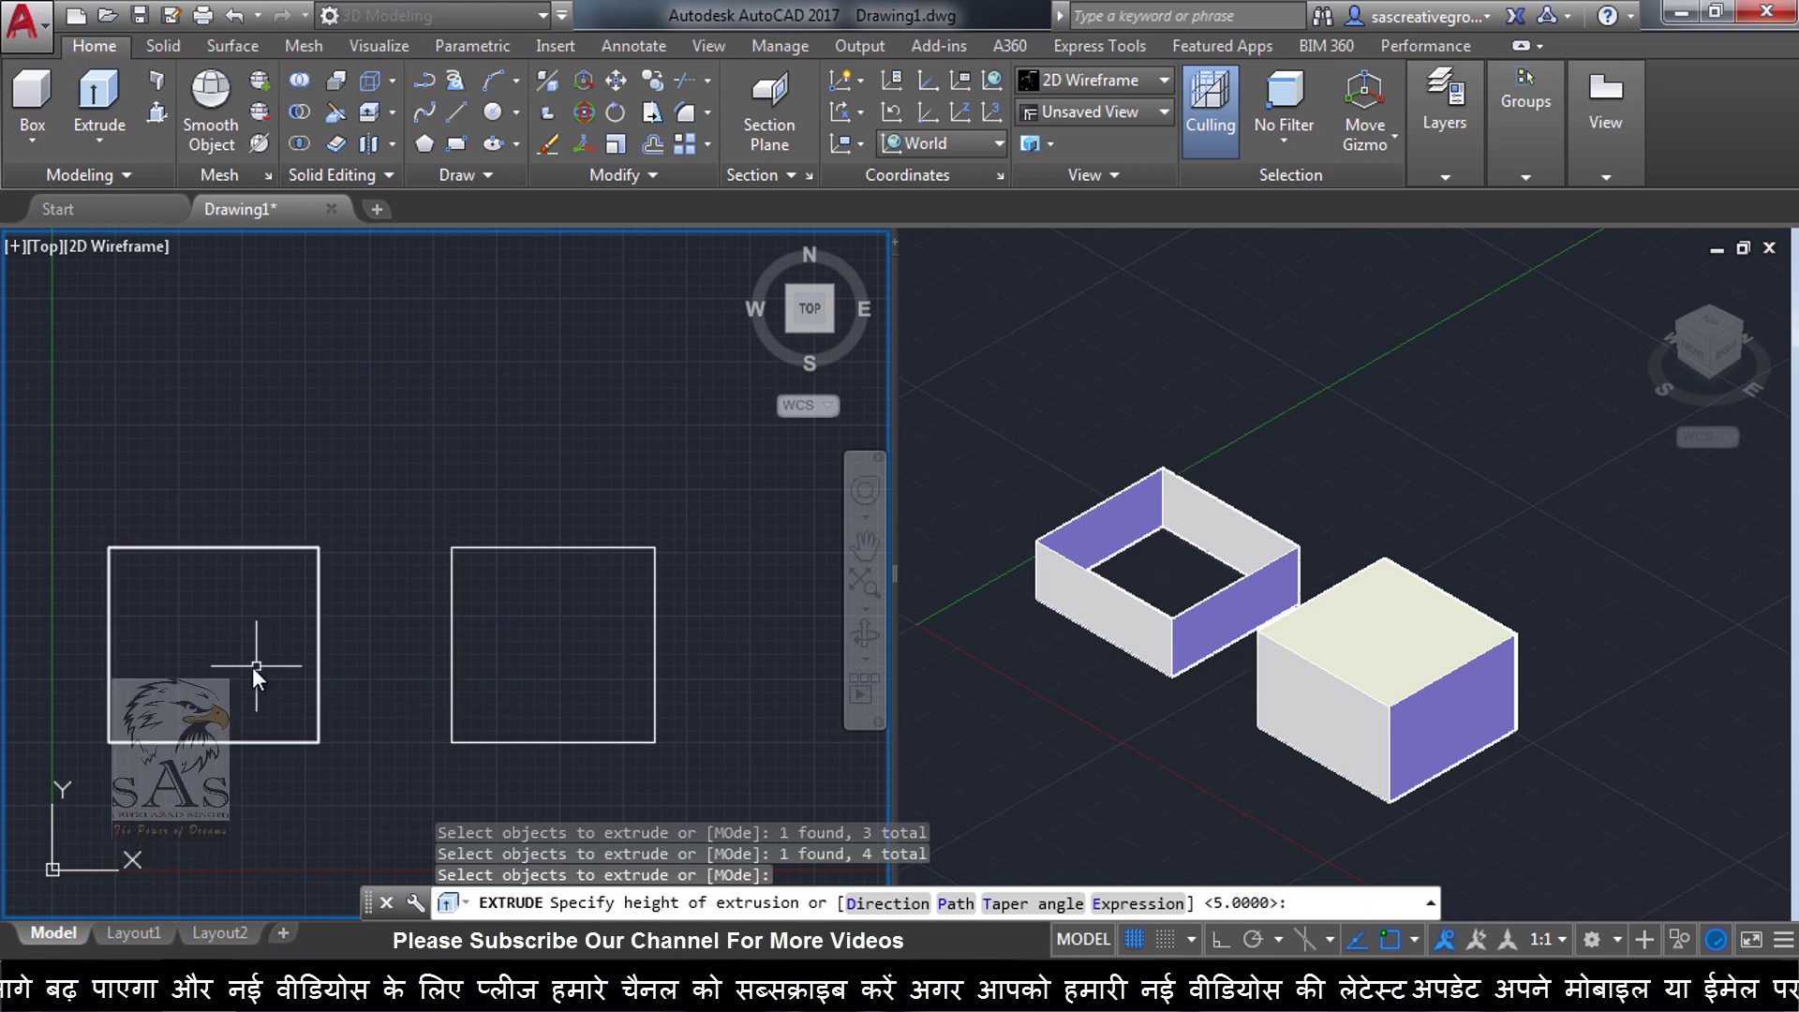
click(1128, 607)
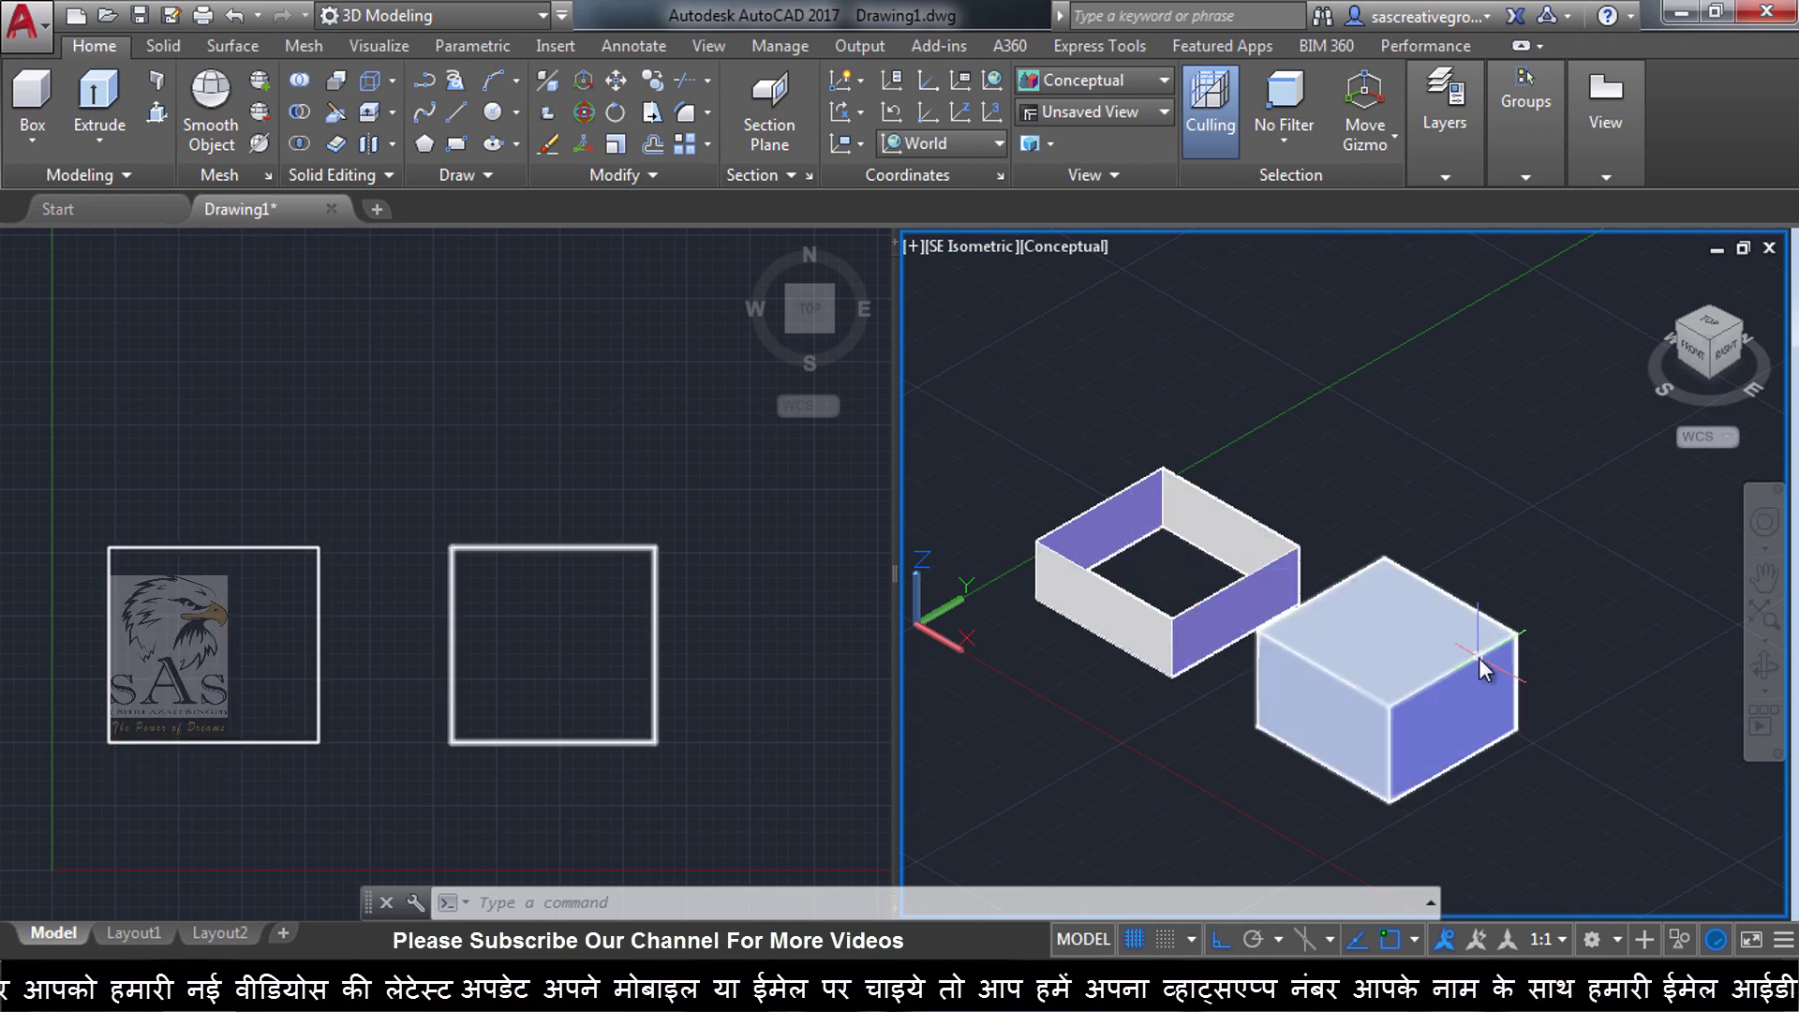
Select and deselect the solid box and a hollow wall while zooming the 3D view
click(1443, 663)
key(Escape)
key(Escape)
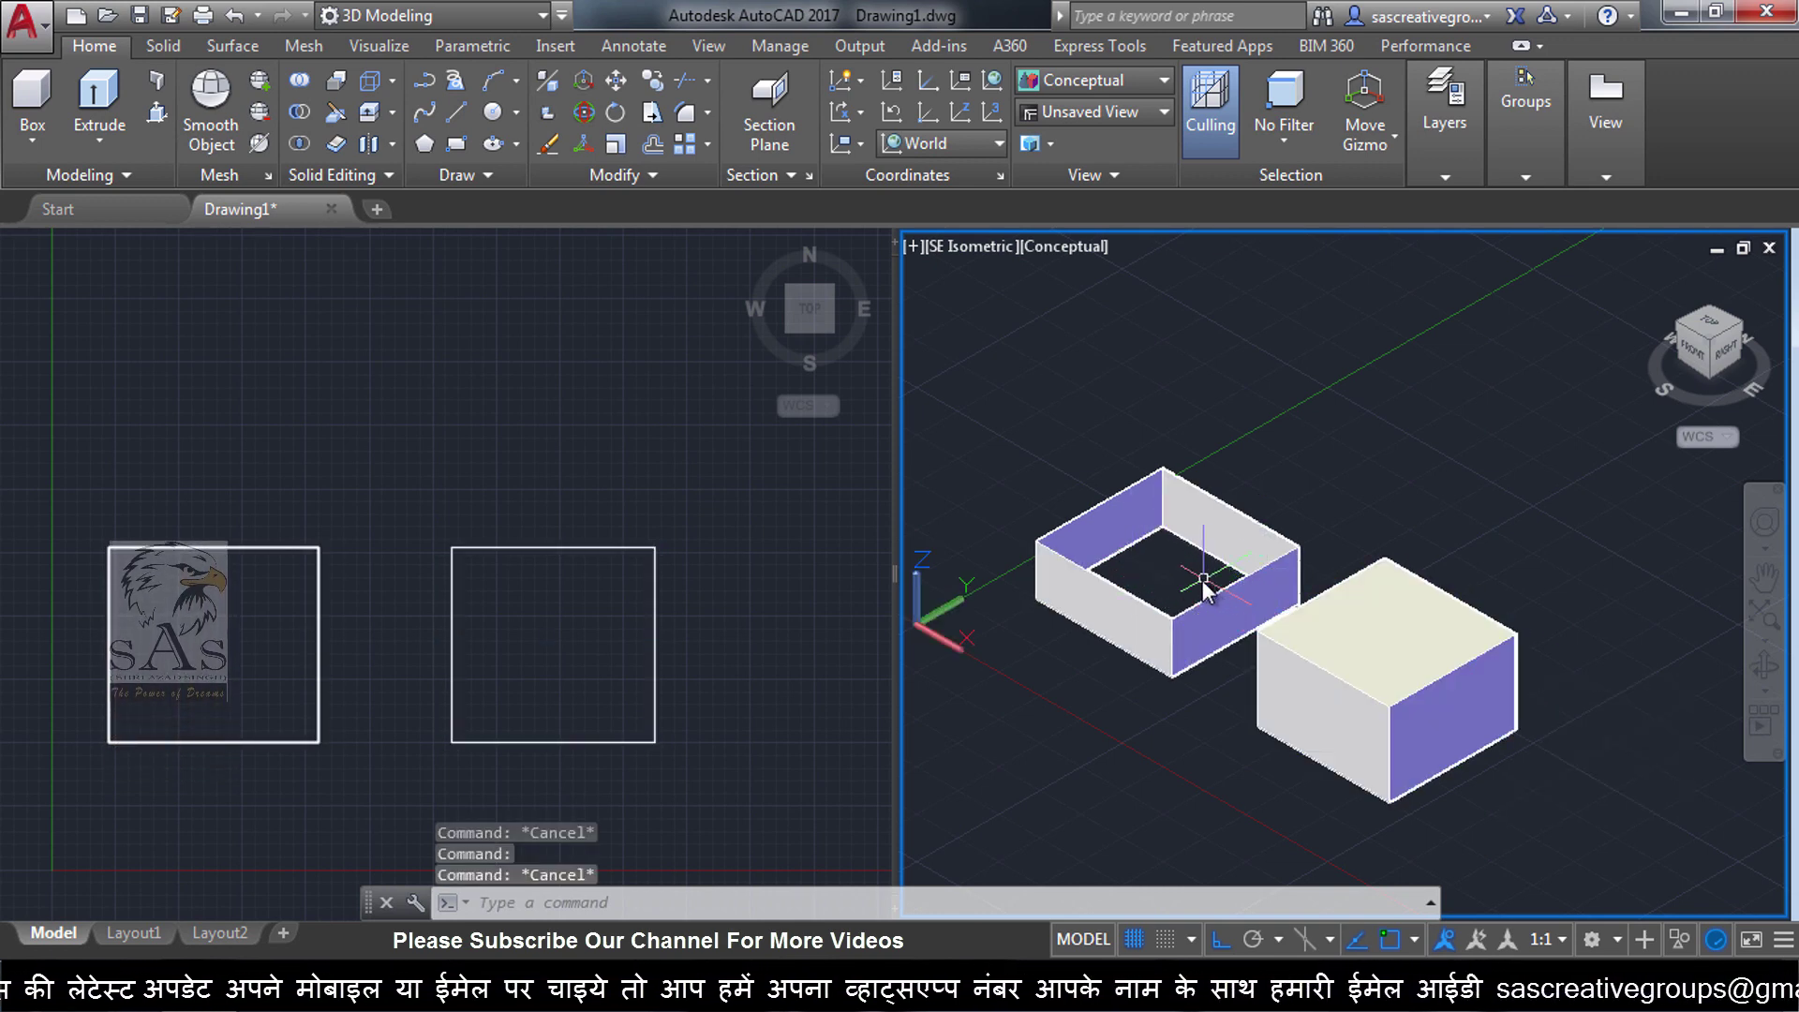
scroll(1199, 599, up, 3)
scroll(1346, 541, up, 4)
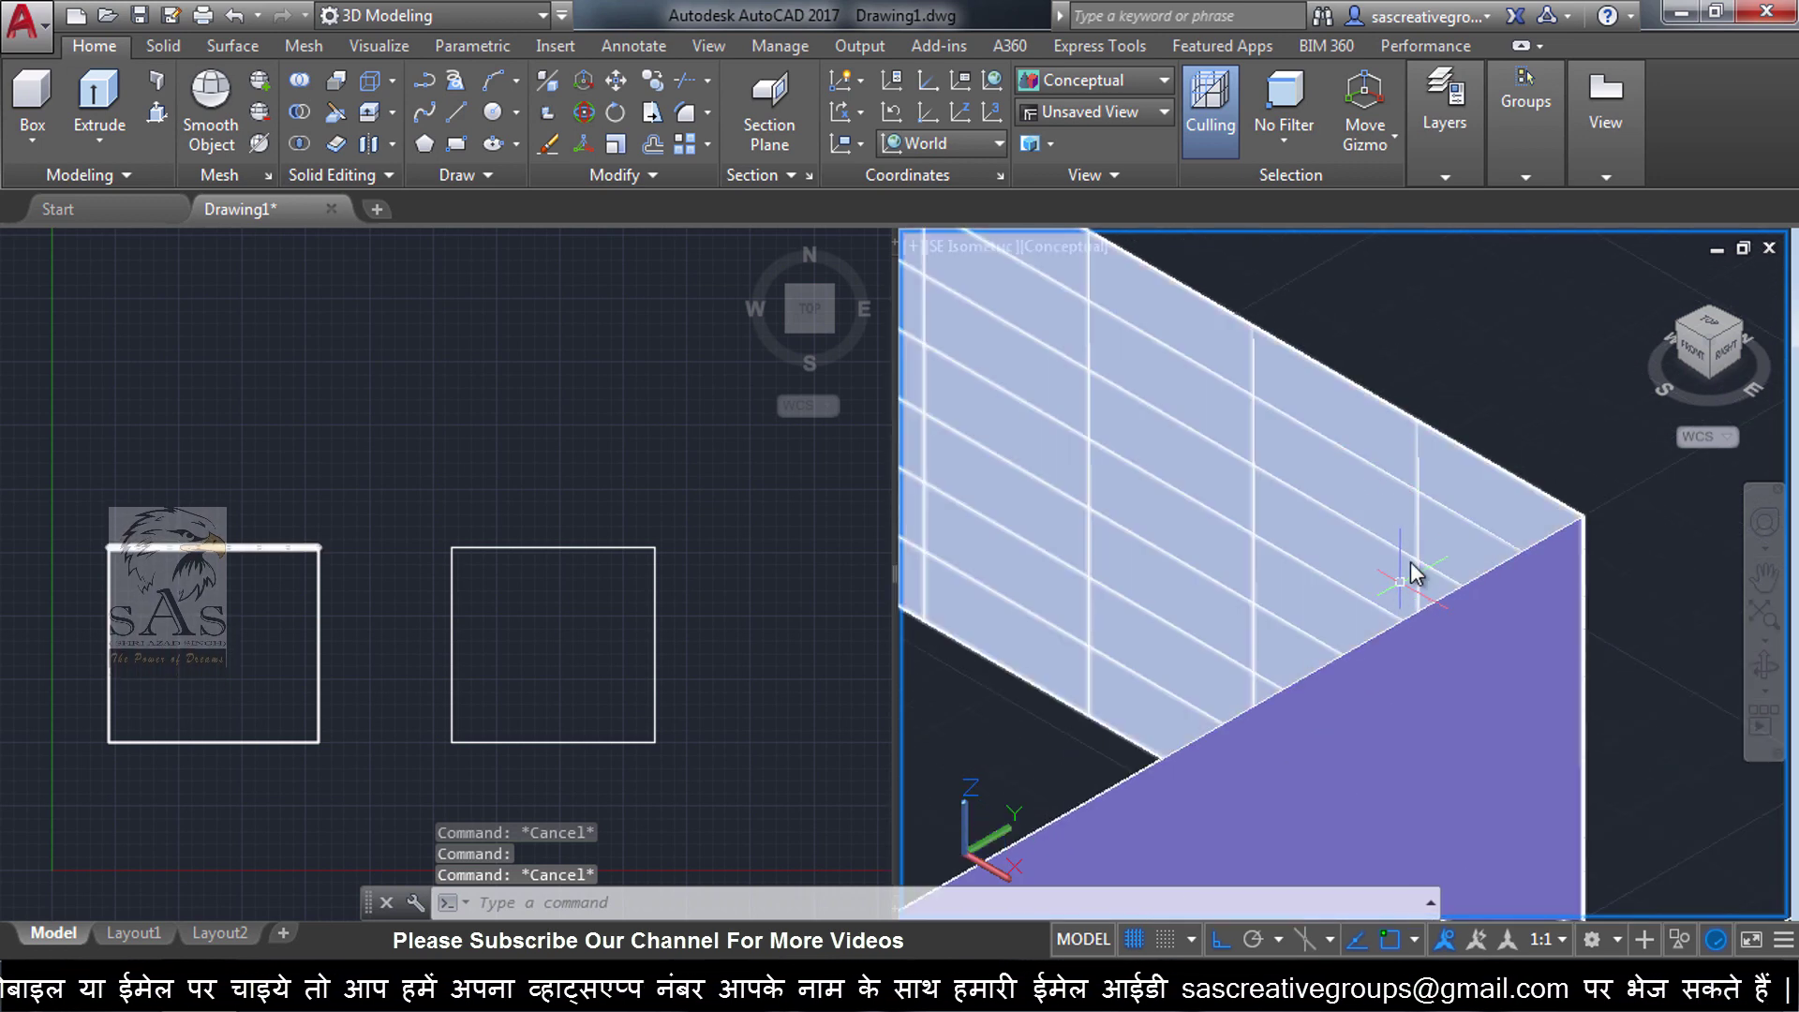
click(1470, 506)
scroll(1462, 502, down, 4)
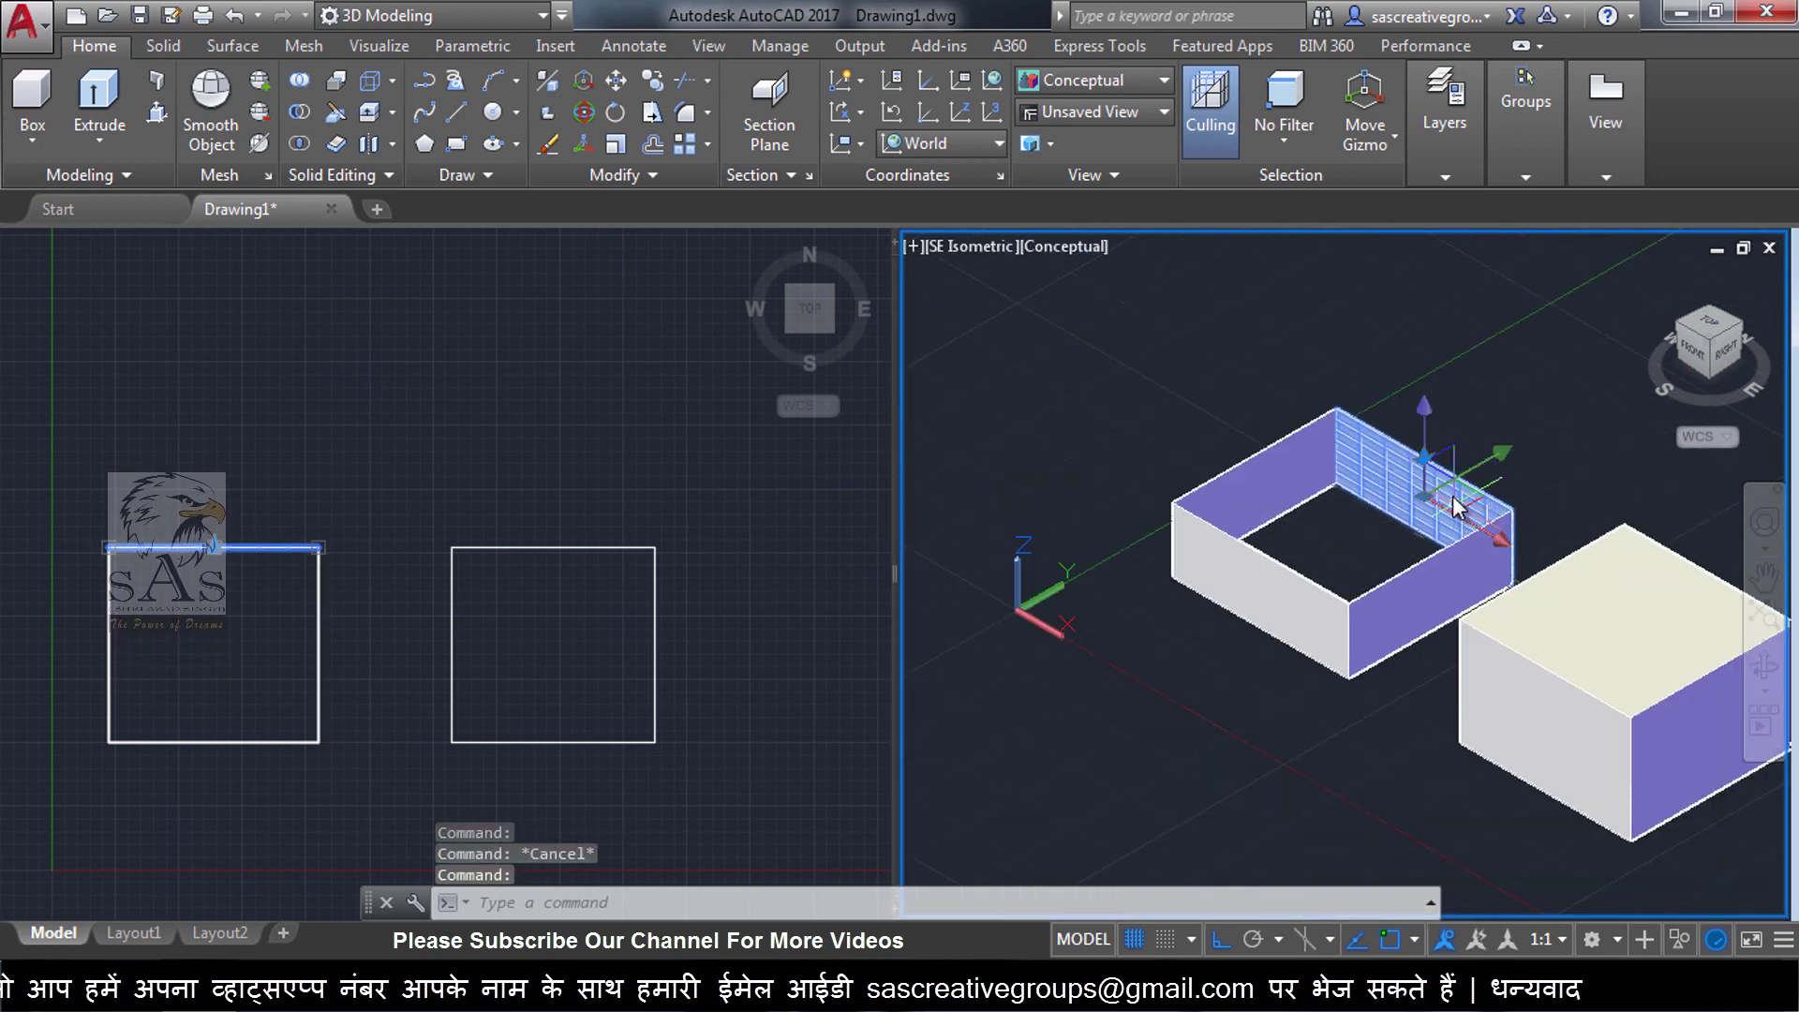
scroll(1417, 496, down, 3)
key(Escape)
Recentre the 3D view, then make the Top viewport current and pan its drawing down
scroll(1416, 496, down, 5)
scroll(1334, 571, up, 1)
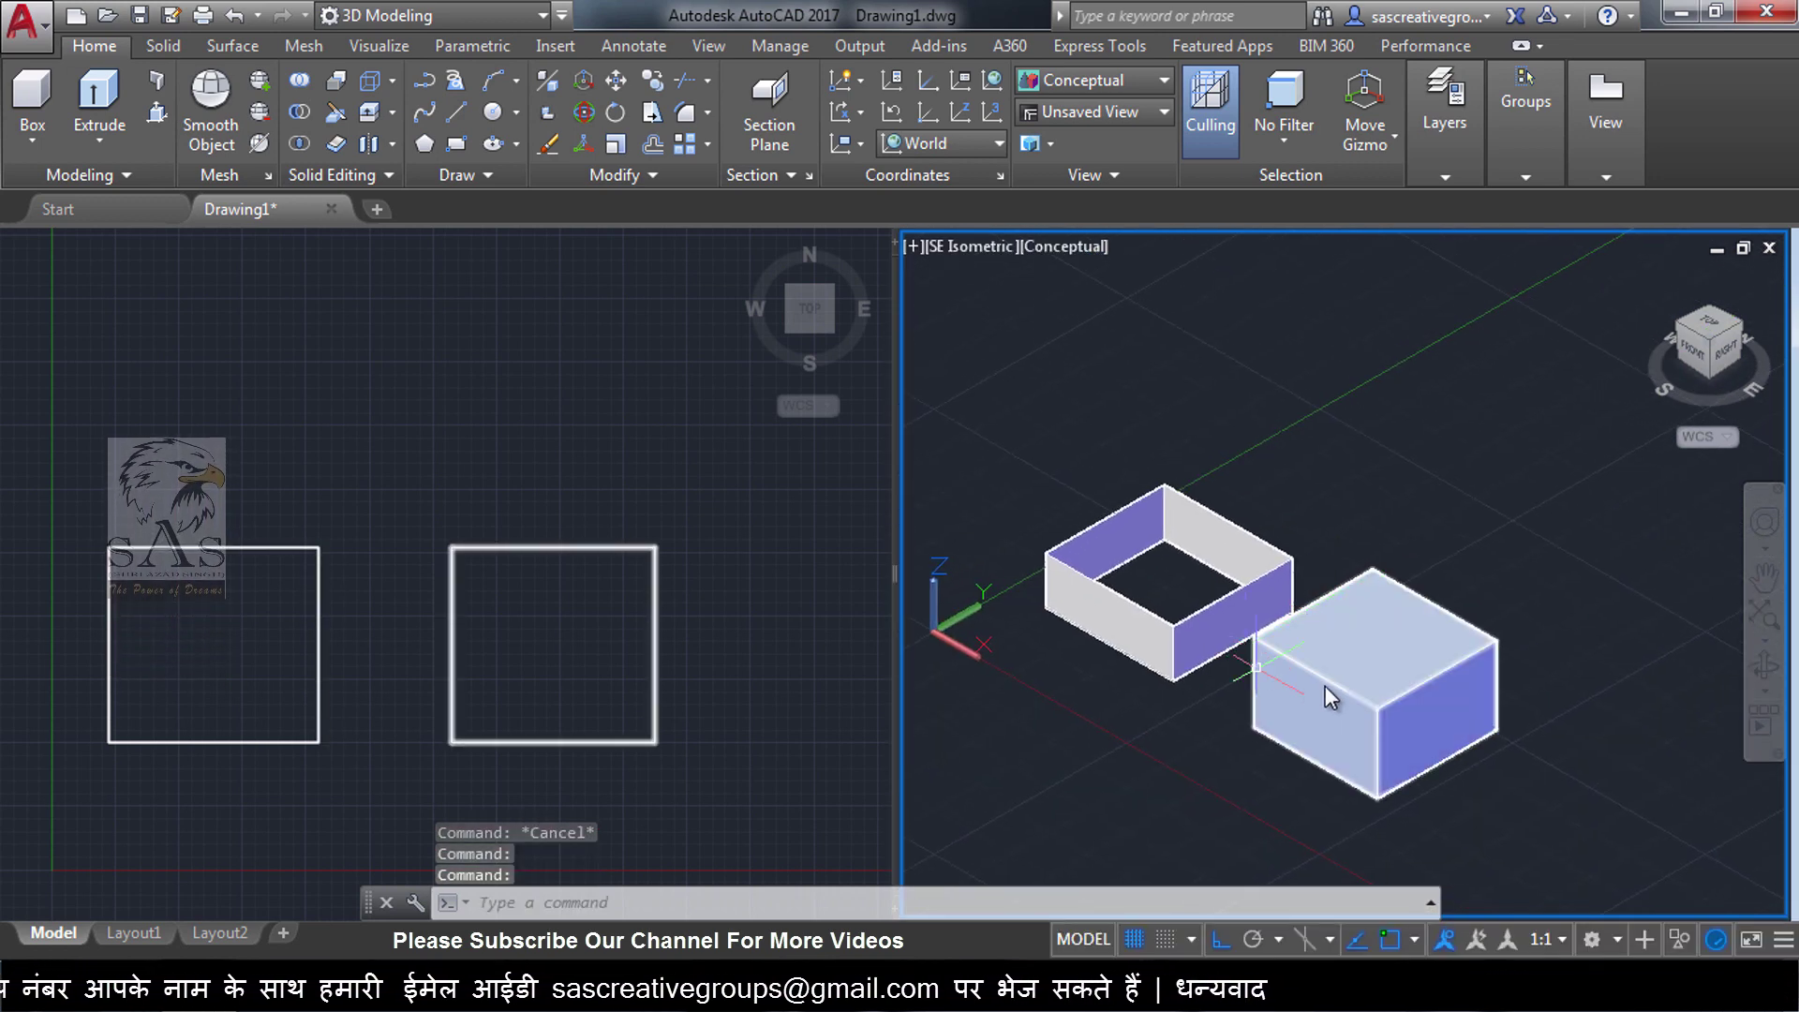
key(Escape)
middle_drag(1017, 506, 1026, 492)
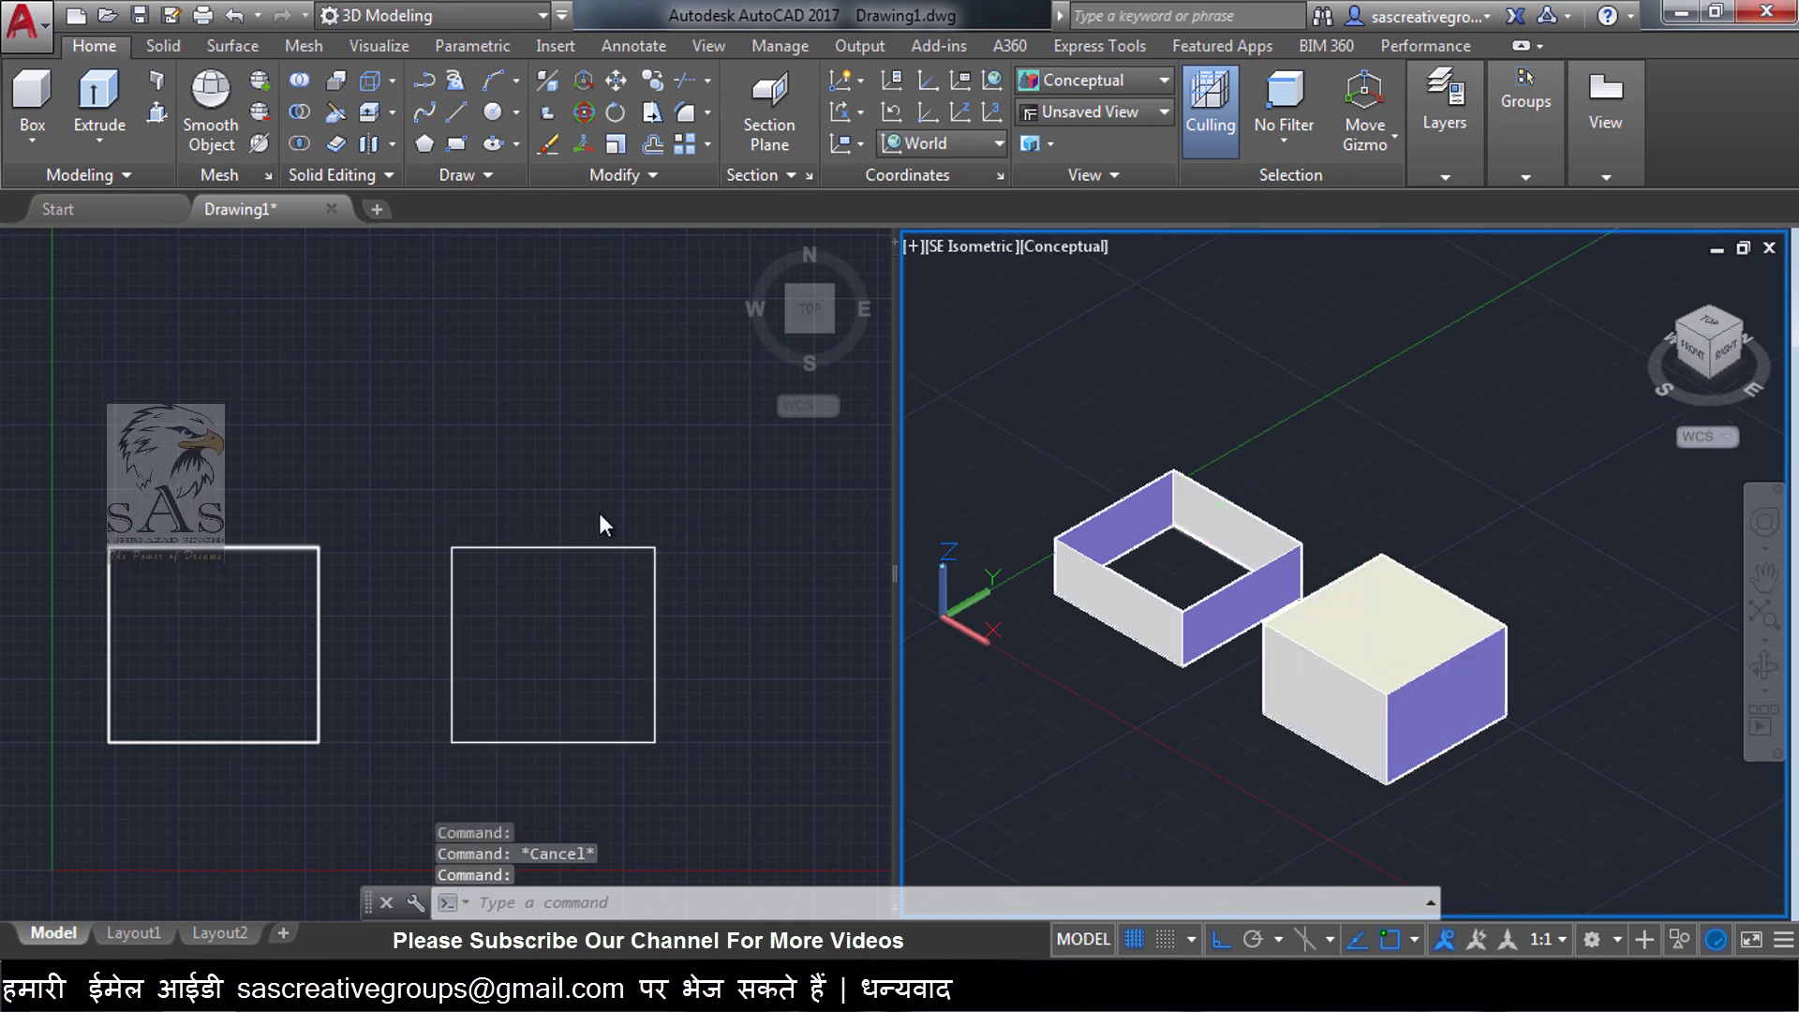
click(458, 470)
middle_drag(447, 419, 446, 506)
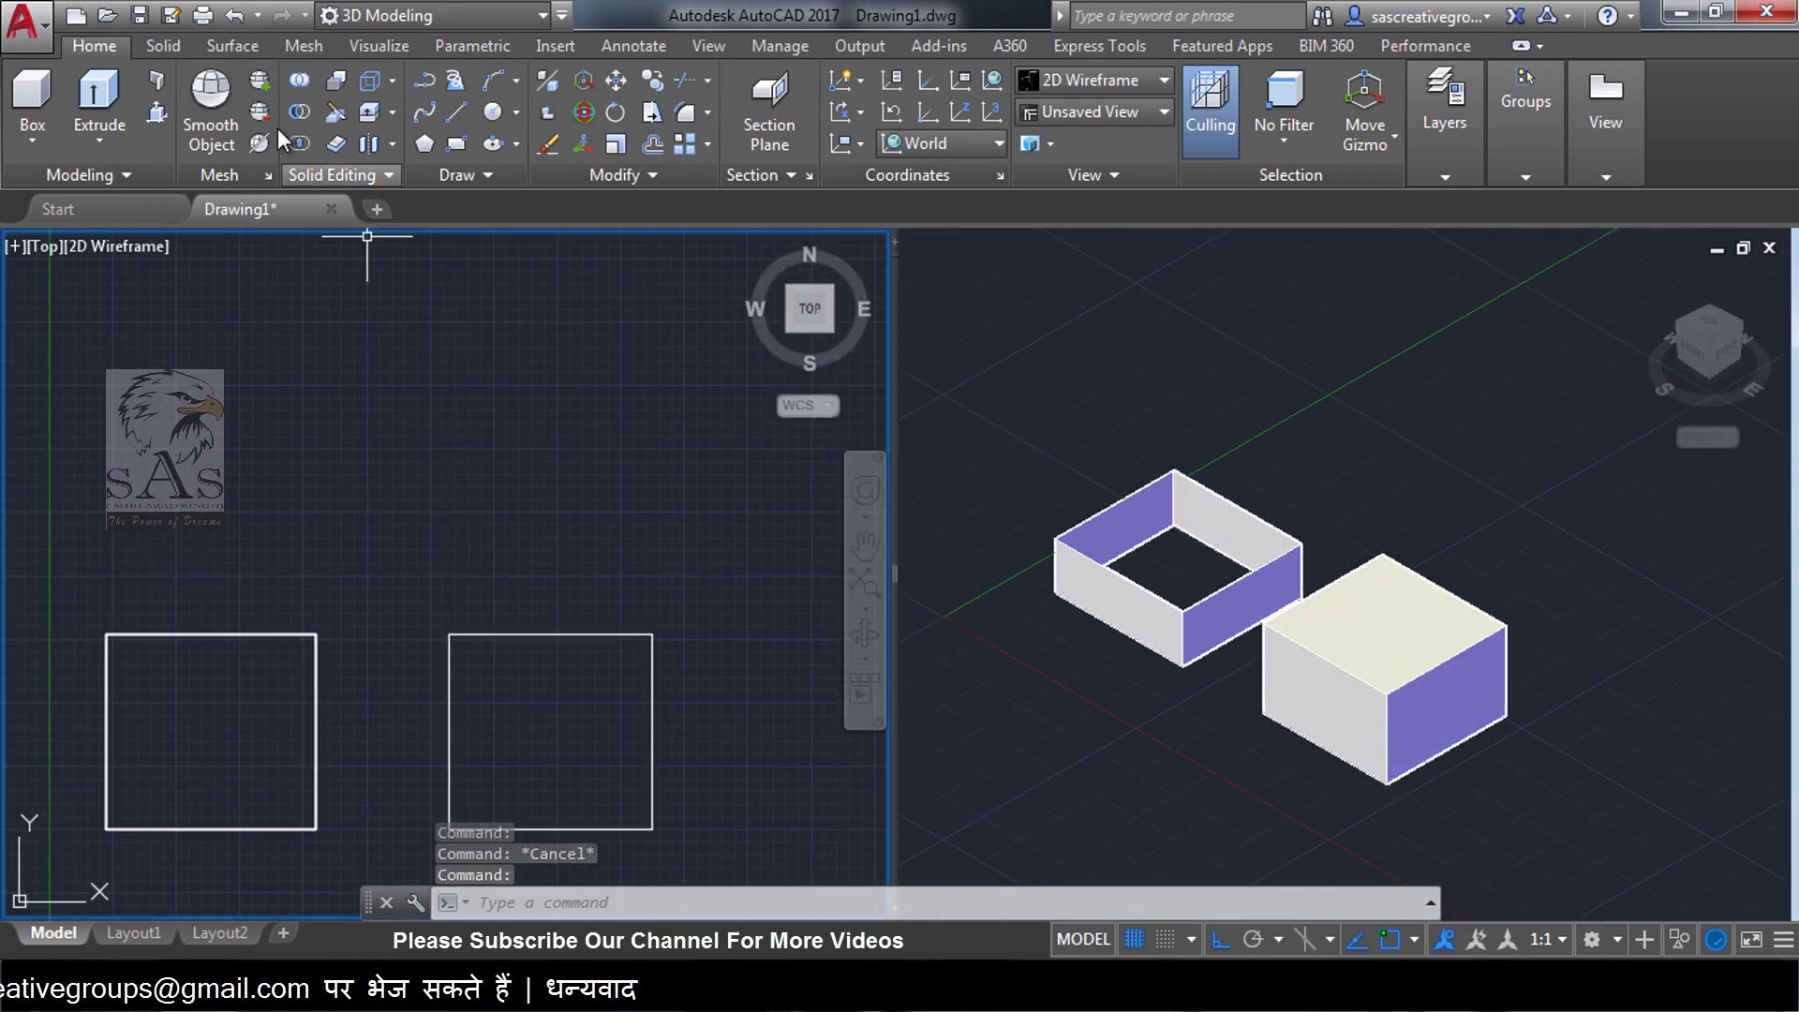
Draw a closed three-line triangle above the left square with Ortho off, then select it
click(456, 111)
click(178, 440)
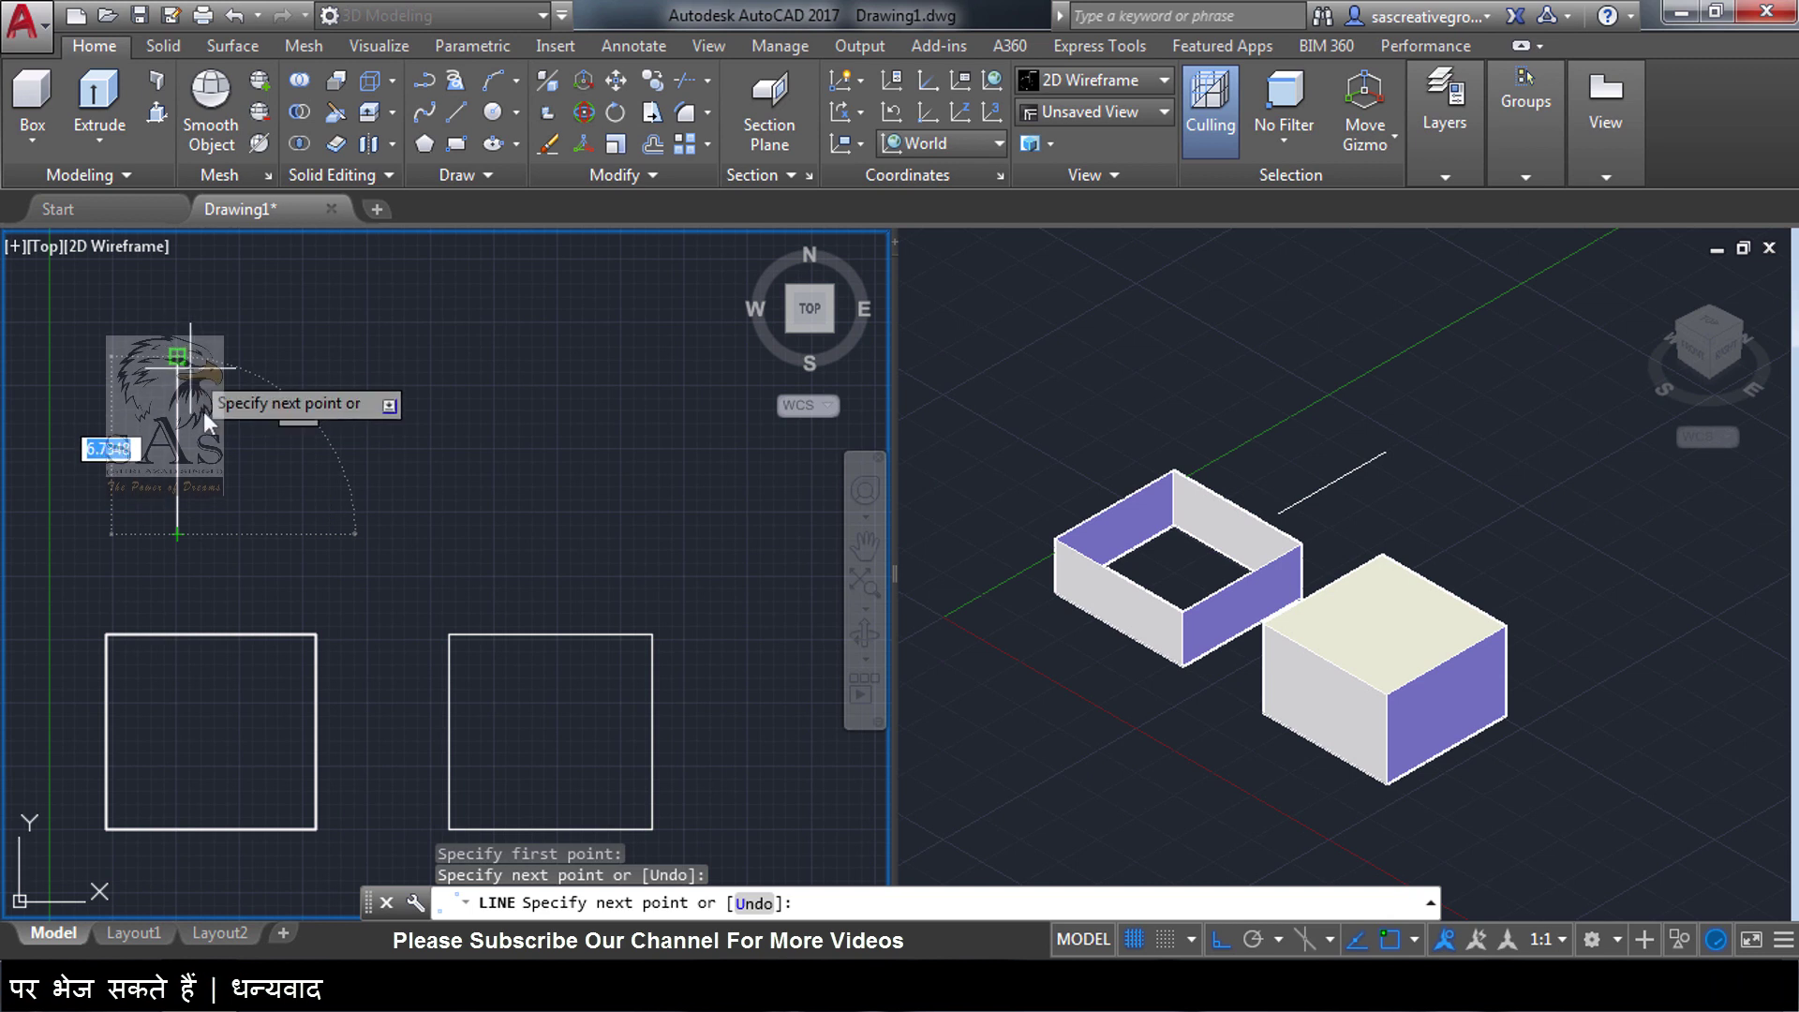
key(F8)
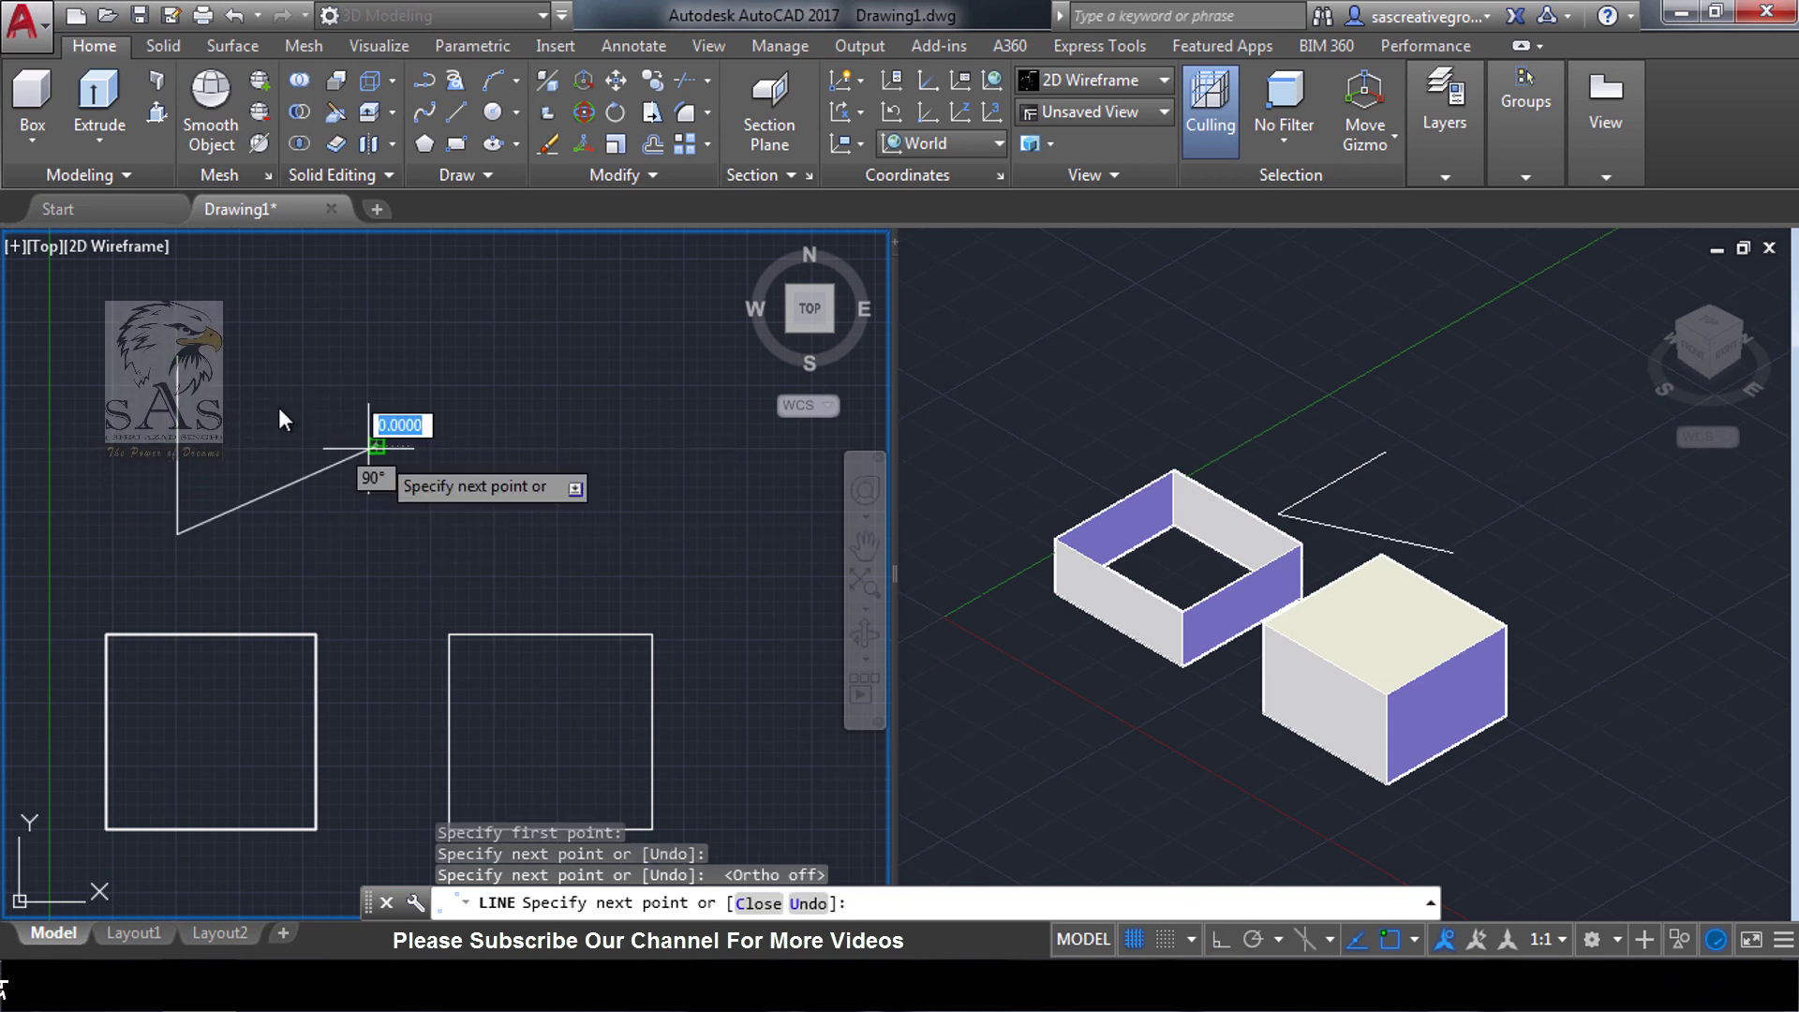
click(374, 446)
click(177, 355)
right_click(307, 339)
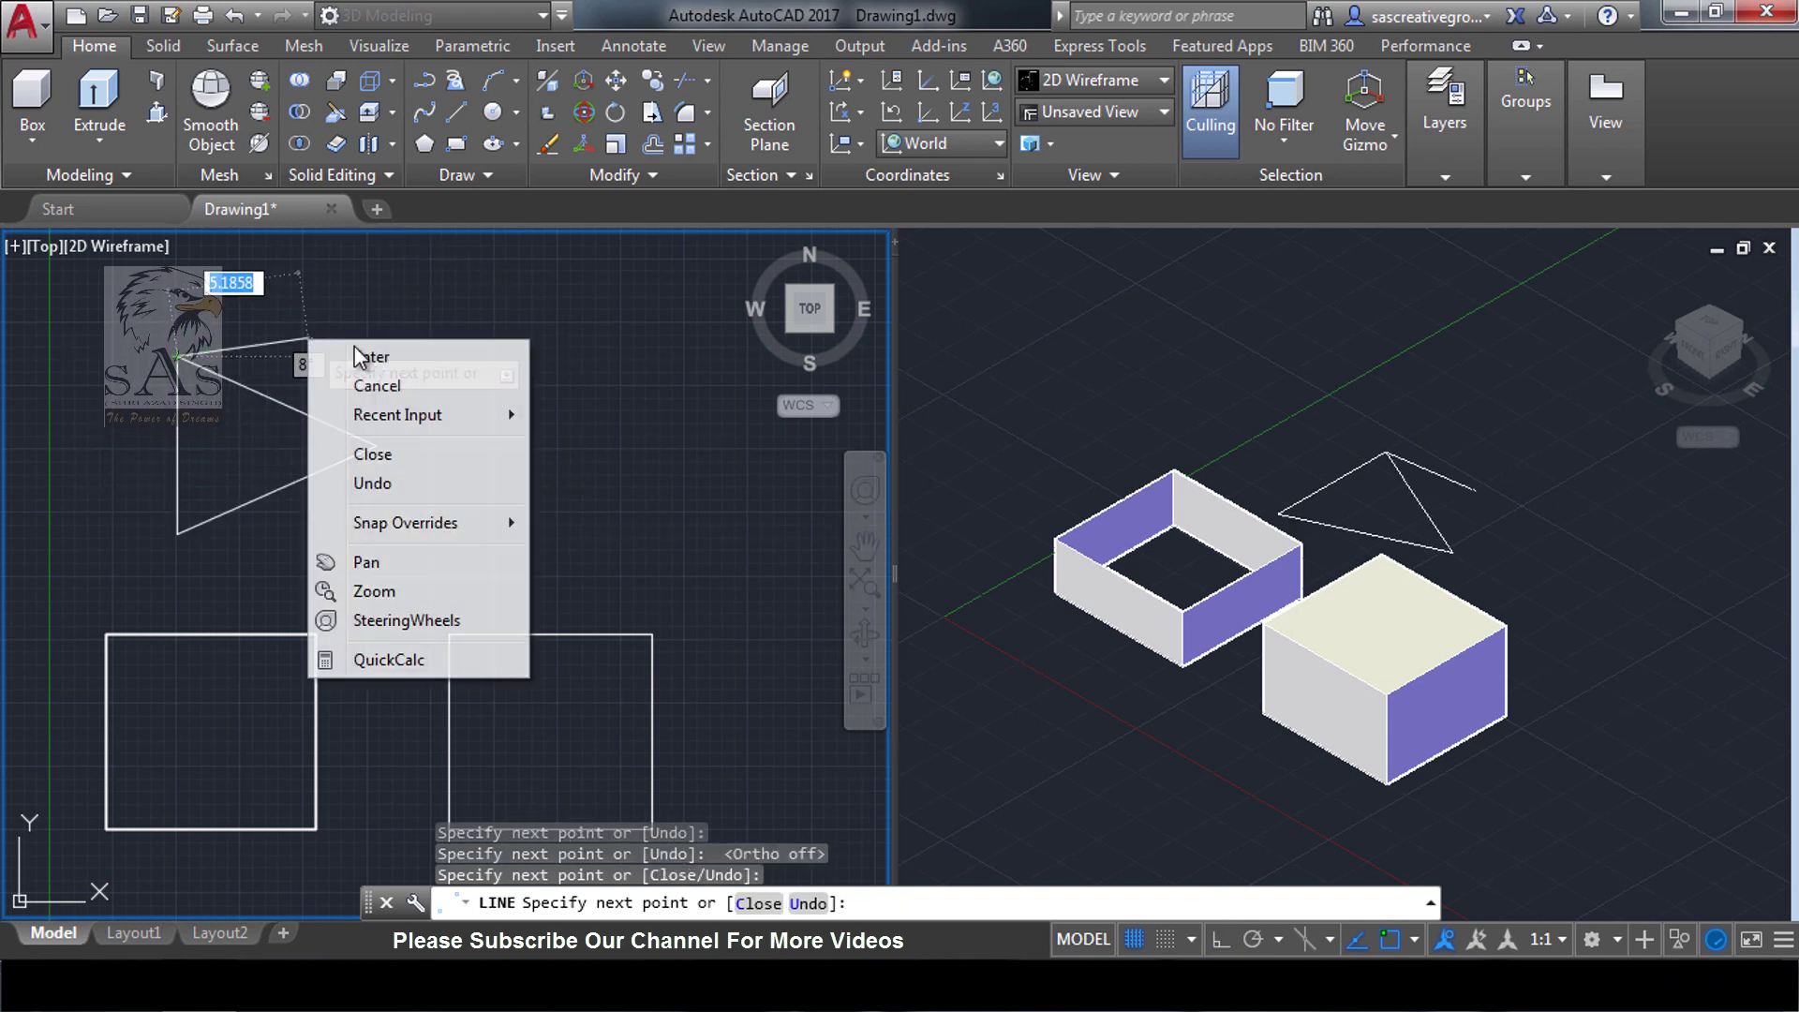
click(371, 348)
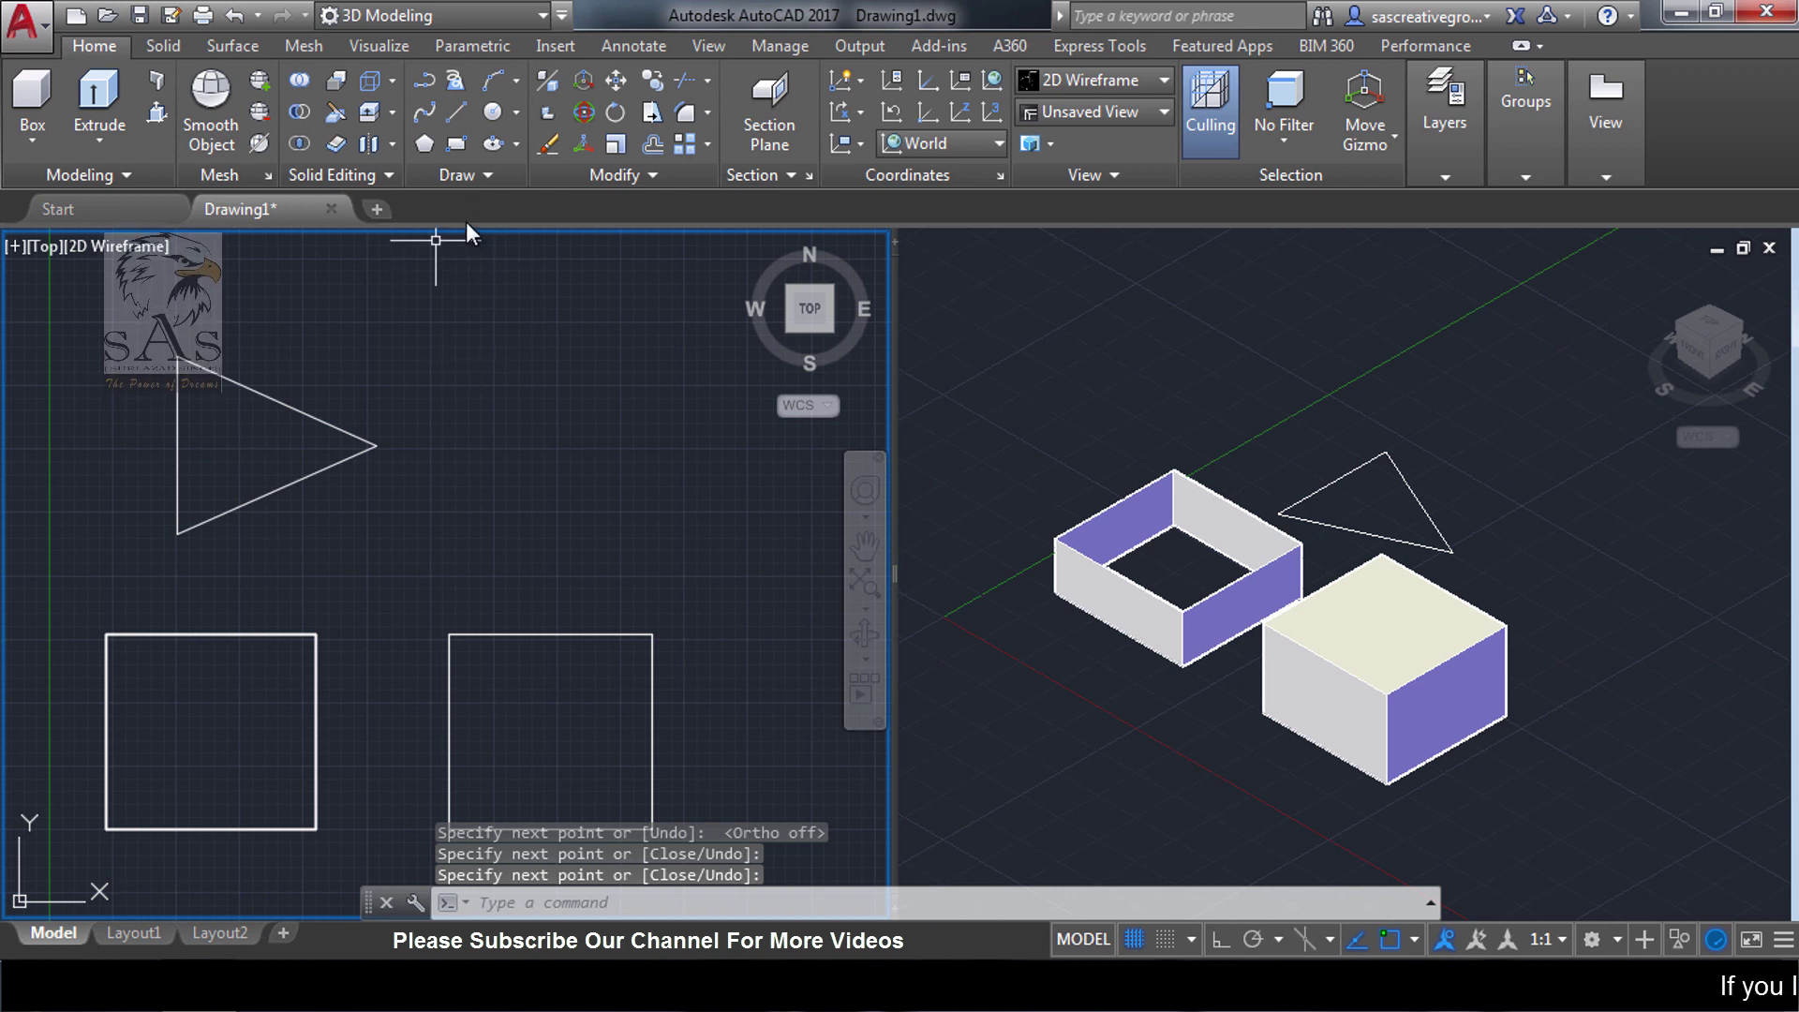
click(458, 290)
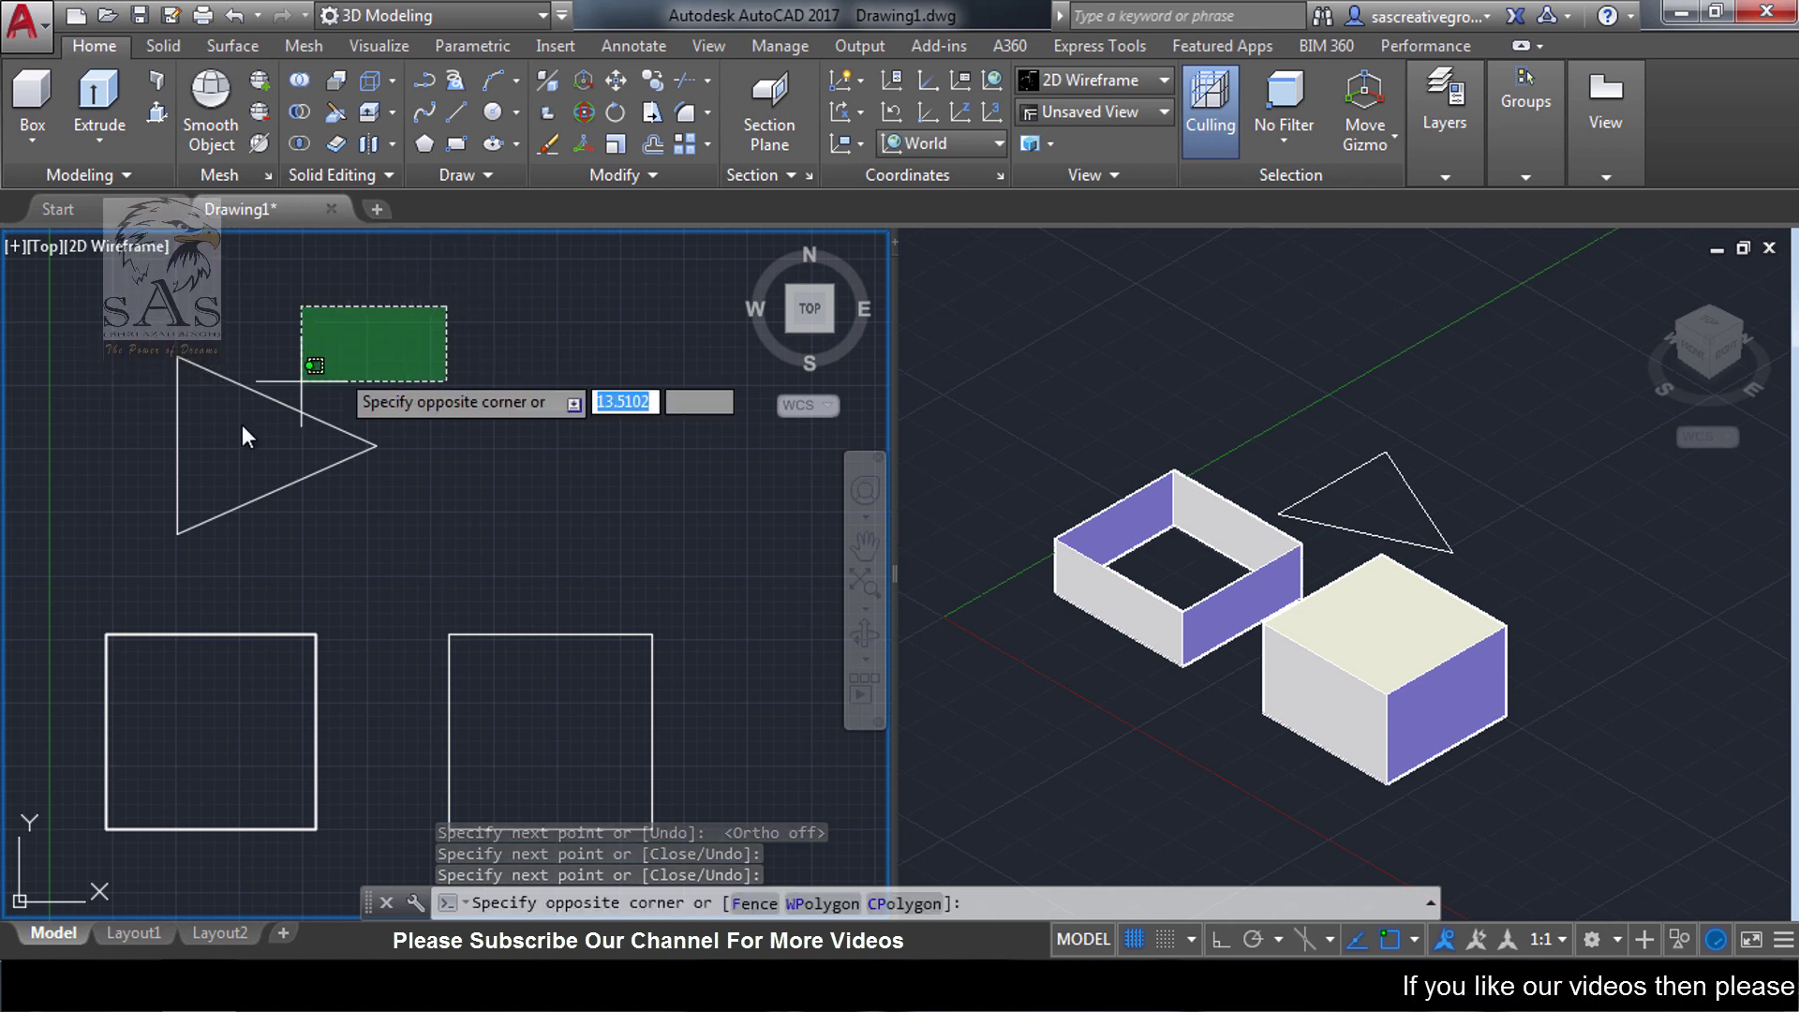
click(160, 519)
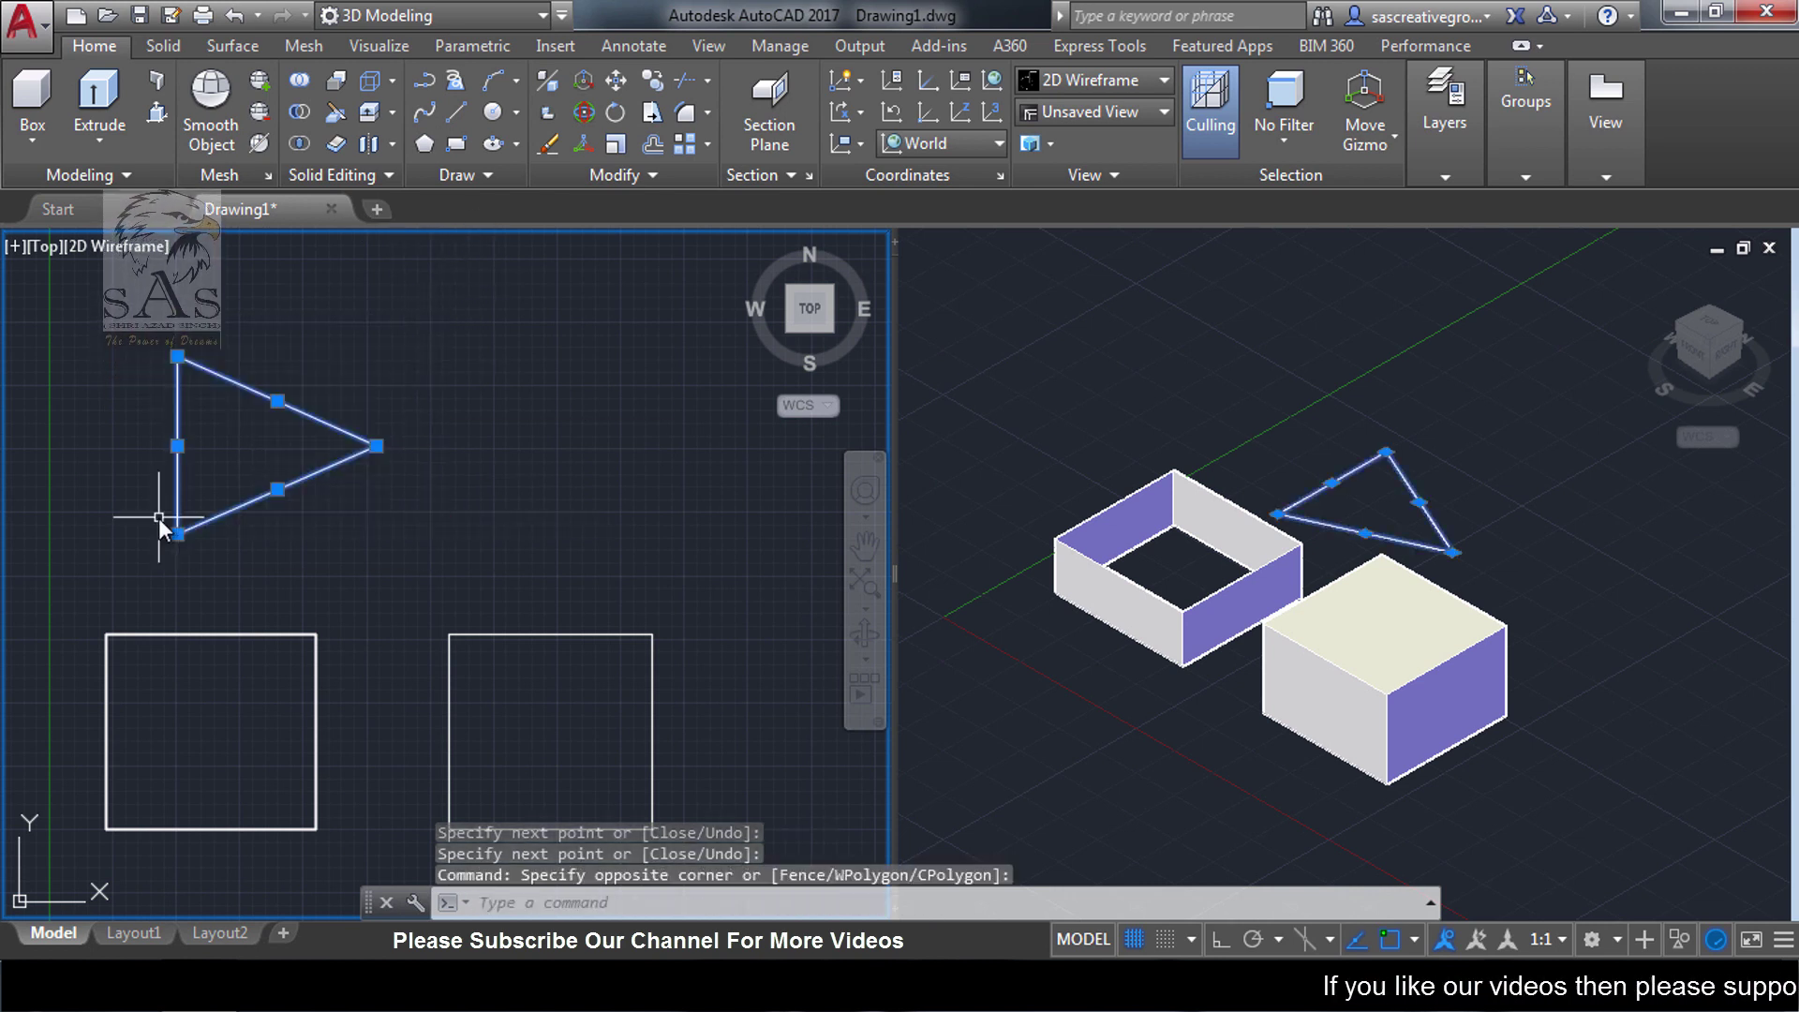
Copy the triangle from its right vertex to a spot to its right, above the second square
click(649, 81)
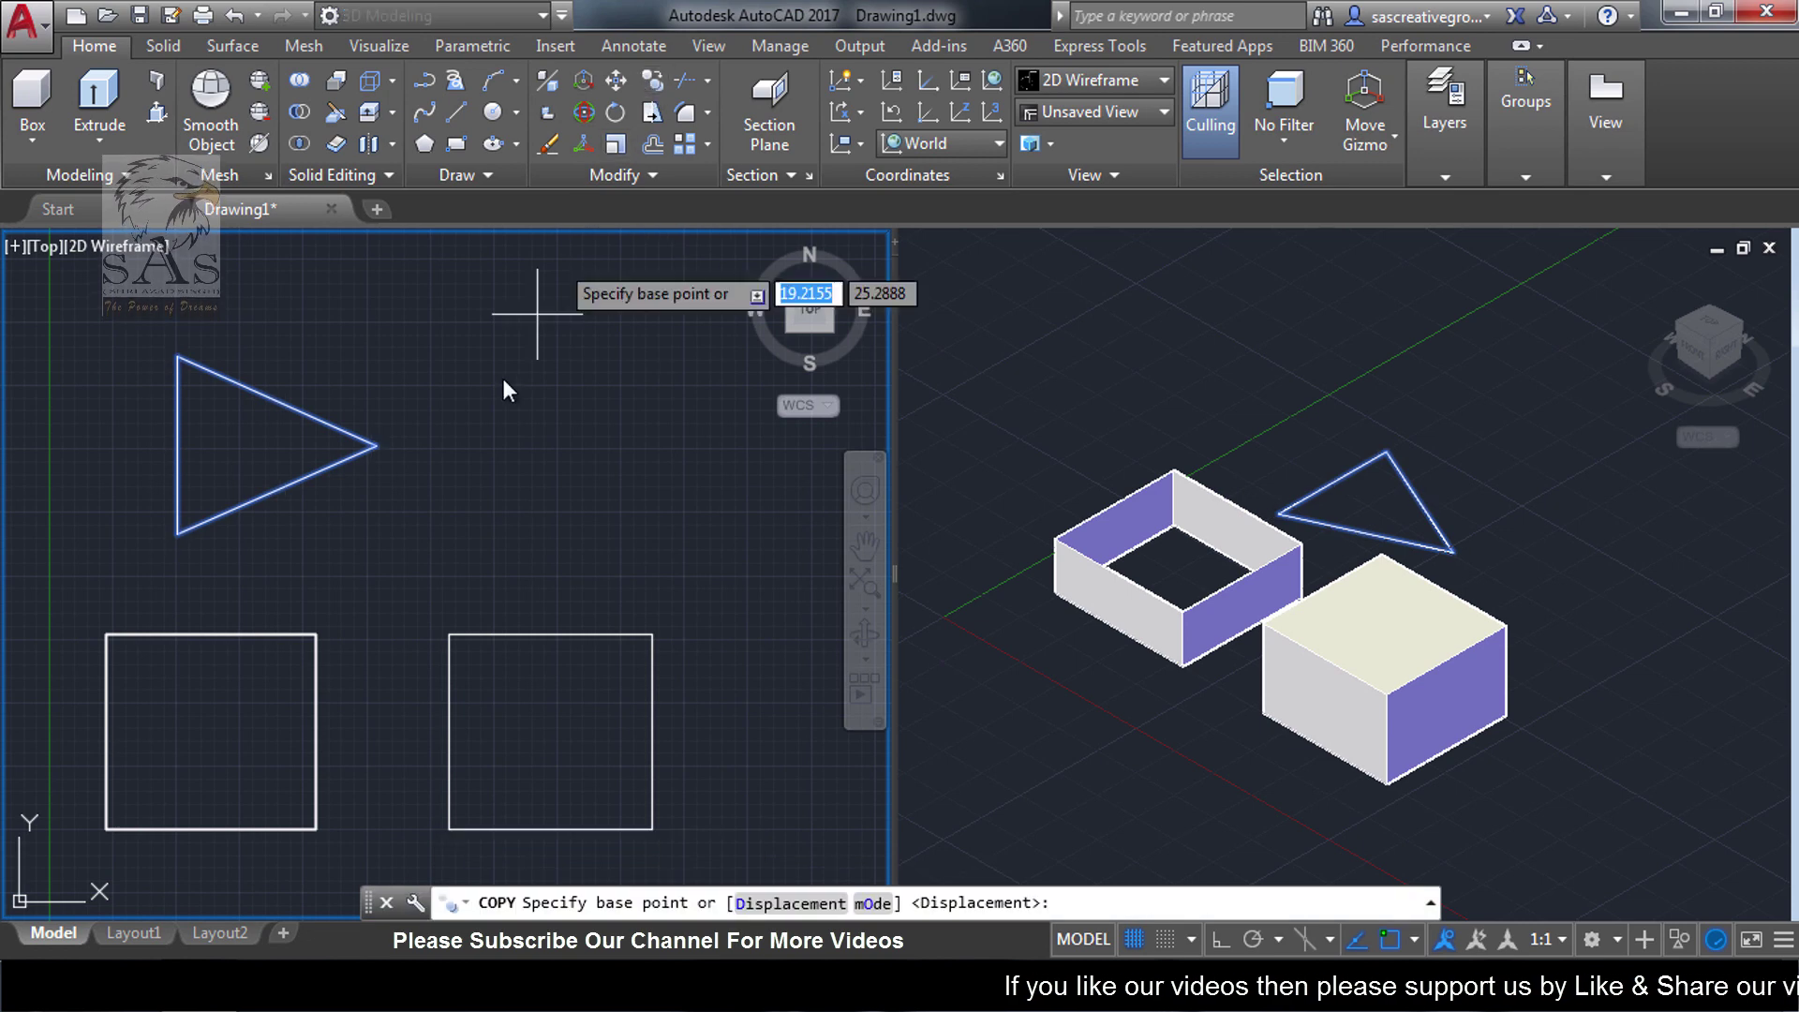
click(376, 446)
click(710, 440)
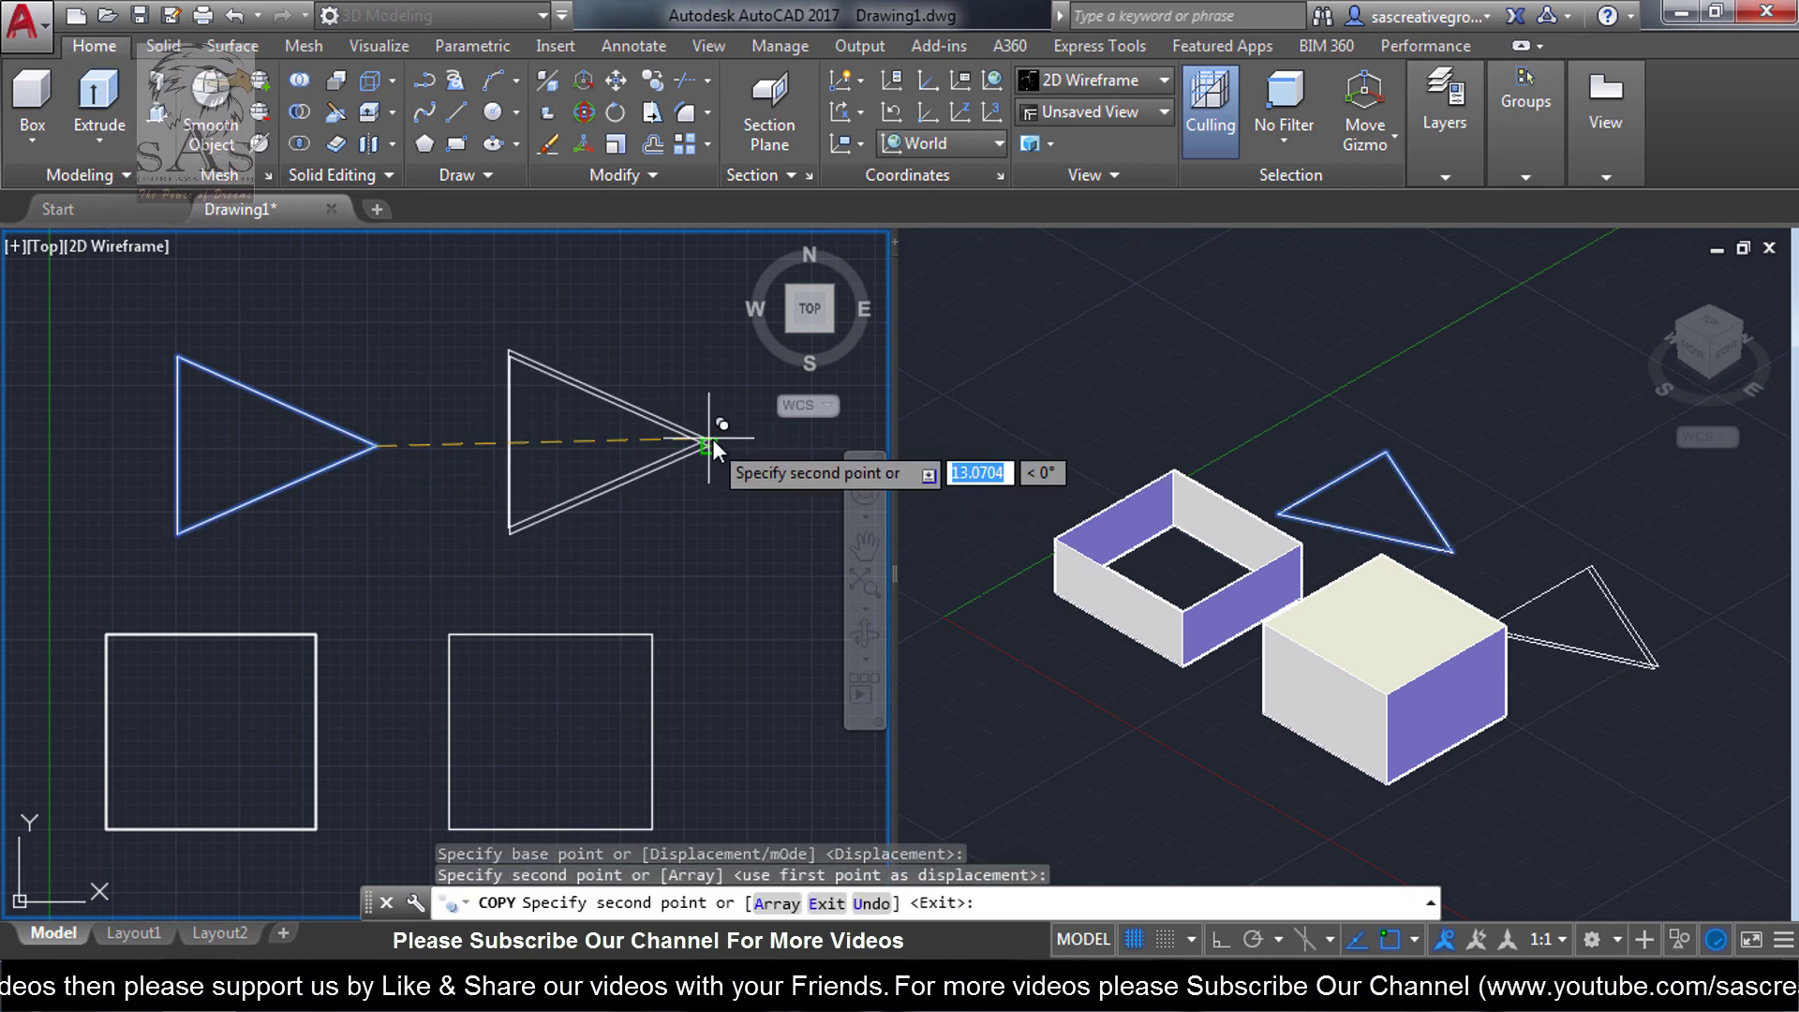
key(Escape)
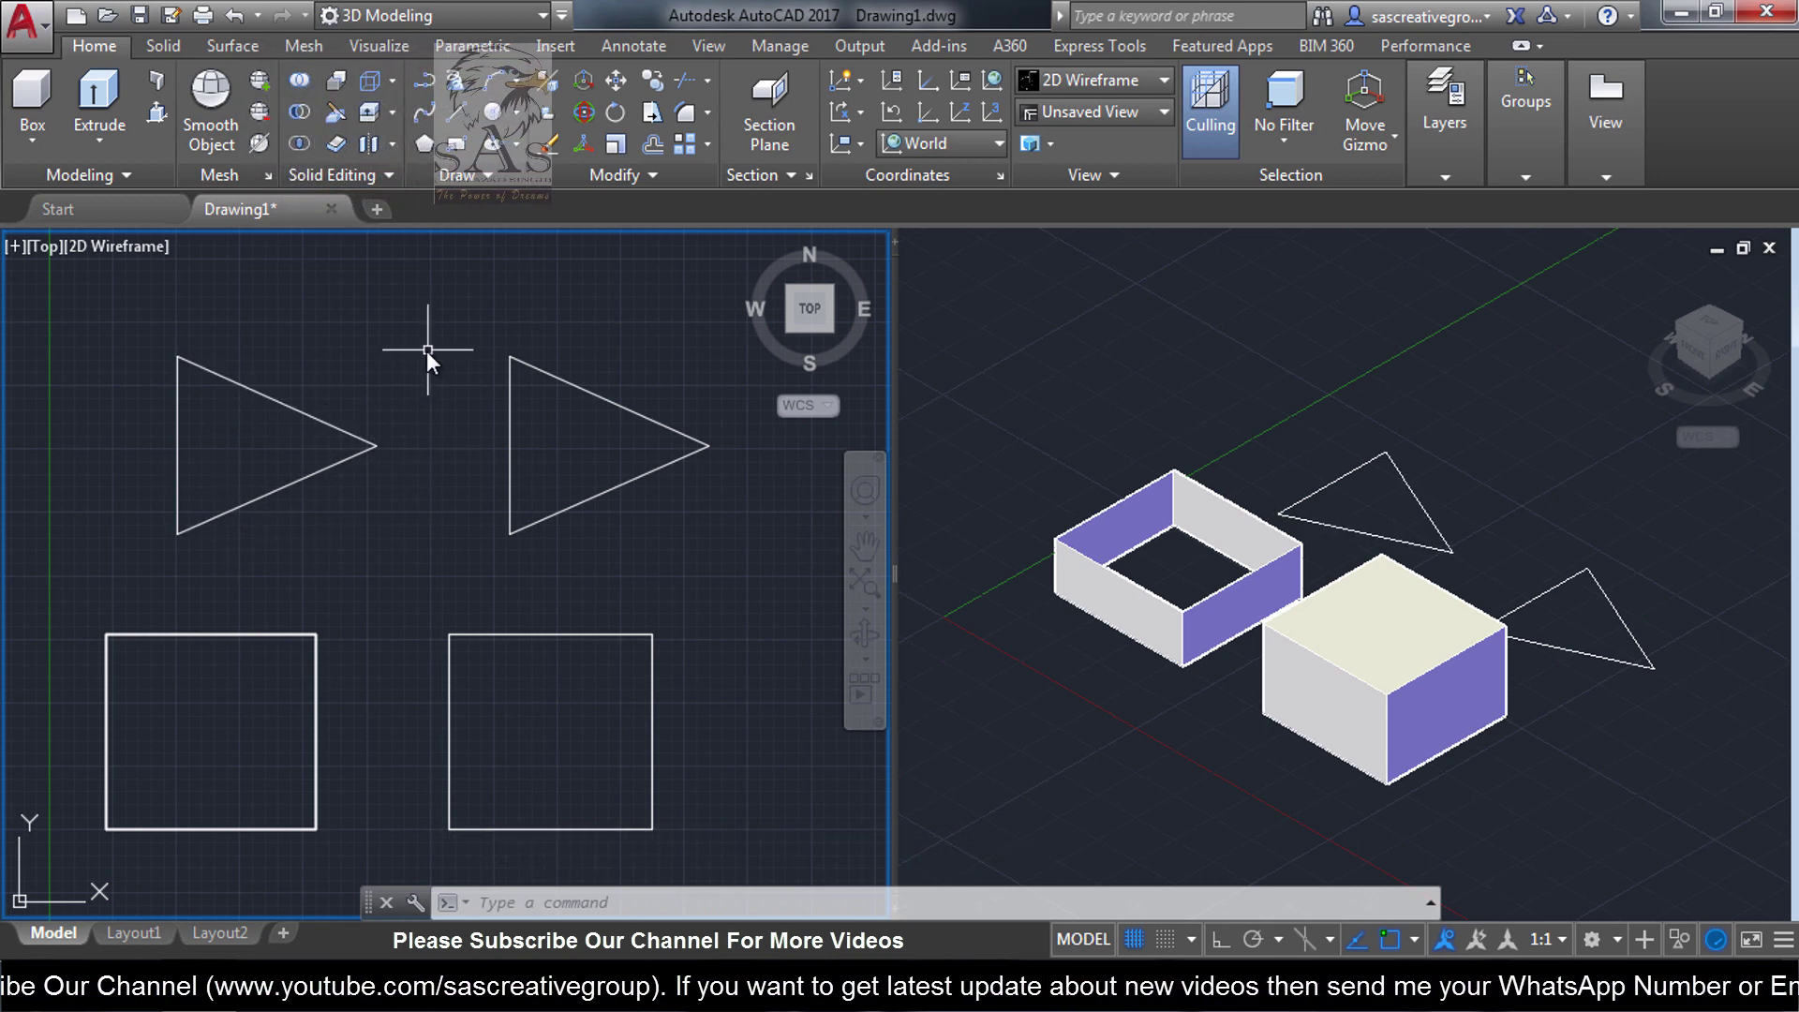
Use PEDIT to convert one left-triangle edge and join all three edges into one closed polyline
text(ped)
key(Return)
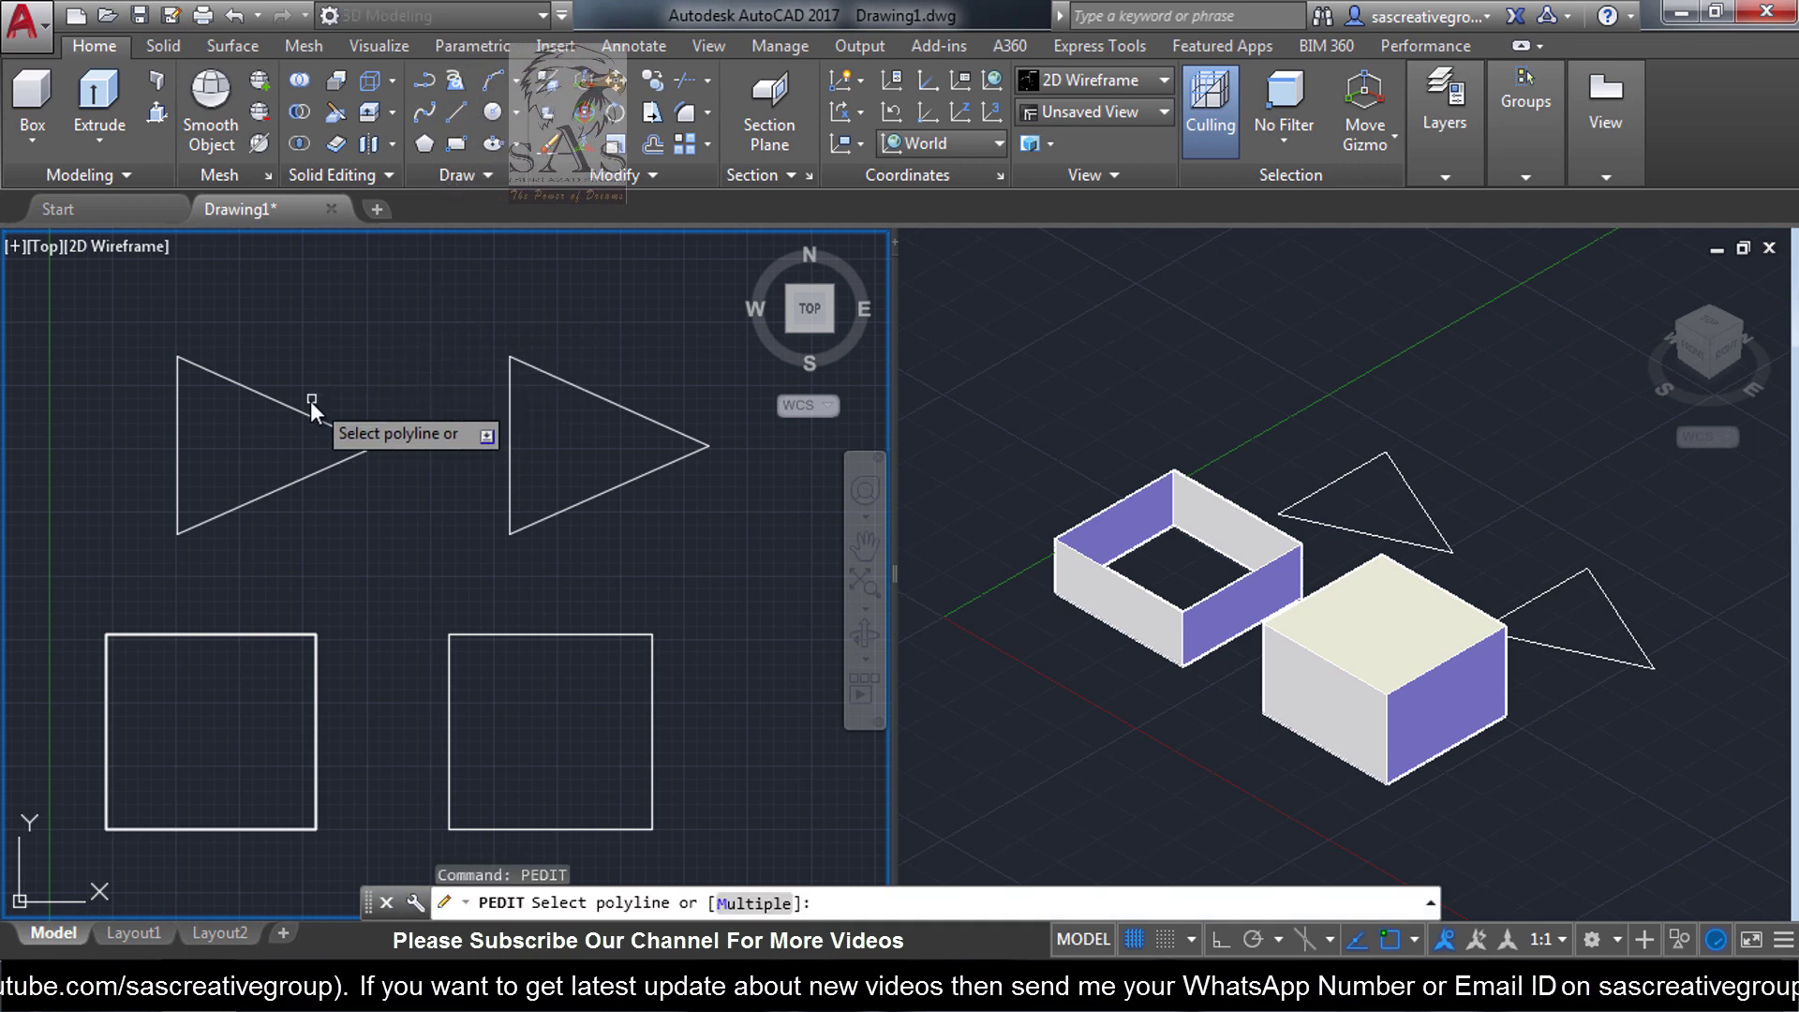
click(281, 406)
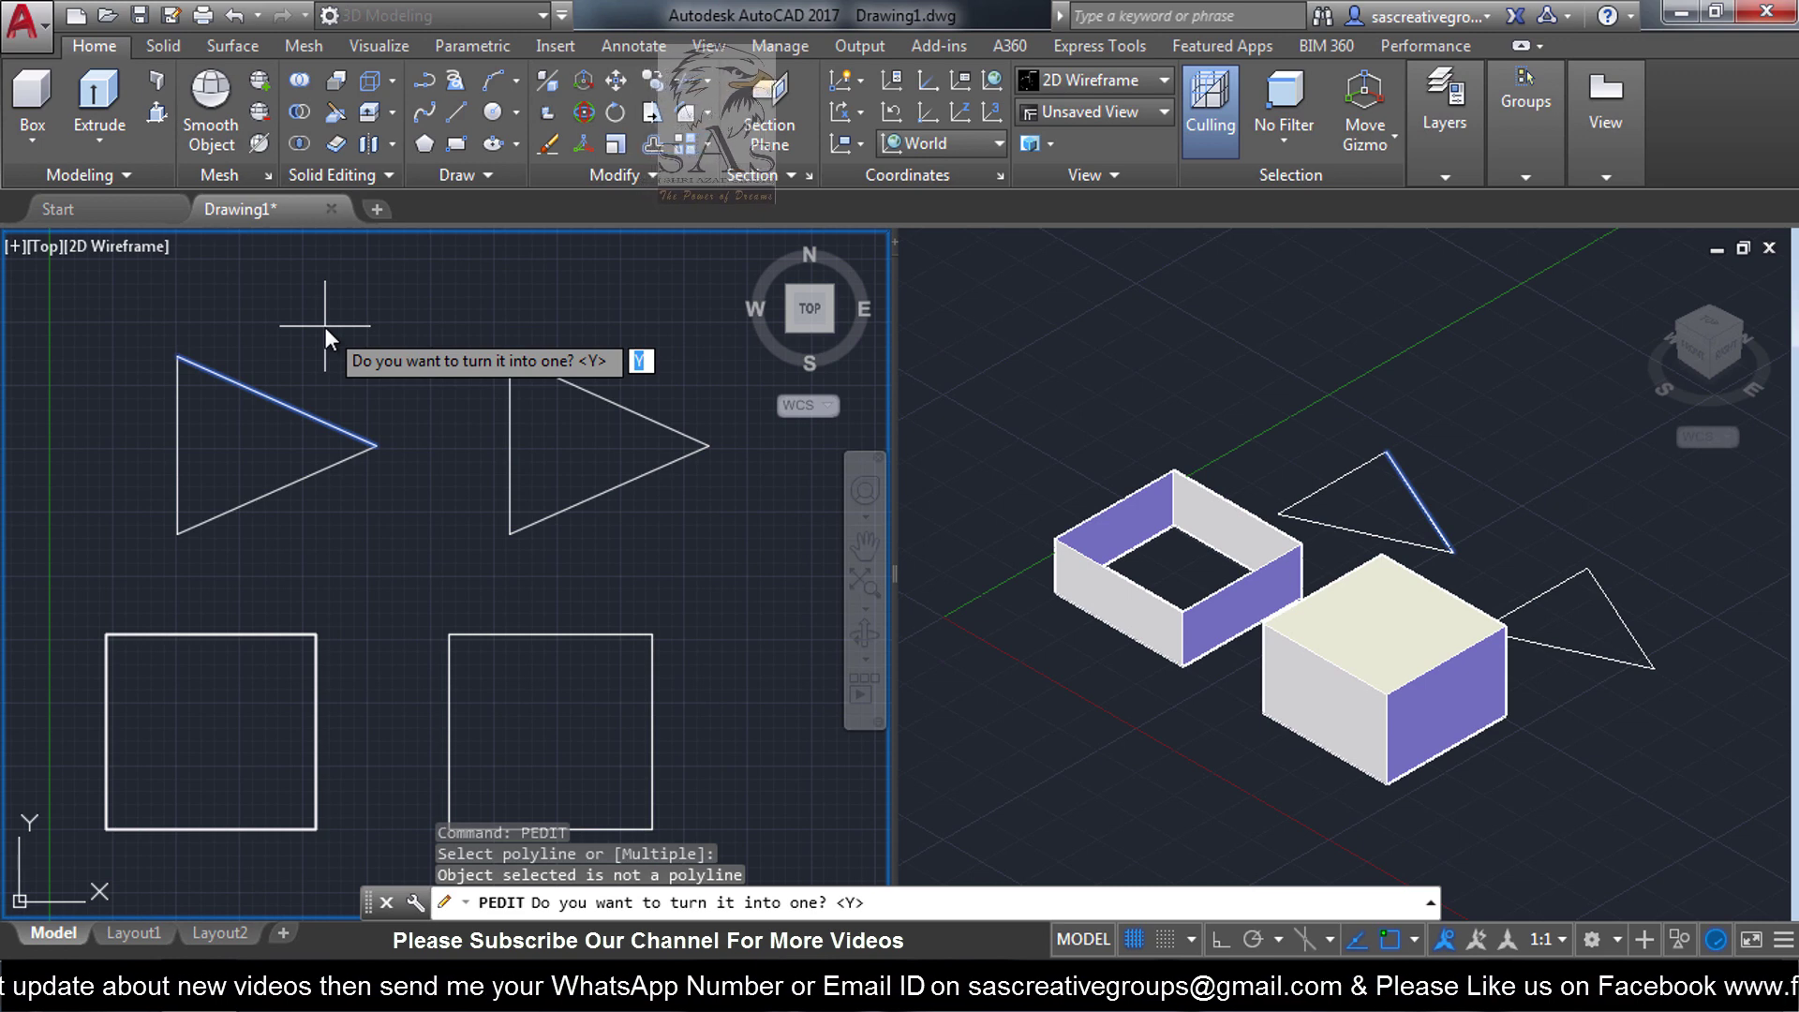
key(Return)
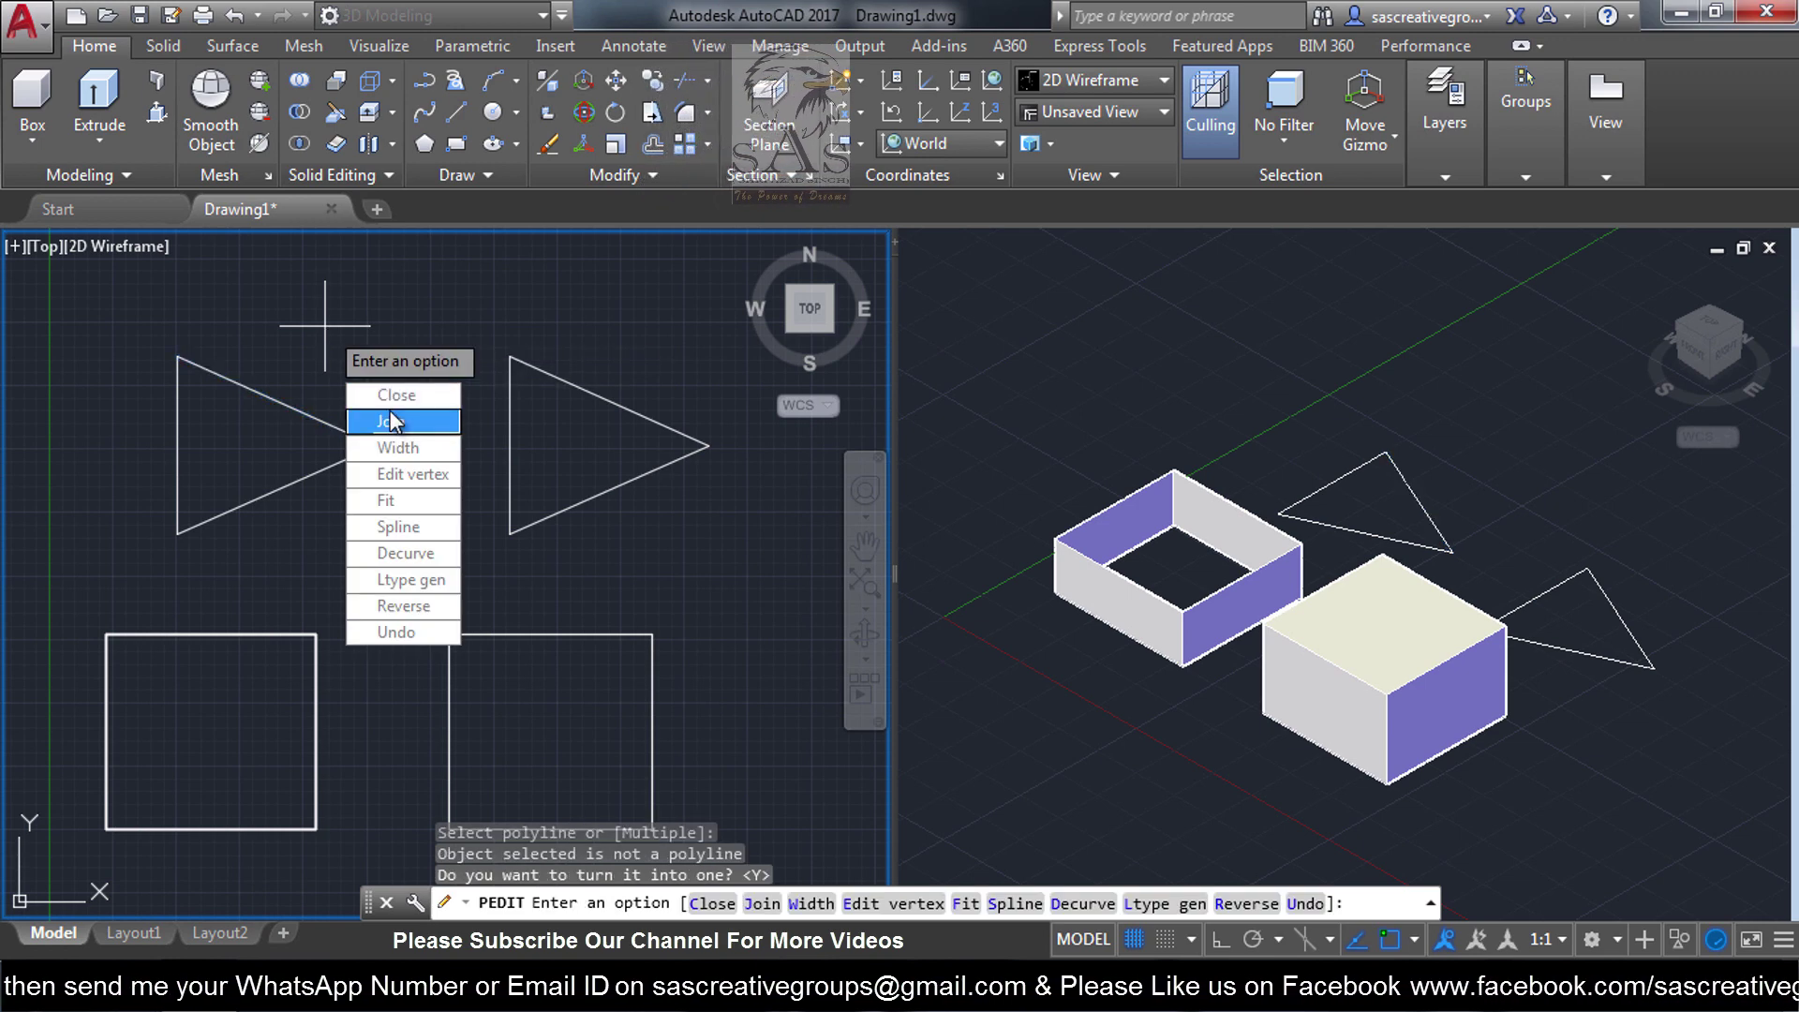
click(389, 418)
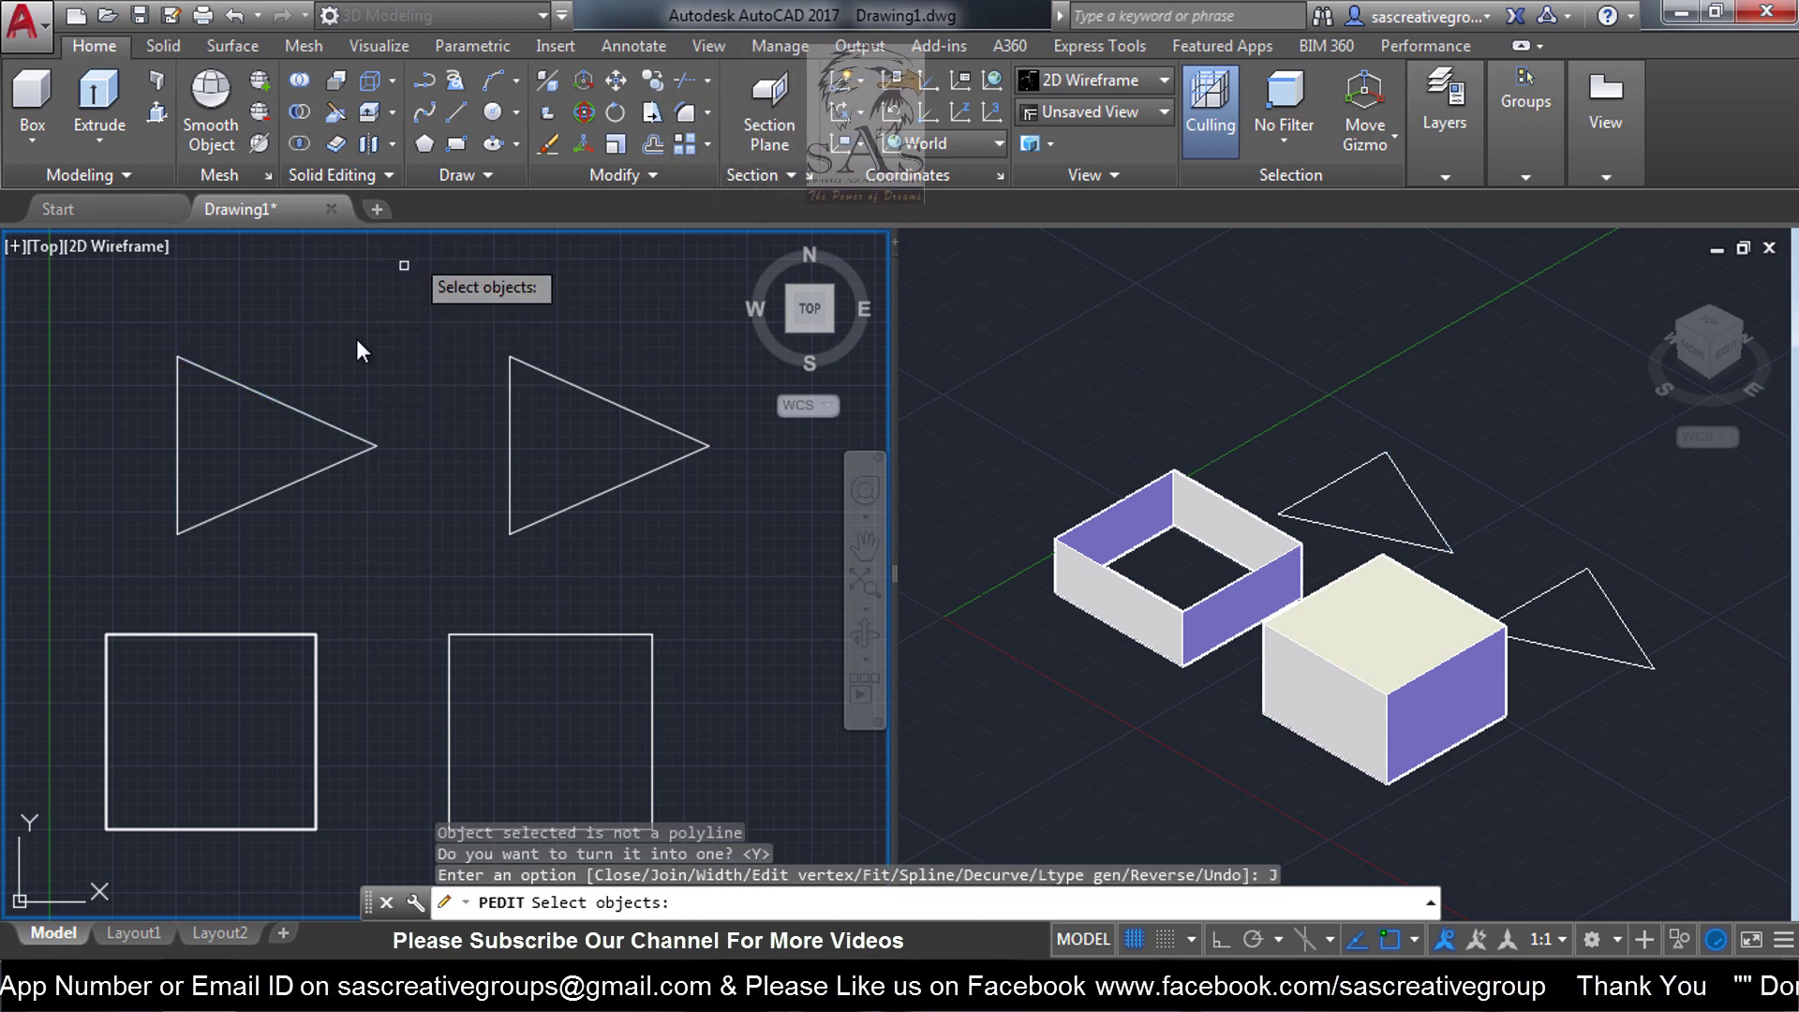
click(373, 354)
click(152, 513)
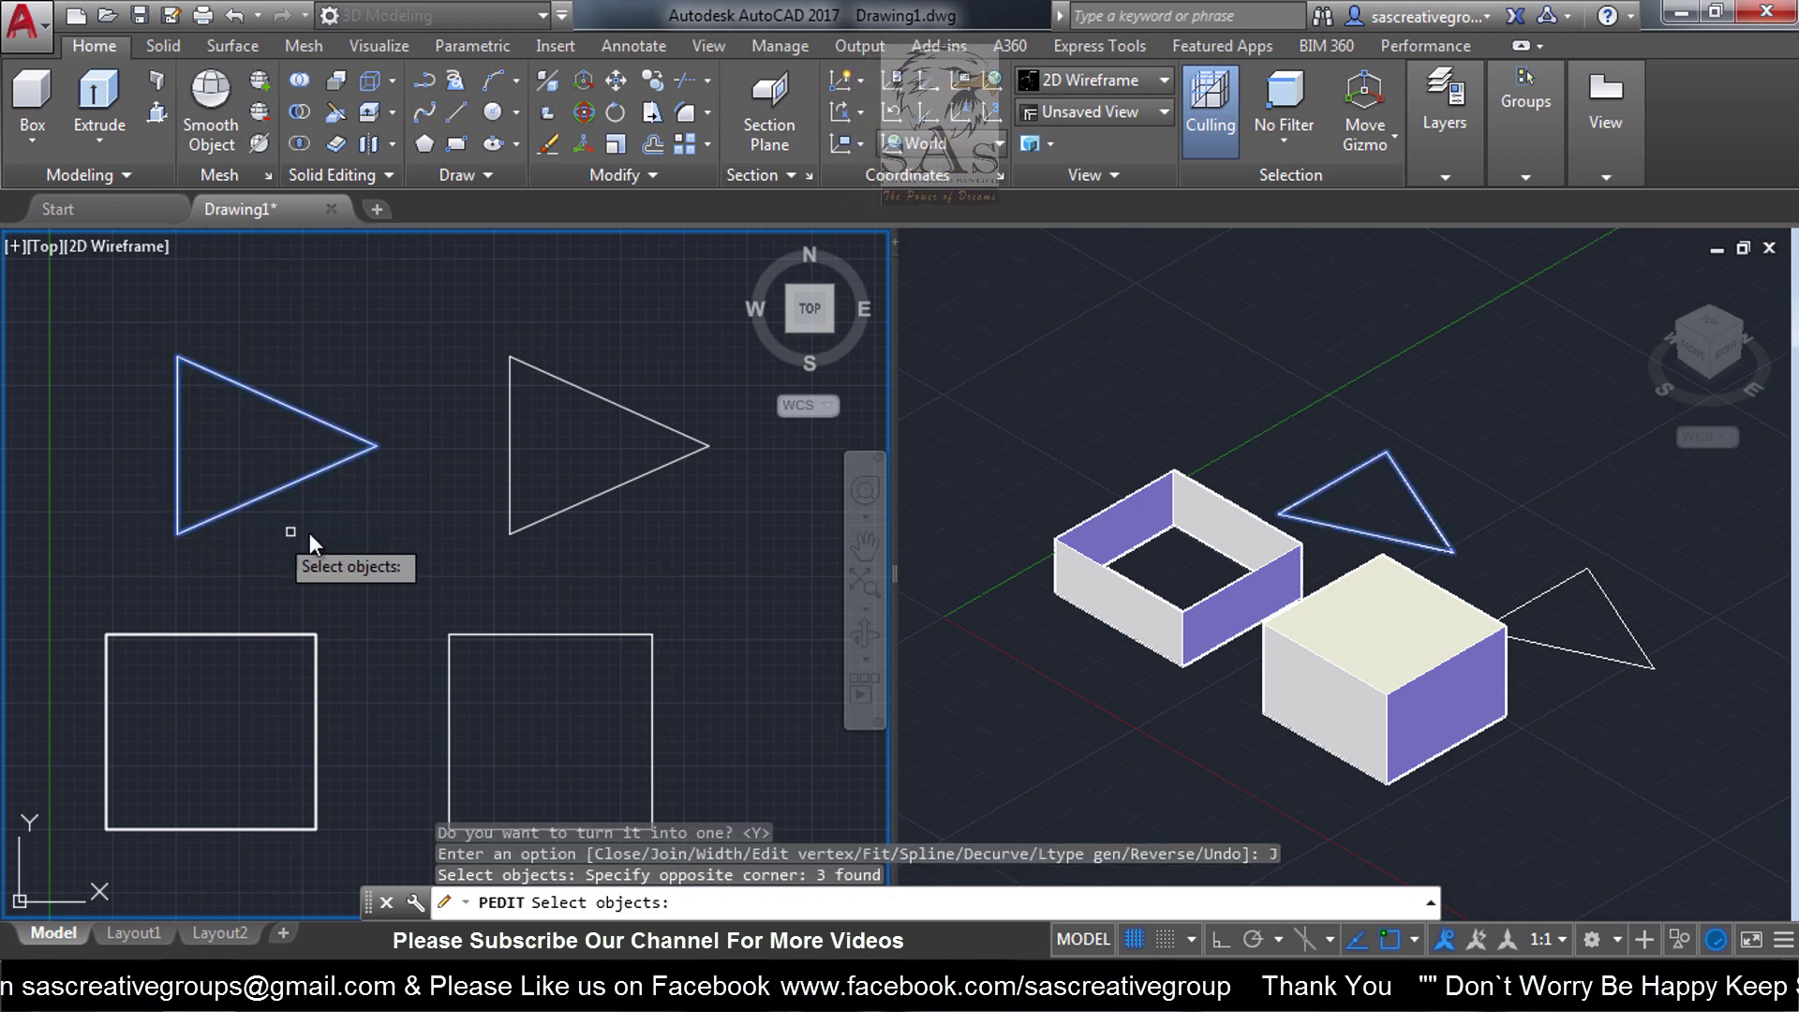
key(Return)
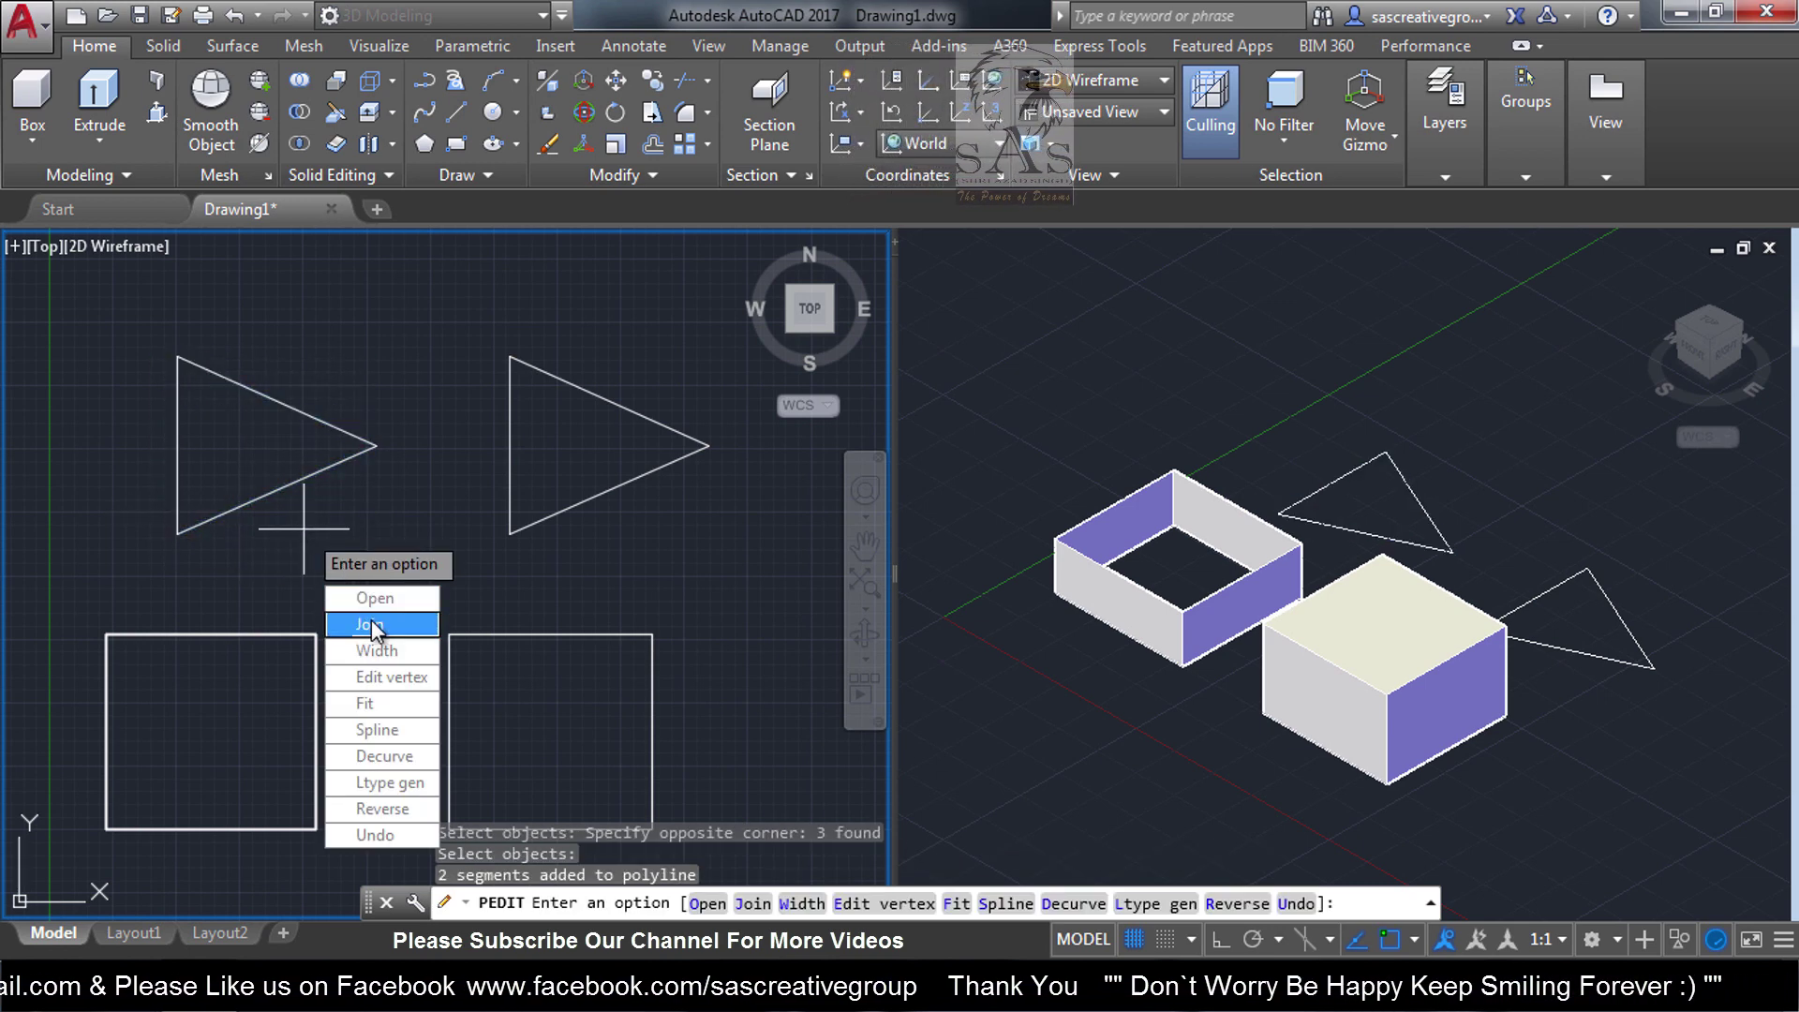
key(Escape)
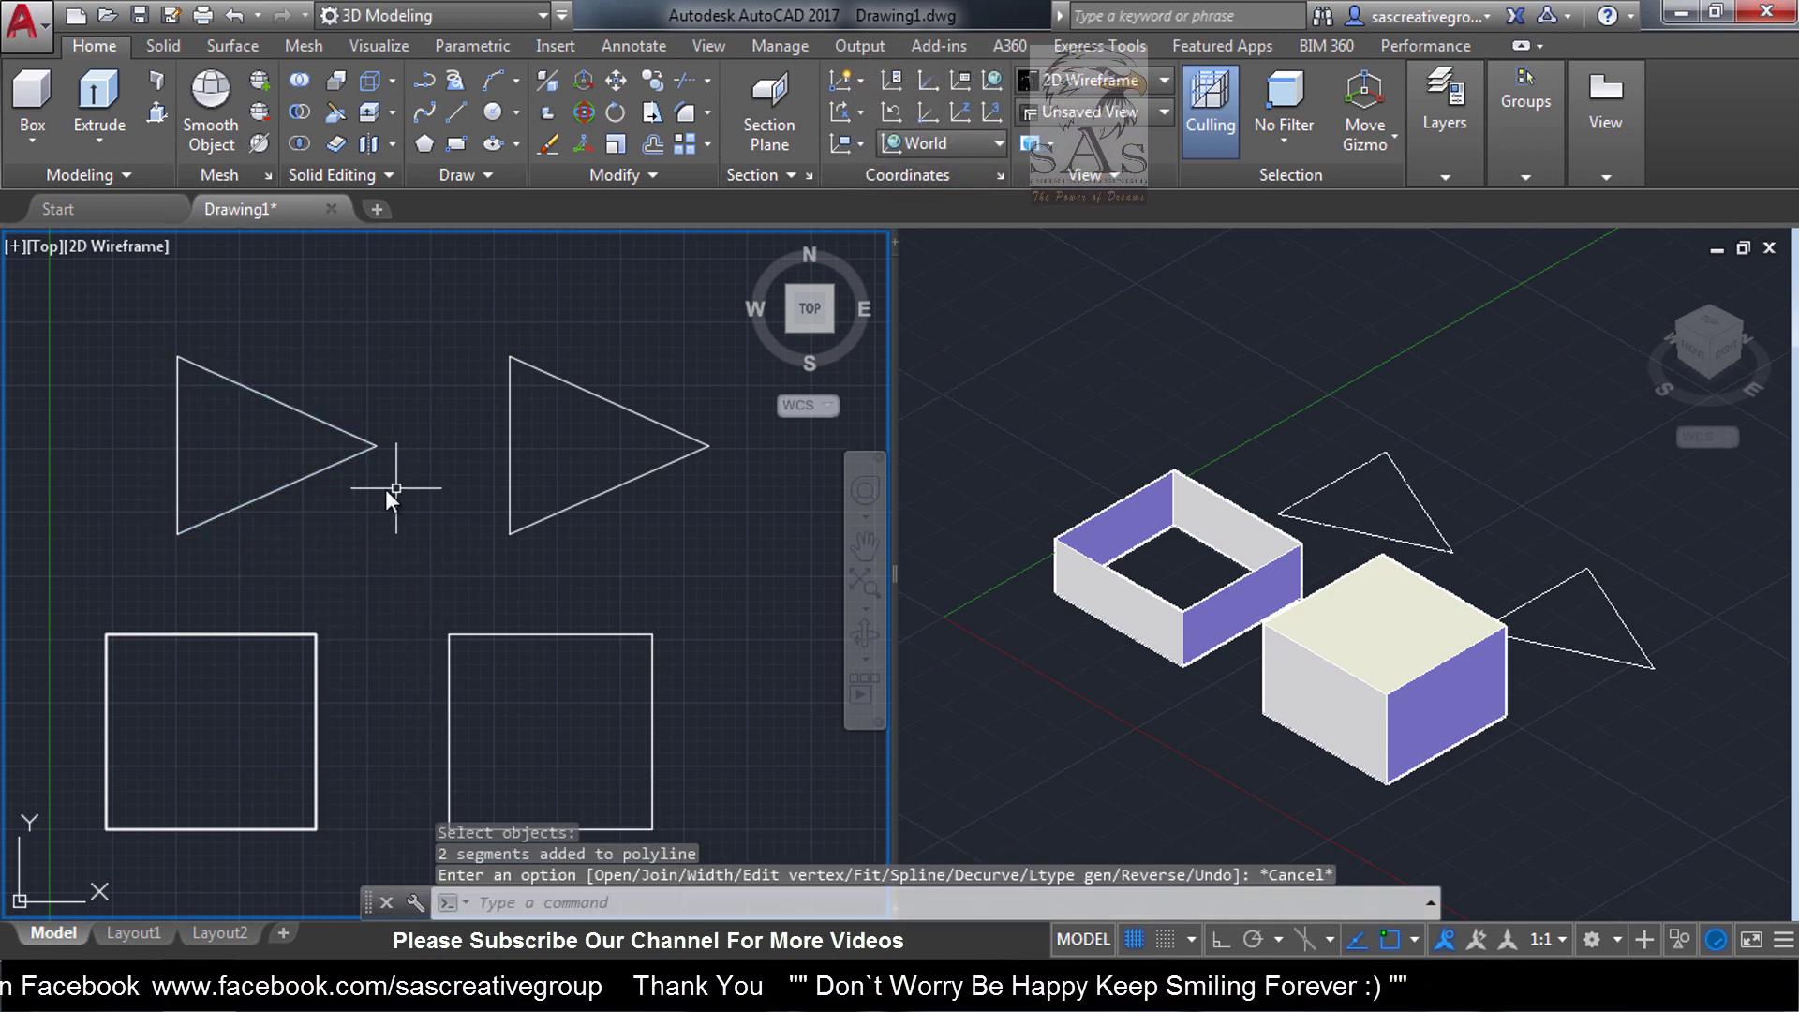
key(Escape)
Check by selection that the left triangle is one piece and the right triangle's edges are separate
click(284, 483)
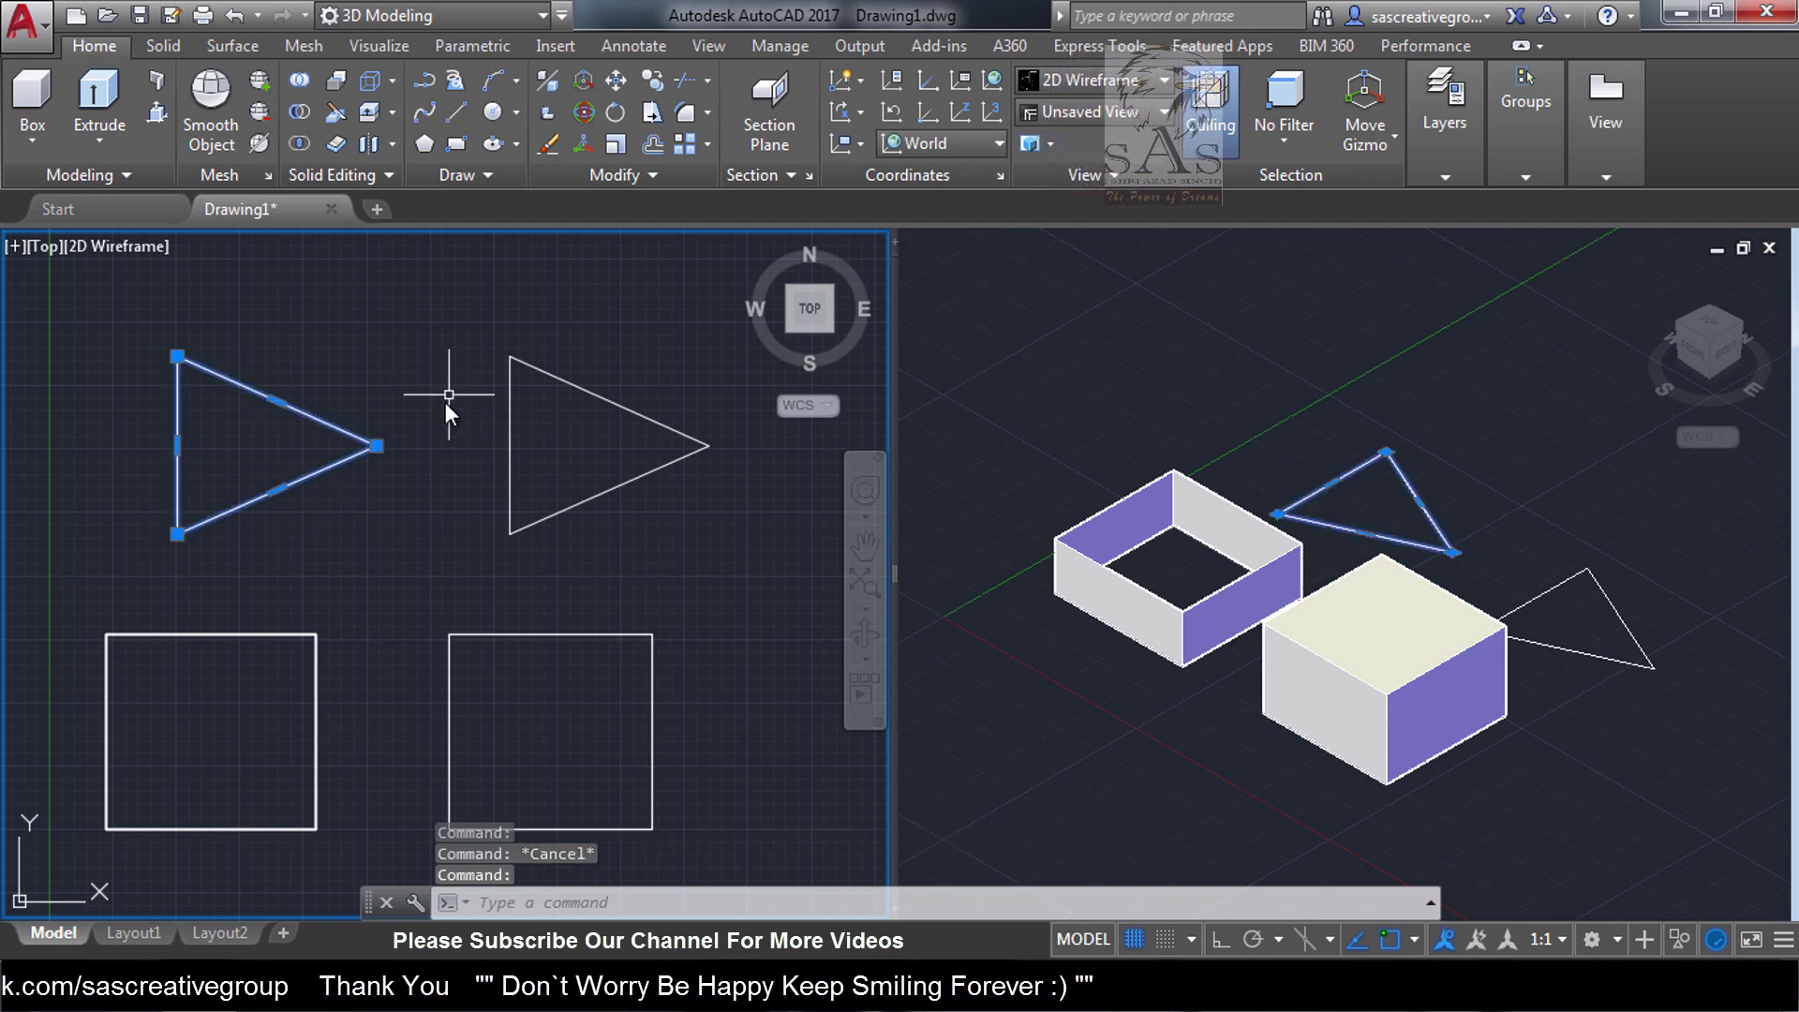
key(Escape)
click(587, 504)
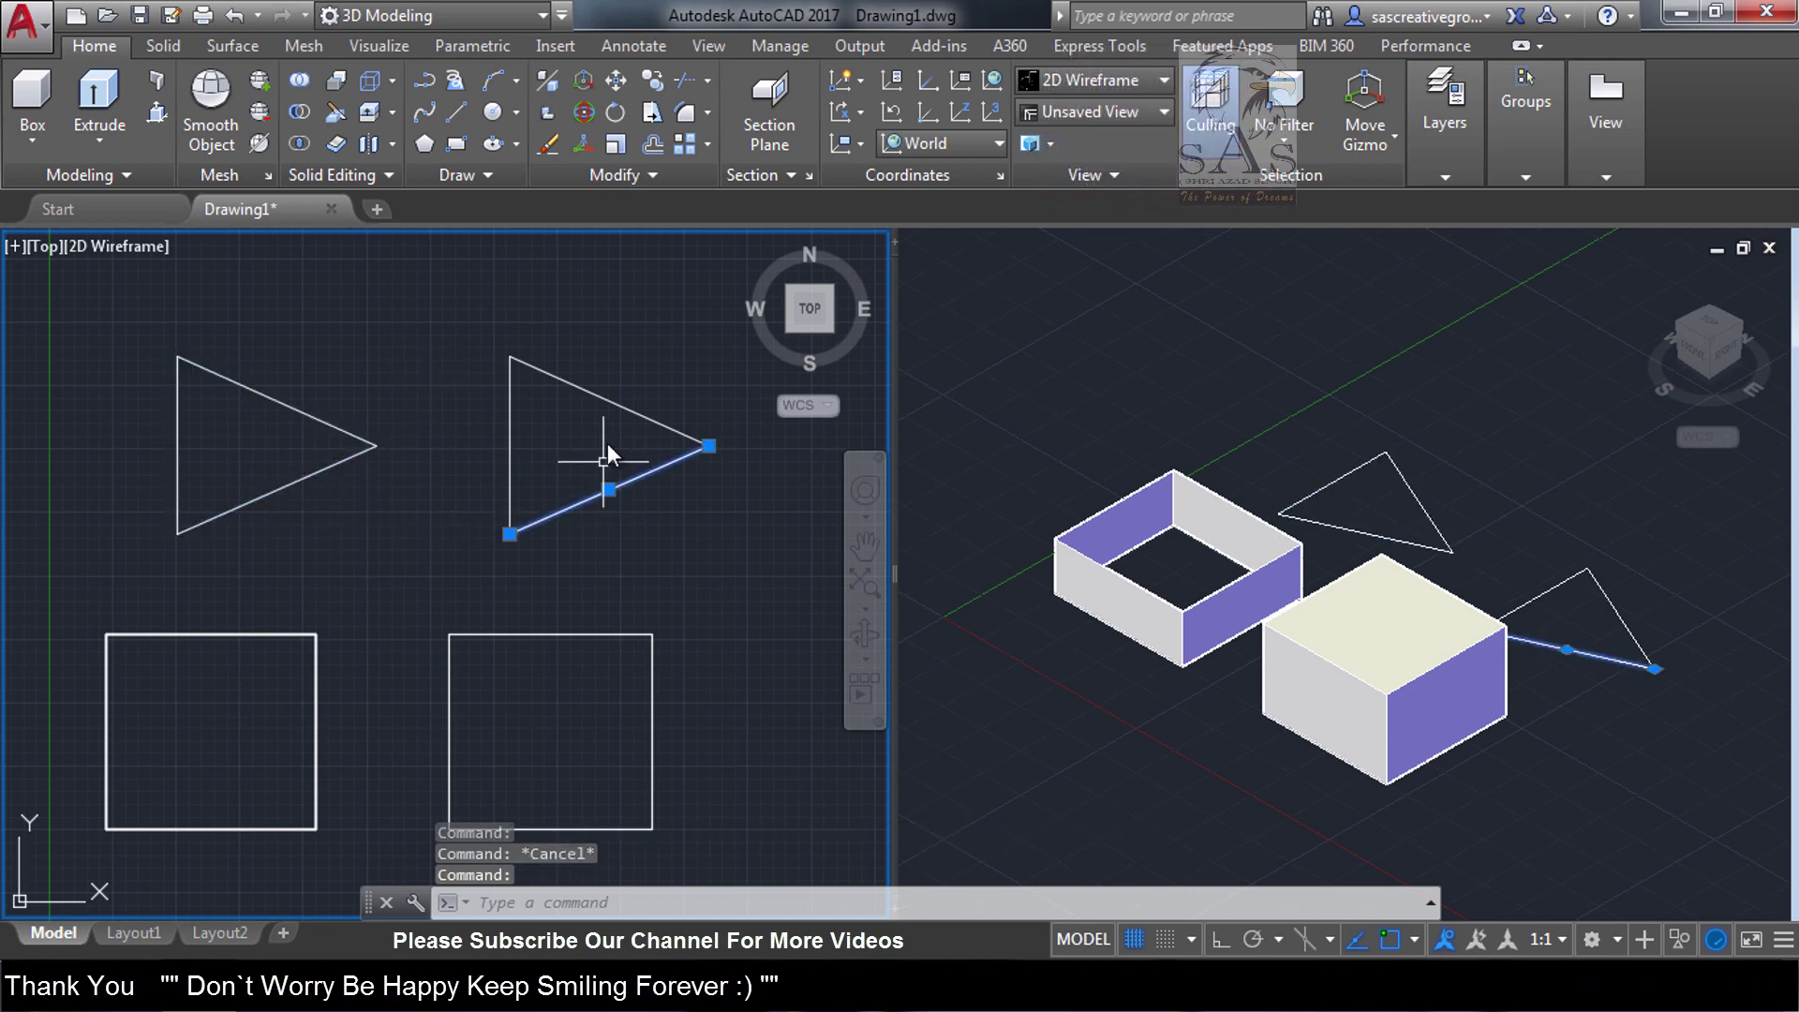
click(614, 414)
key(Escape)
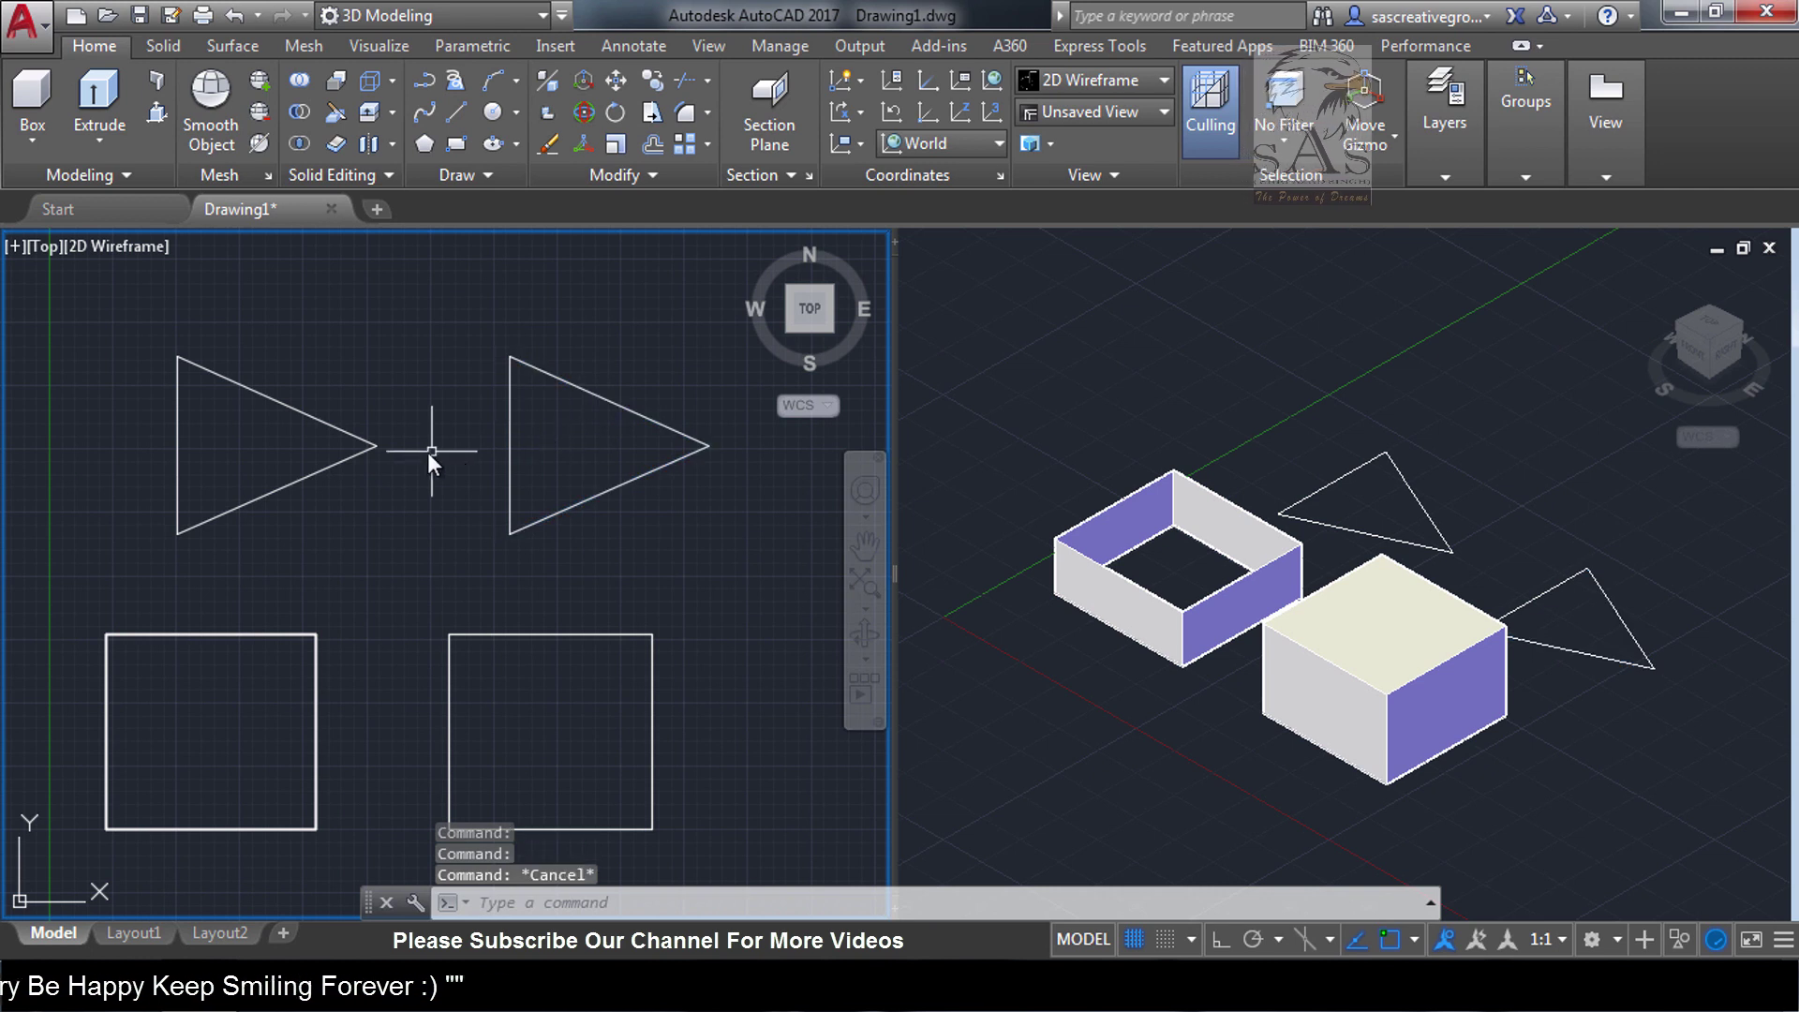
text(ext)
Extrude the joined left triangle 3 units into a solid triangular prism
key(Return)
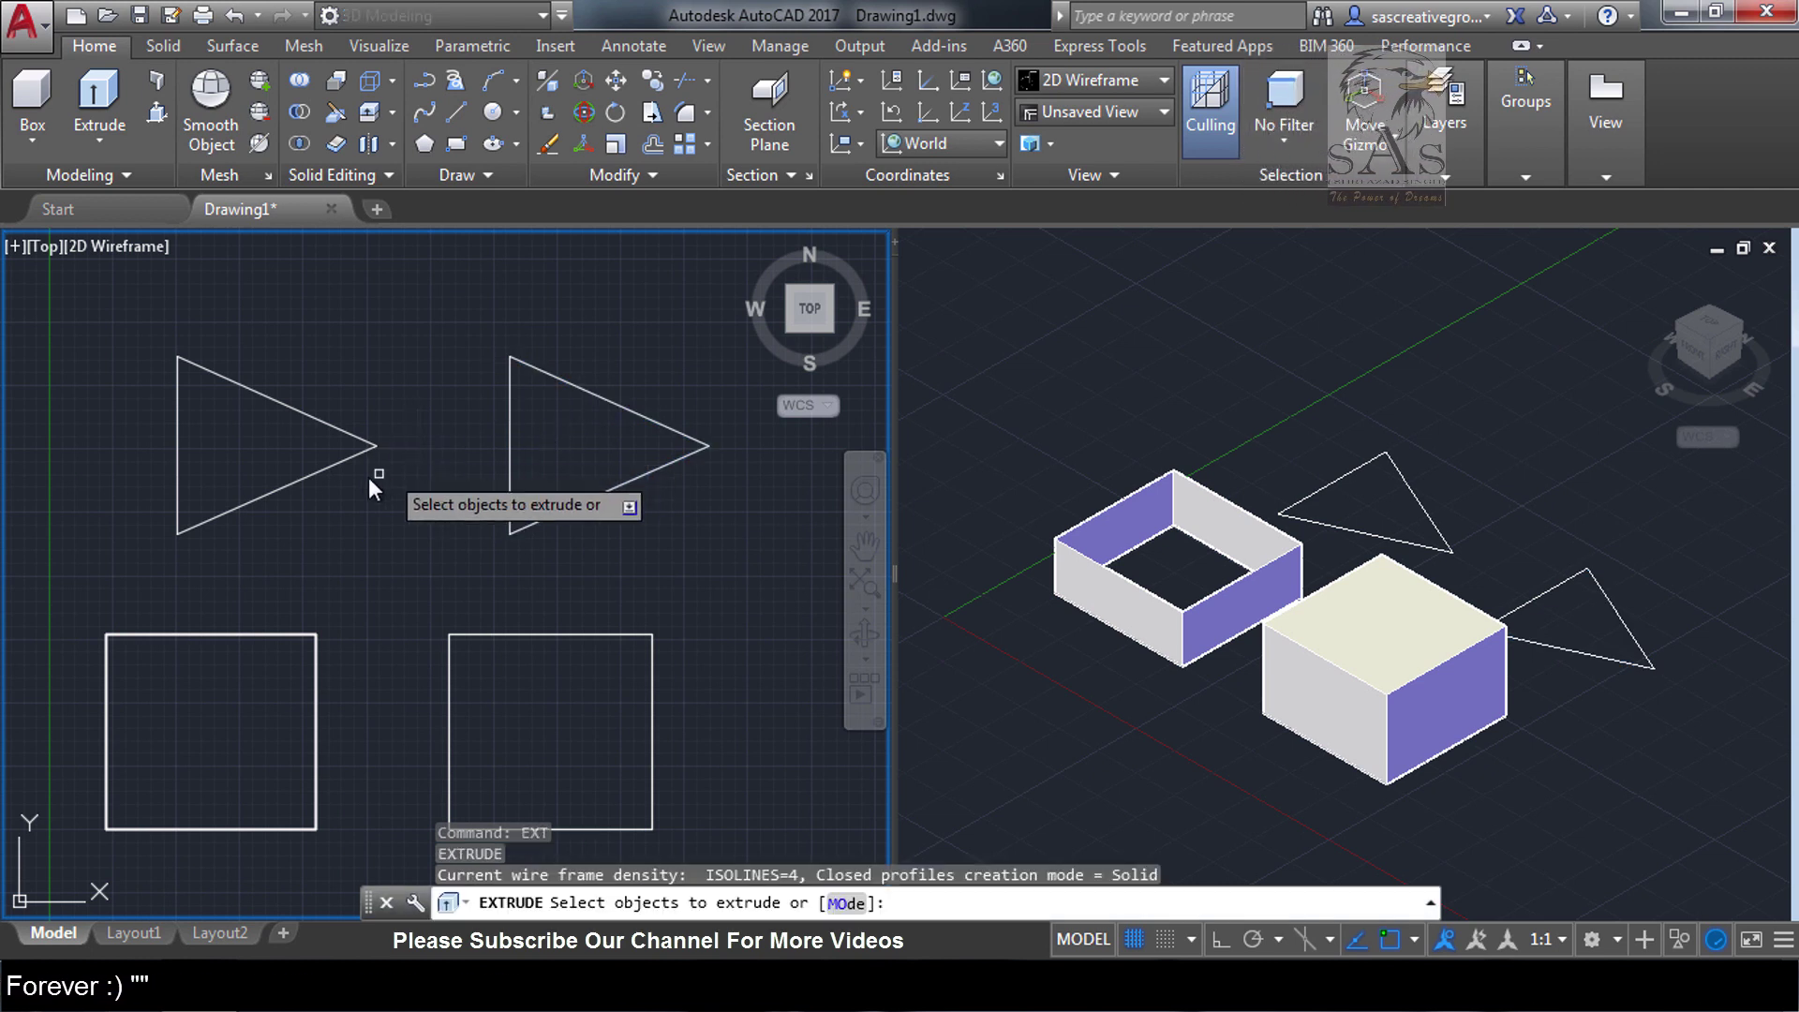
click(312, 419)
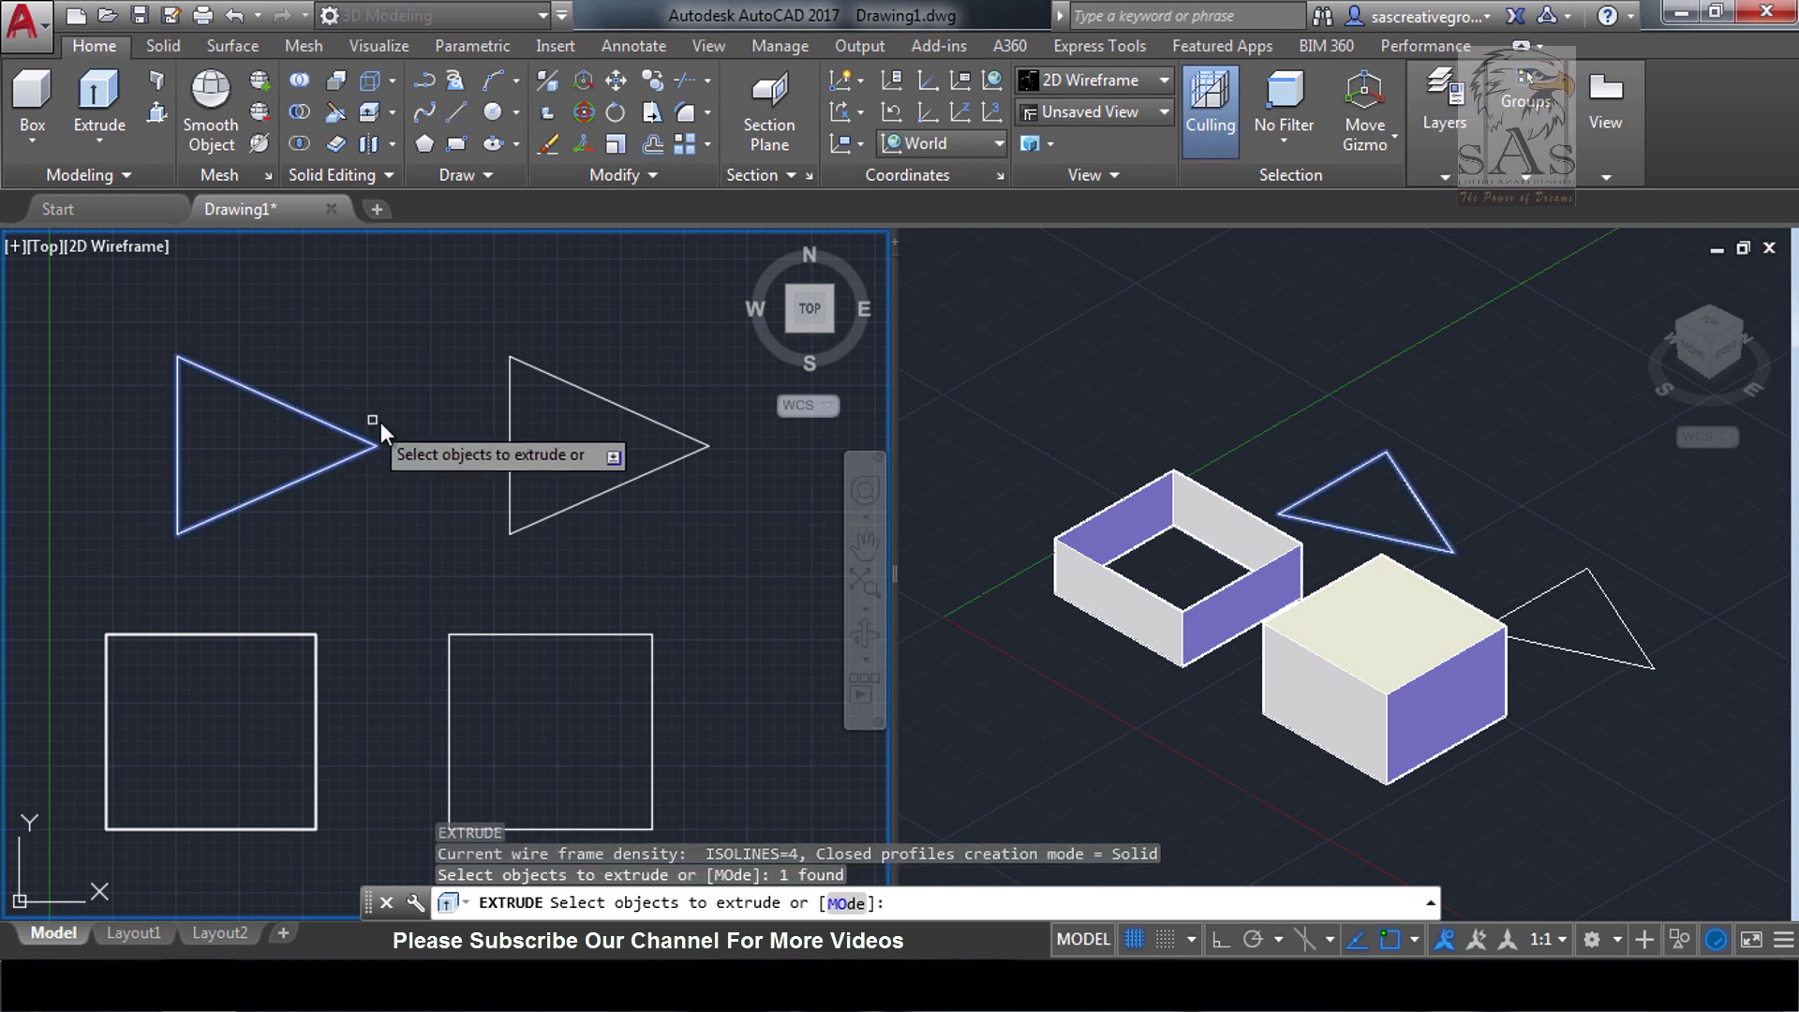
right_click(396, 479)
click(448, 502)
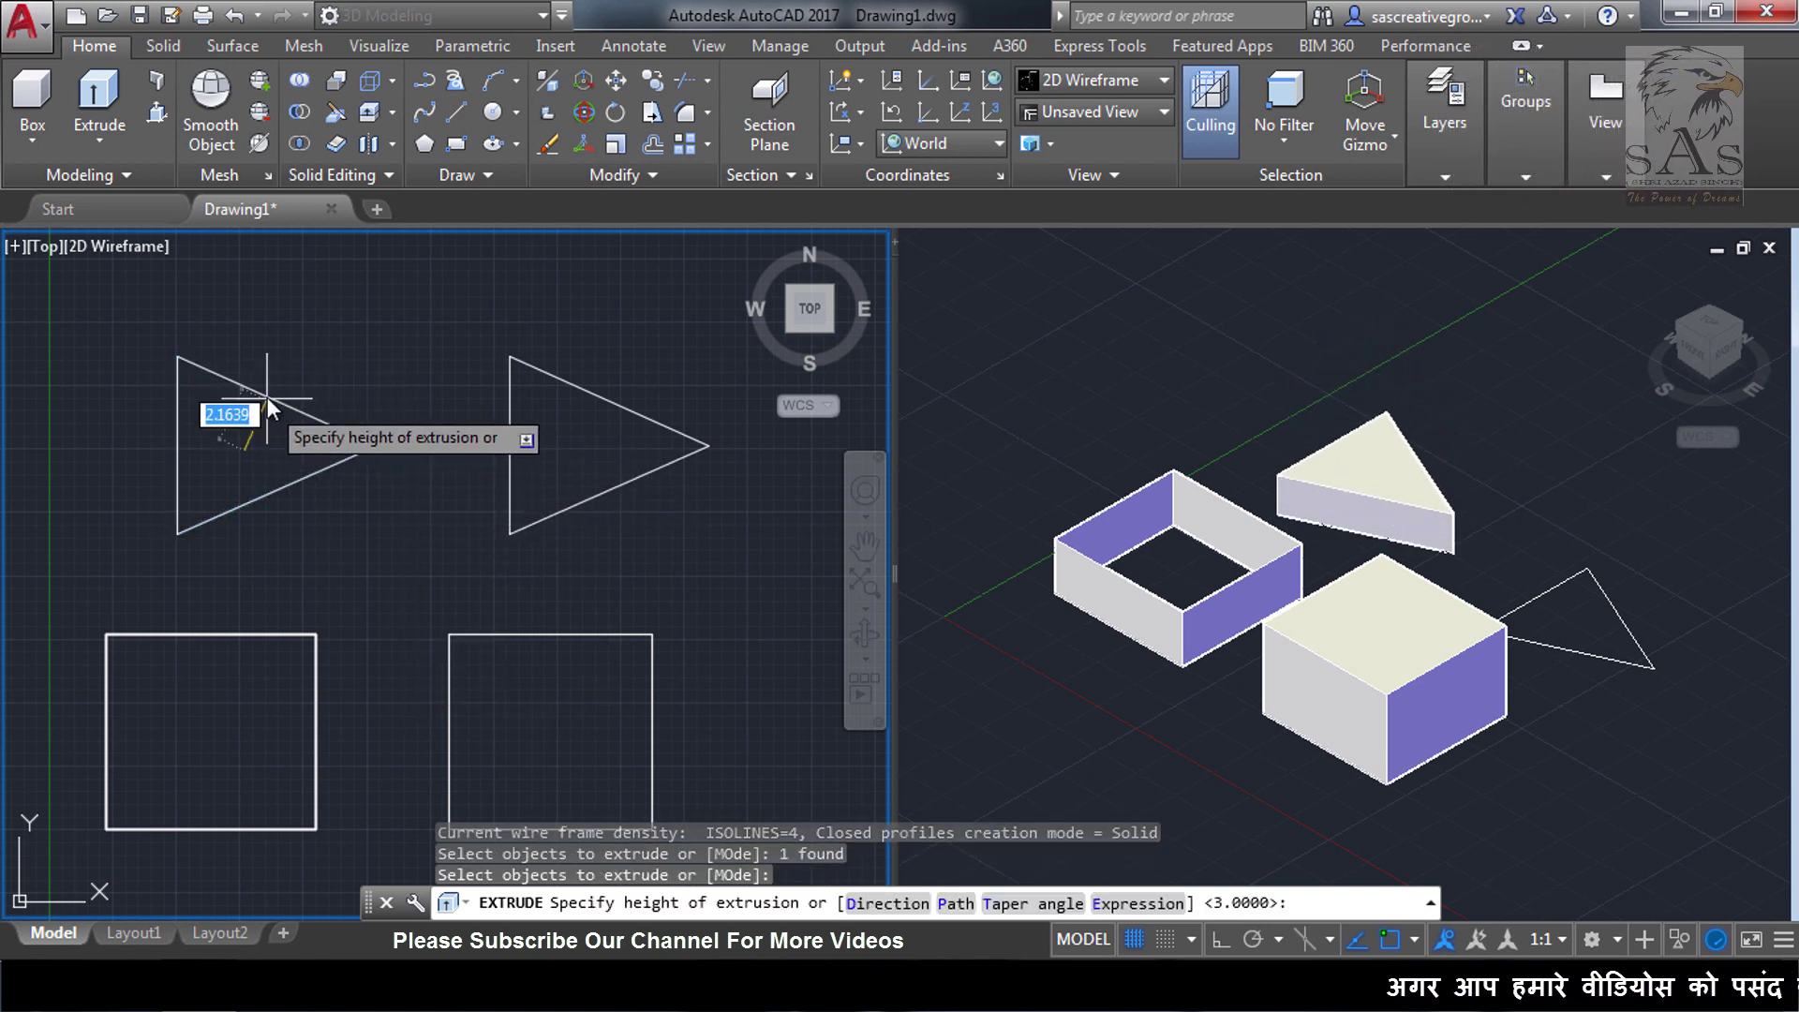
text(3)
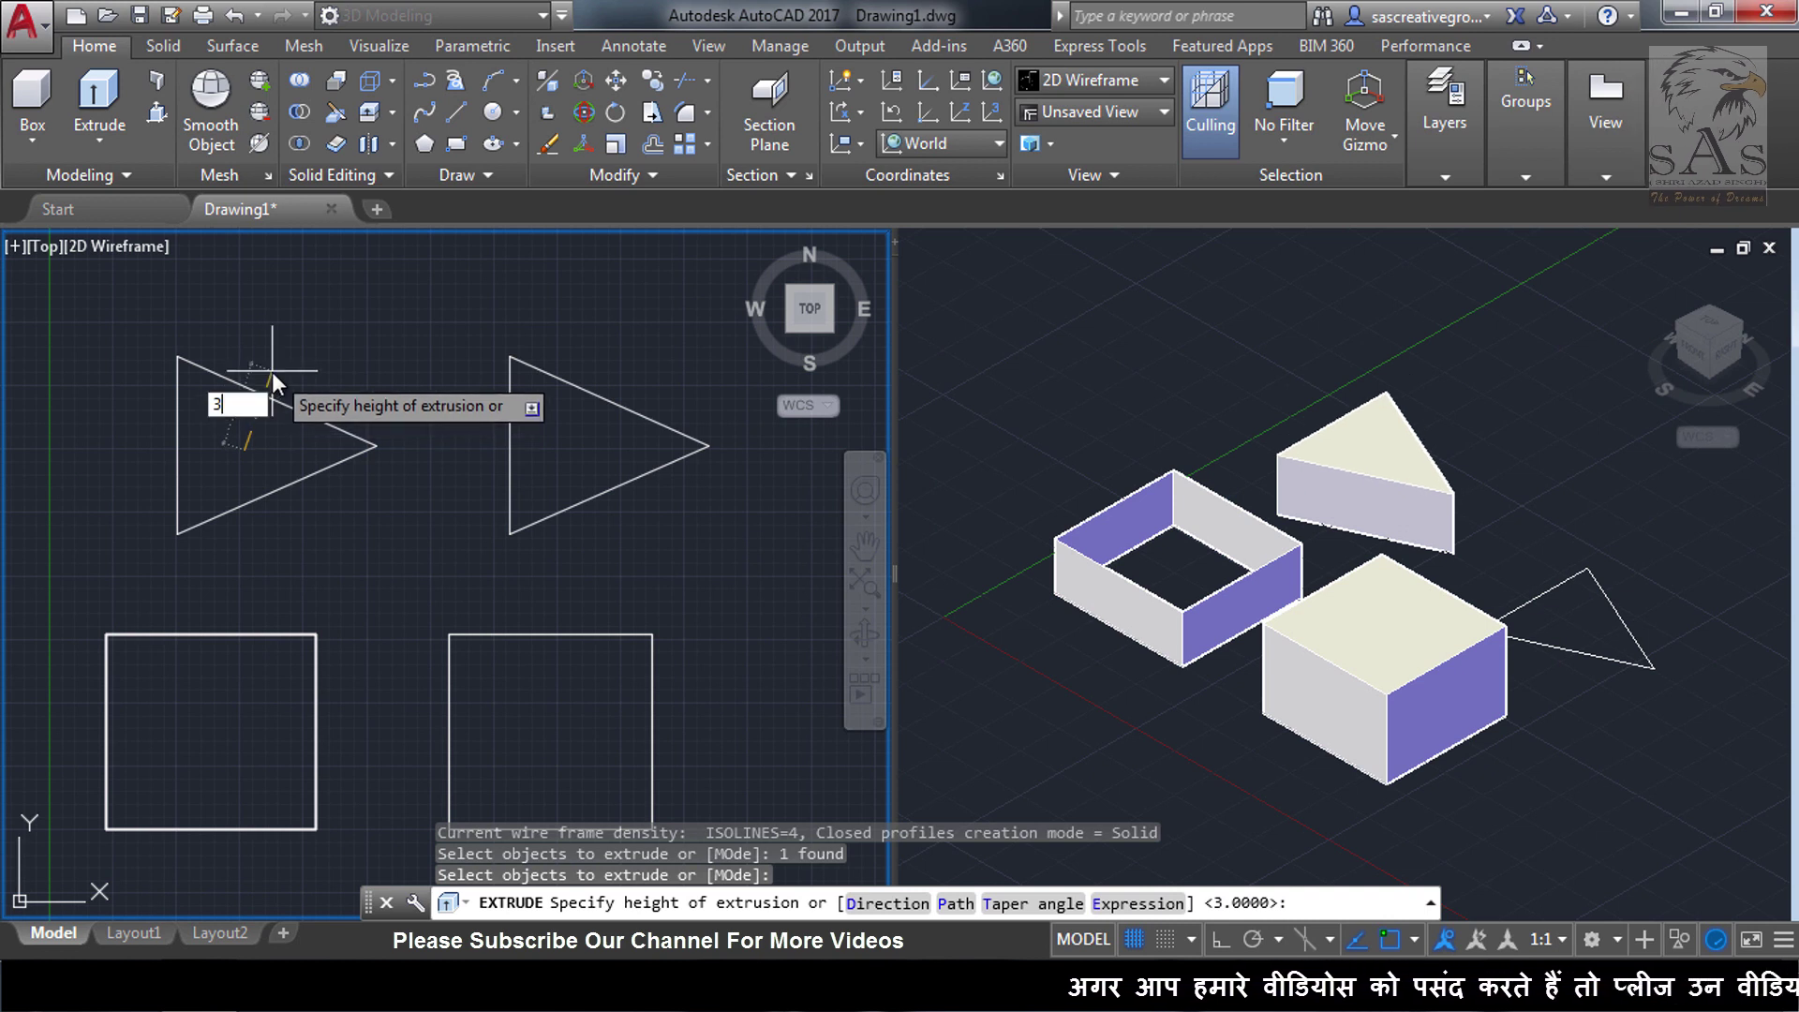
key(Return)
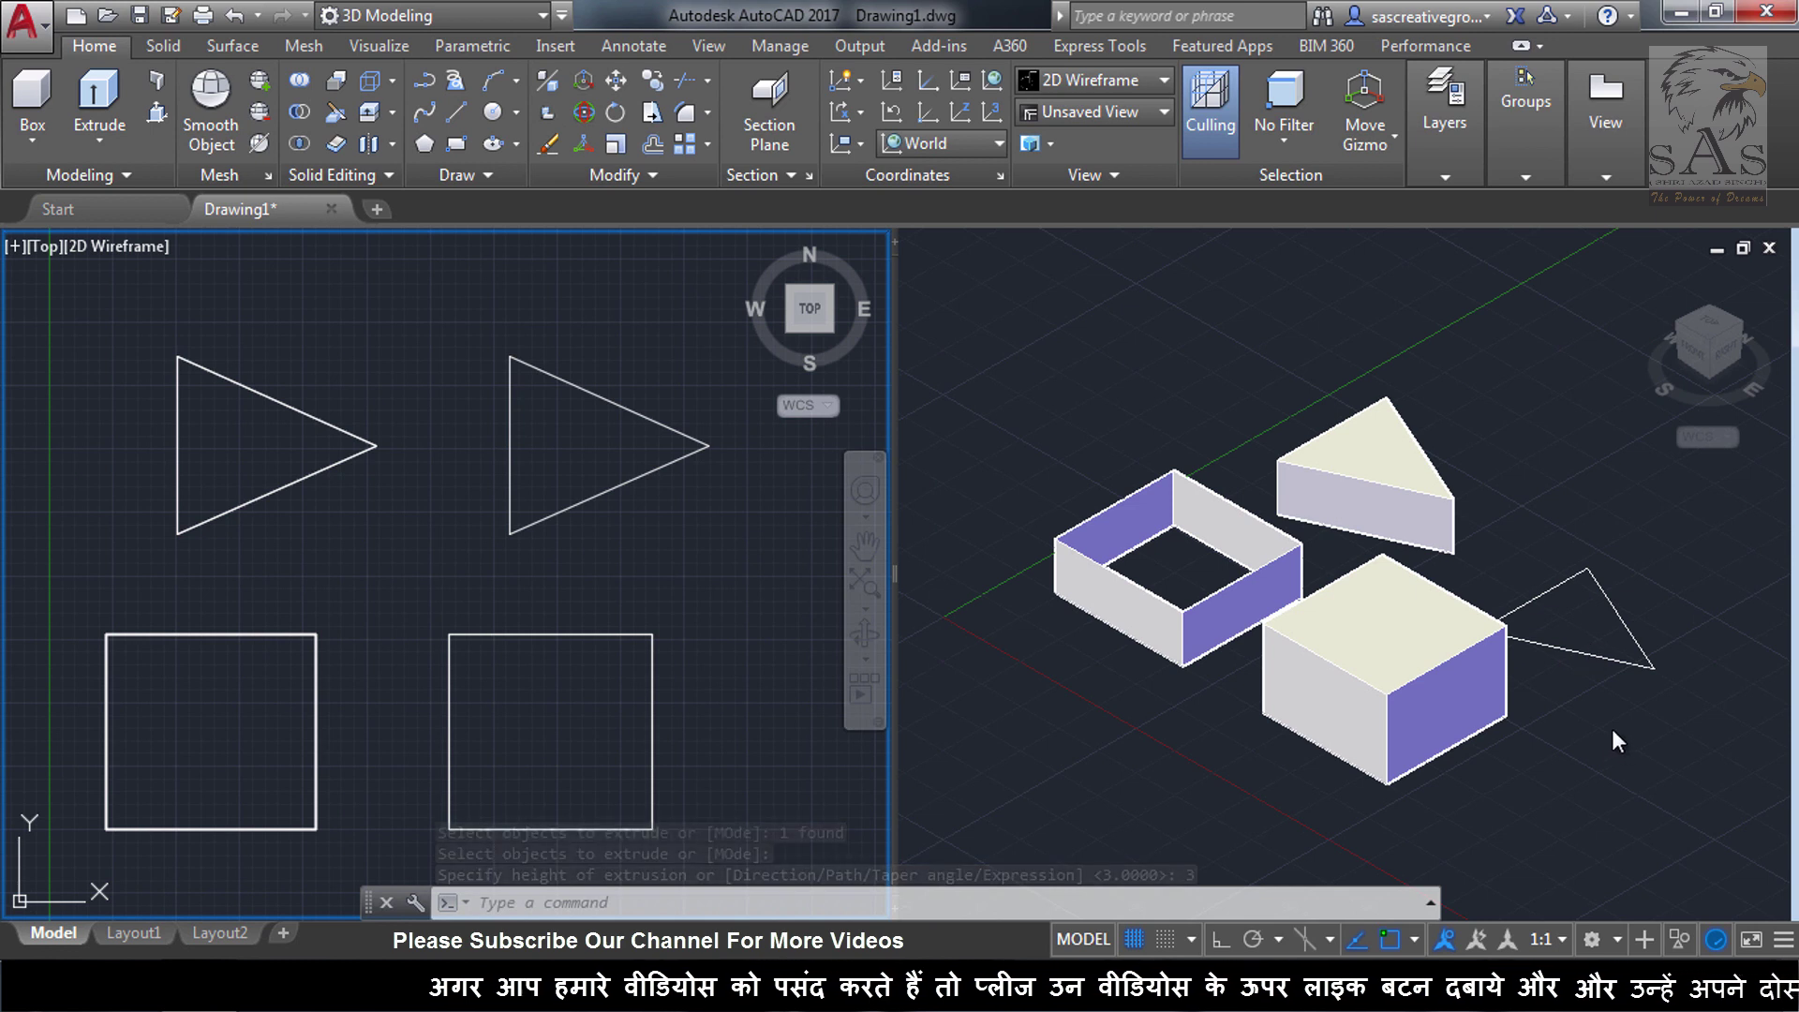
In the 3D viewport, extrude the right triangle's three separate edges into open triangular walls
click(1639, 722)
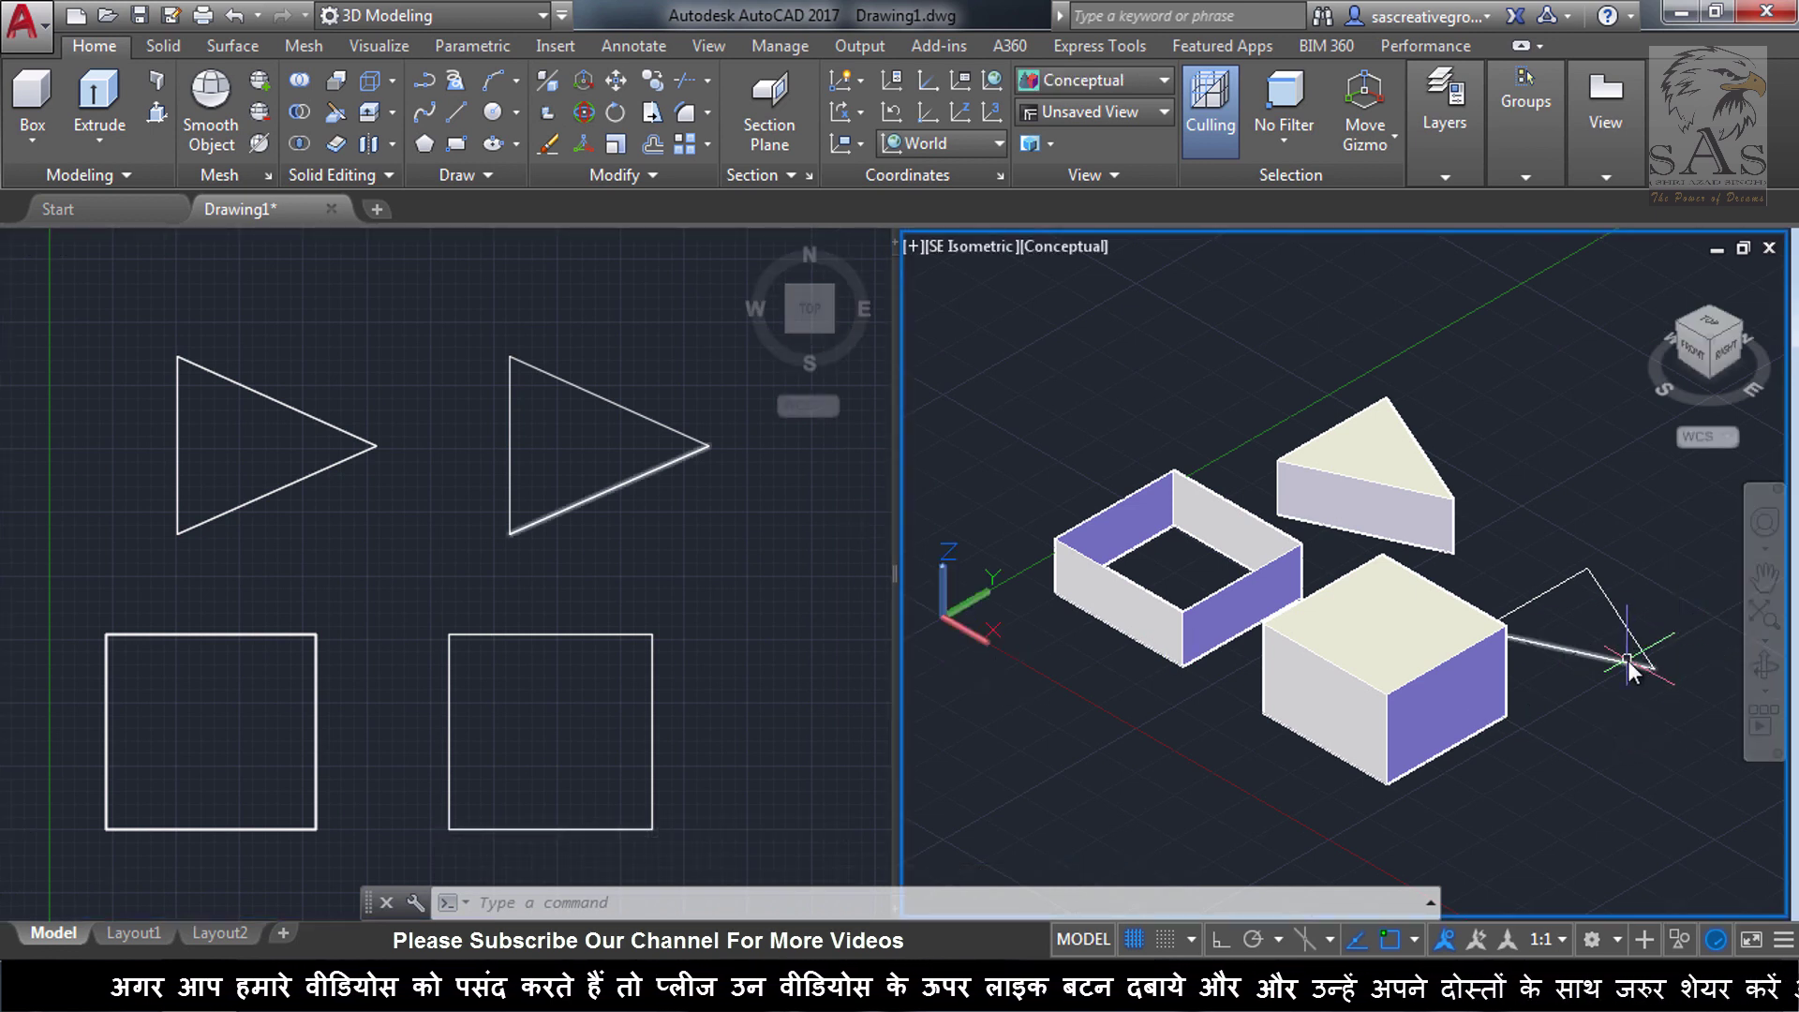
text(EXT)
key(Return)
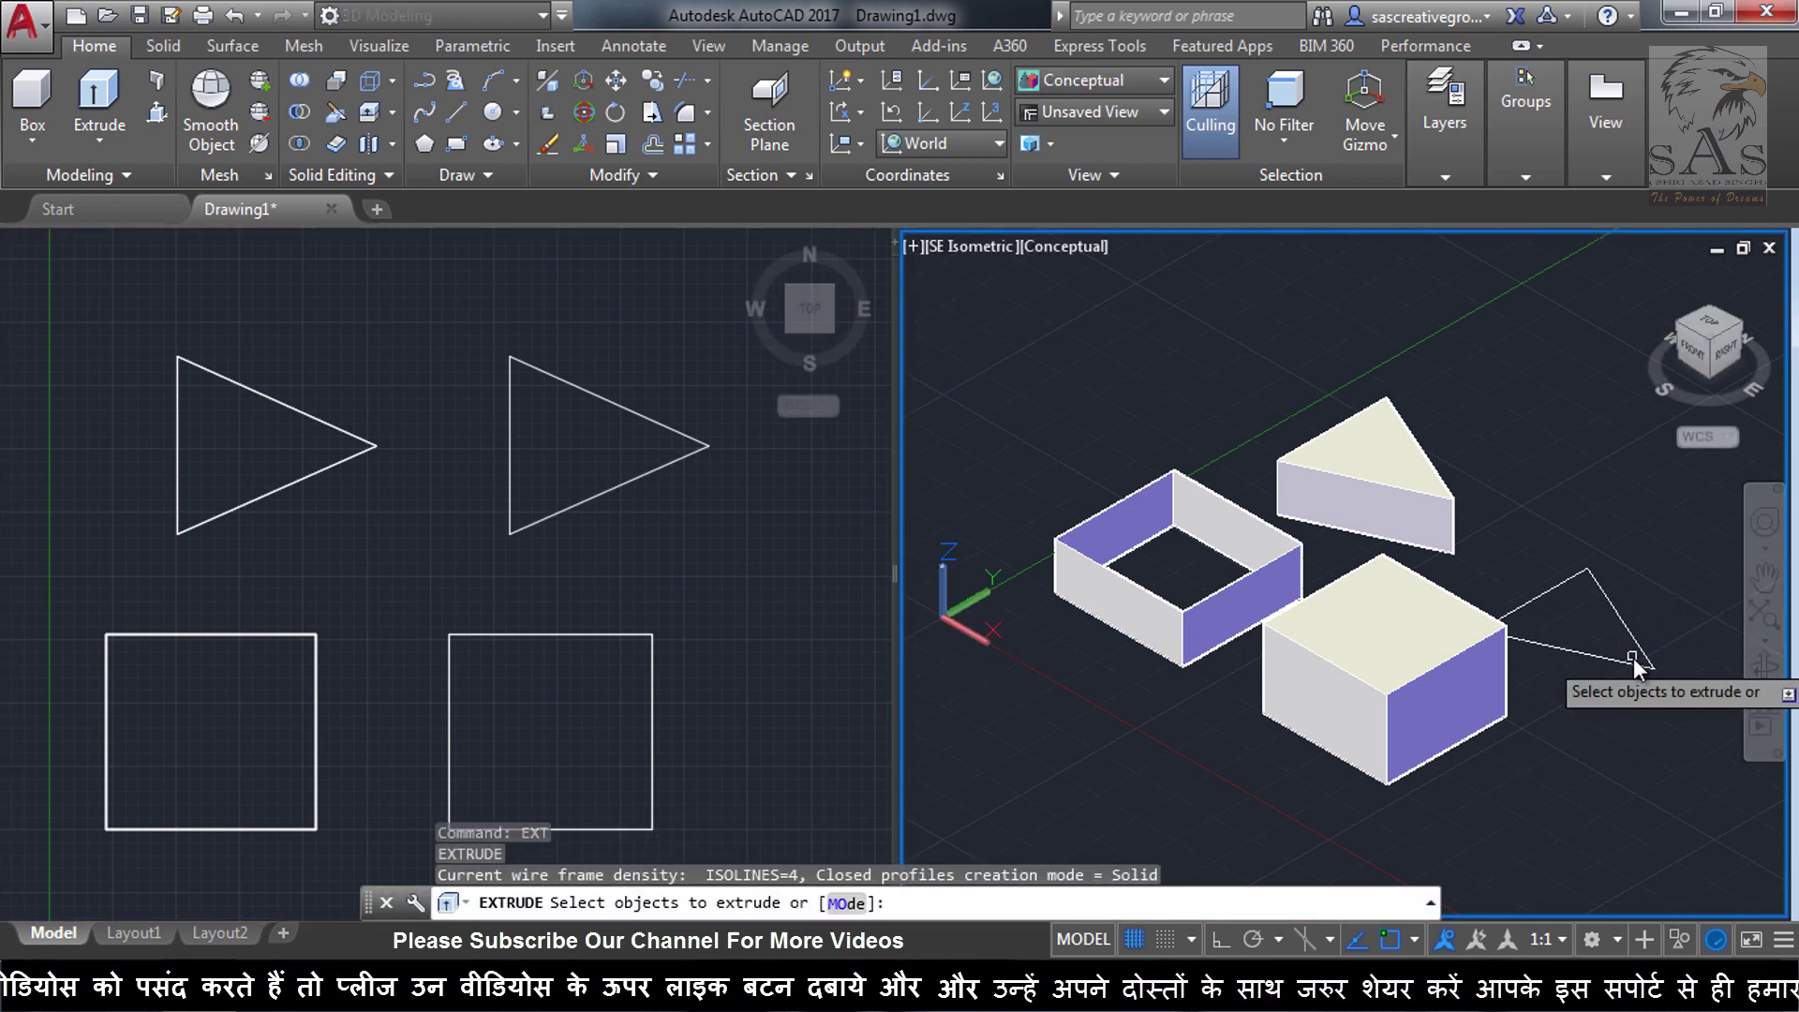
click(1636, 637)
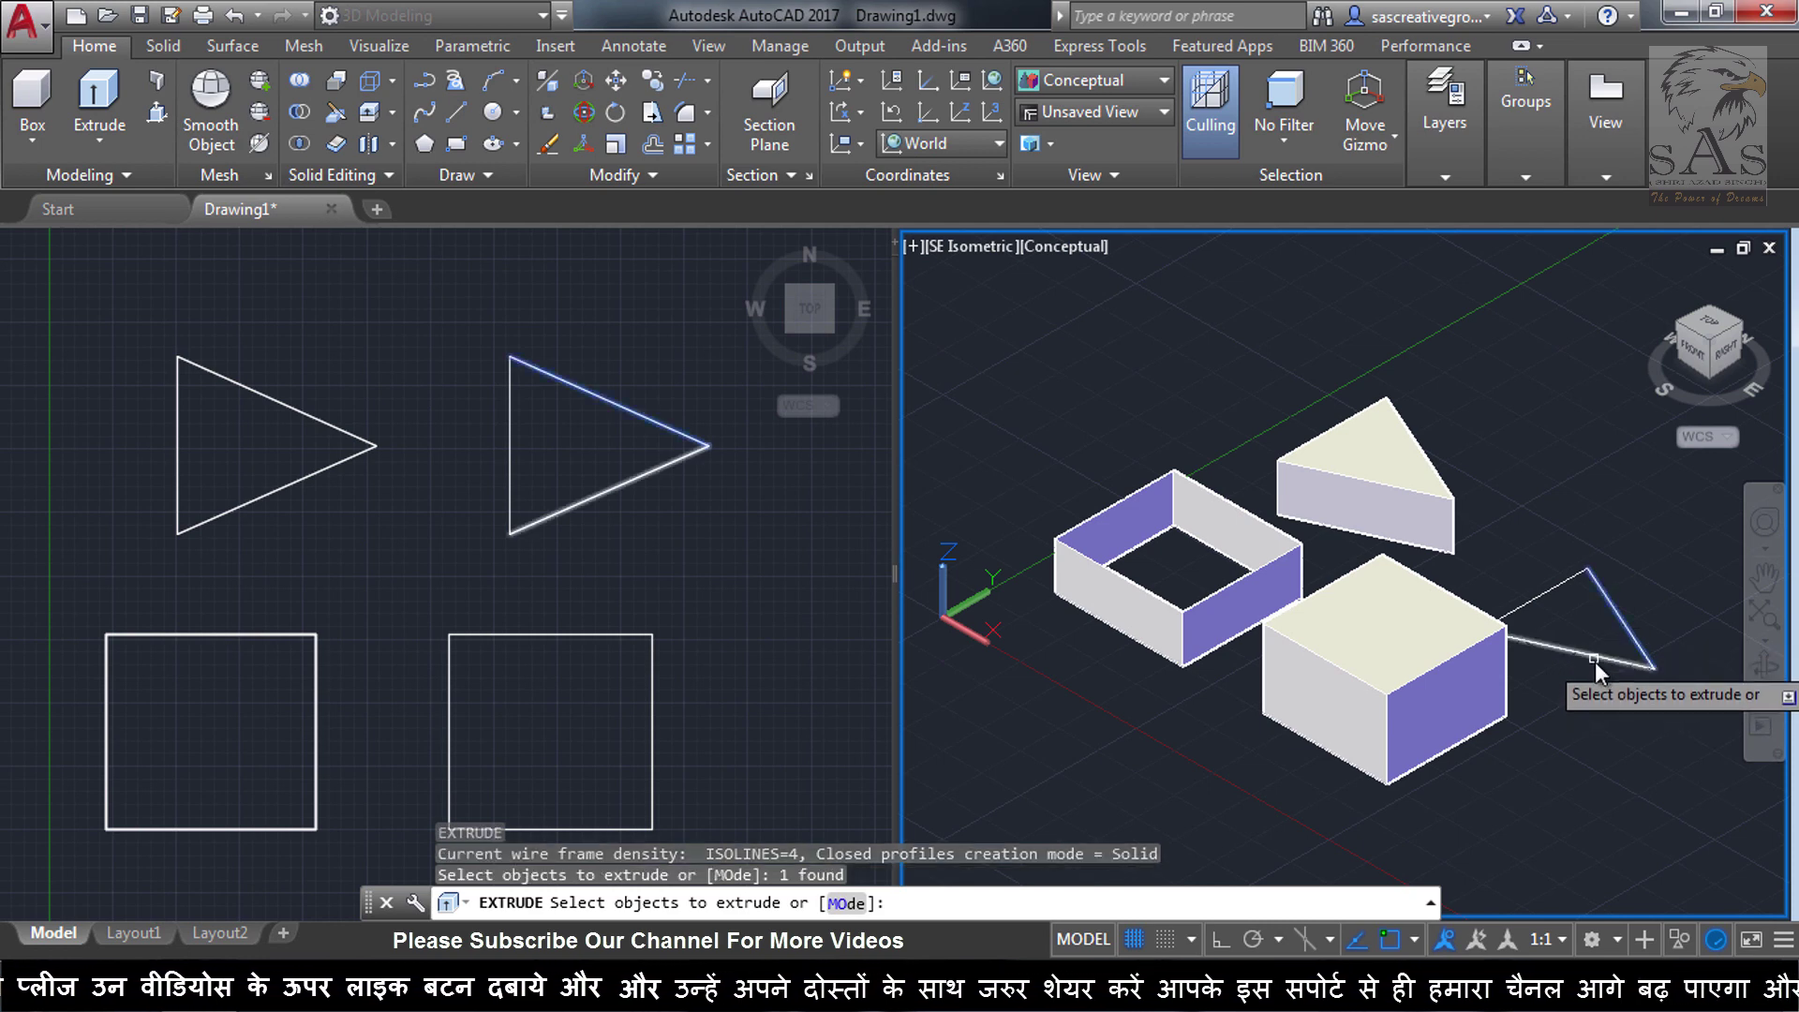
click(1595, 662)
click(1559, 593)
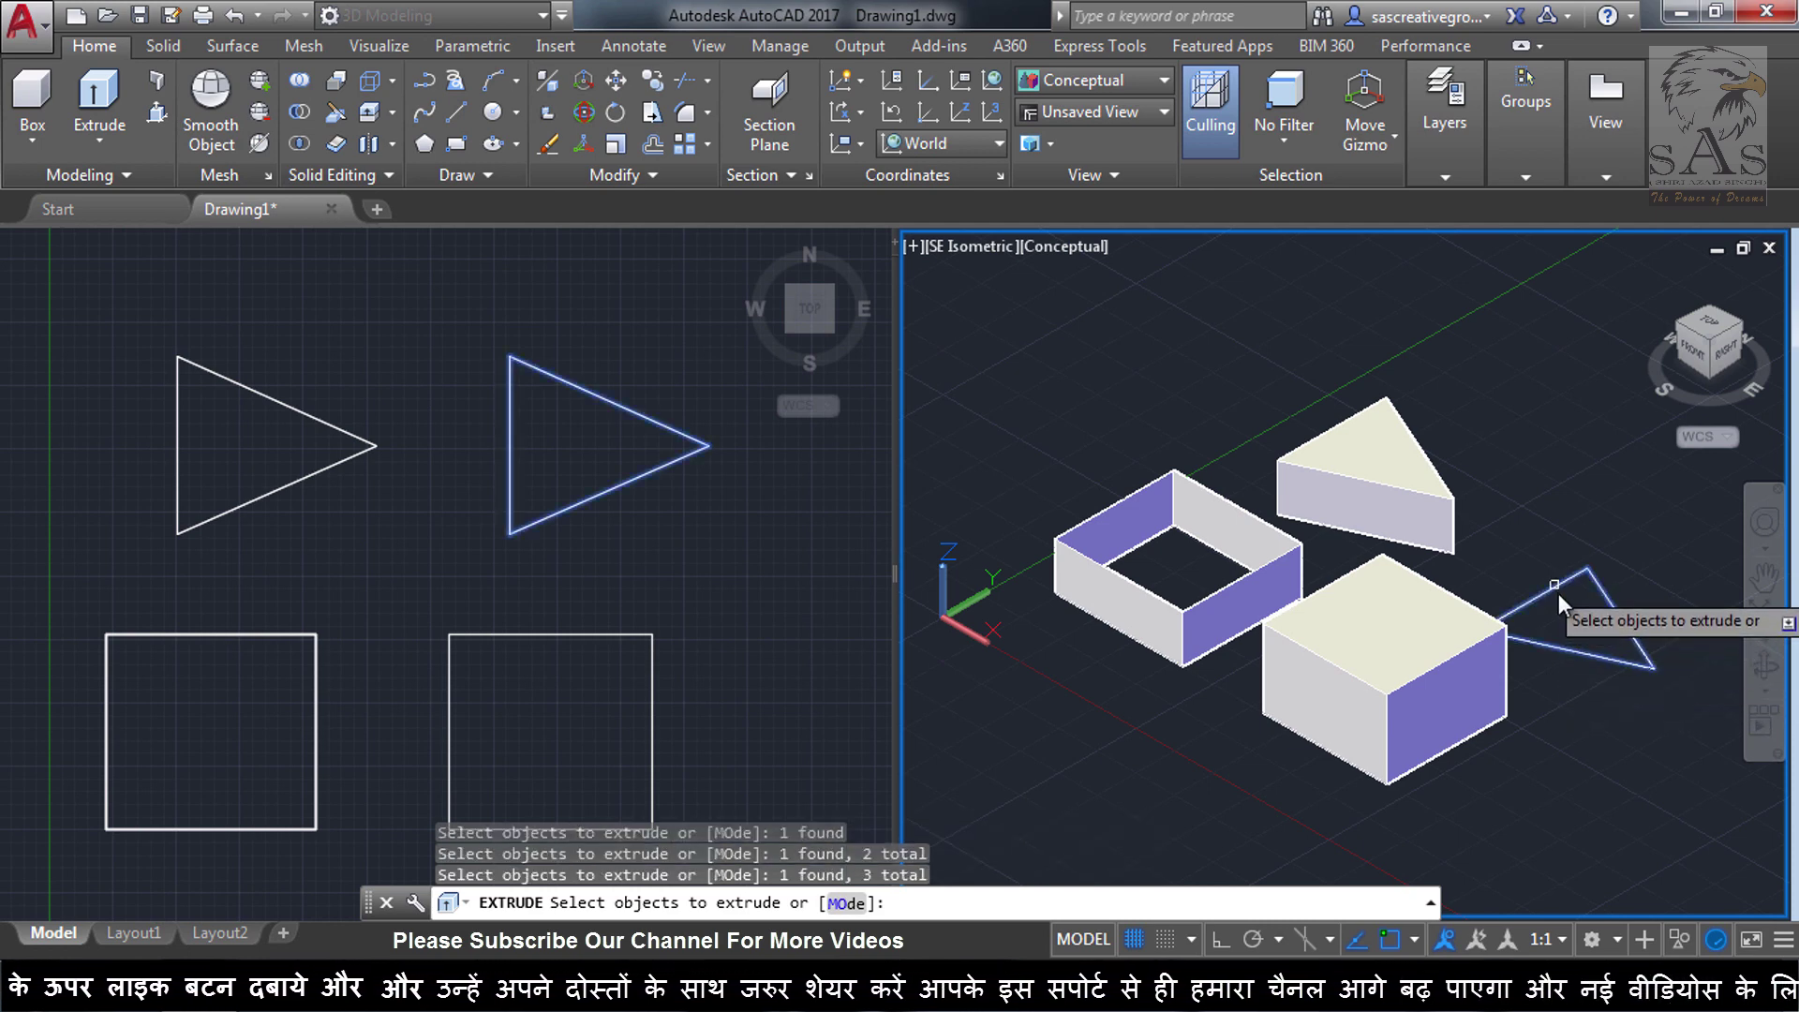
right_click(1594, 628)
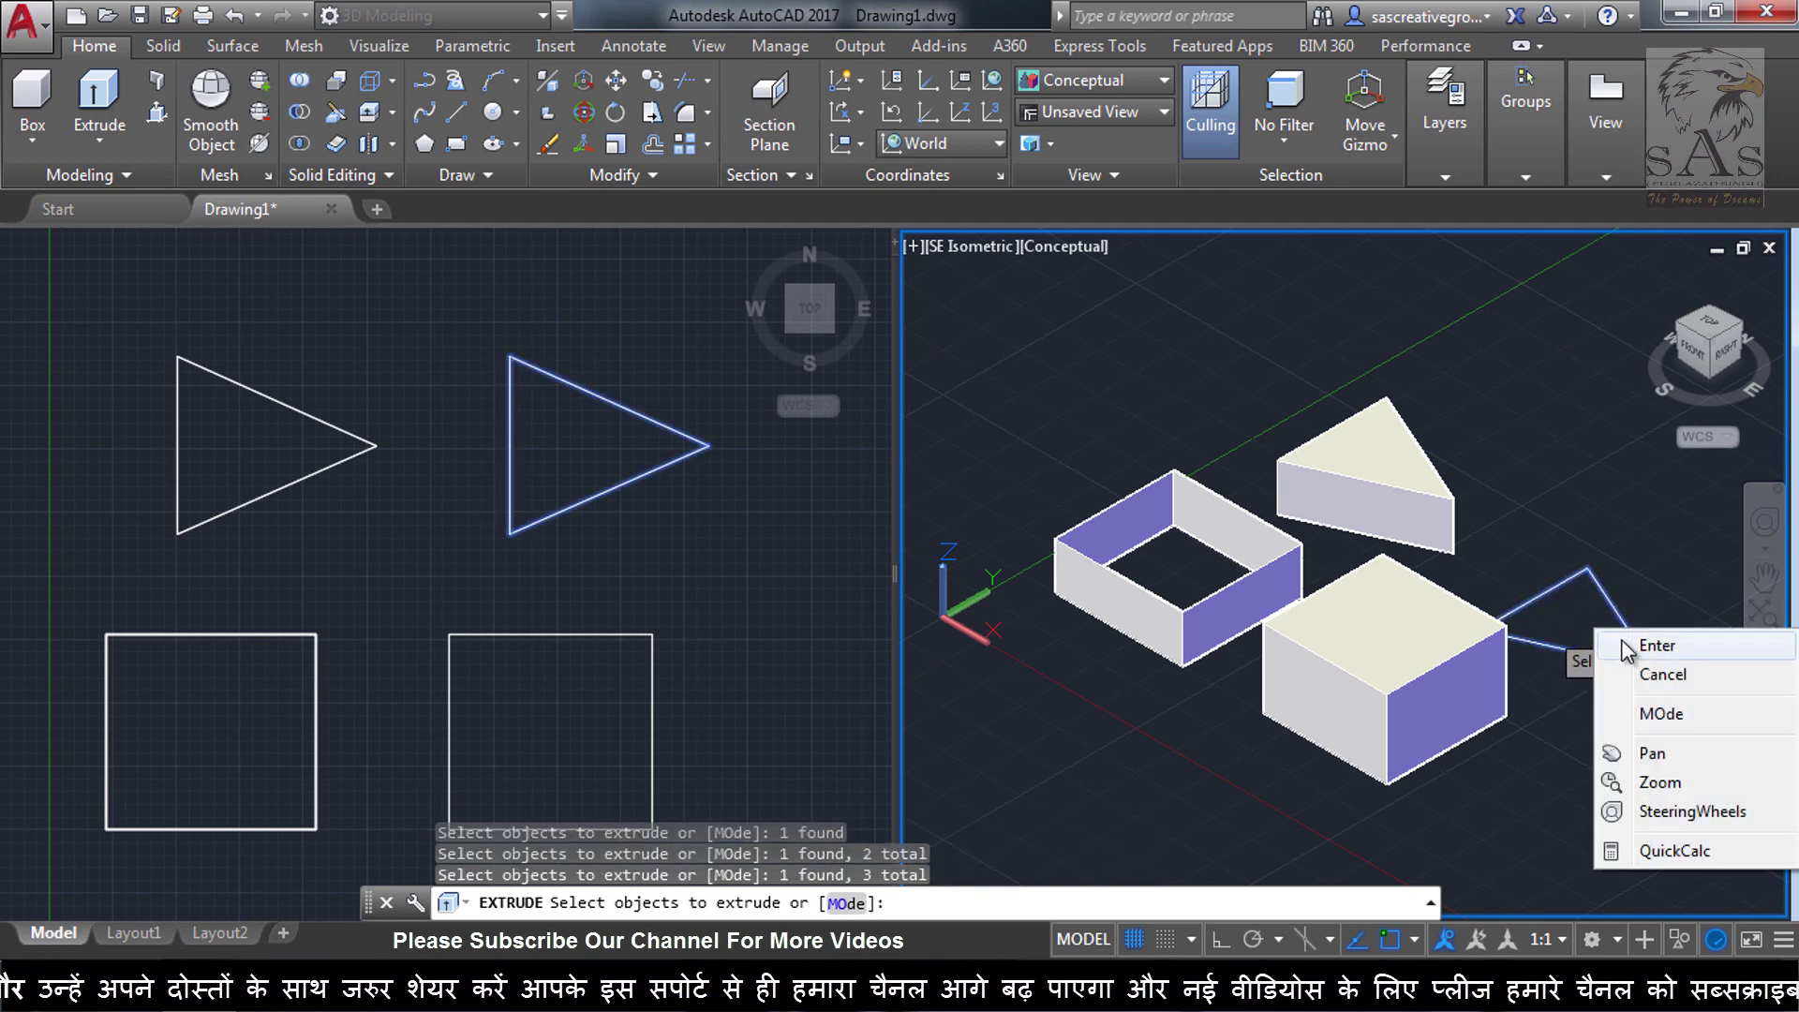
click(1655, 646)
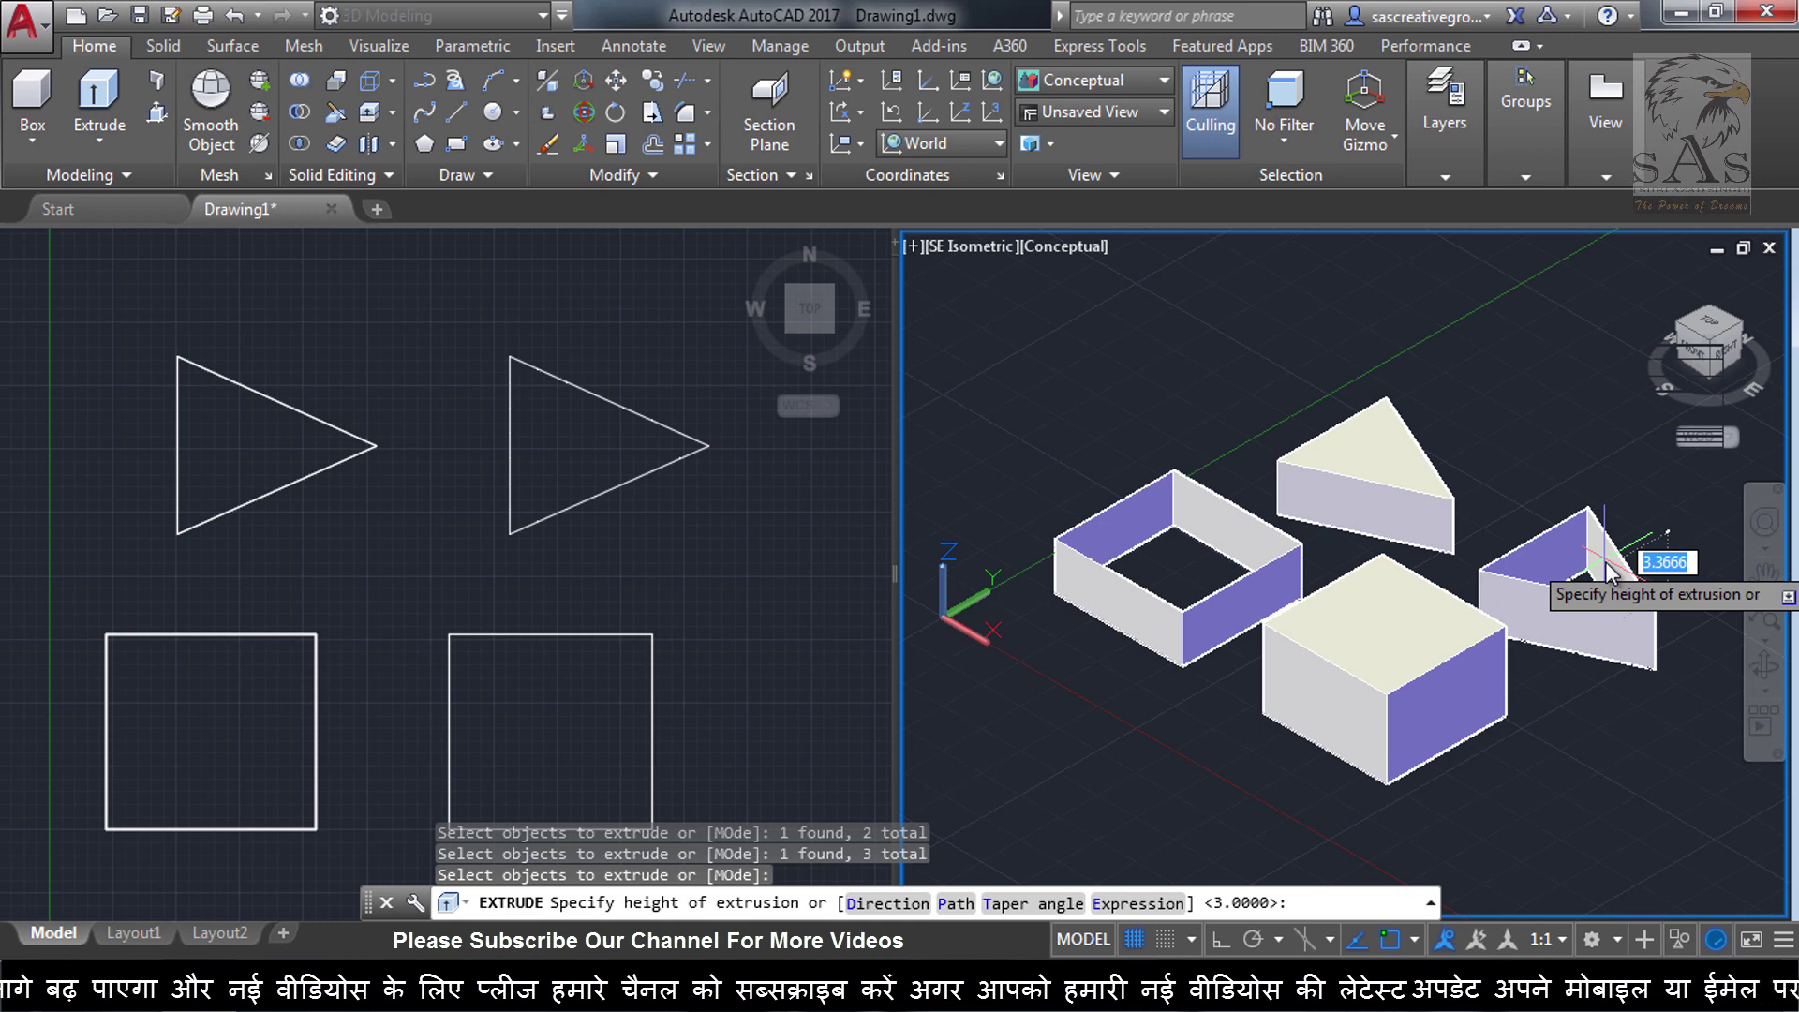
click(1530, 569)
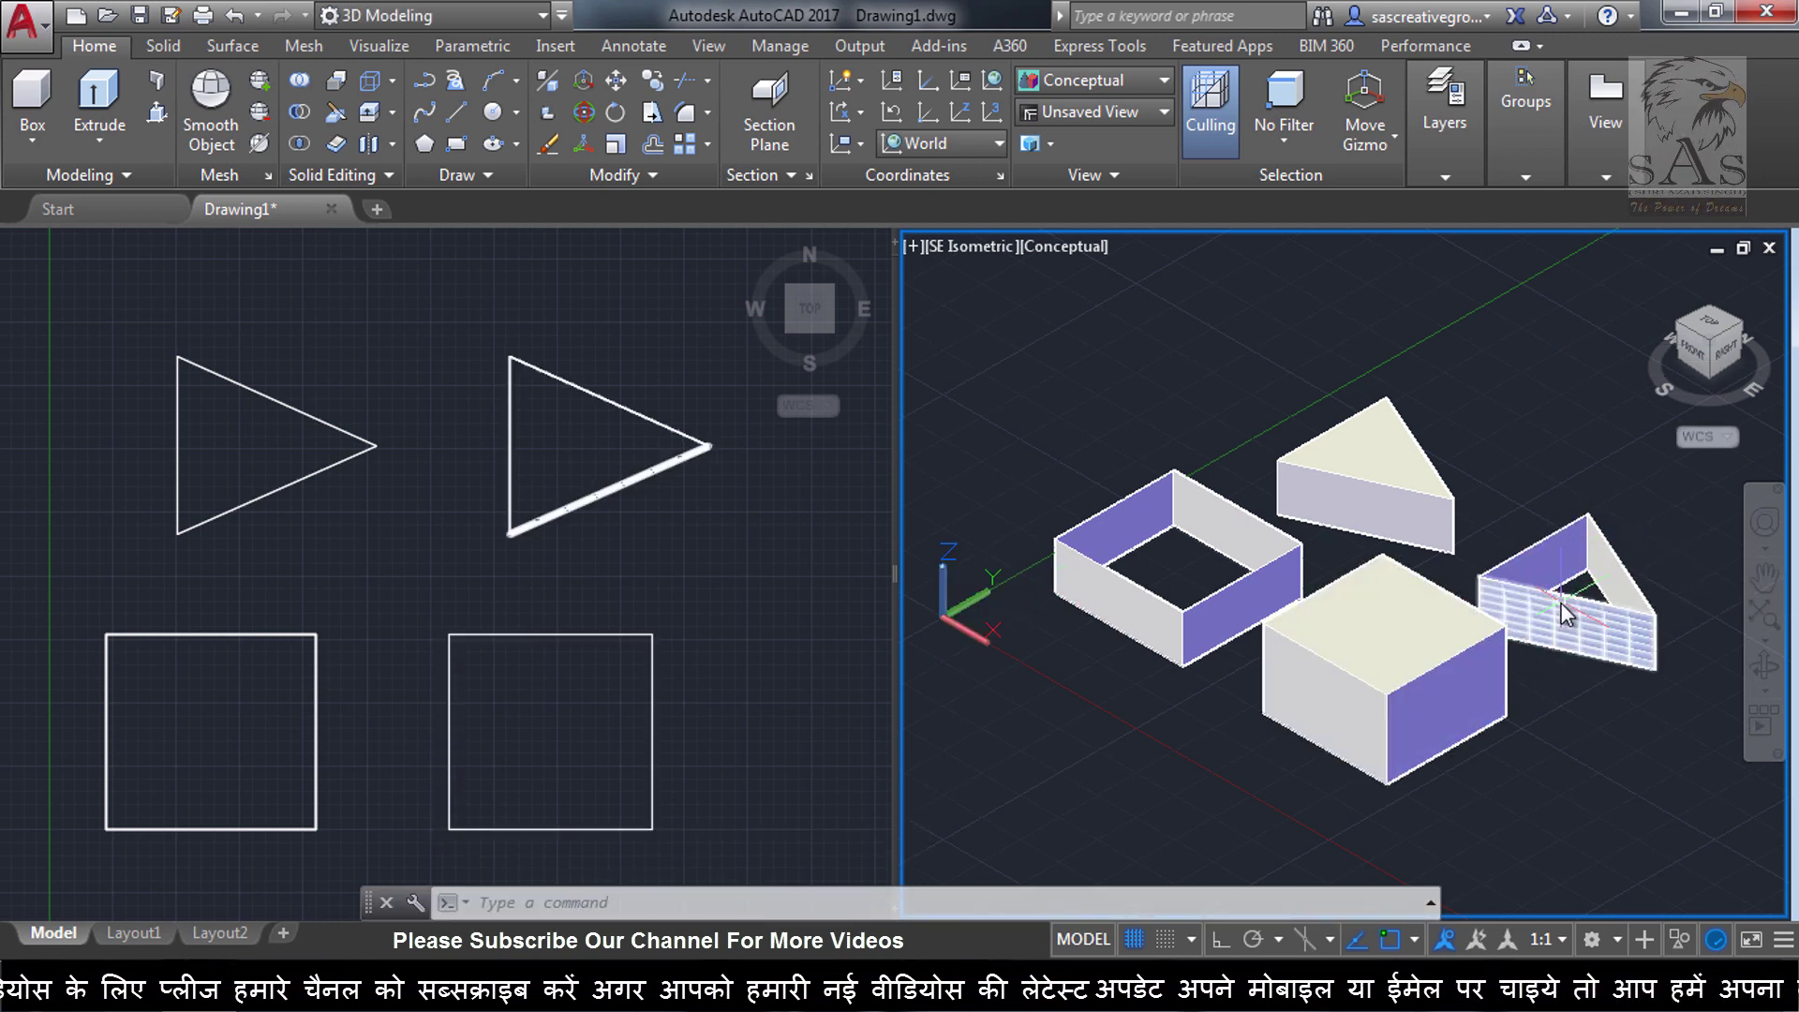
middle_drag(1562, 614, 1510, 667)
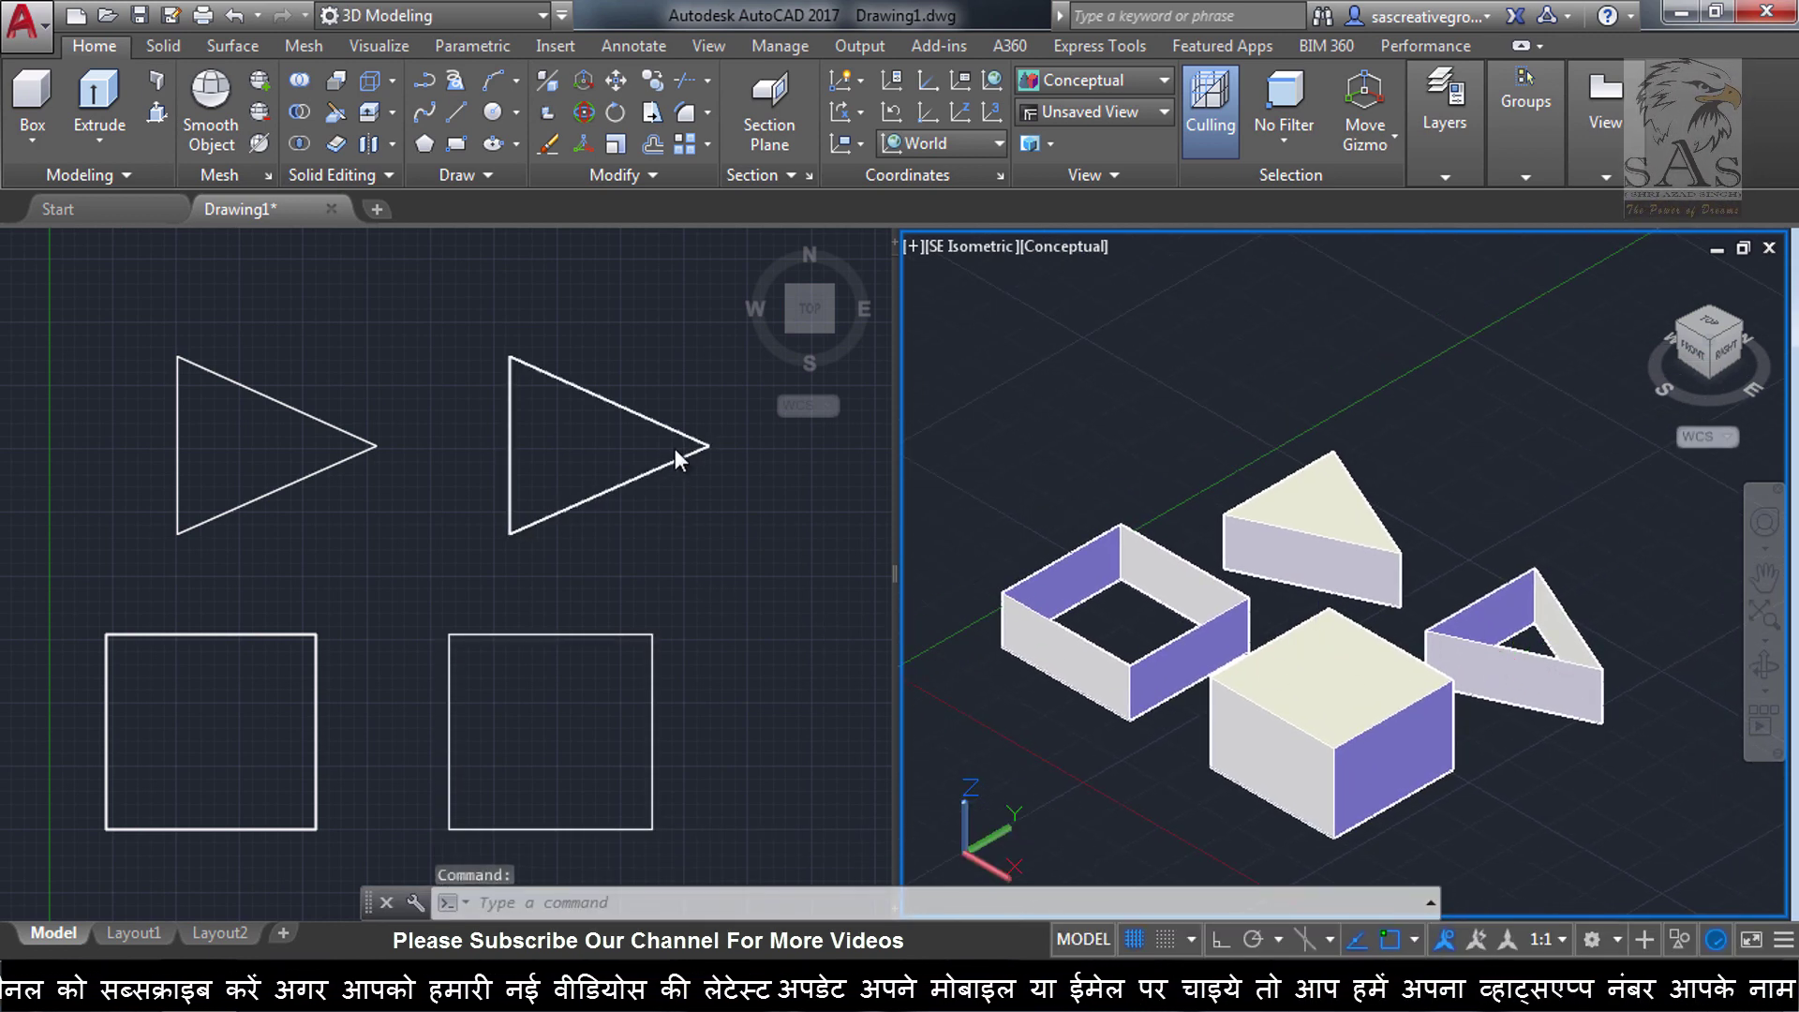
Select every object in the Top viewport with a crossing window and delete them all
click(731, 605)
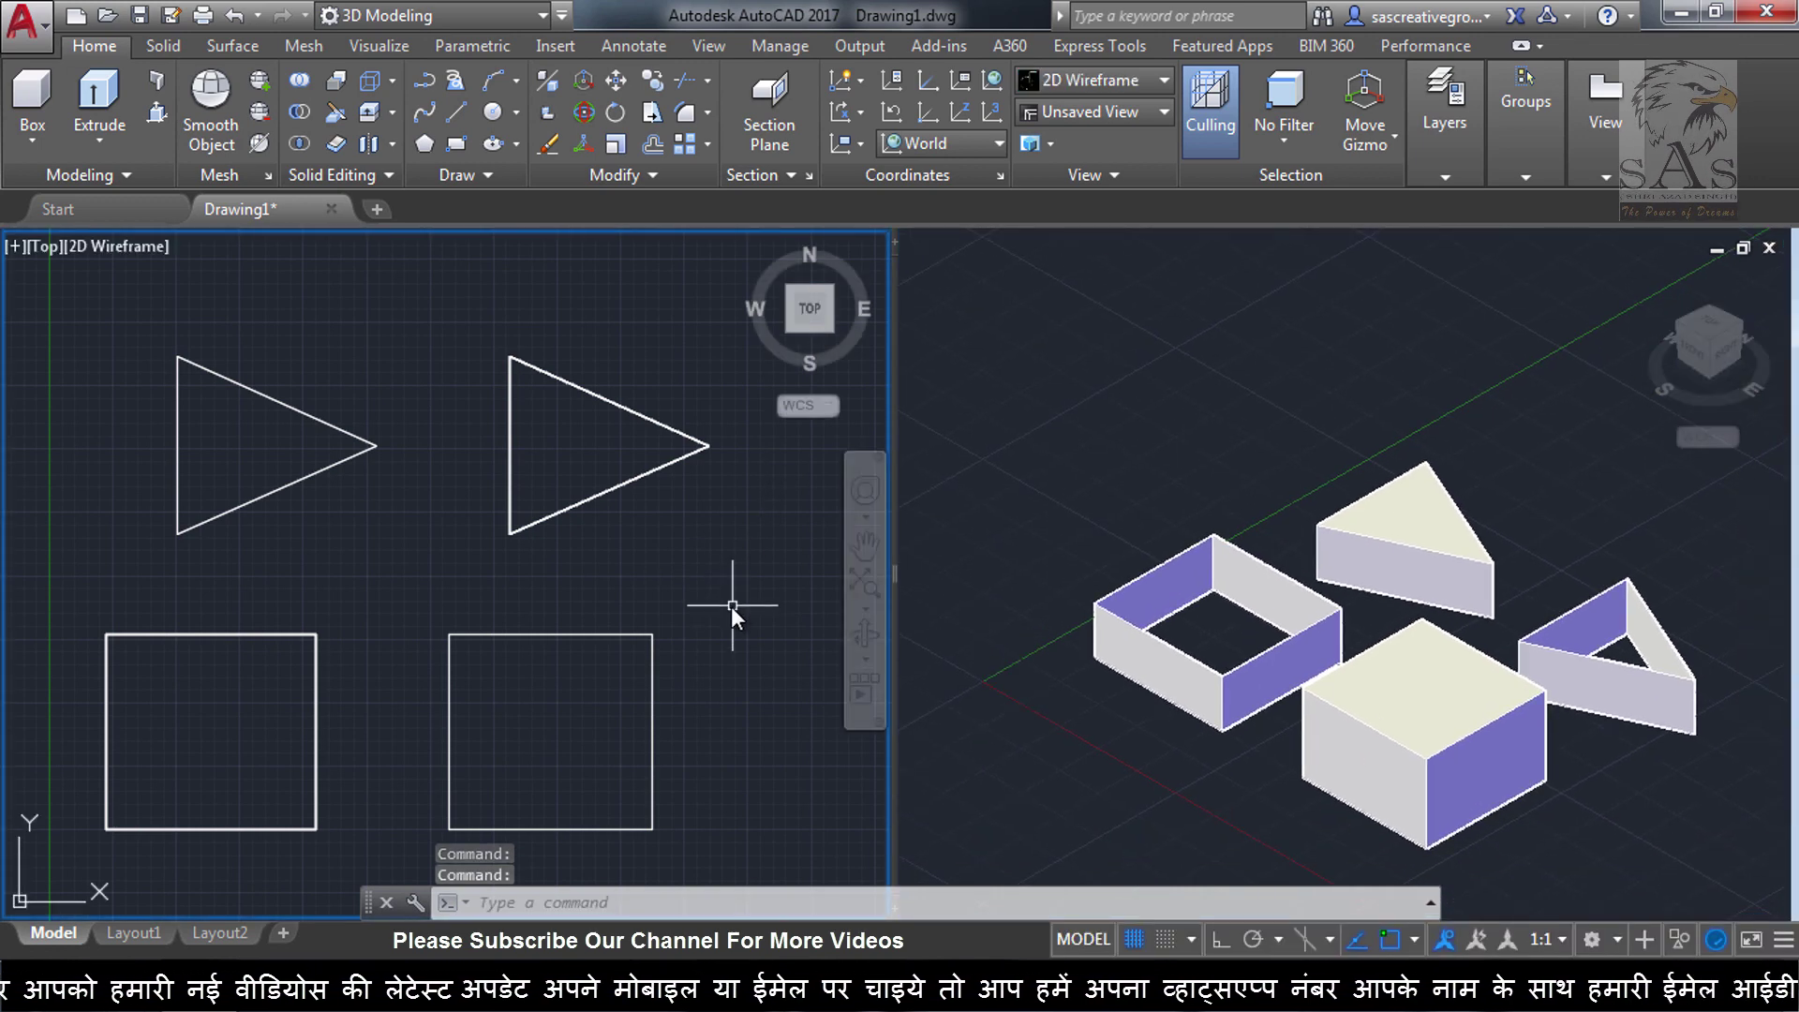
click(472, 413)
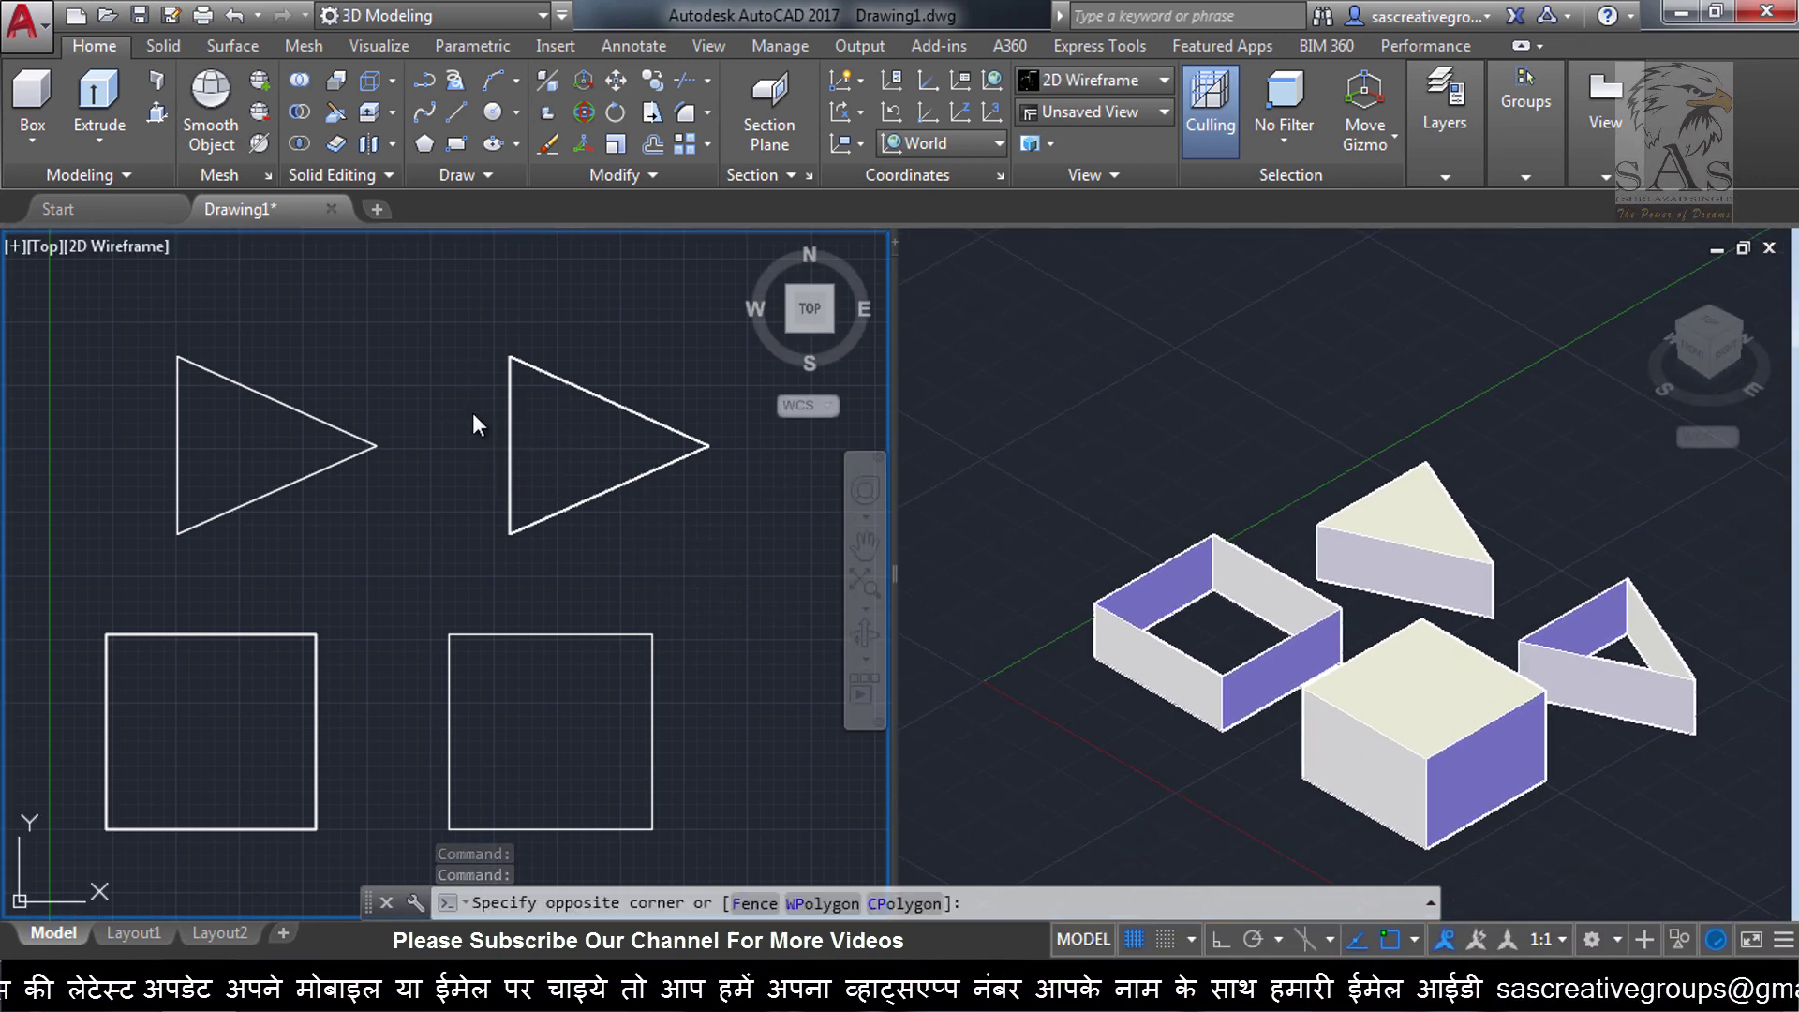
click(536, 526)
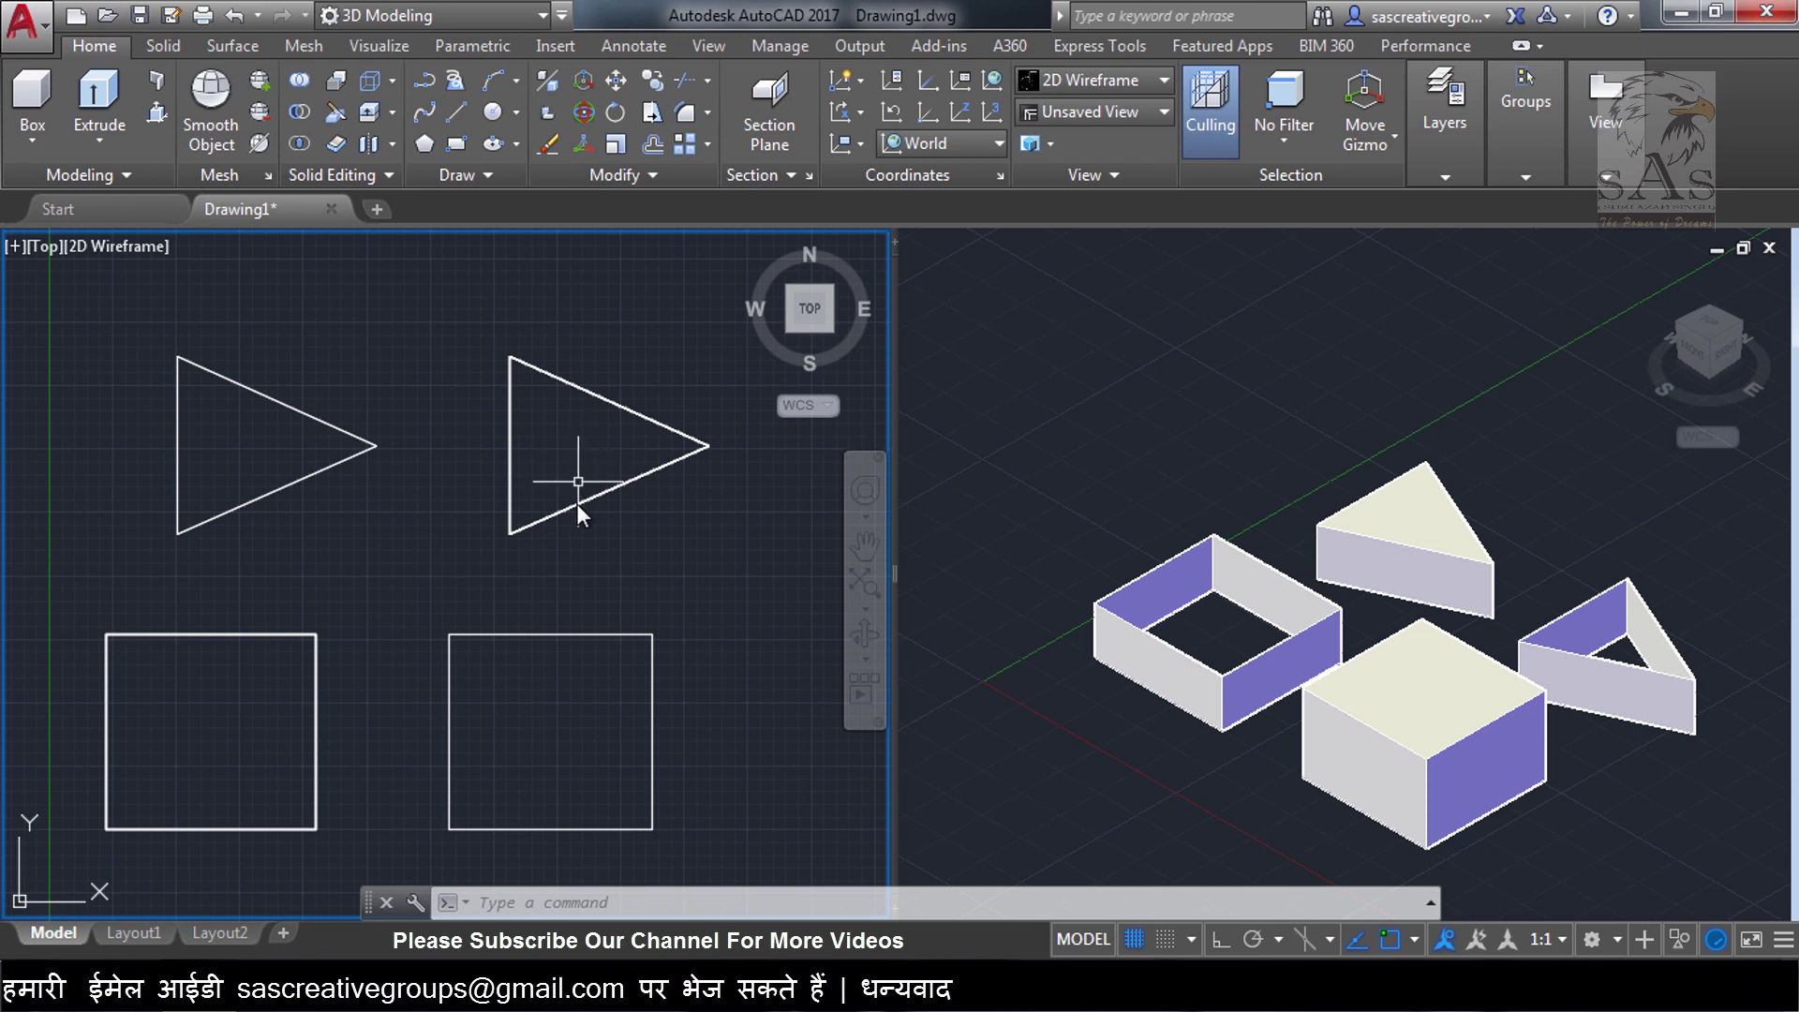
click(599, 415)
click(498, 476)
click(698, 379)
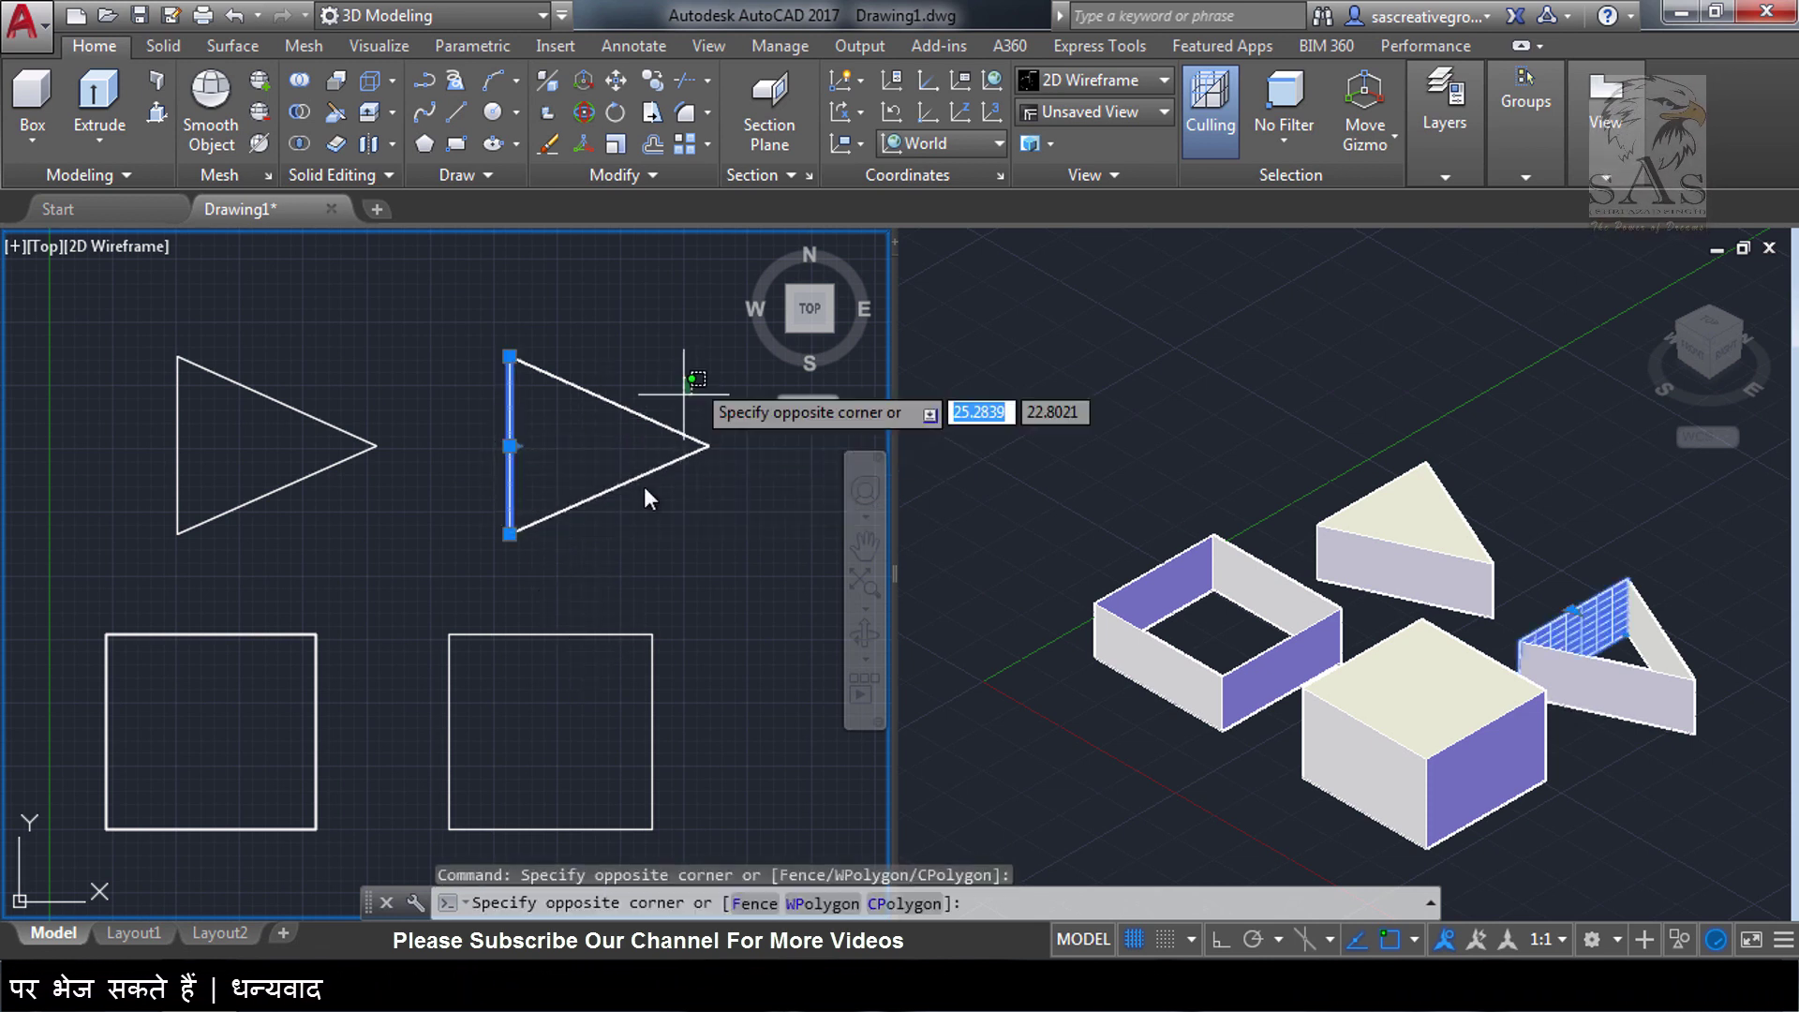
click(234, 814)
key(Delete)
key(Escape)
click(280, 520)
Draw a large rectangle, then a smaller rectangle beside it to the right, using the Rectangle tool
click(413, 603)
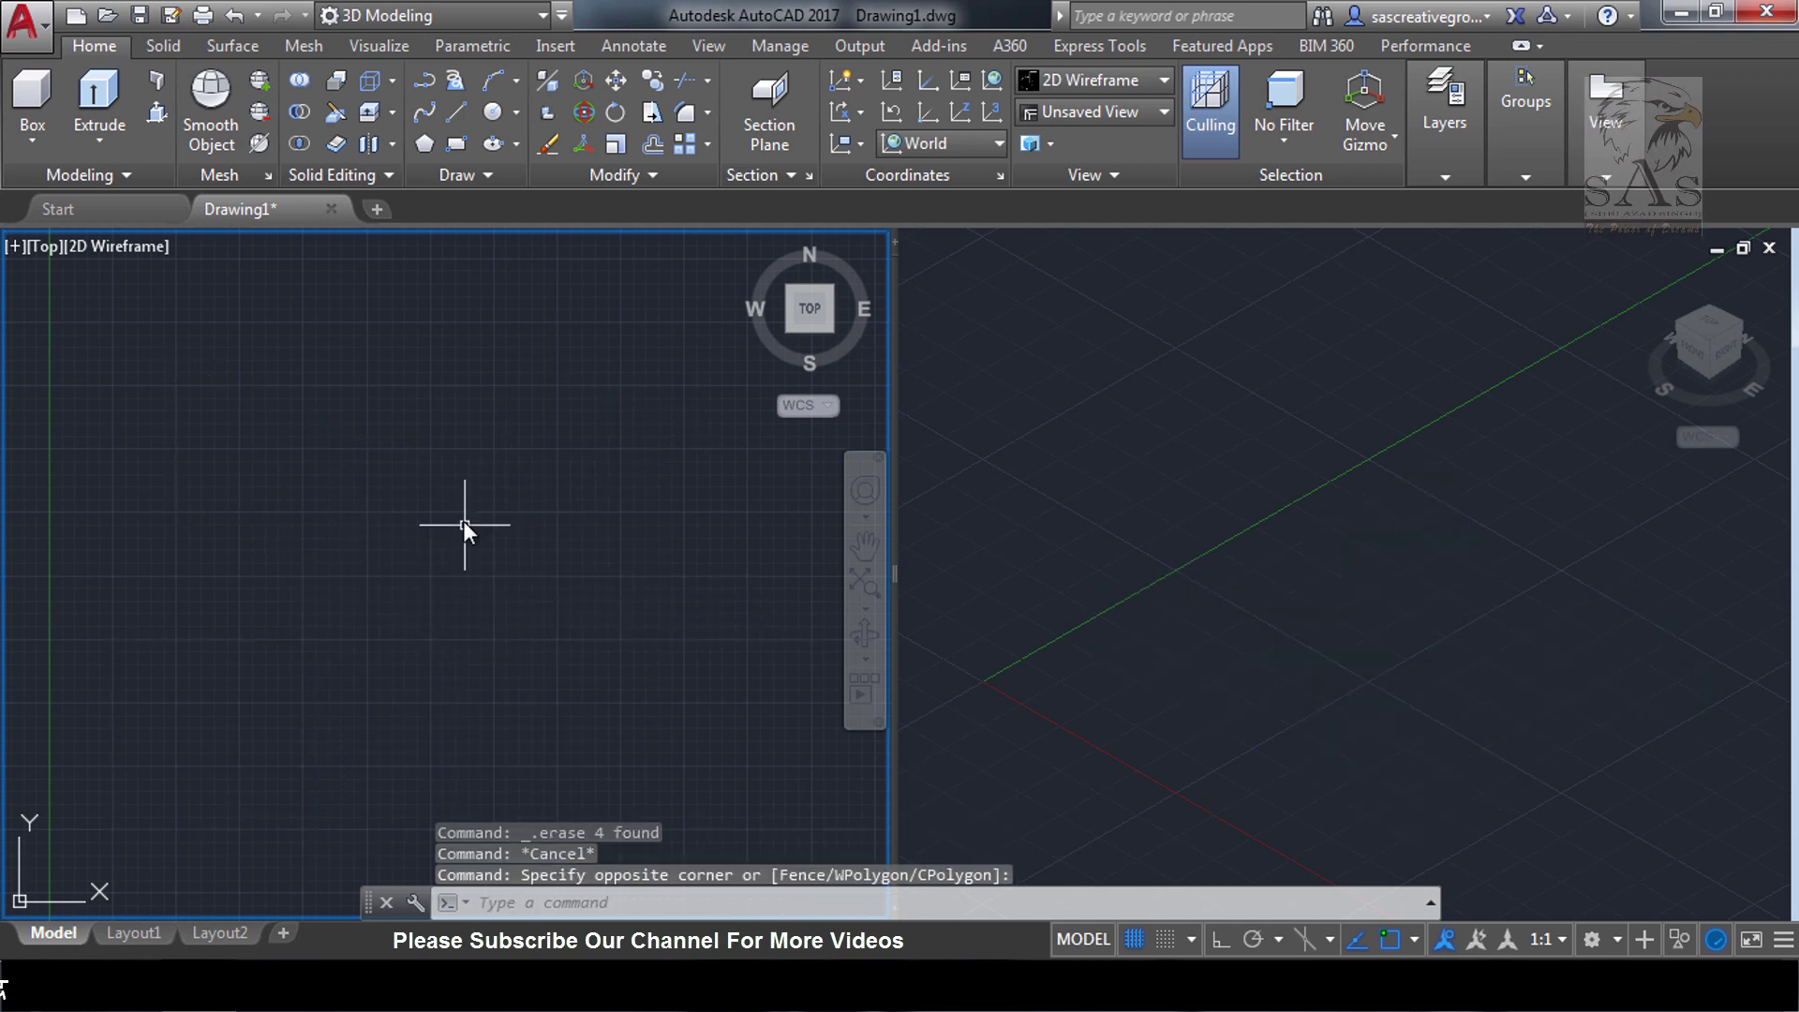
click(453, 142)
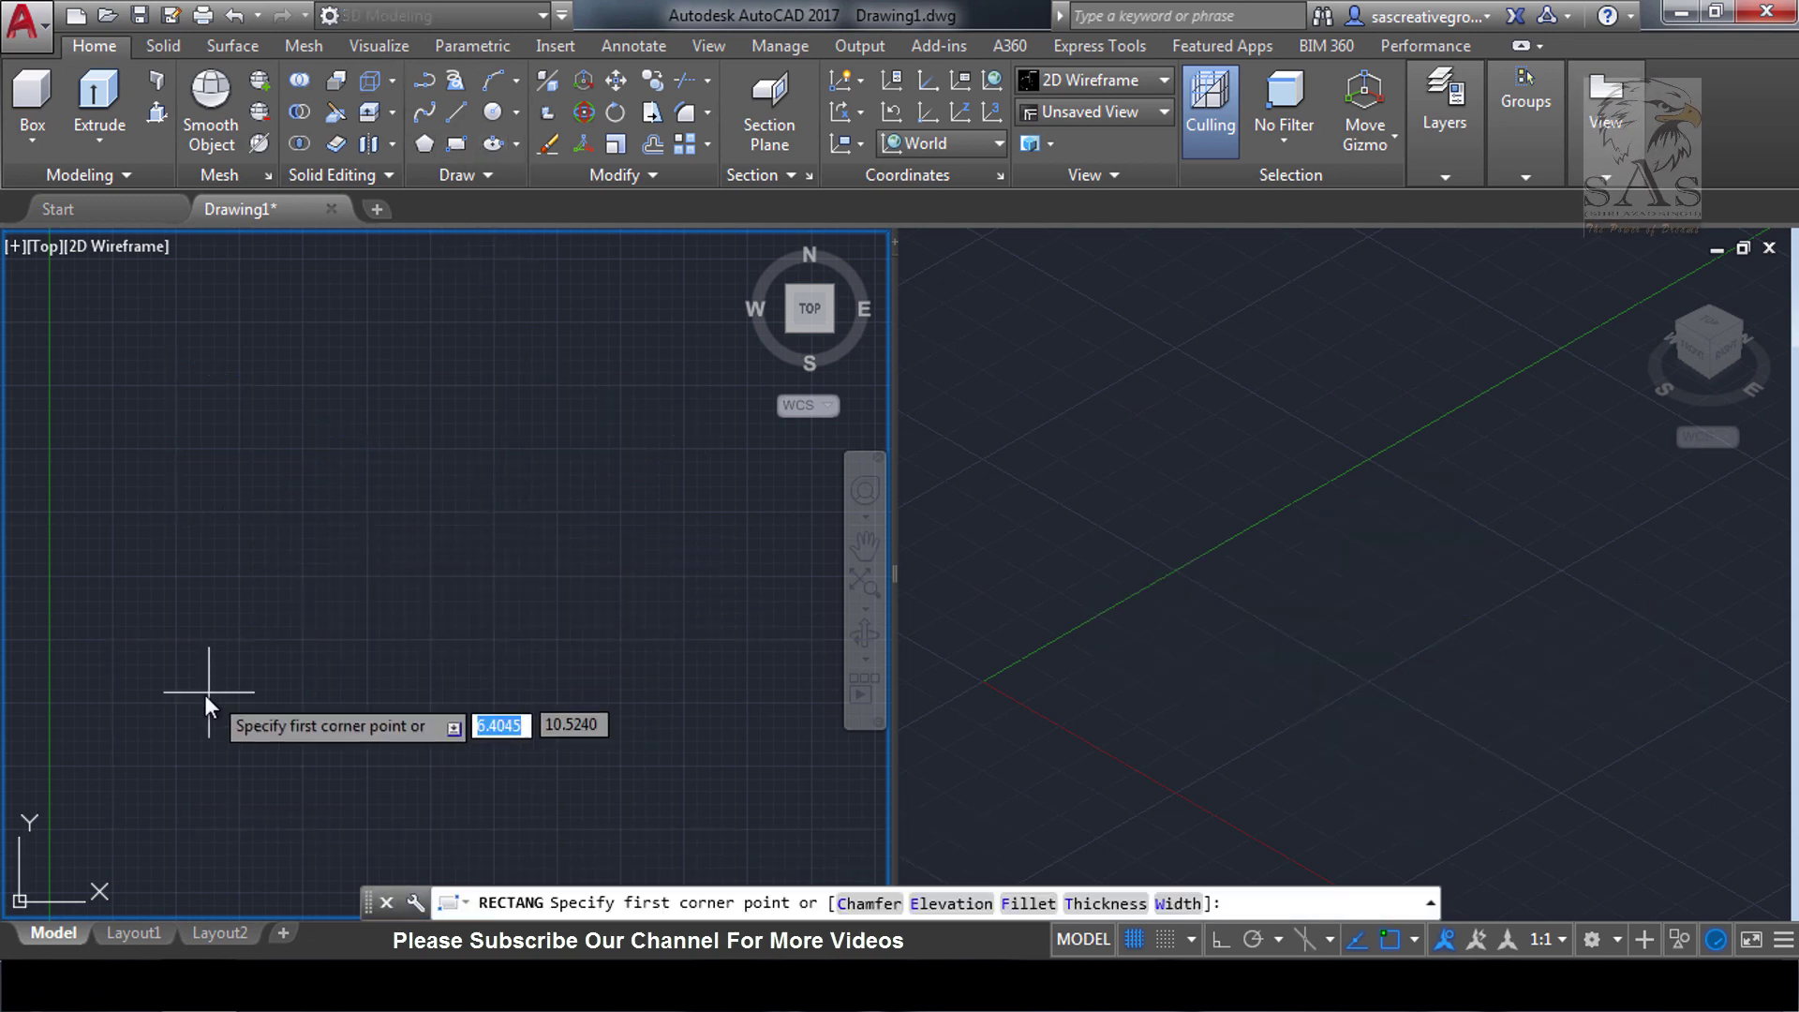
click(144, 474)
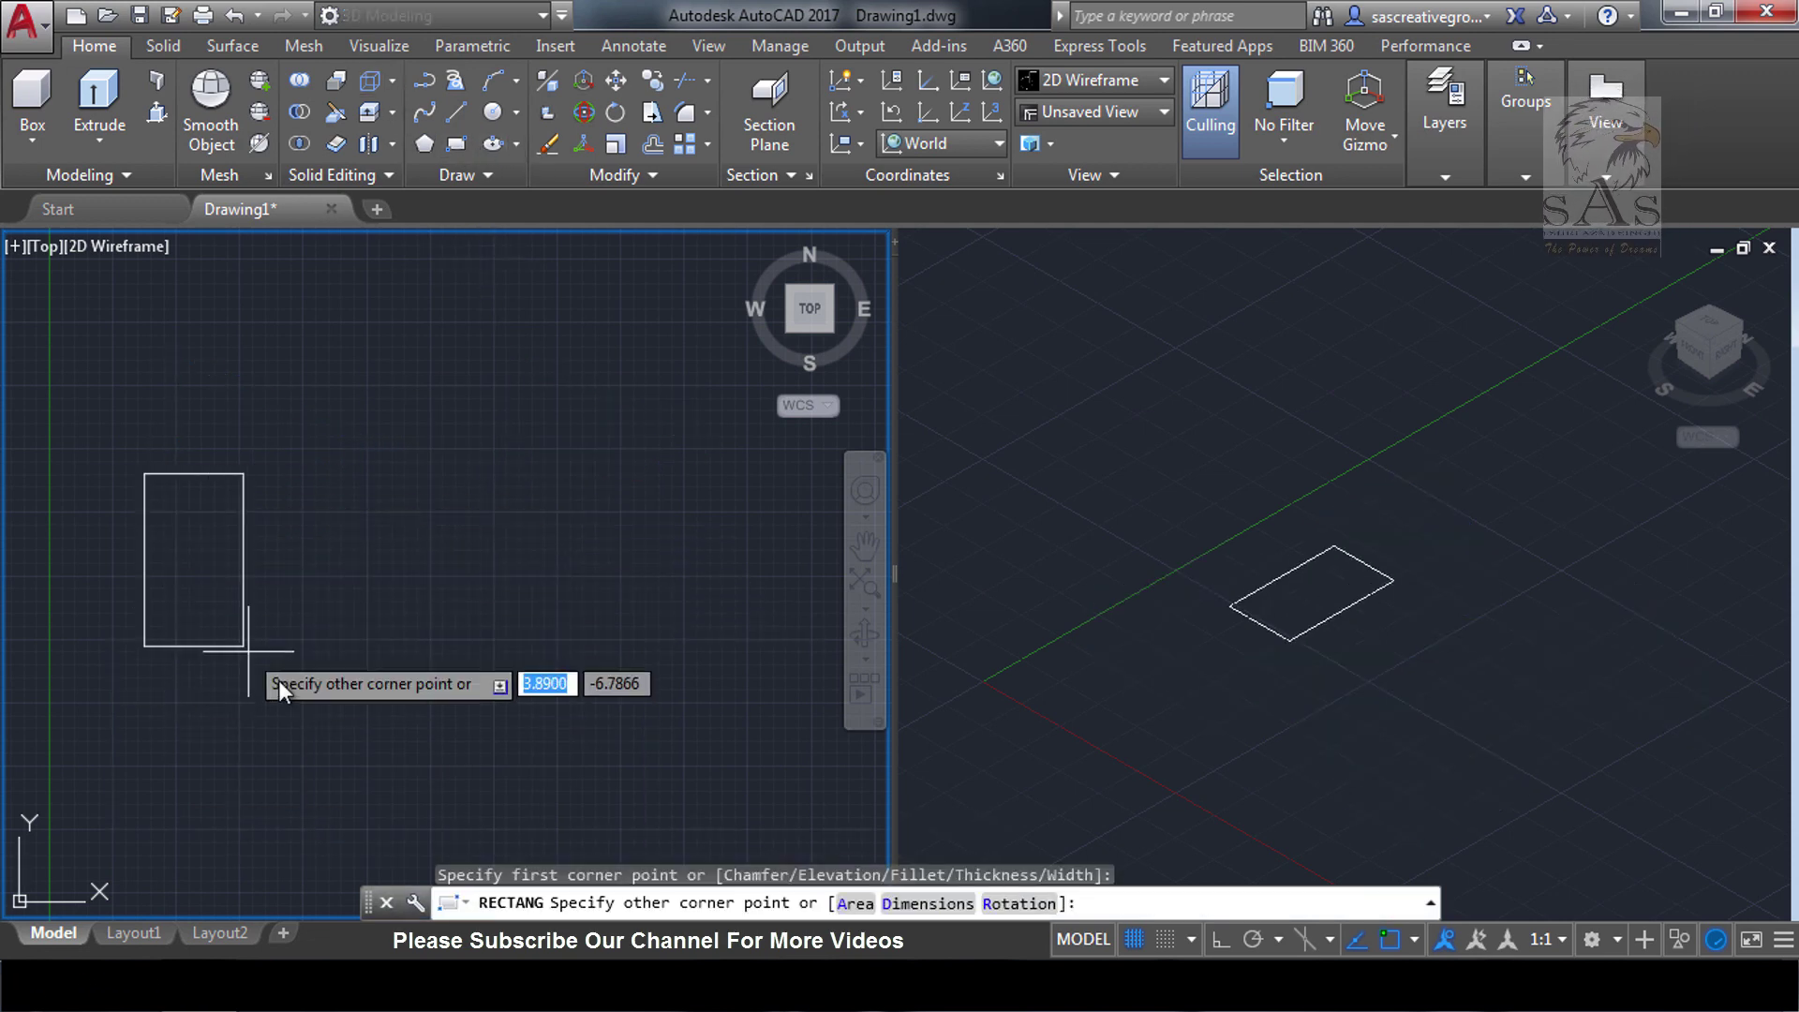
click(491, 742)
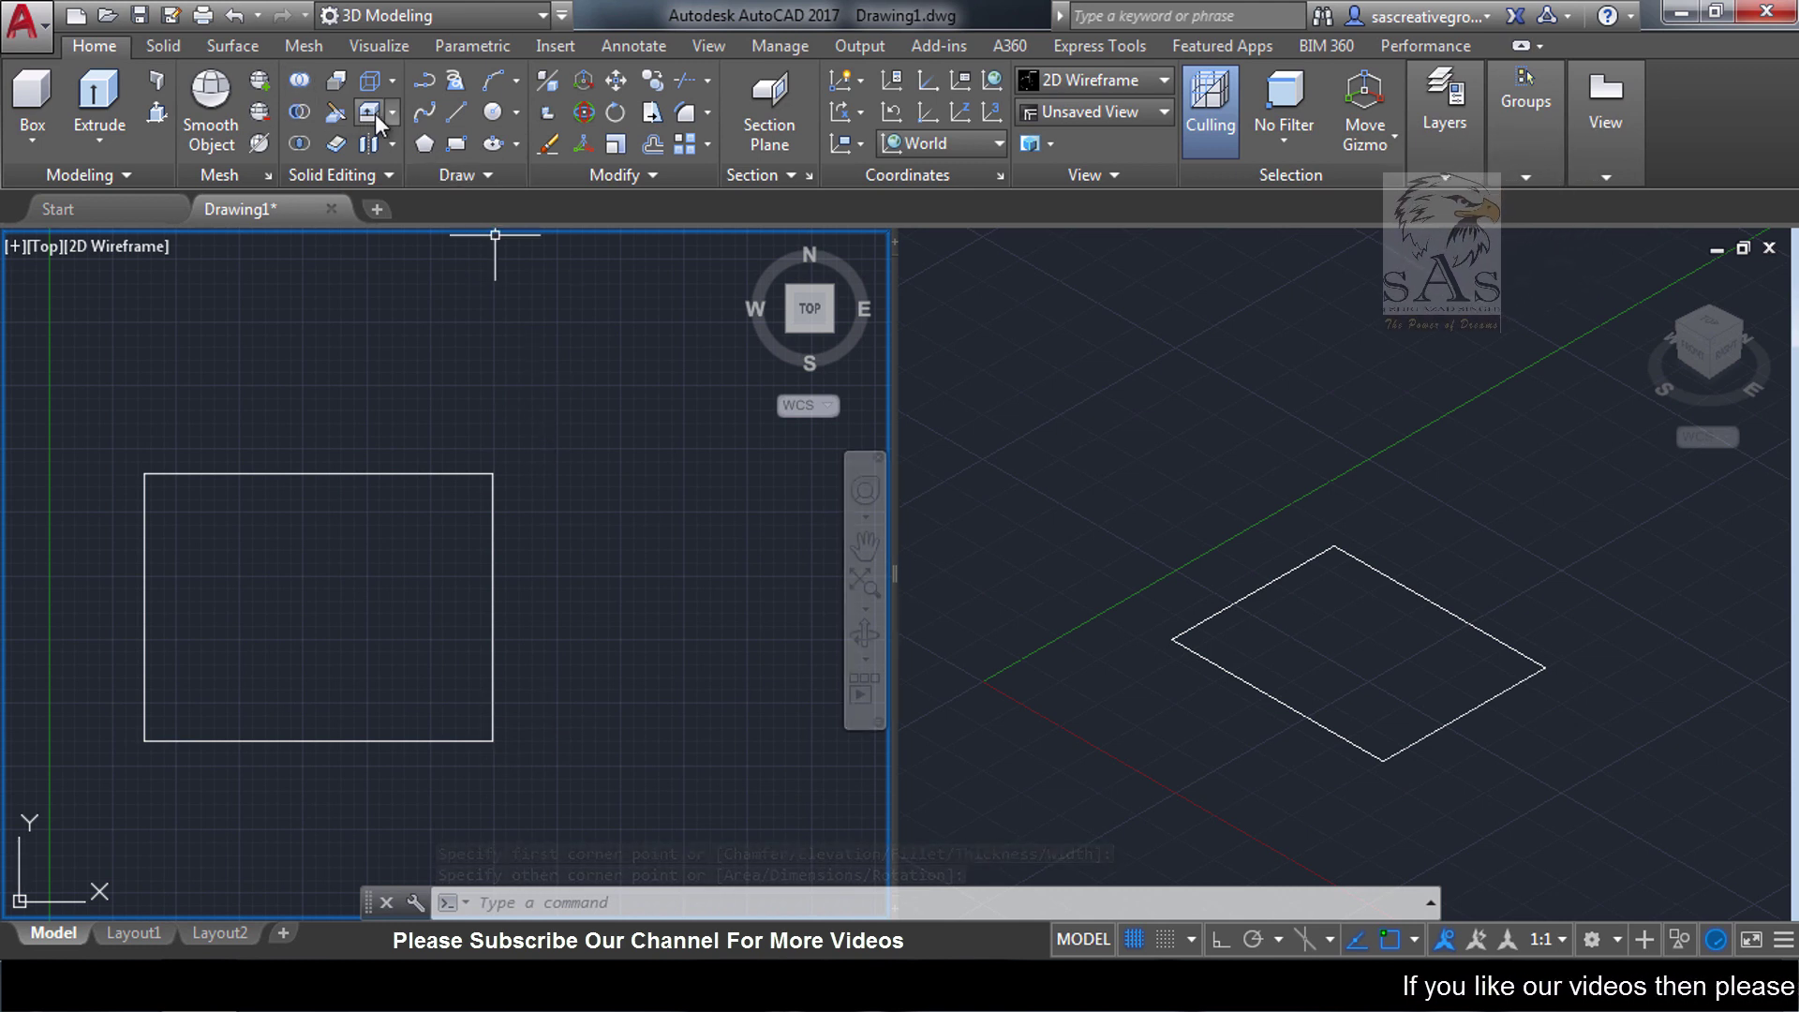
click(459, 141)
click(598, 555)
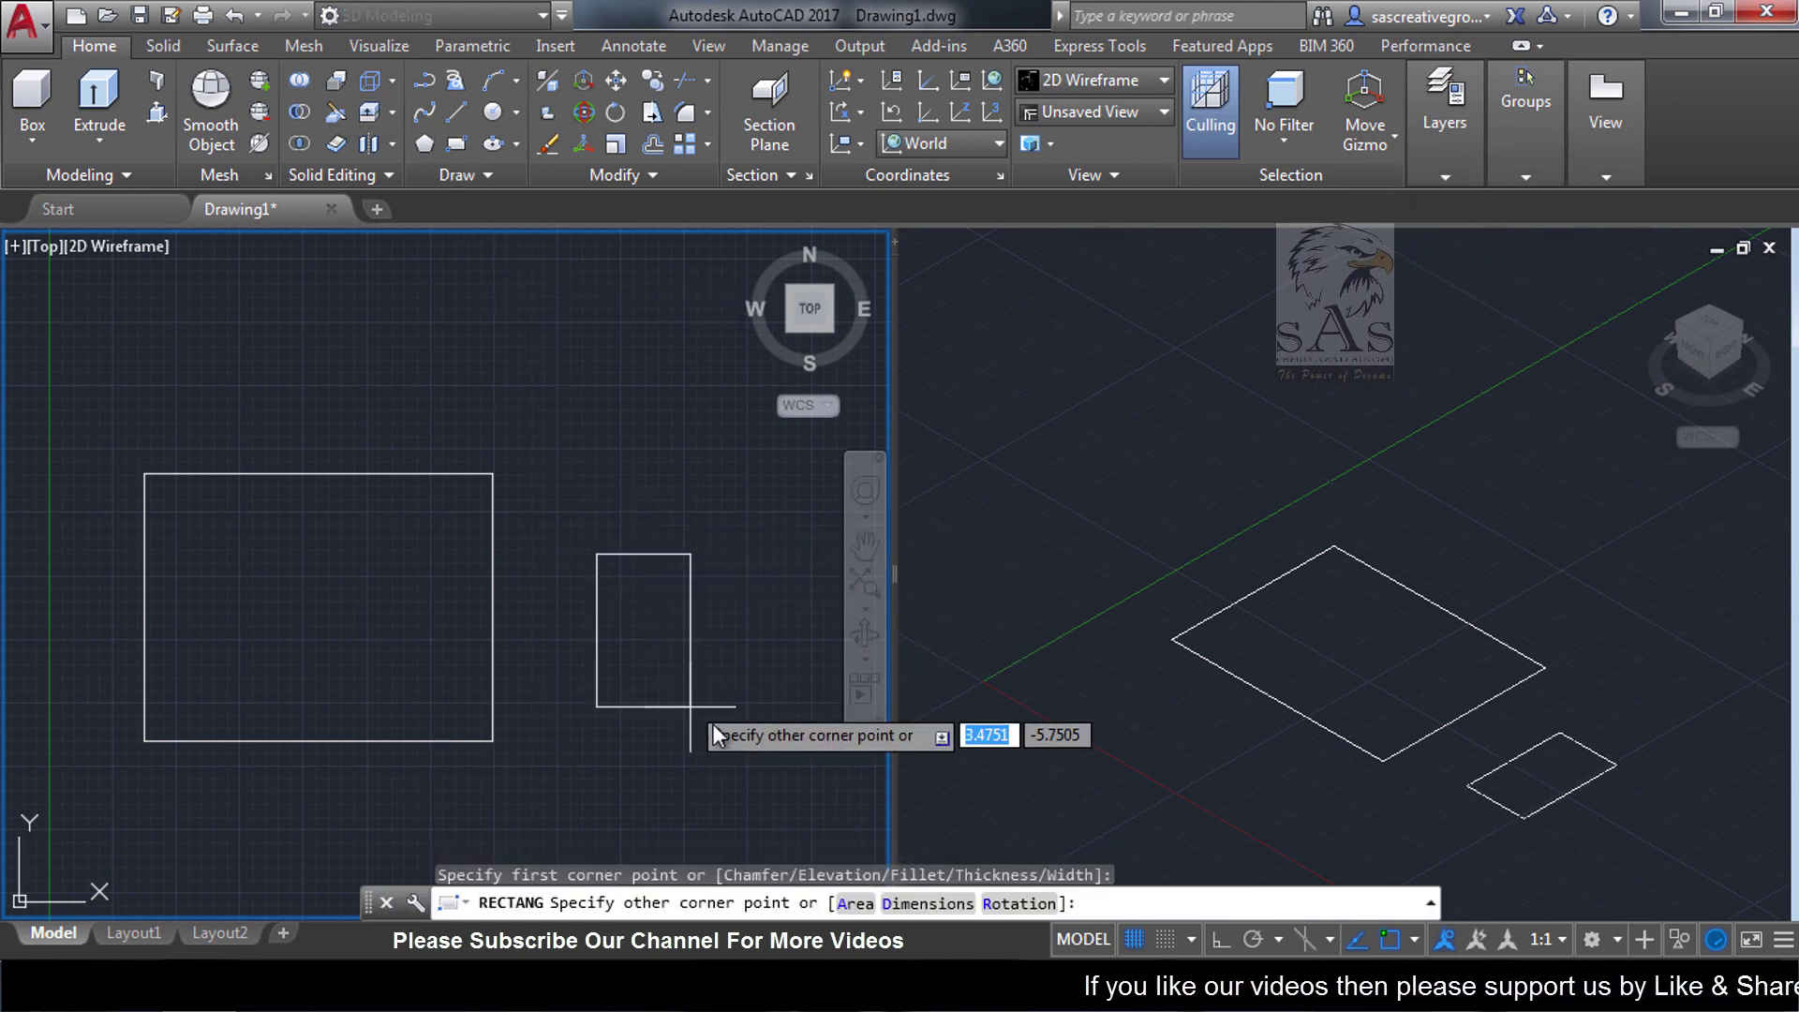
click(791, 743)
key(Escape)
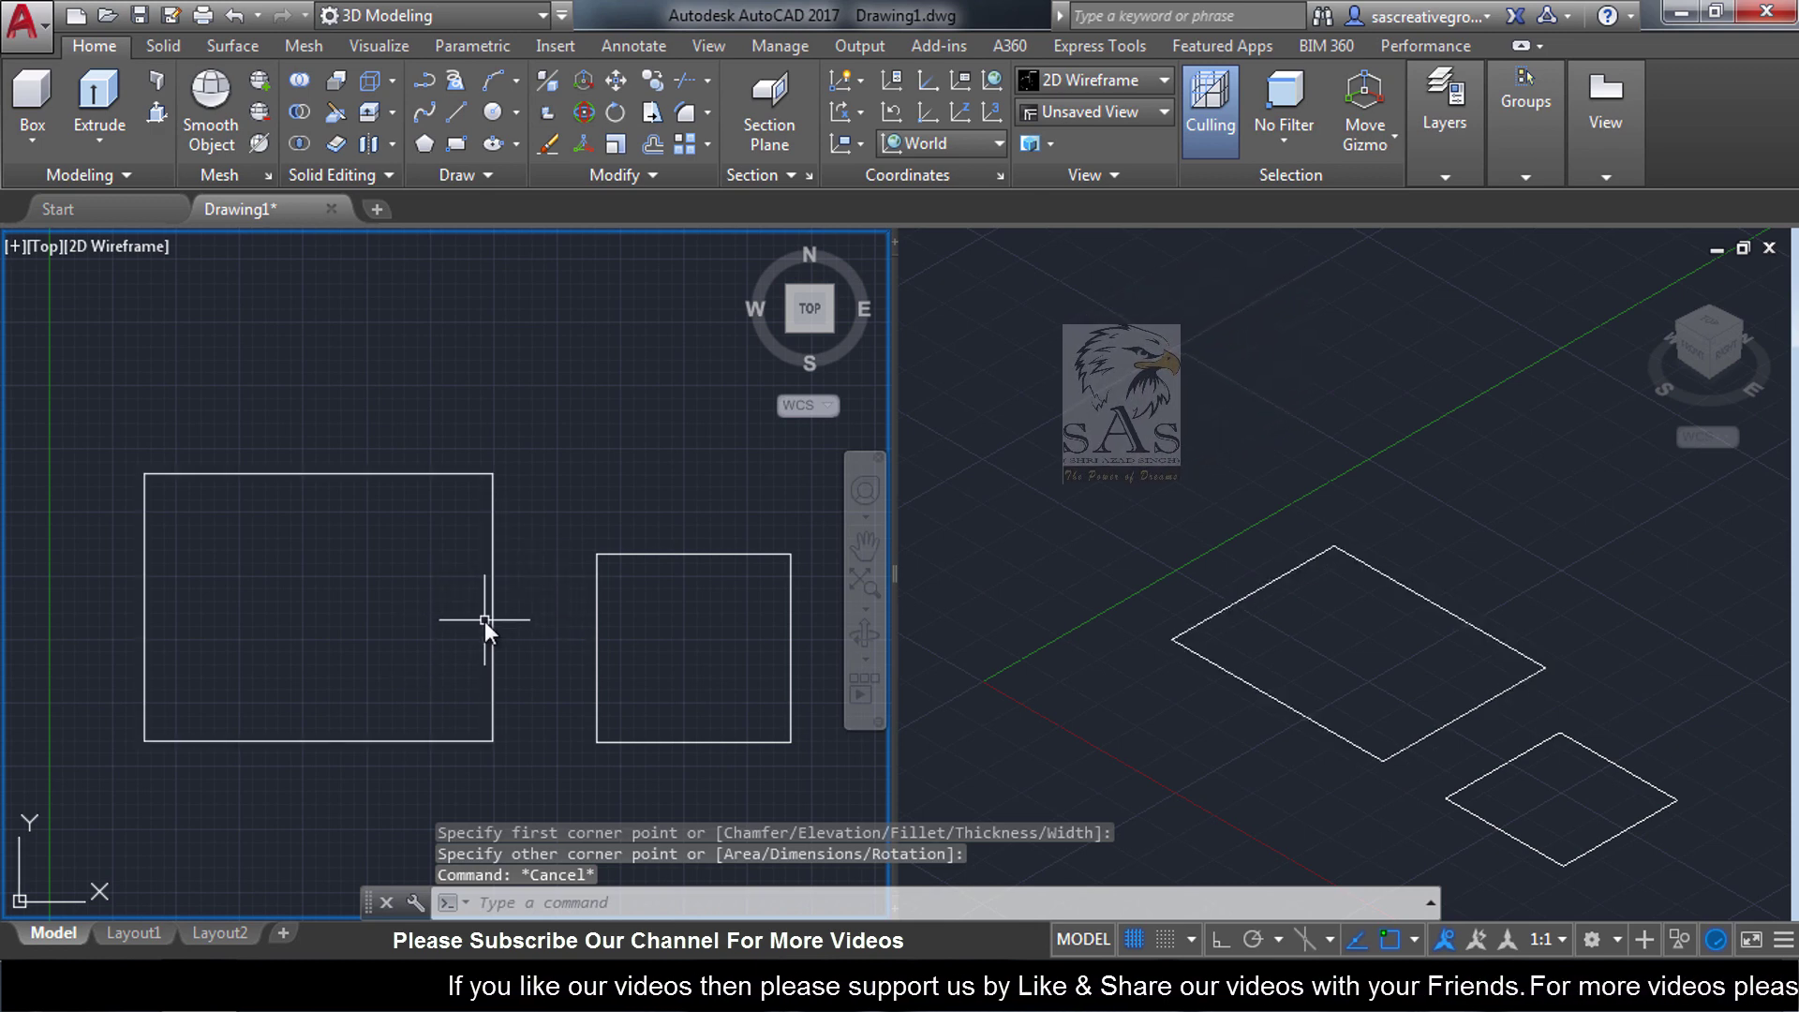
Extrude the large rectangle into a solid box
text(EXT)
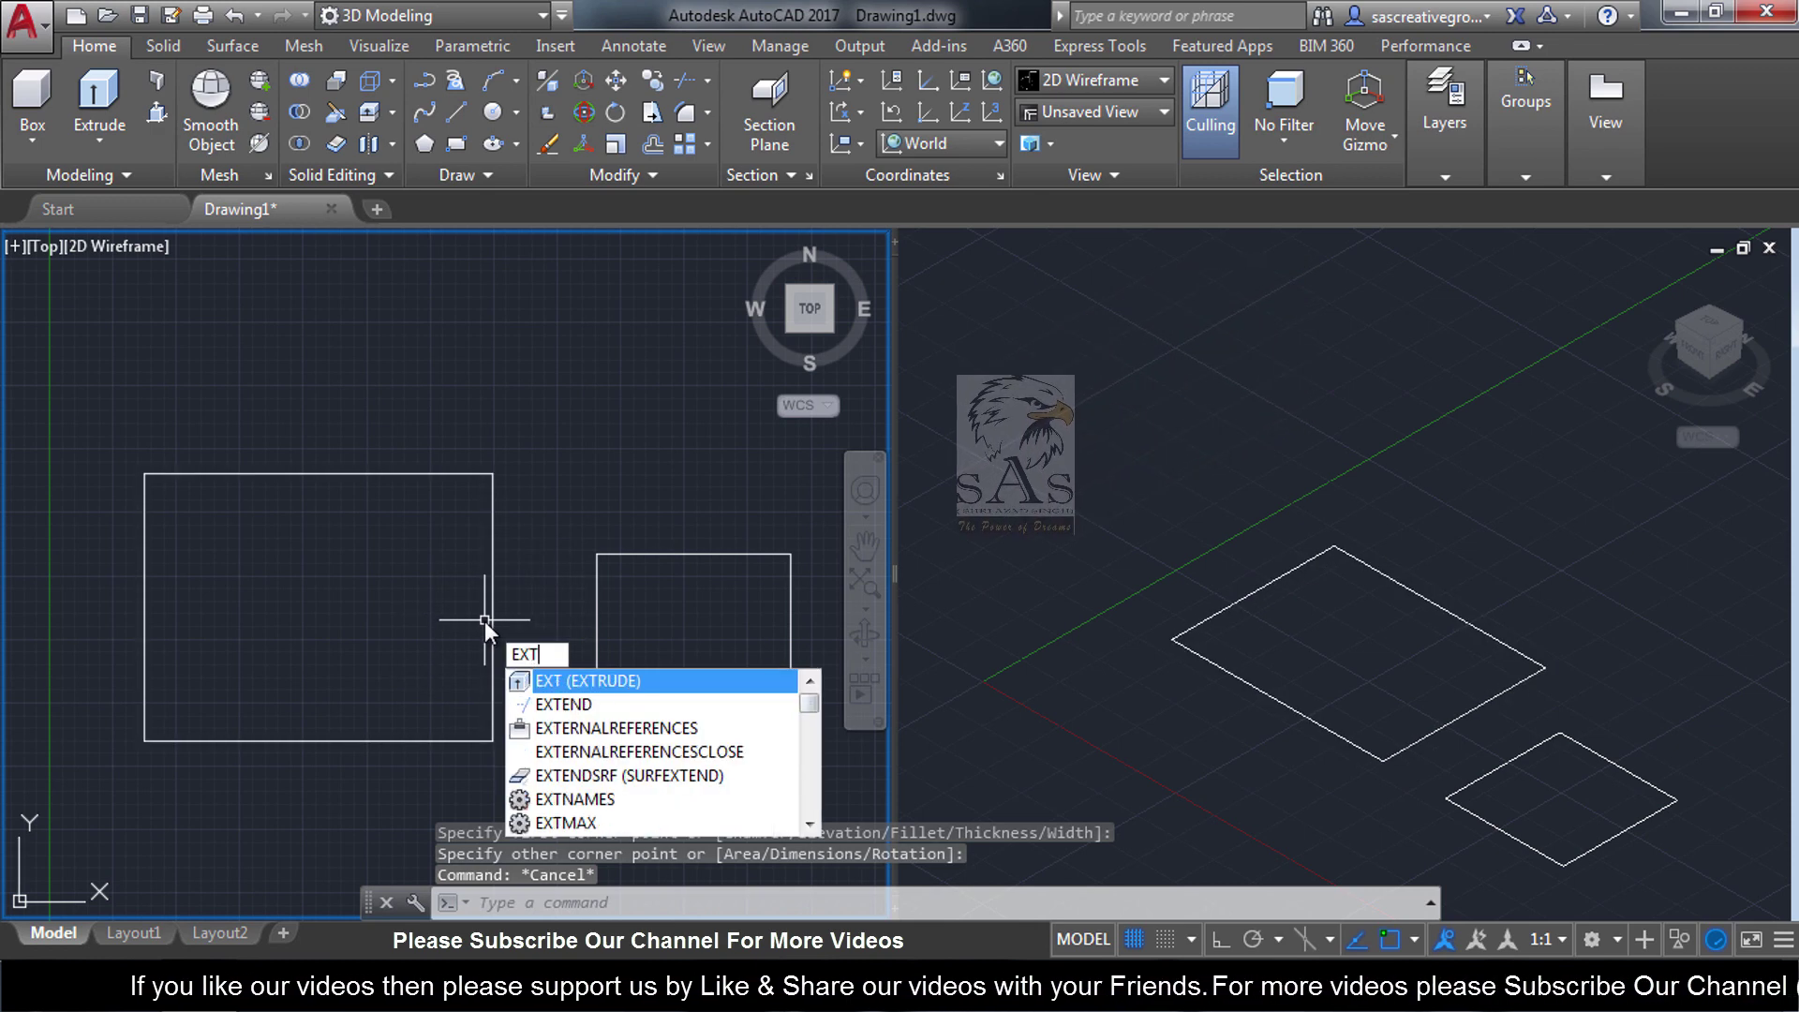
key(Return)
click(491, 722)
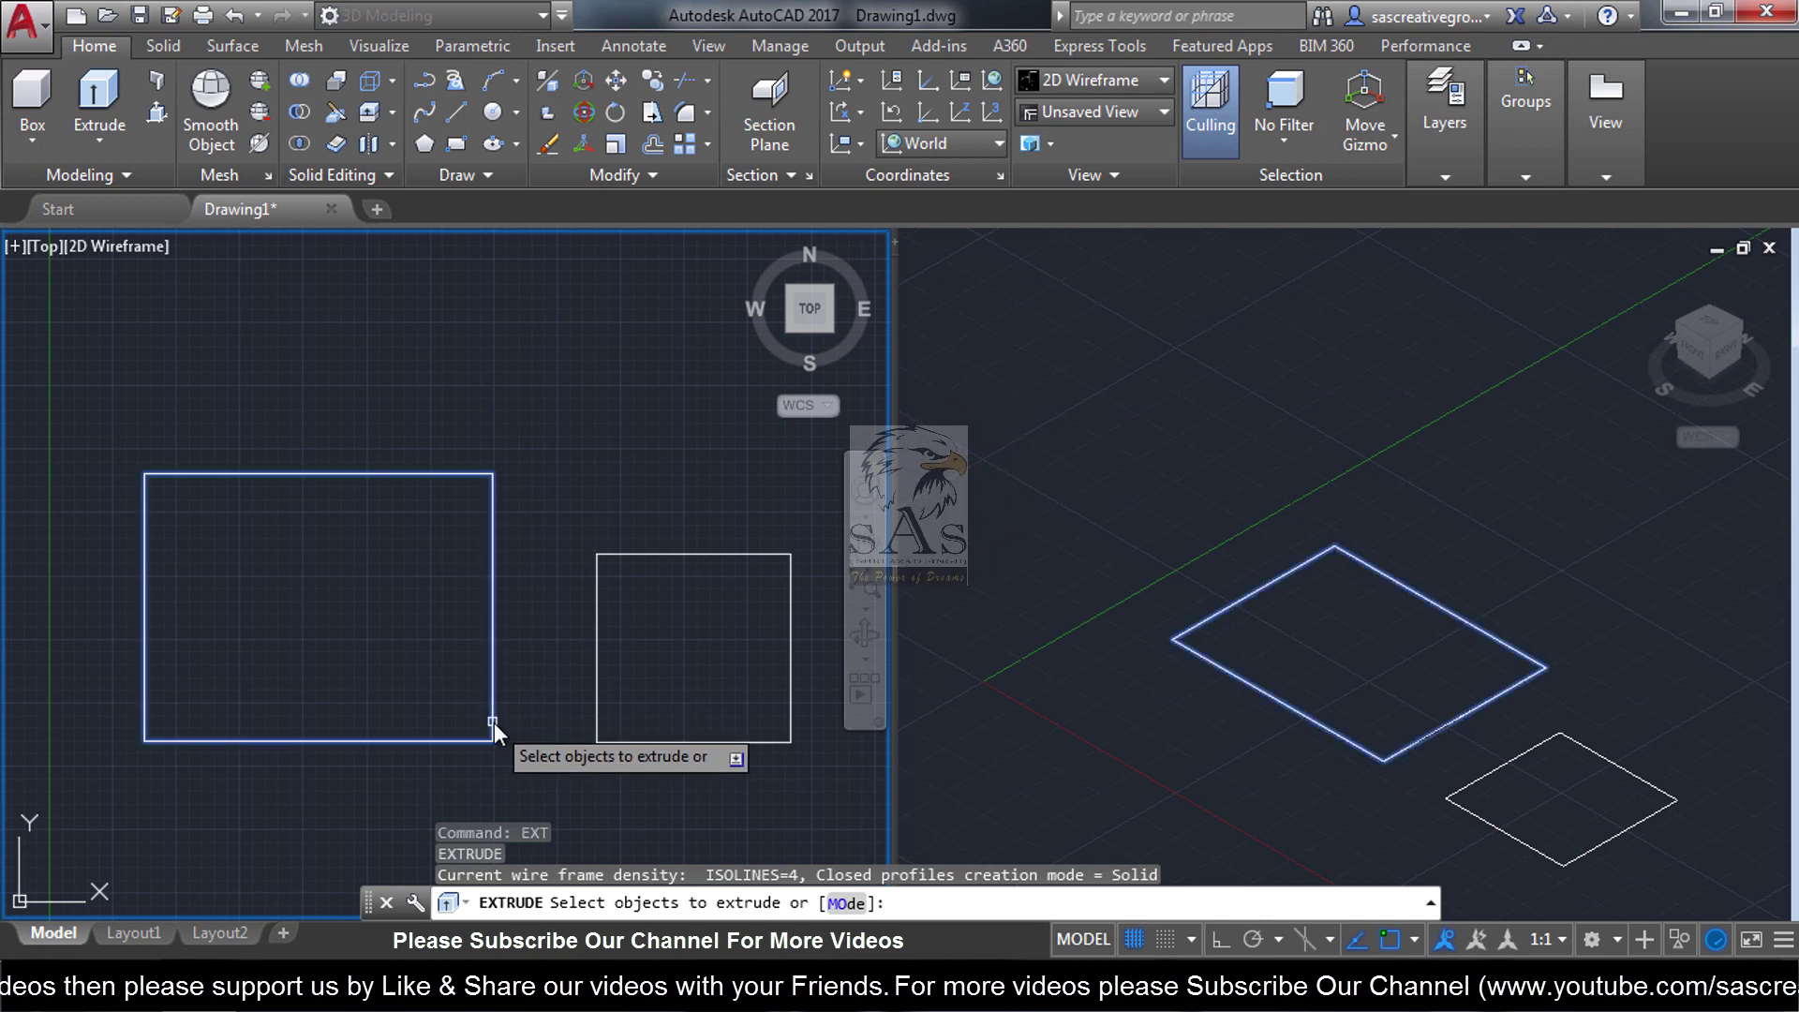
right_click(527, 718)
click(615, 491)
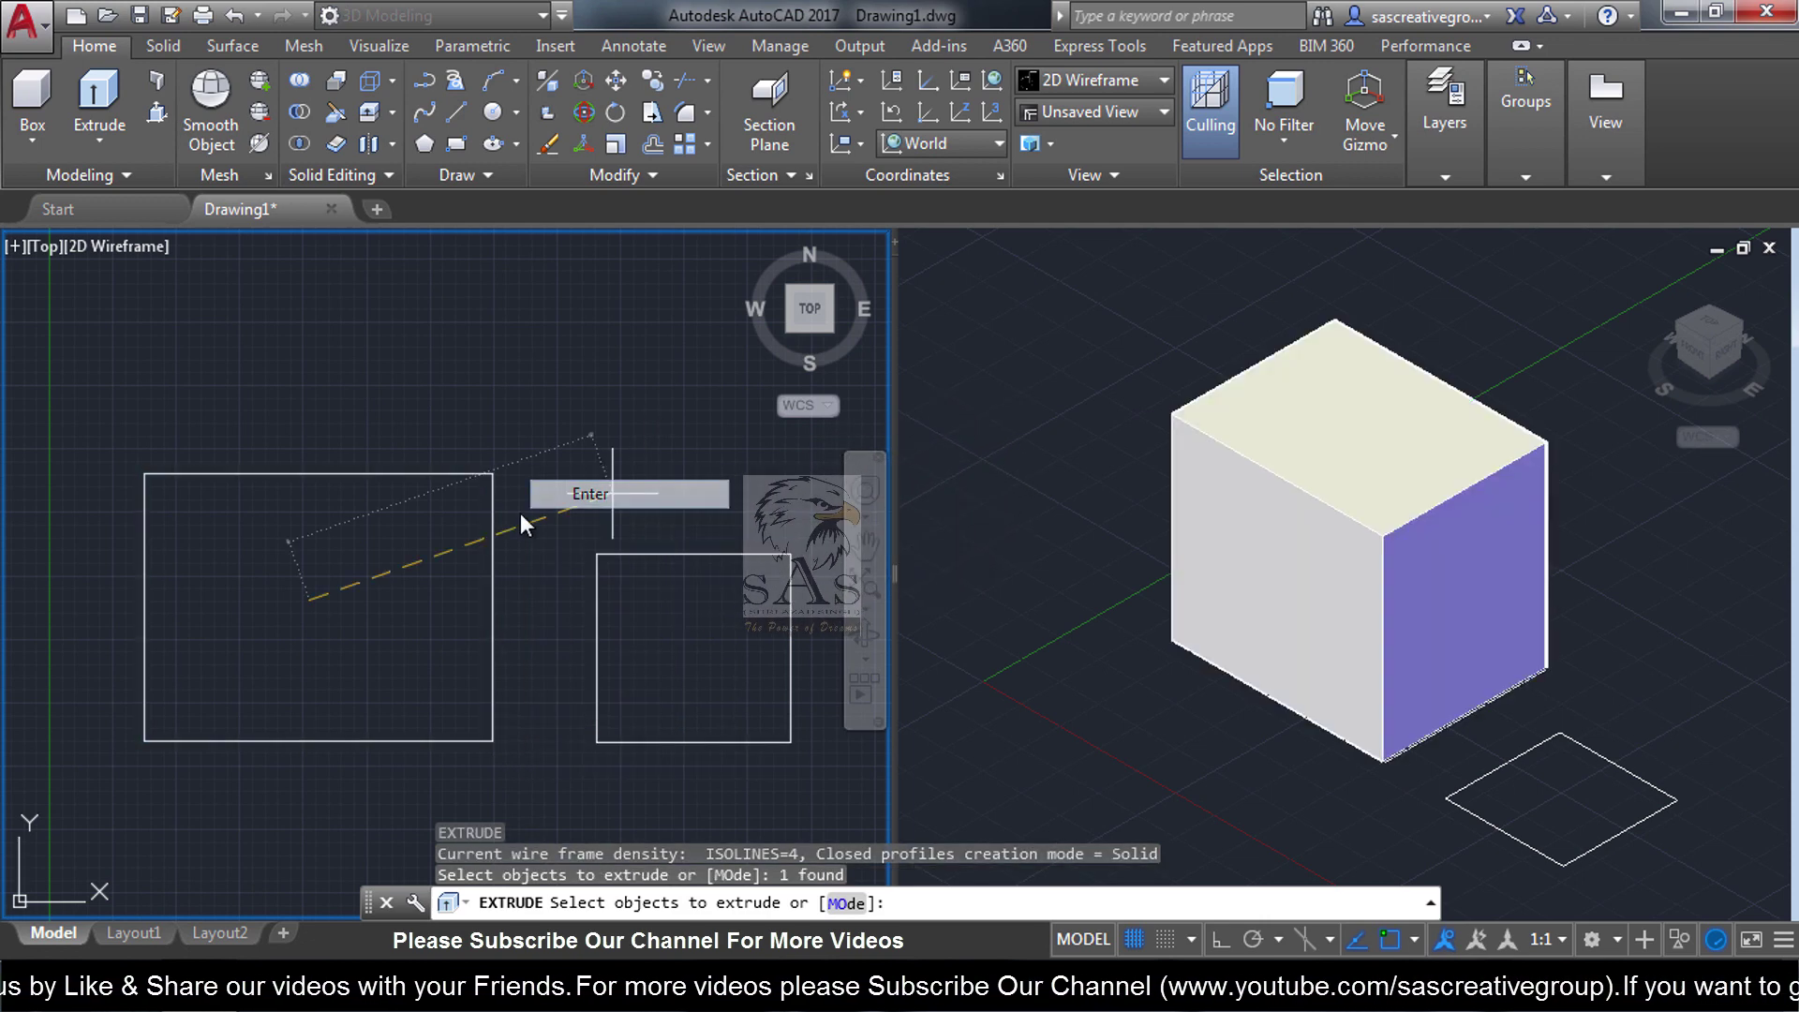
click(375, 435)
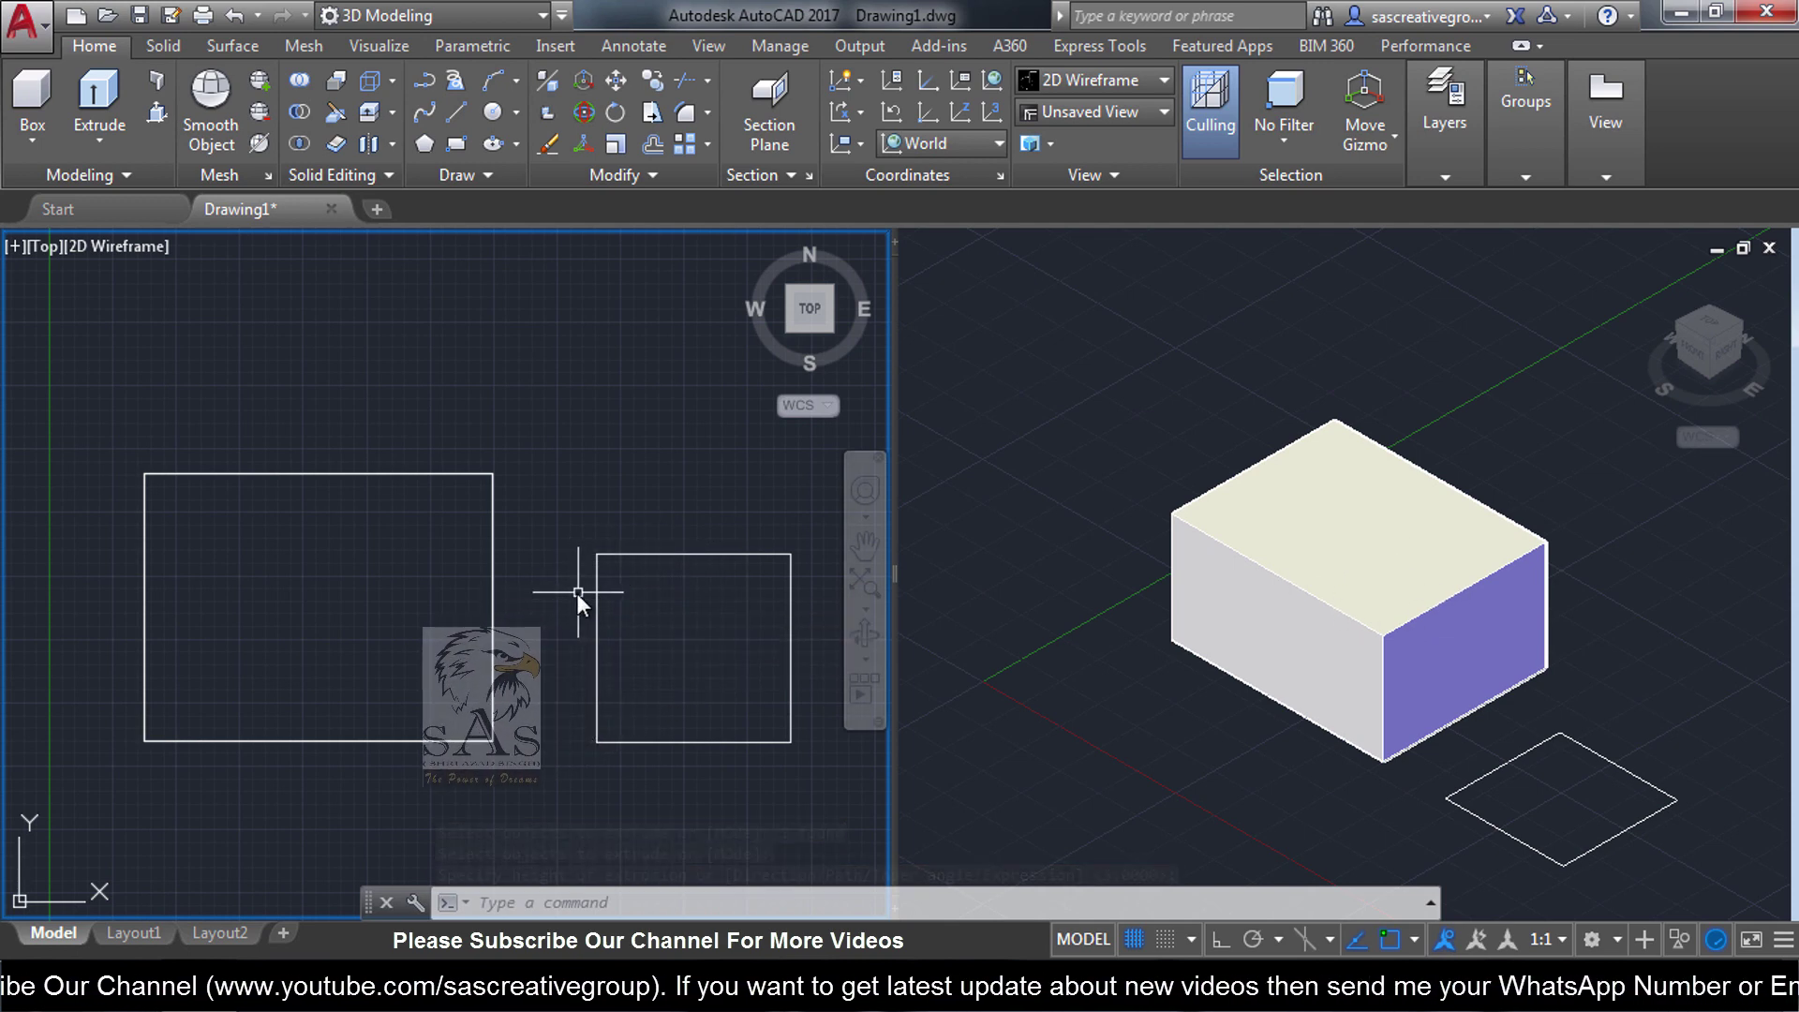
key(Escape)
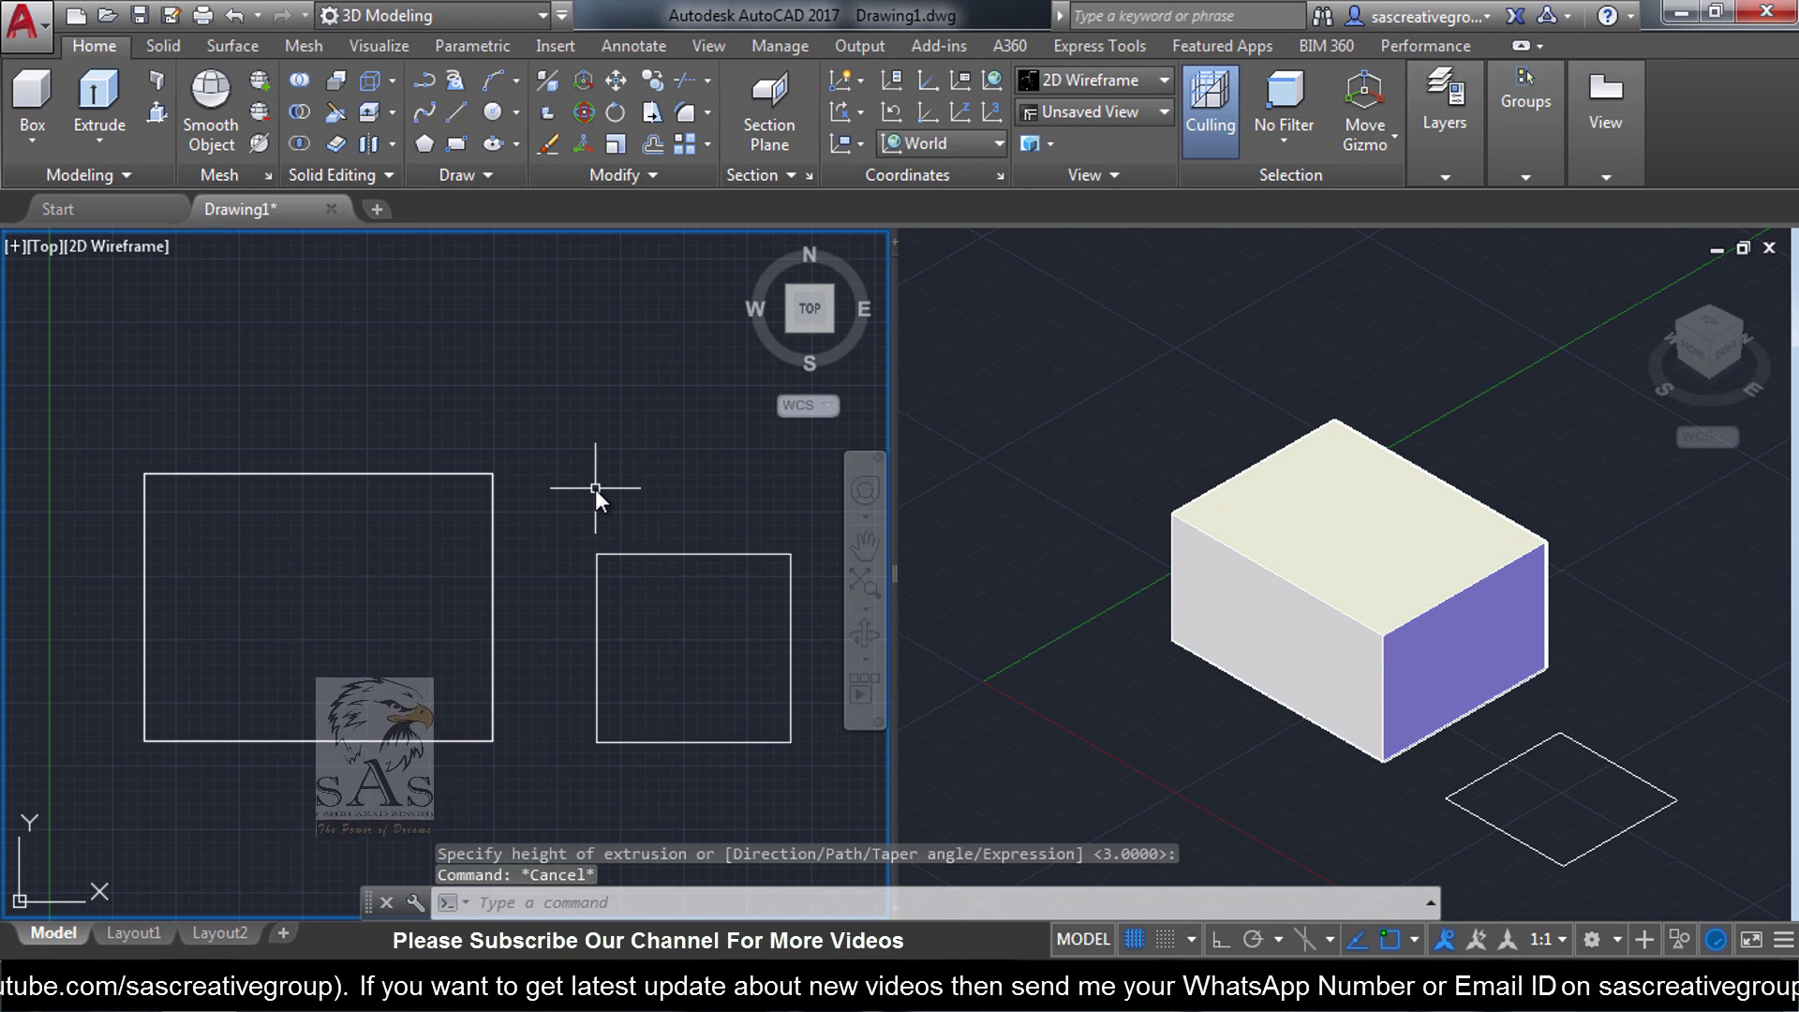
Set extrusion mode to Surface and extrude the small rectangle into an open-walled box
text(ext)
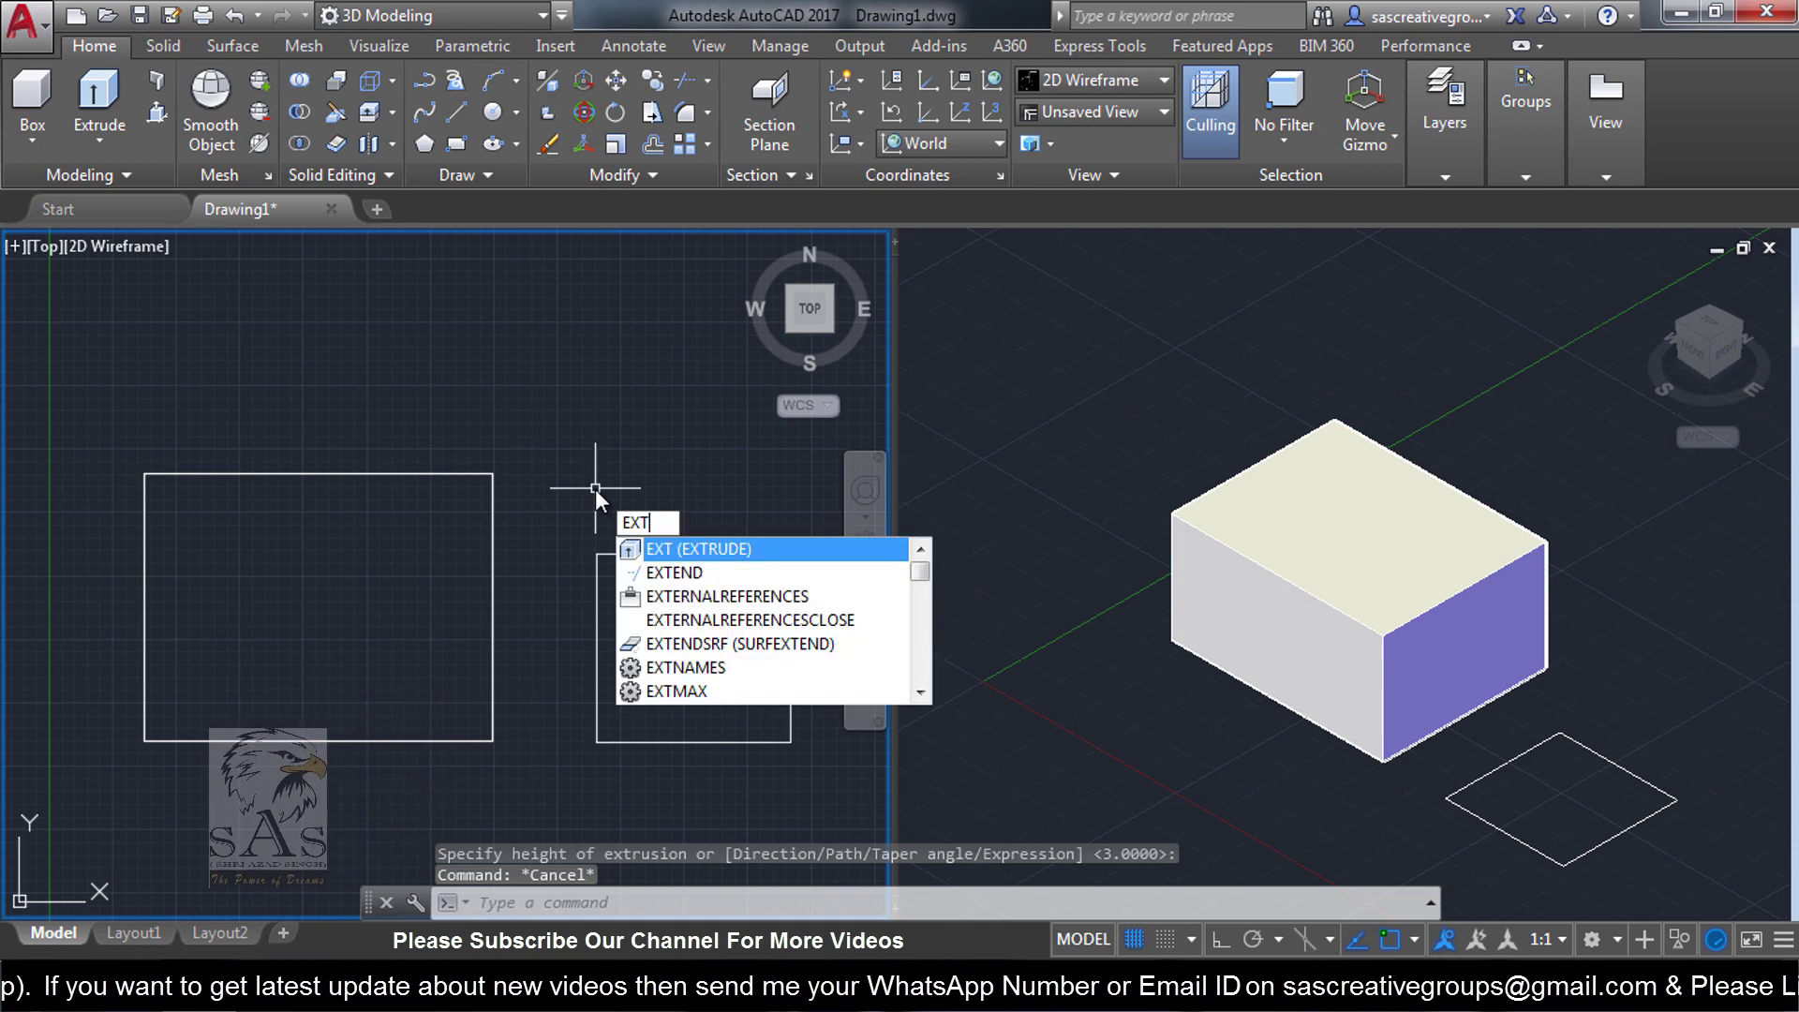
key(Return)
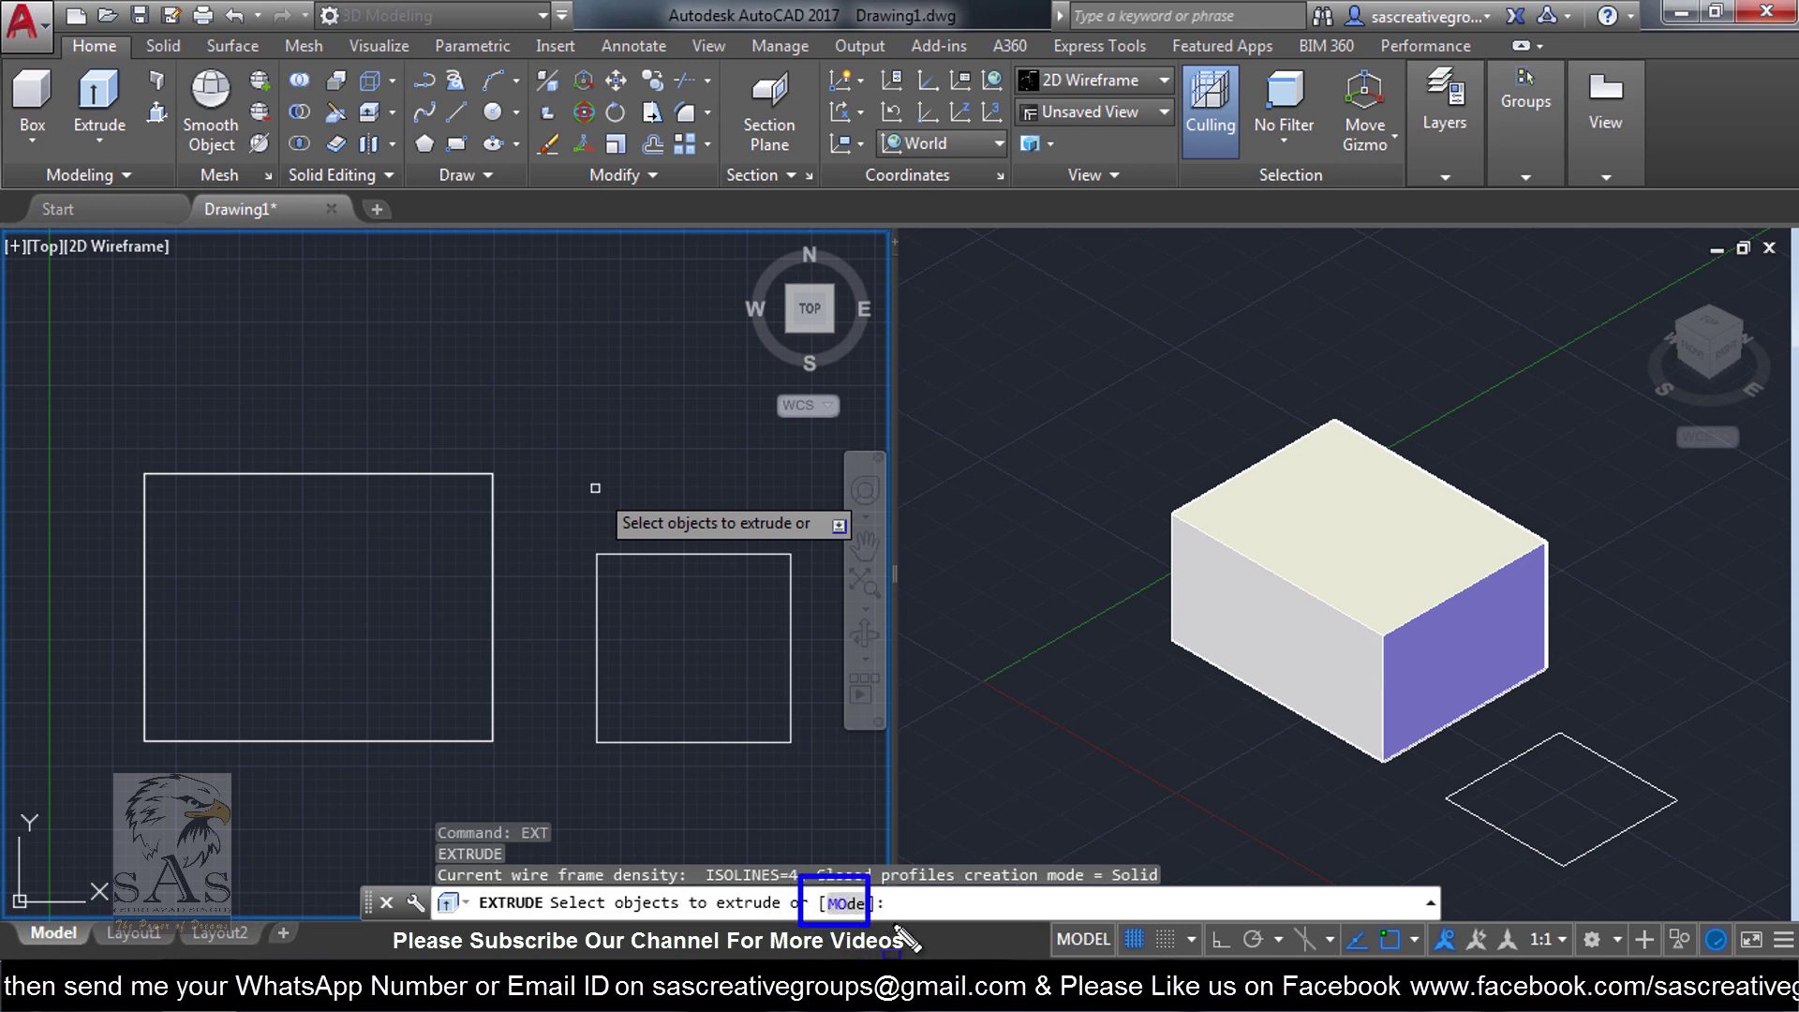
click(846, 904)
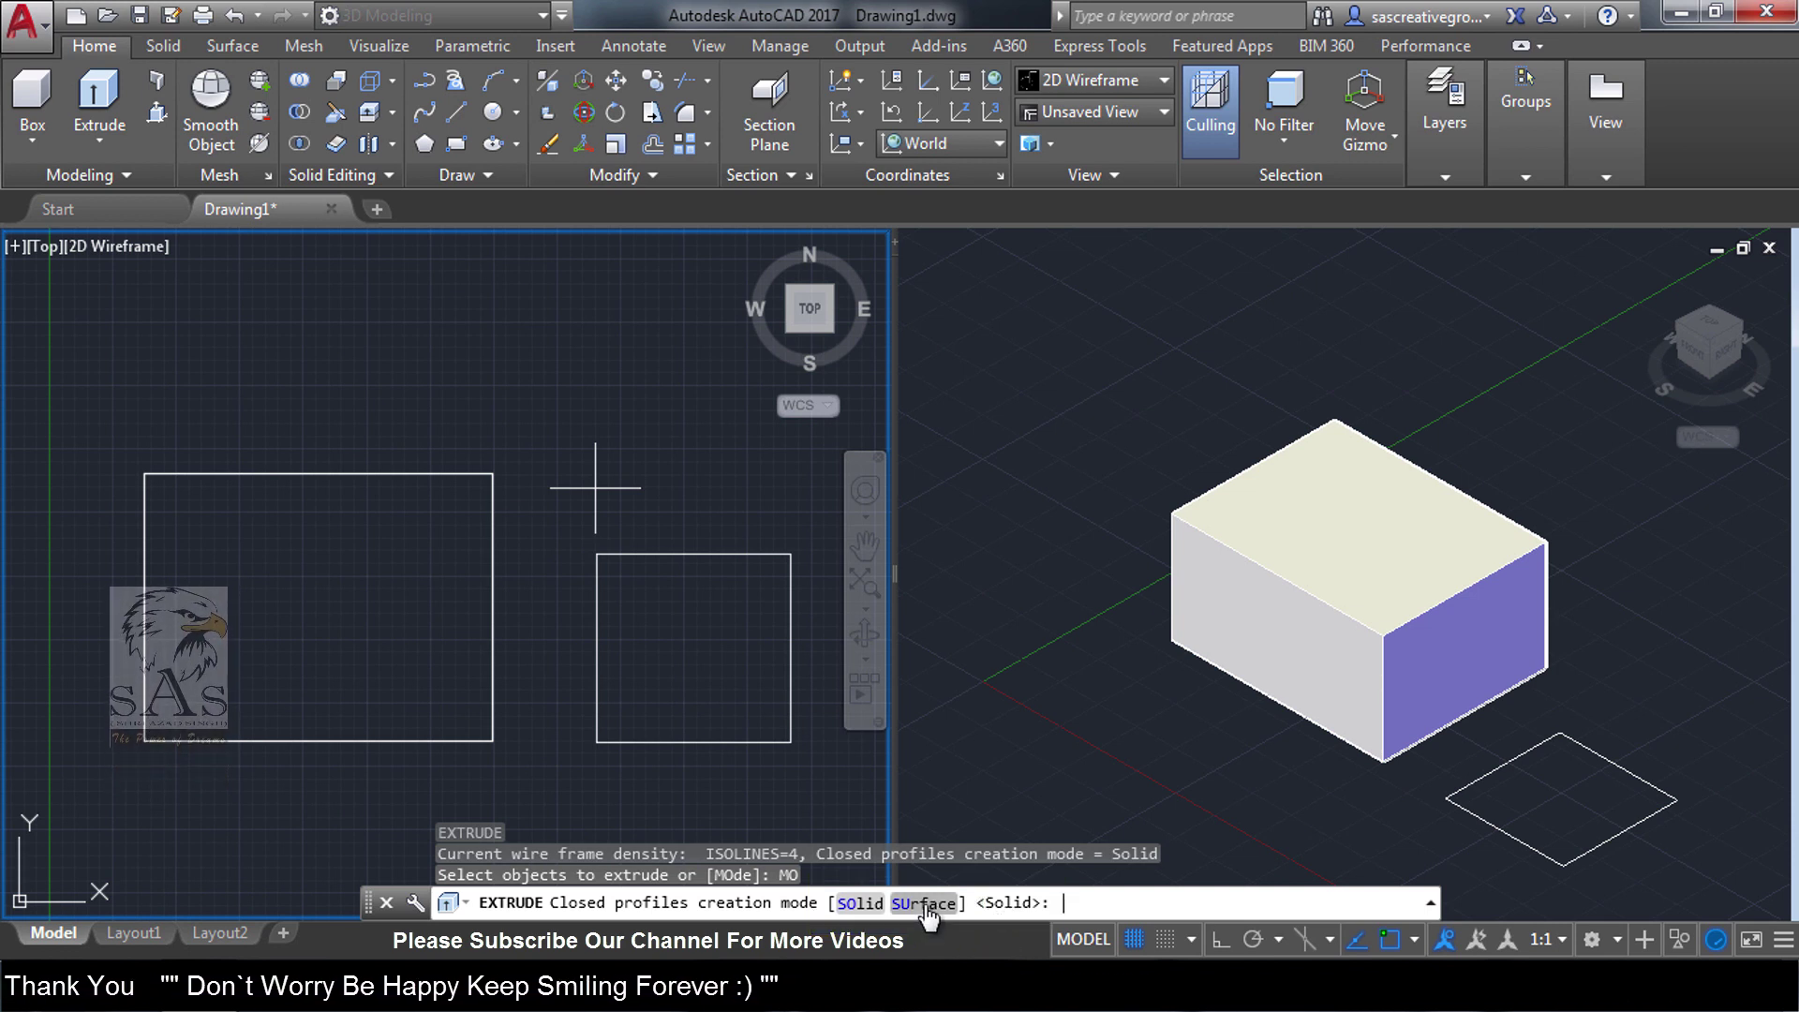
click(925, 905)
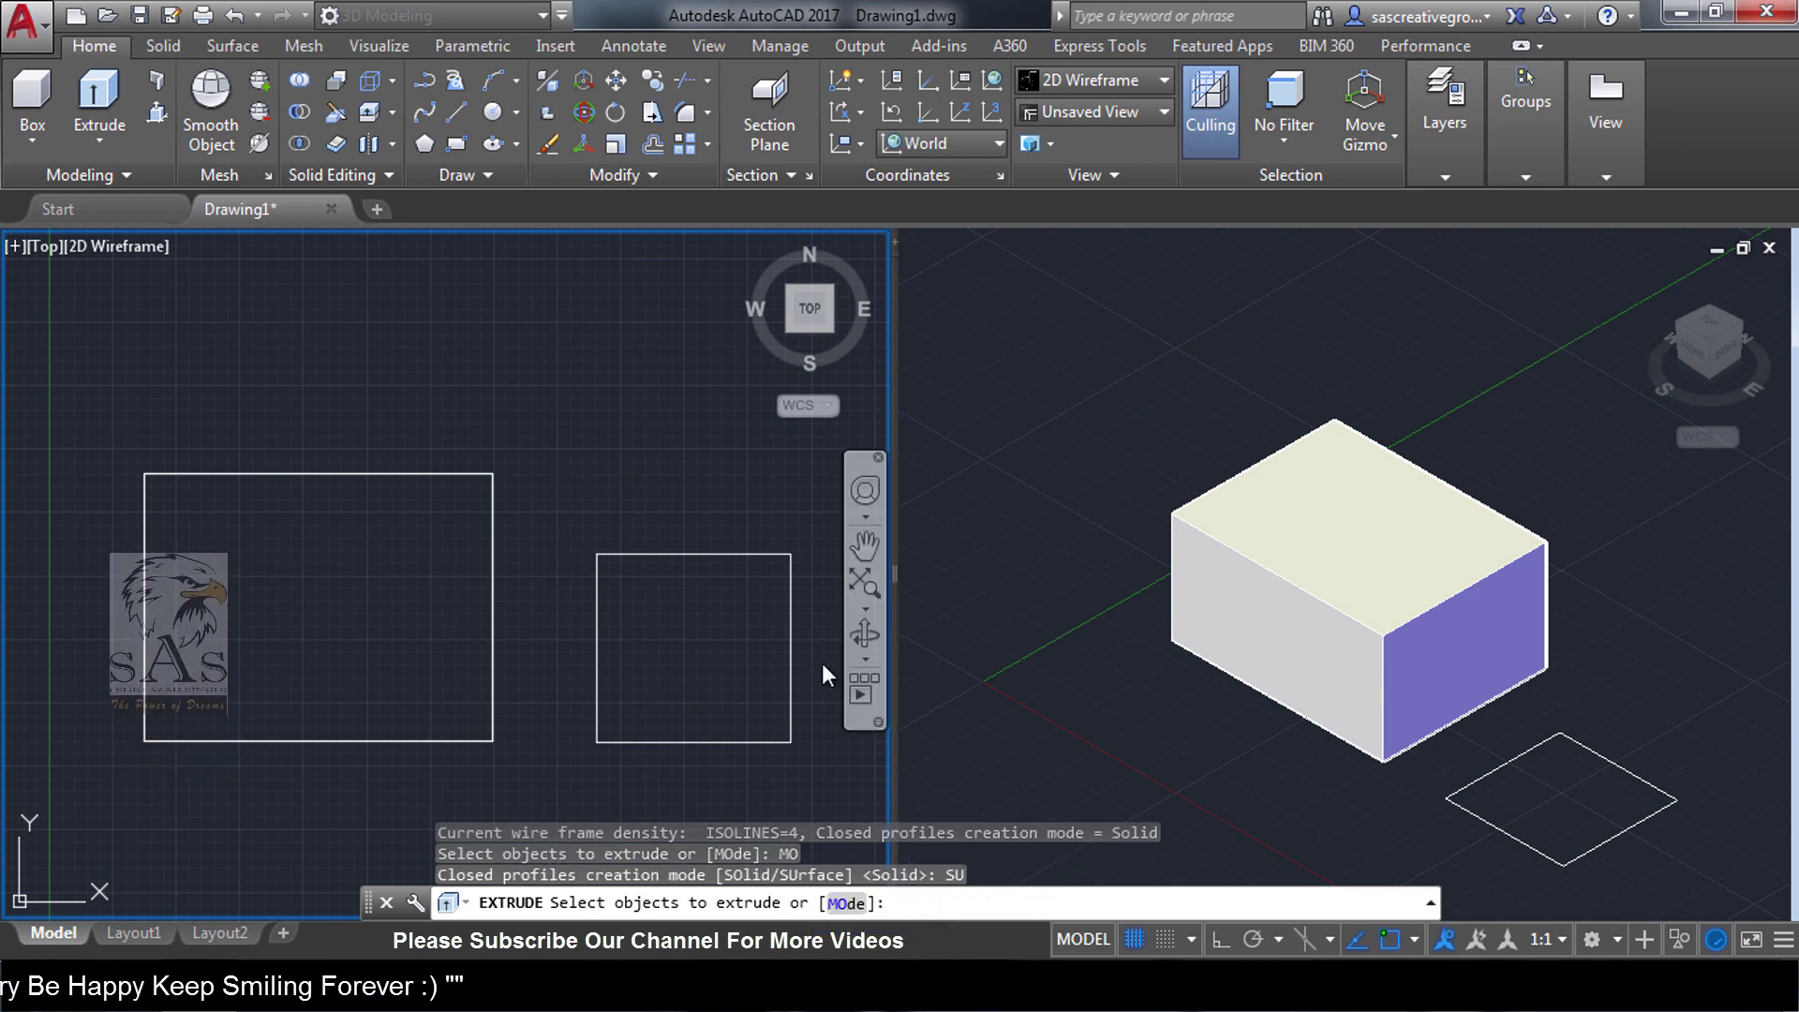
click(701, 556)
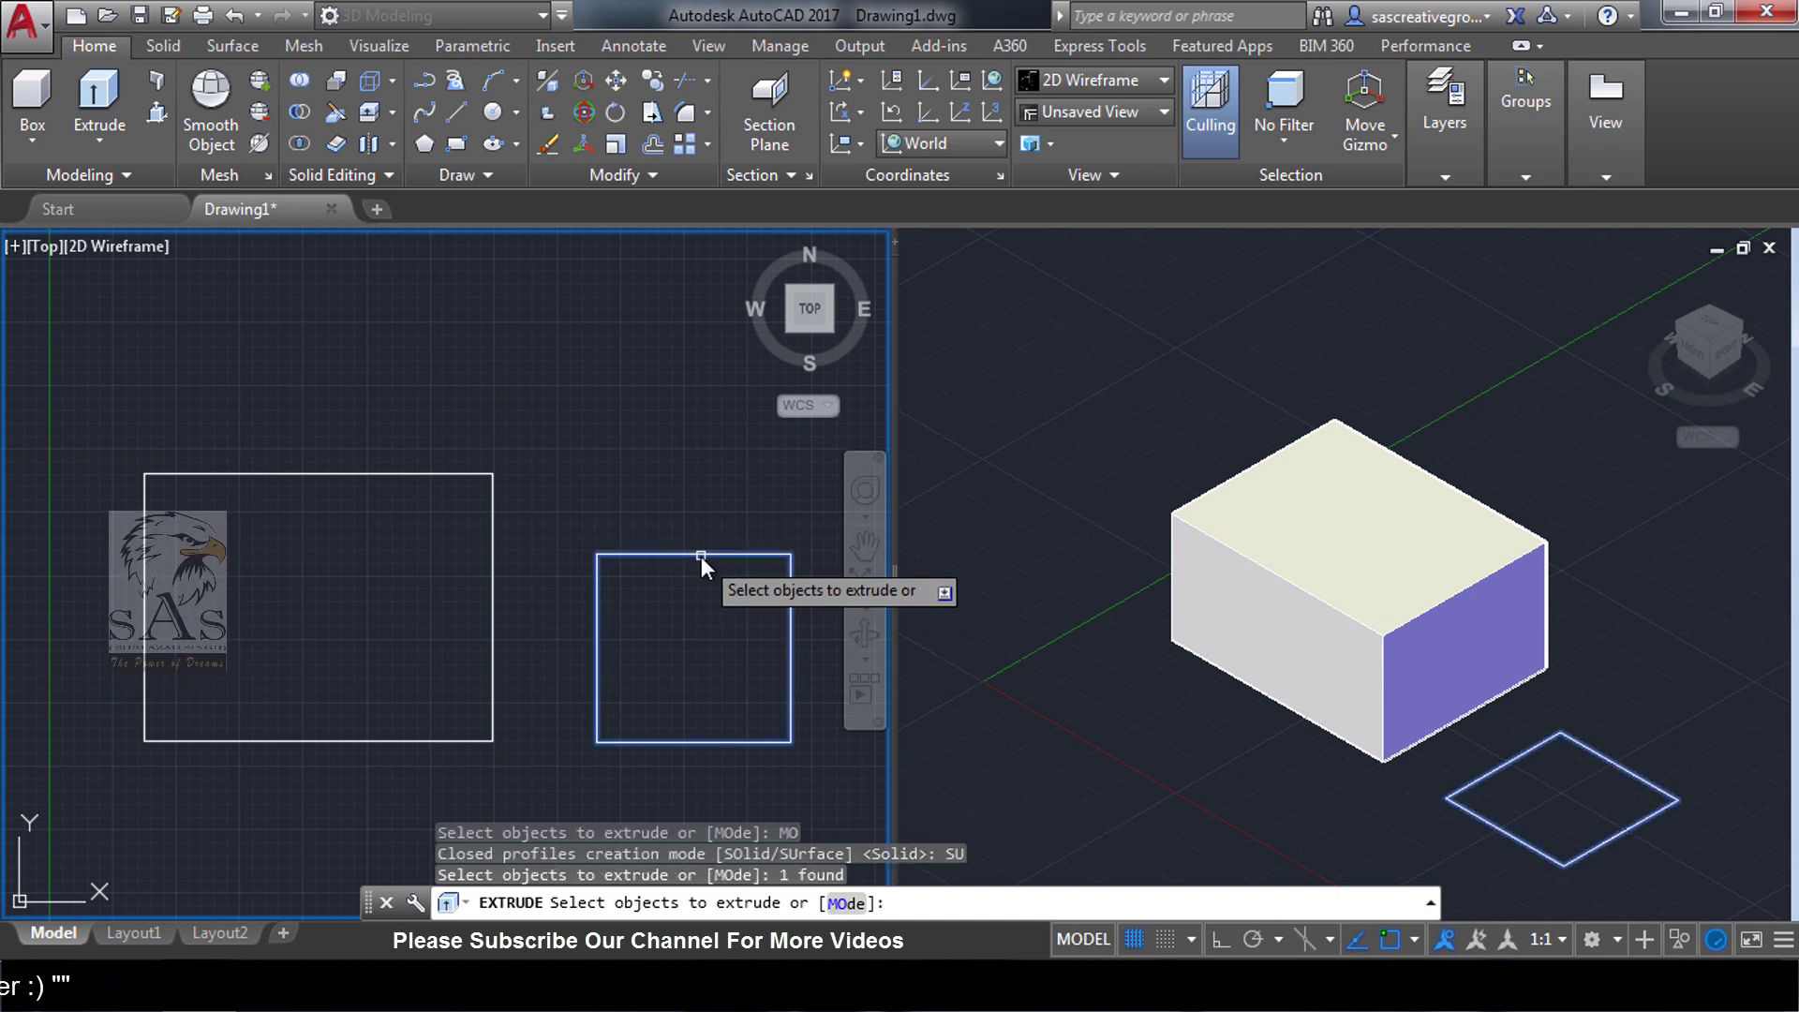
right_click(696, 493)
click(736, 502)
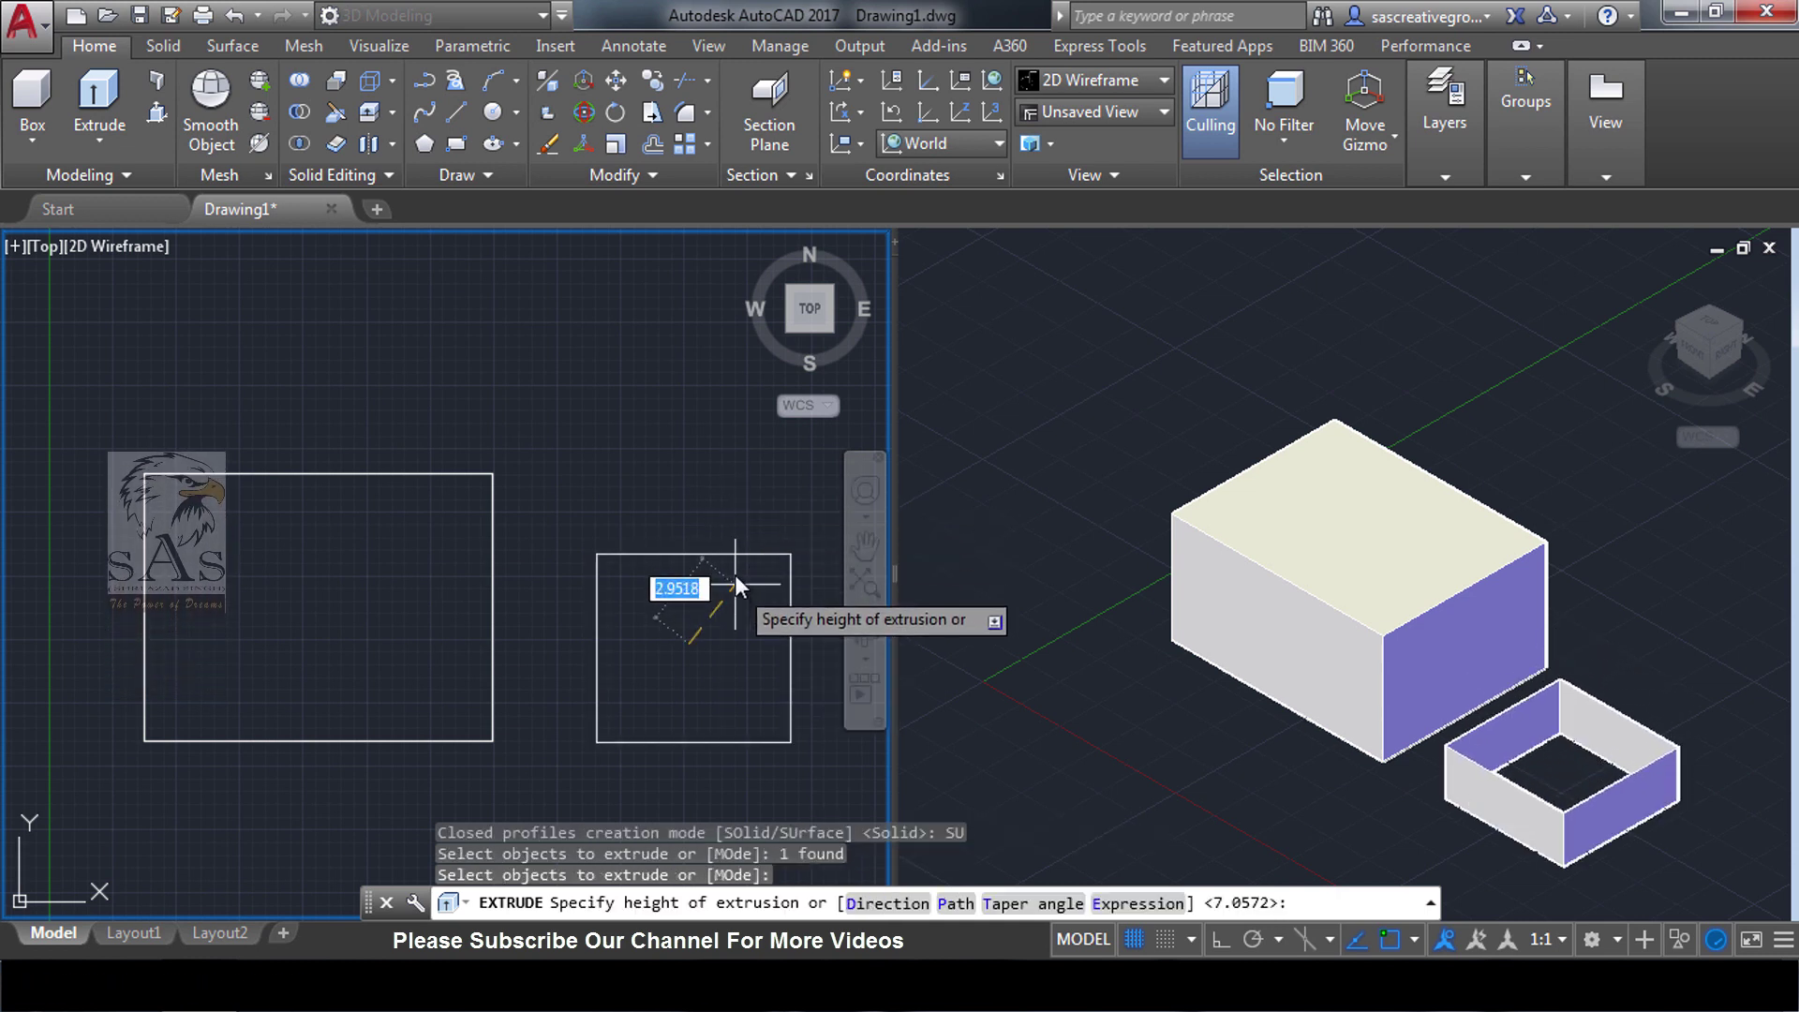
click(711, 529)
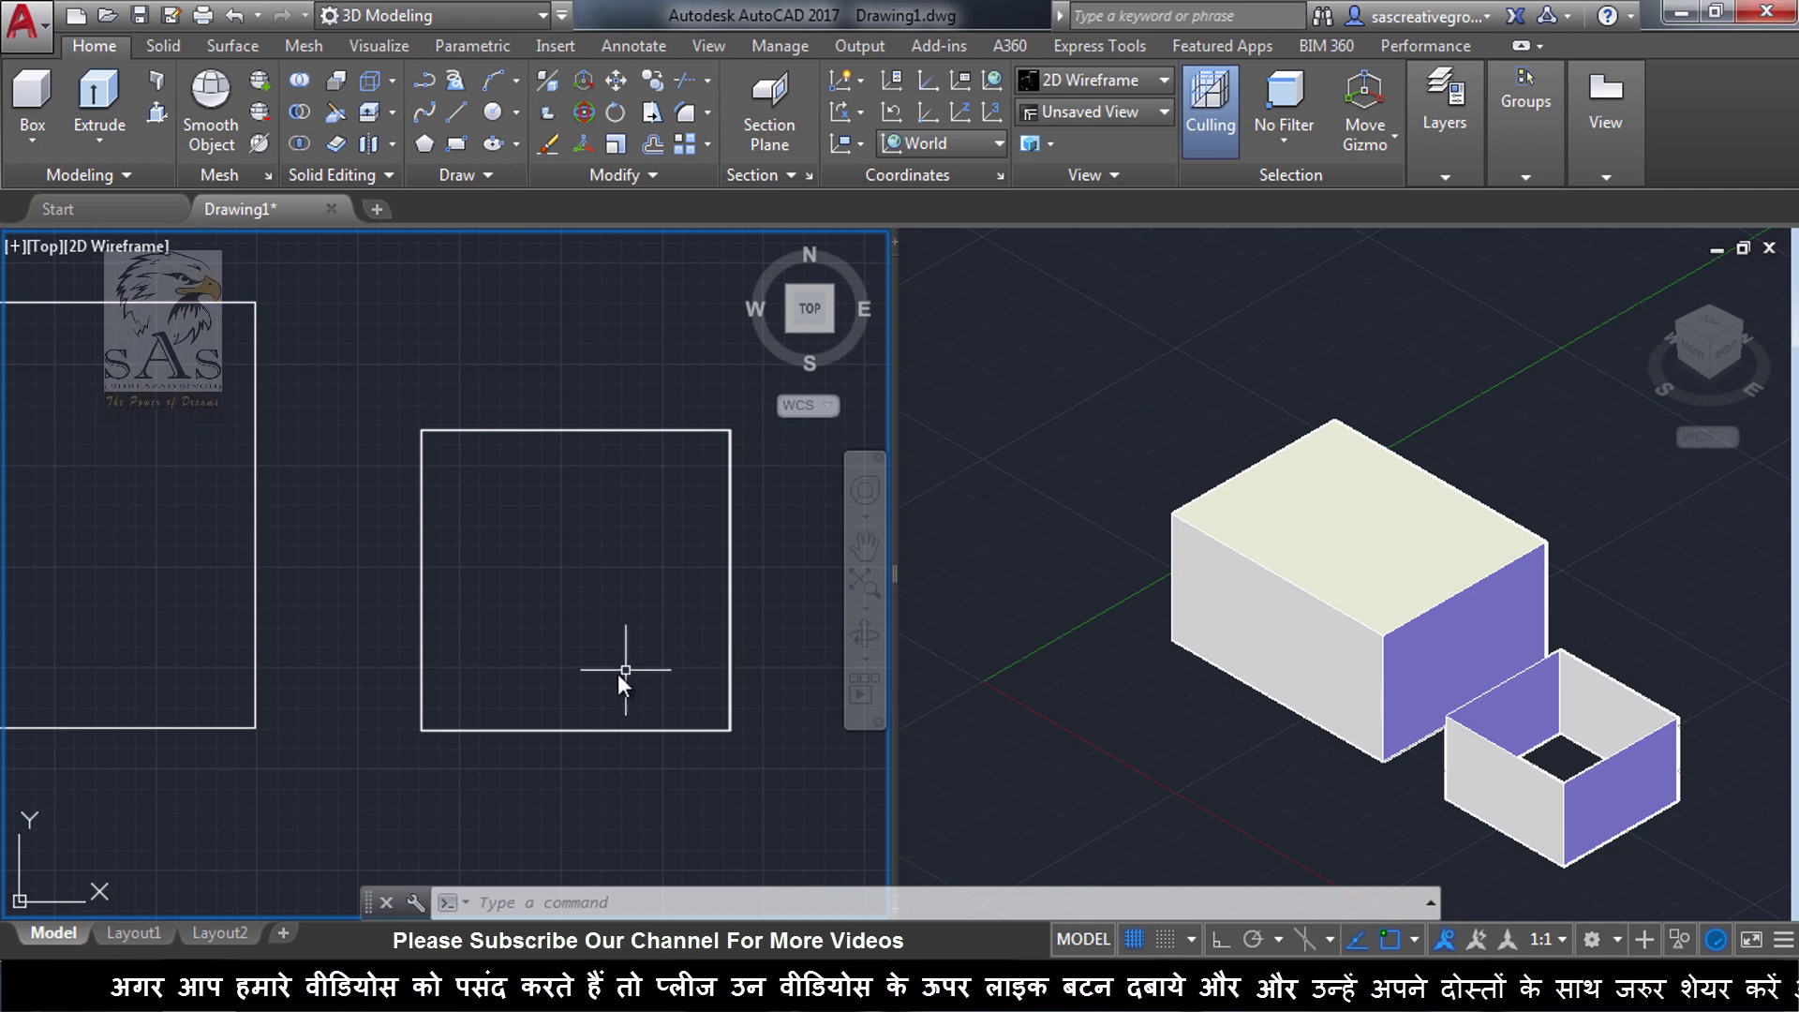
Reset the extrusion mode to Solid, cancel the extrusion, and zoom out and pan the Top view down
click(520, 639)
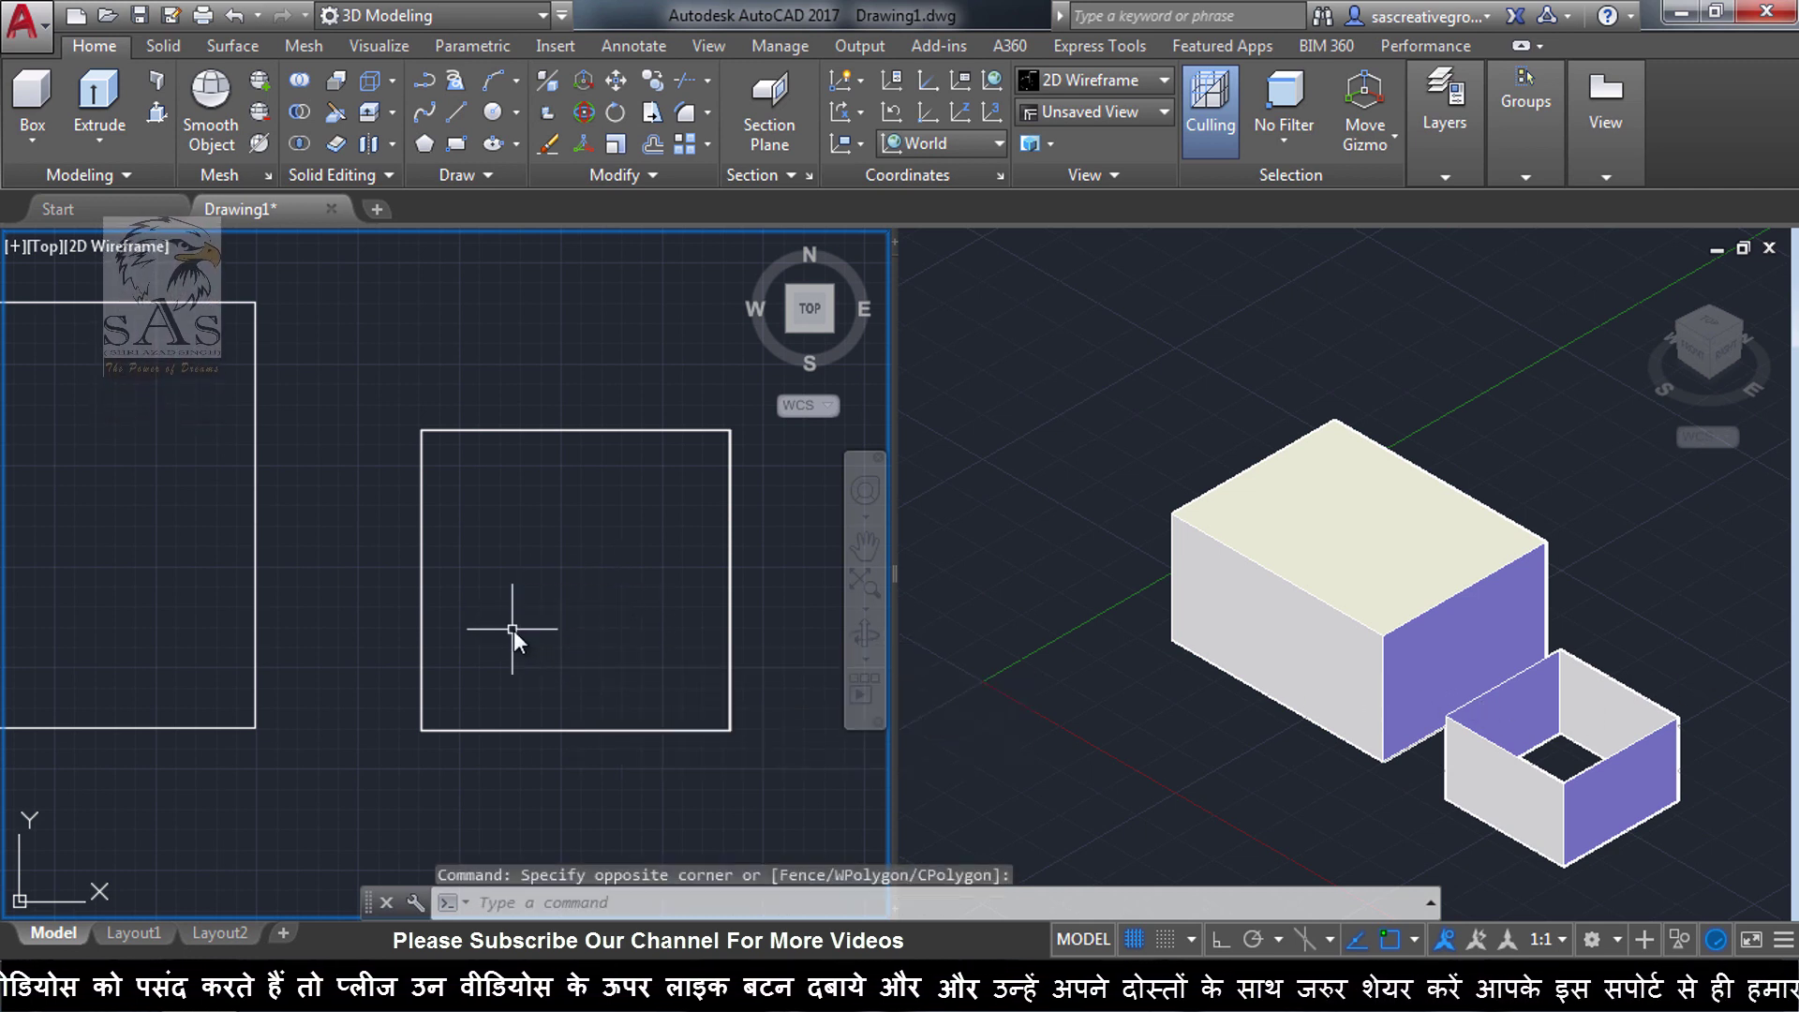
key(Escape)
text(ext)
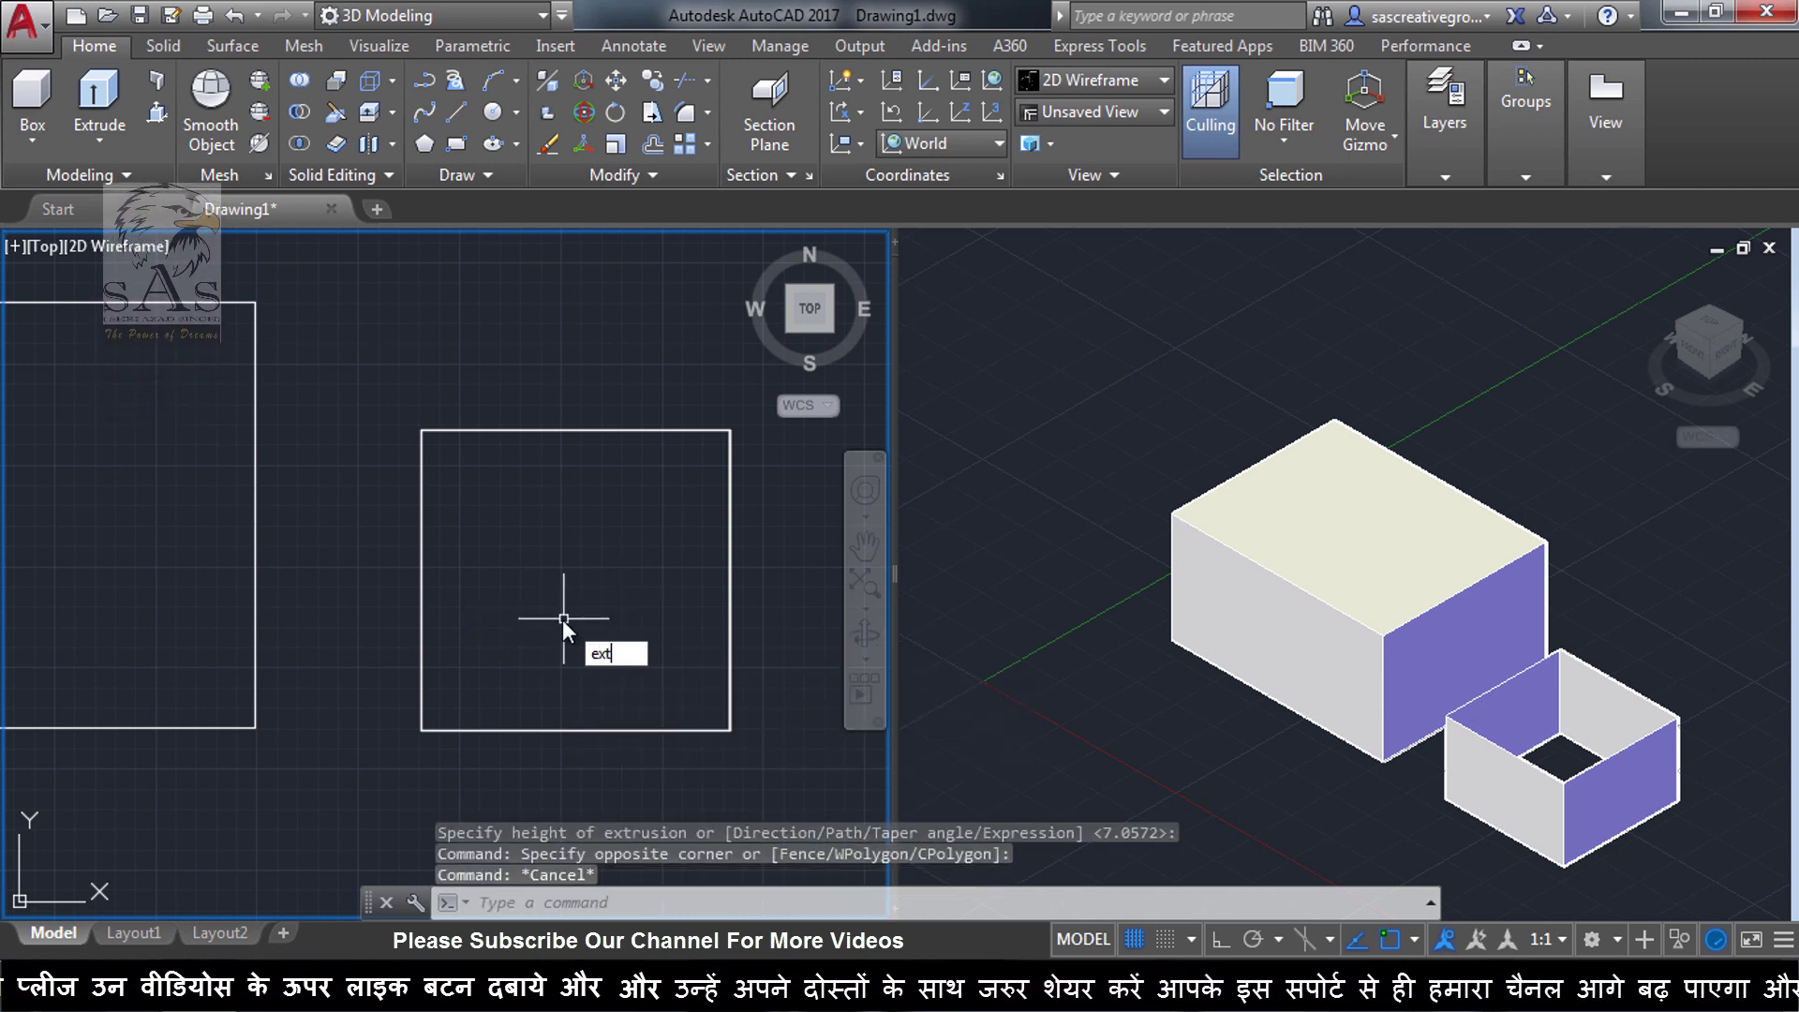
key(Return)
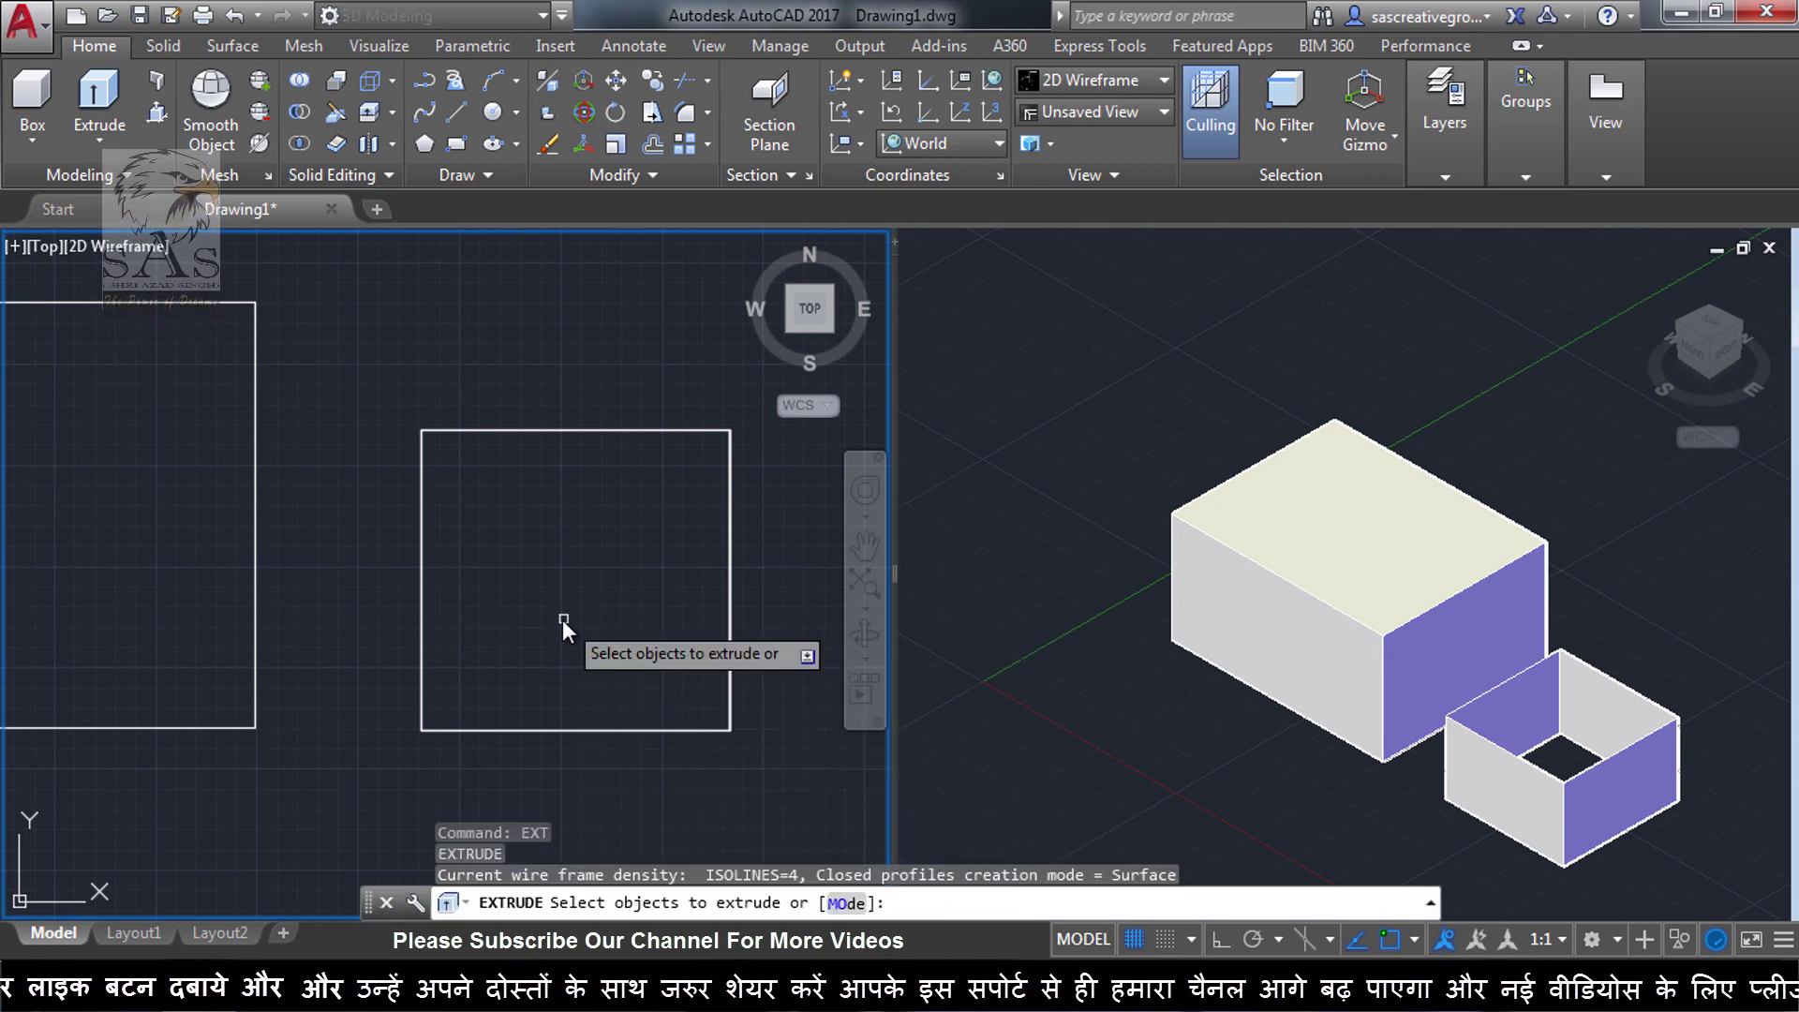
click(843, 903)
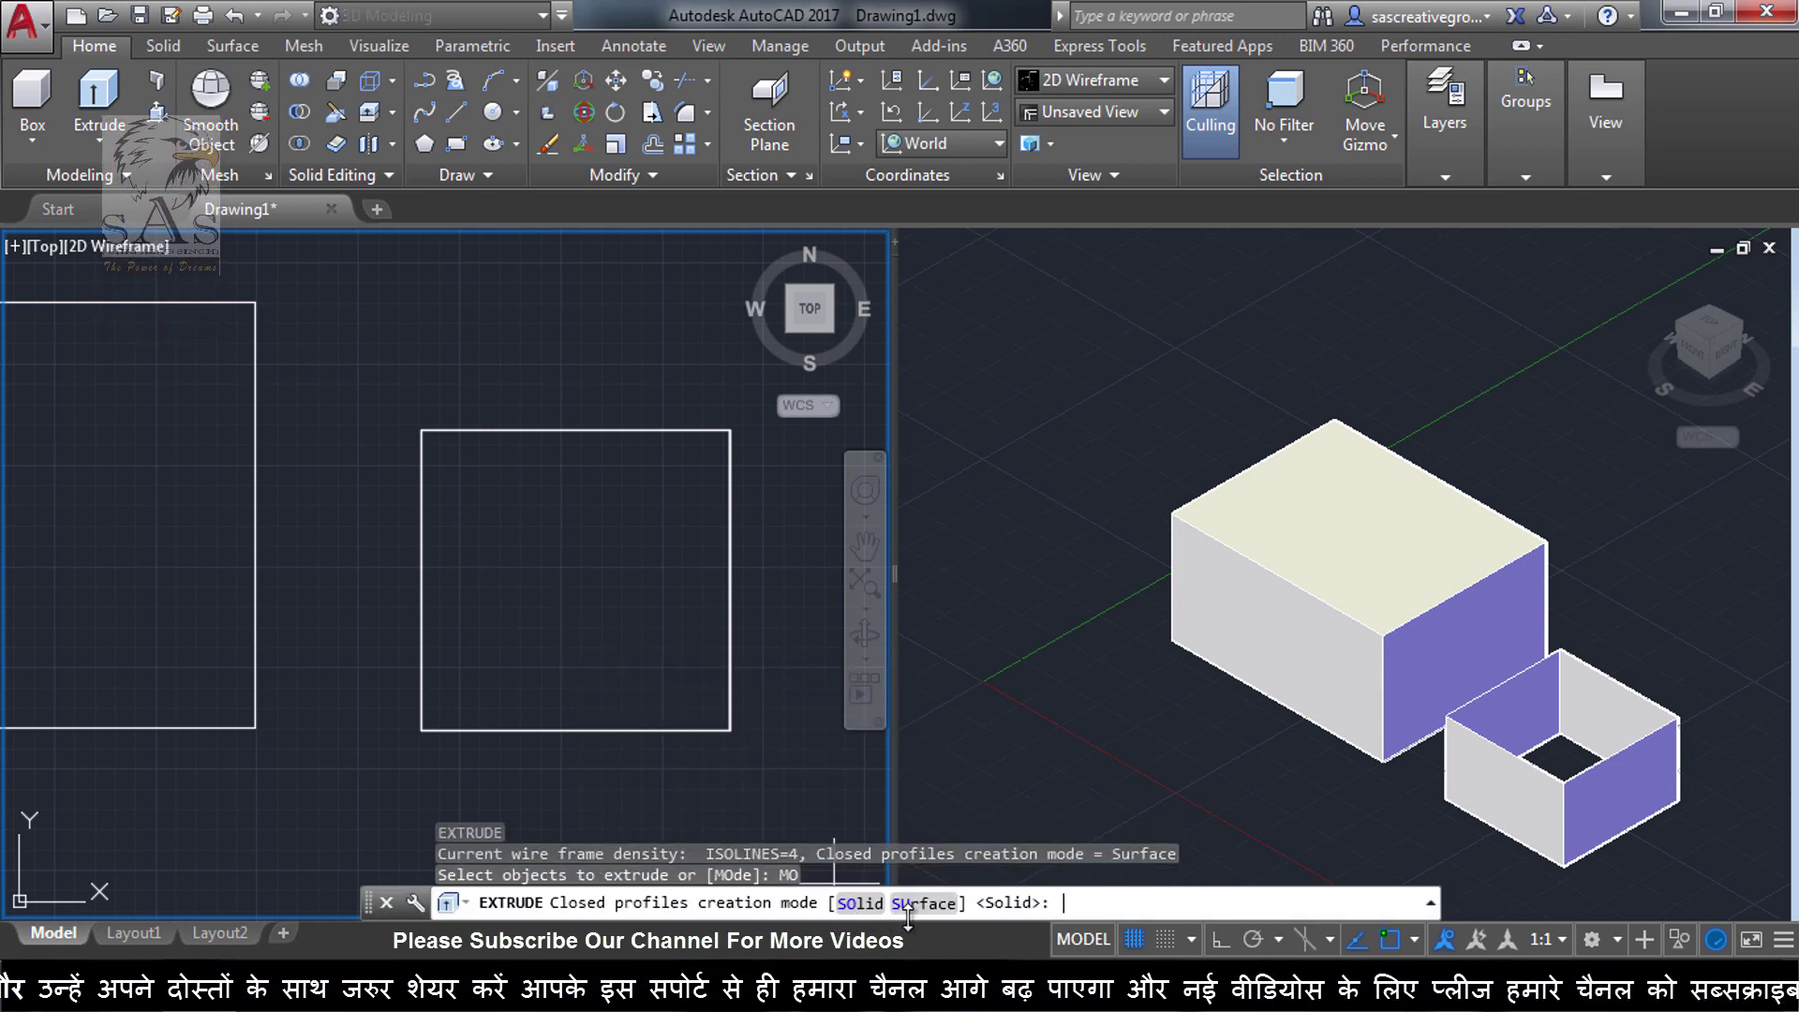
click(860, 902)
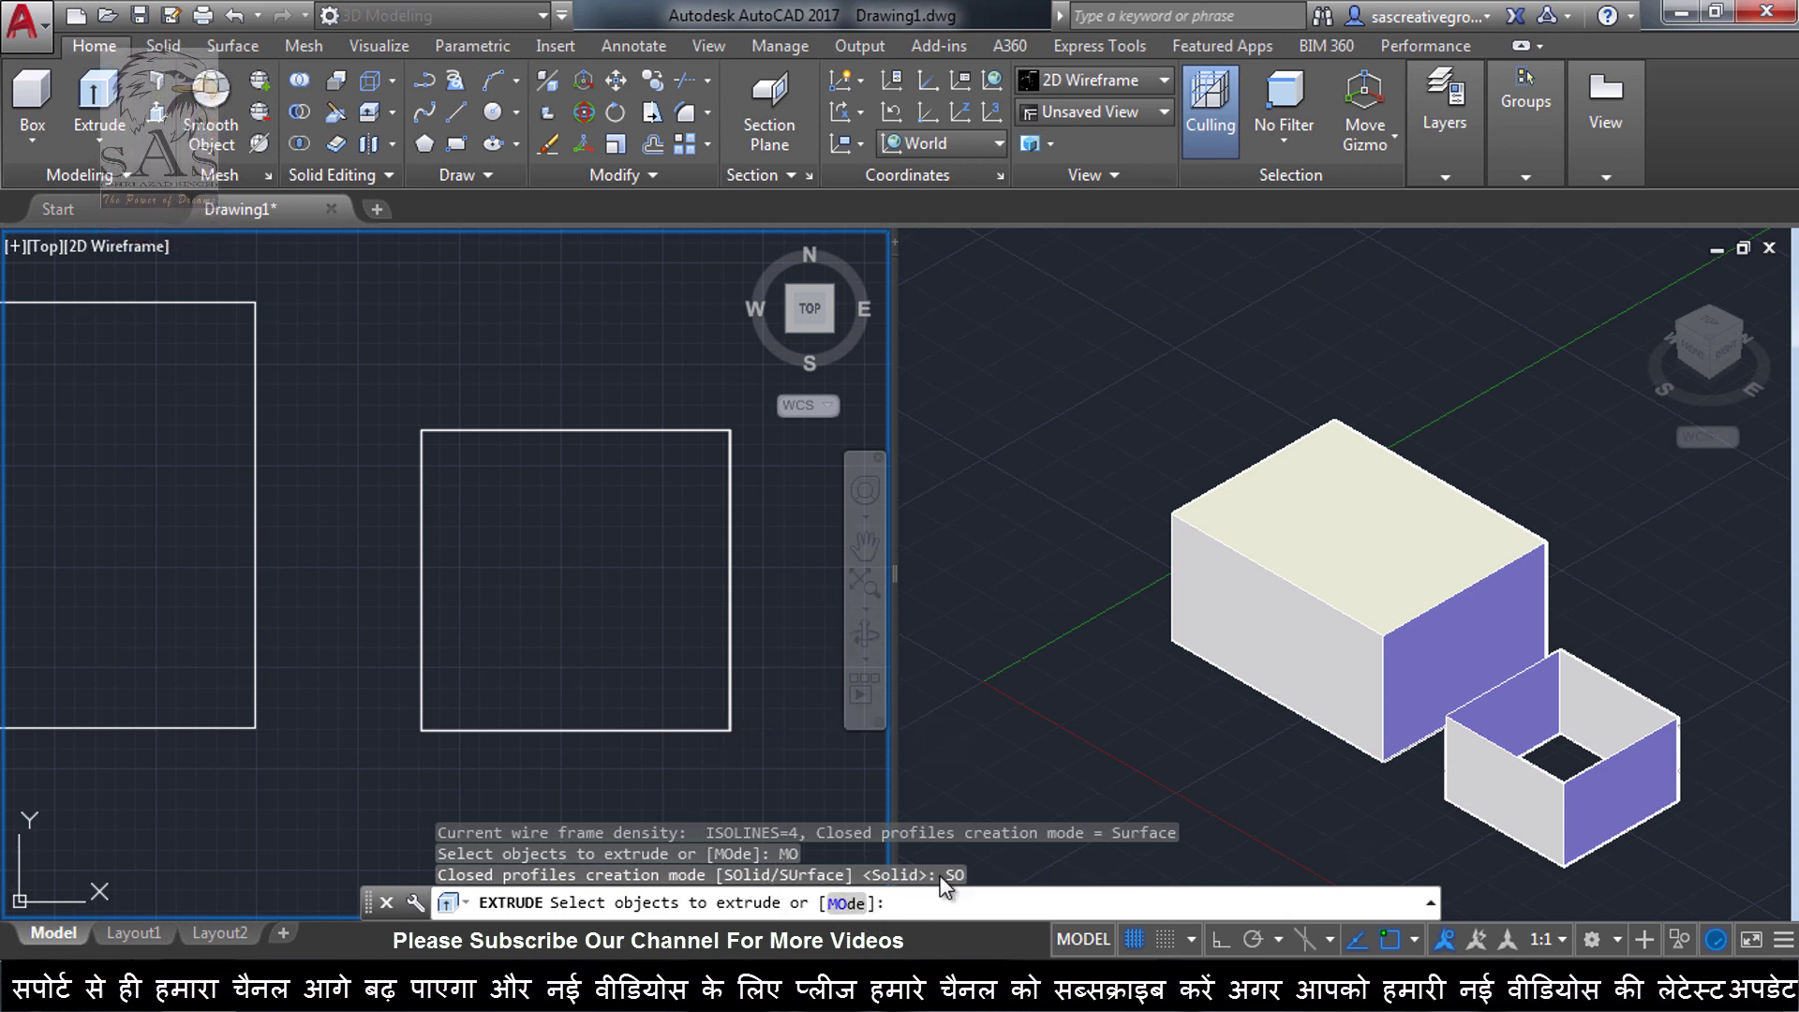
key(Escape)
scroll(646, 616, down, 4)
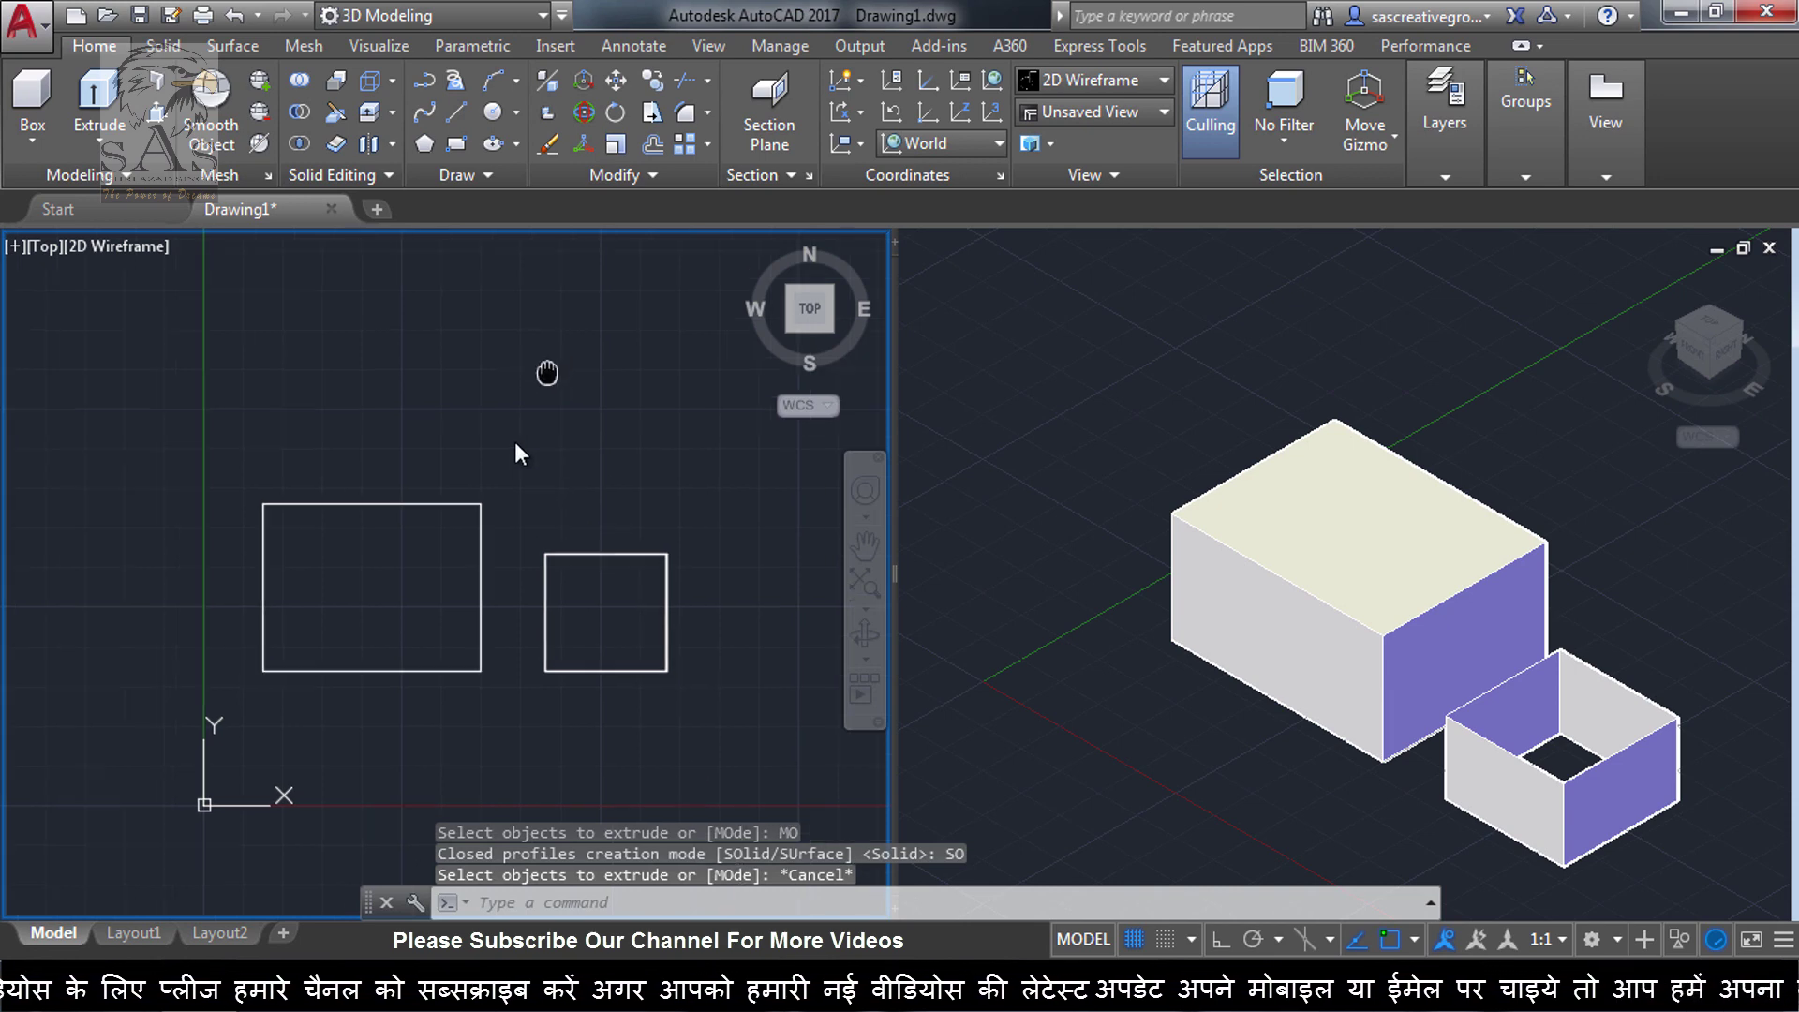
middle_drag(546, 374, 473, 591)
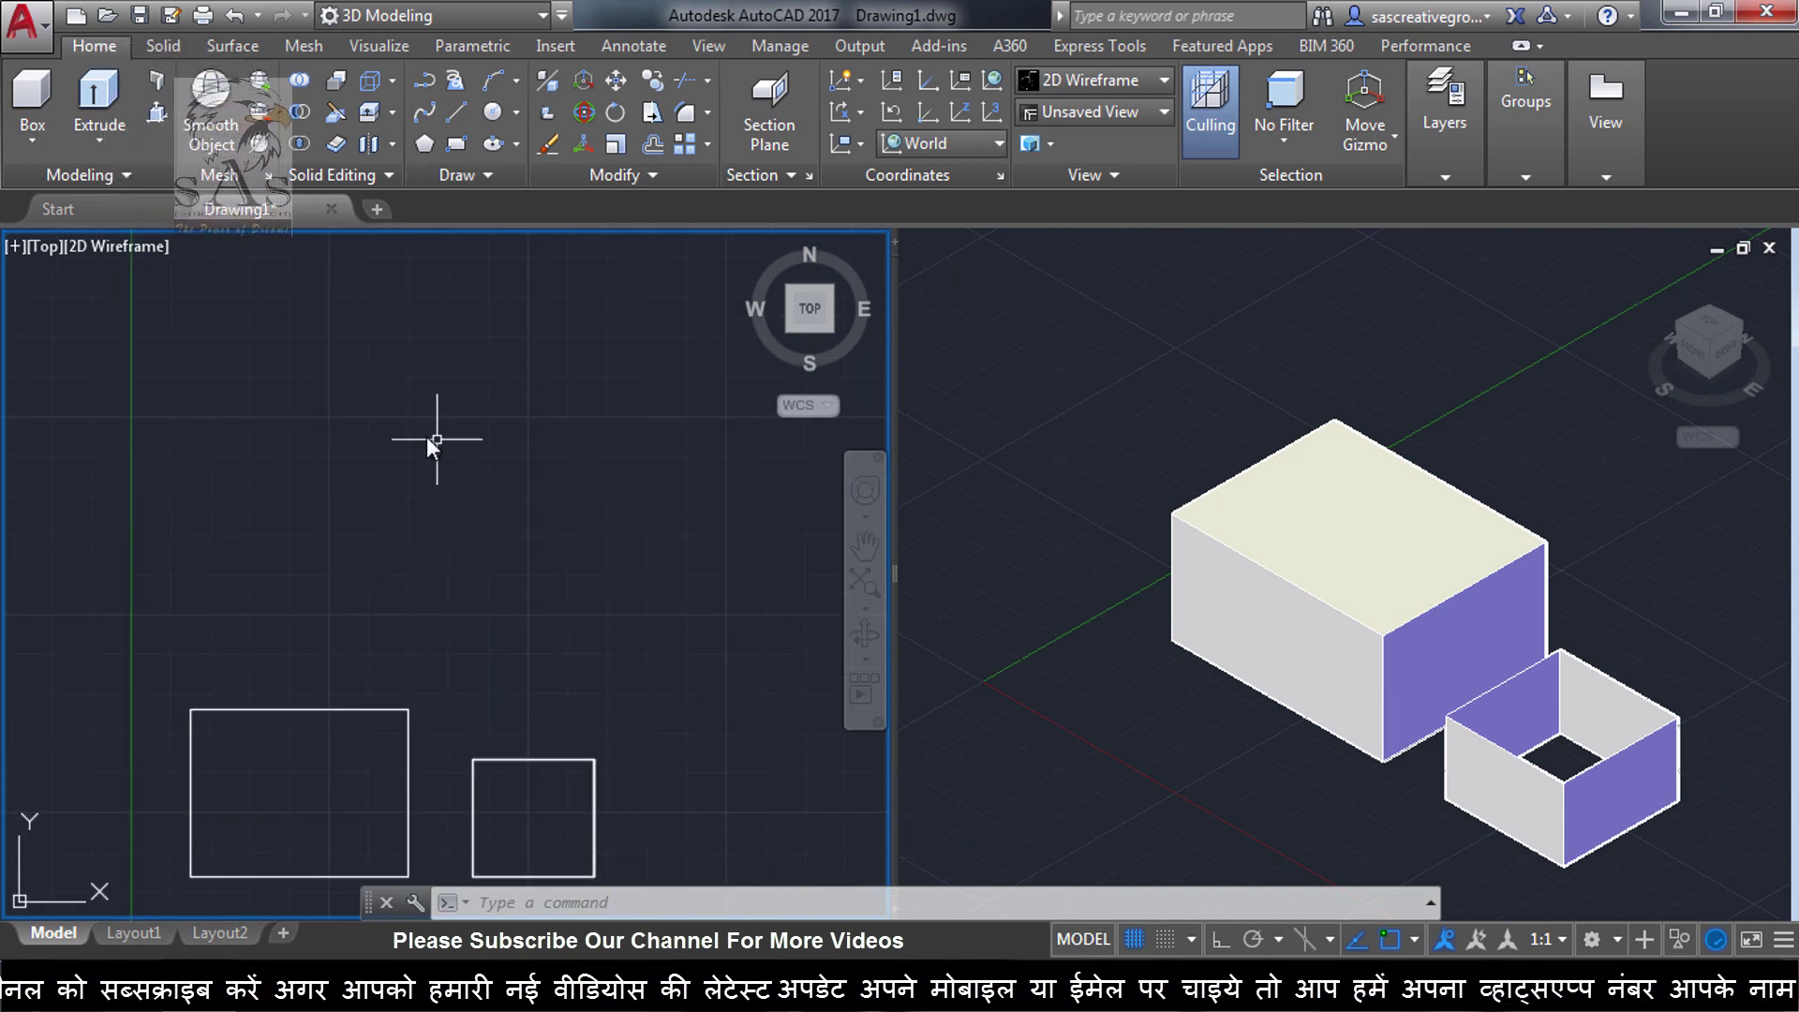
Draw a vertical line and a slanted line down to the right above the rectangles
click(458, 109)
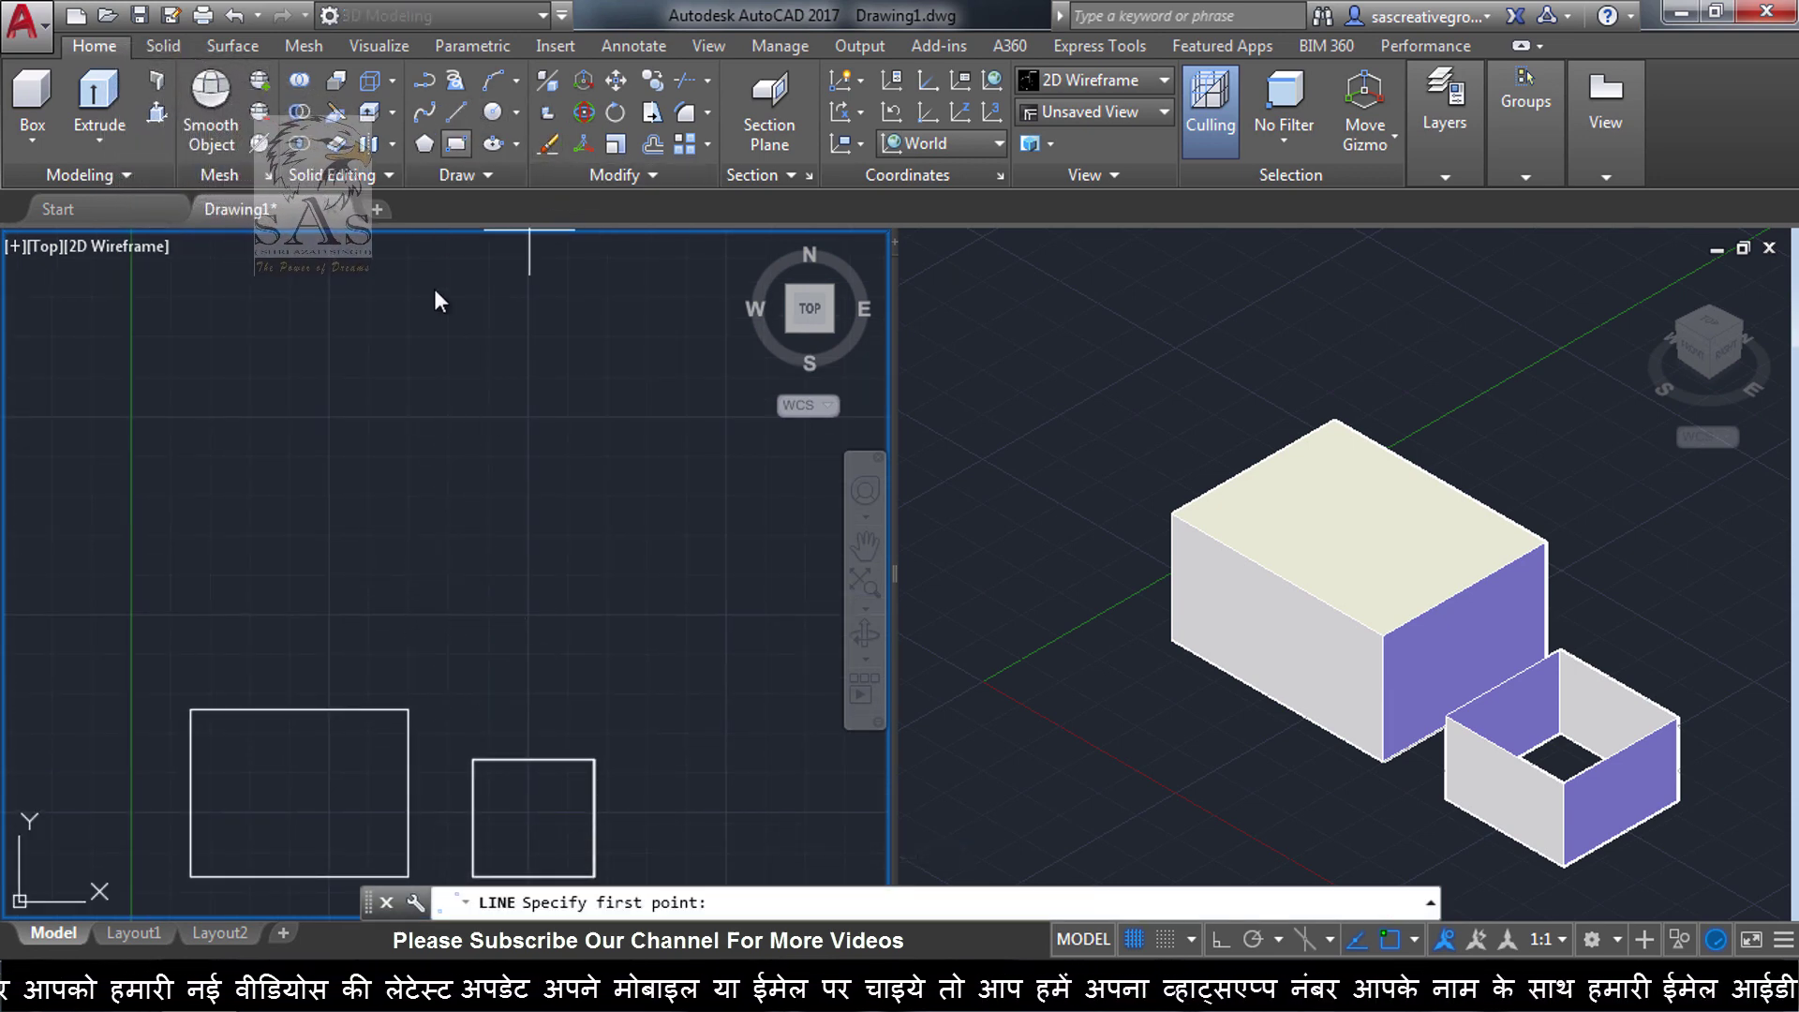
click(262, 362)
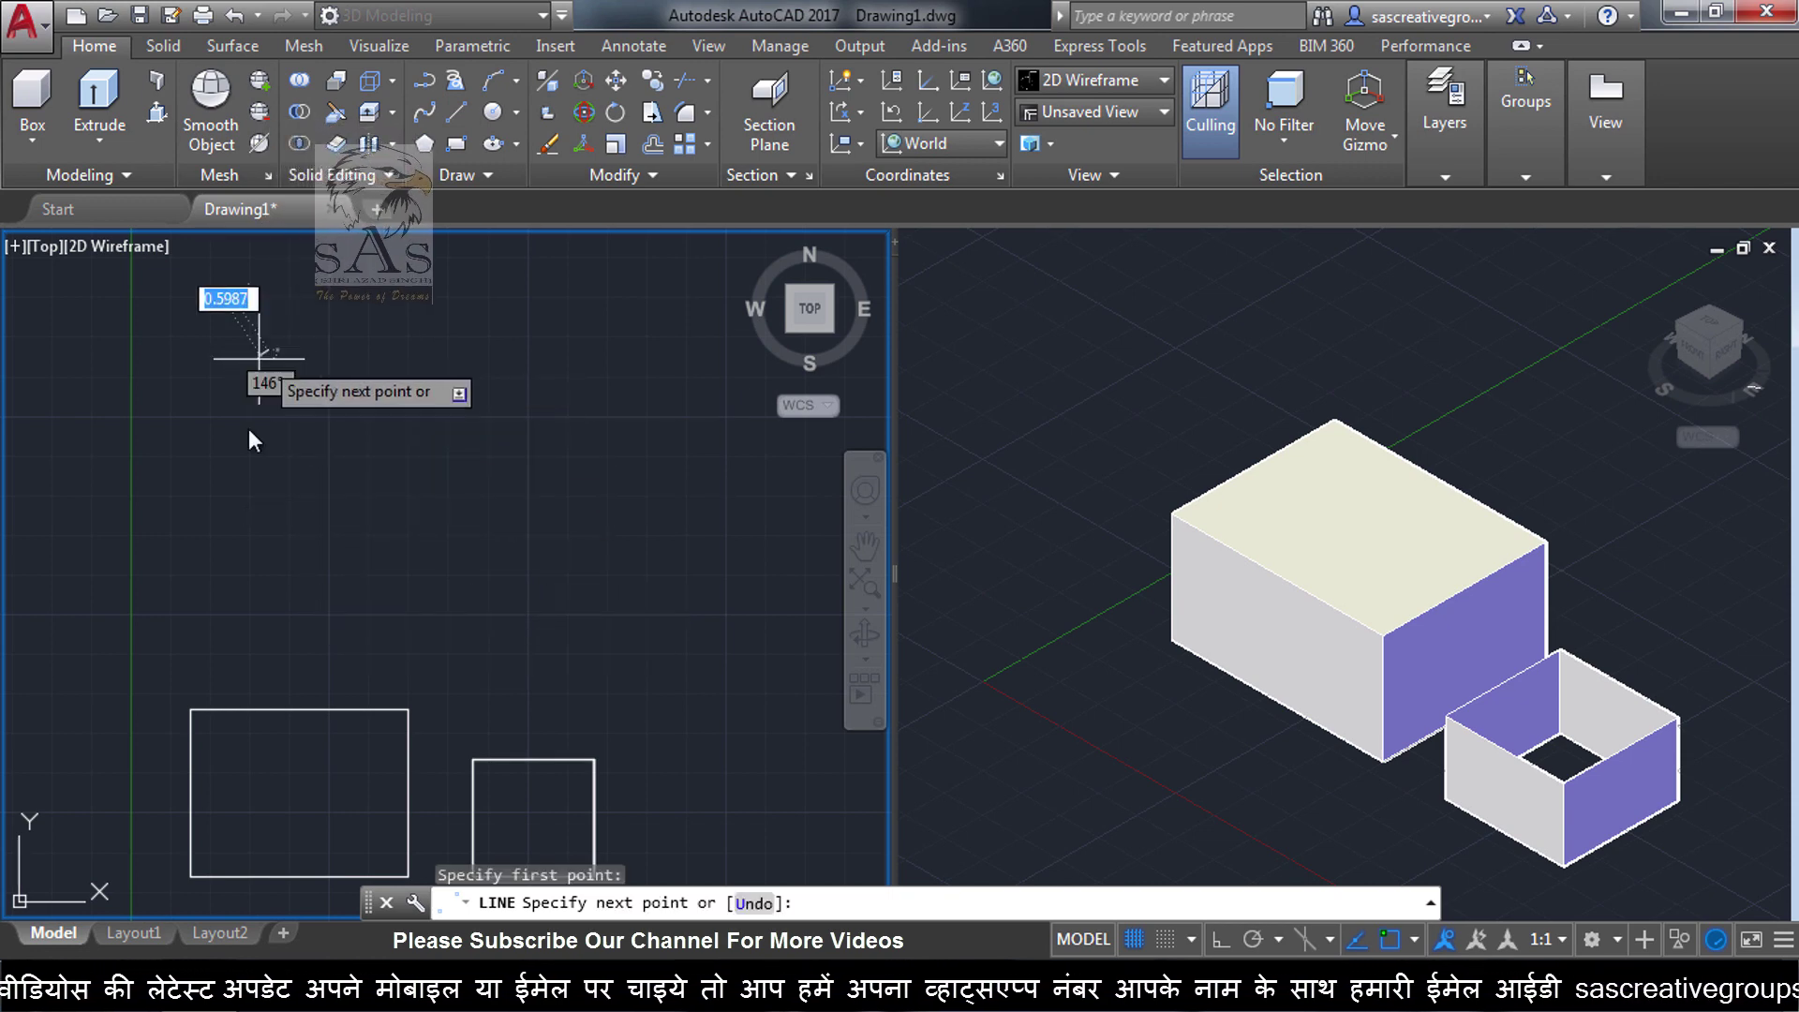
click(266, 525)
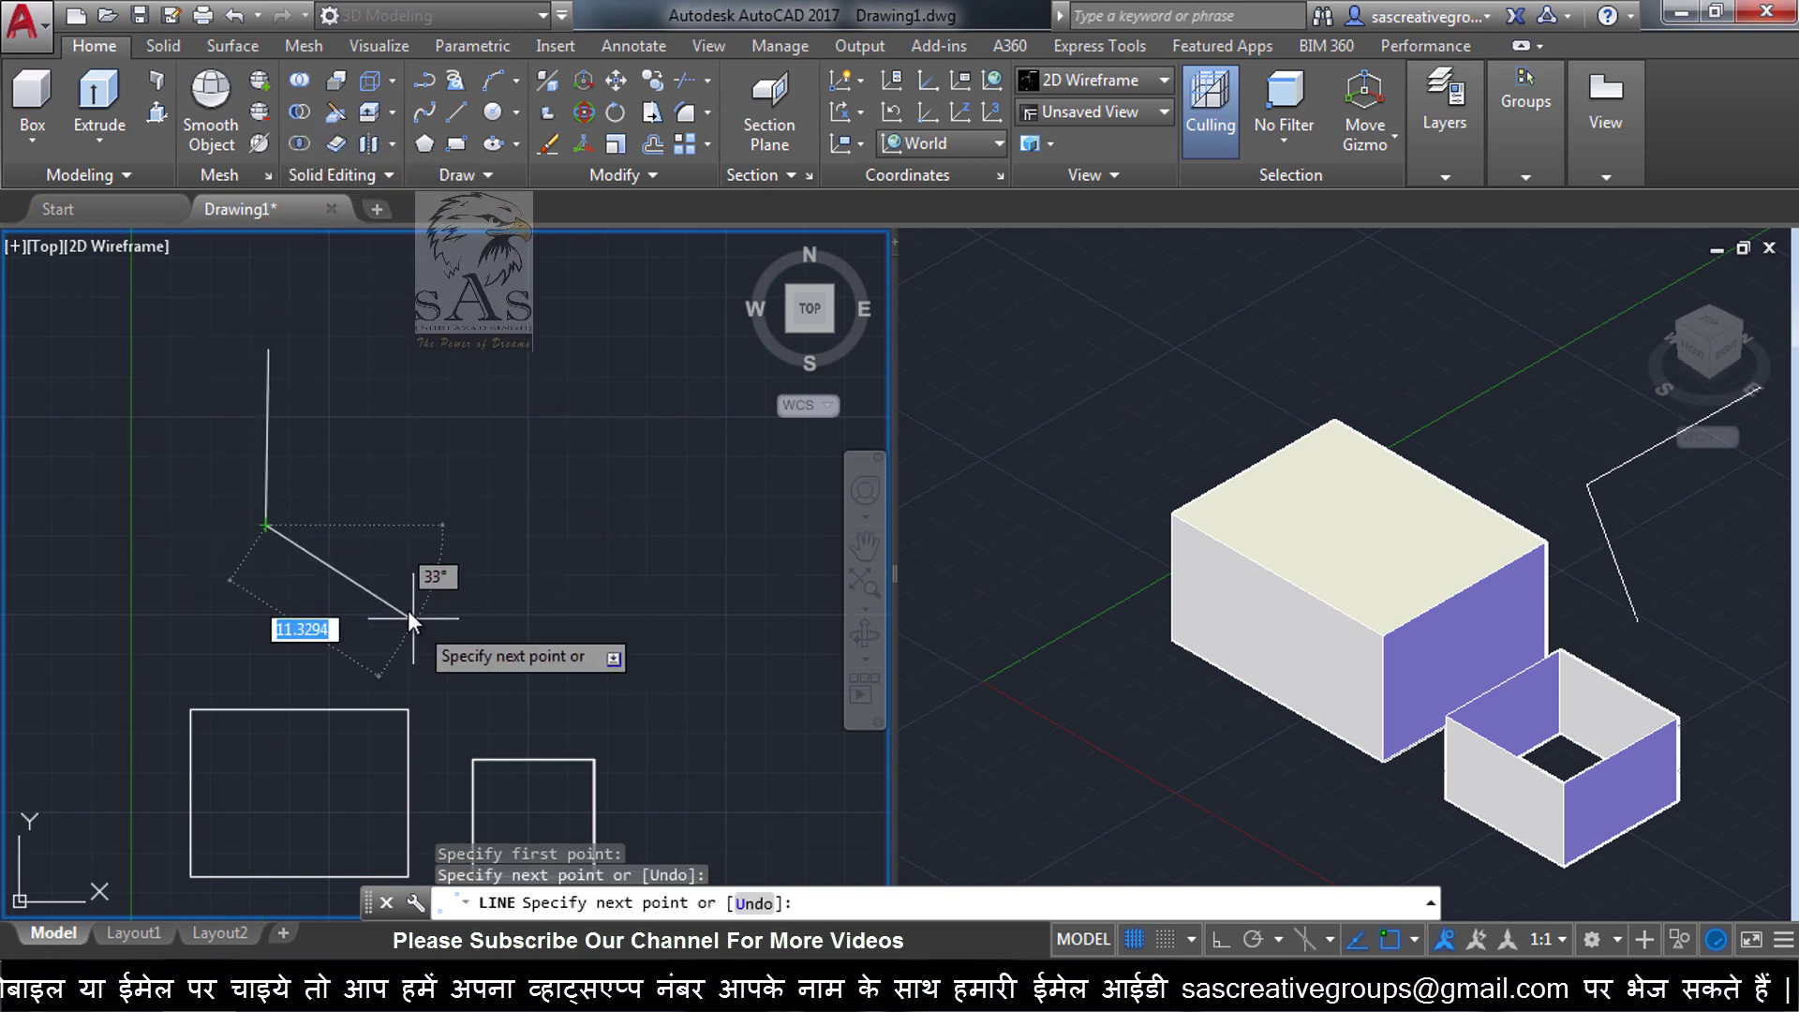
click(353, 585)
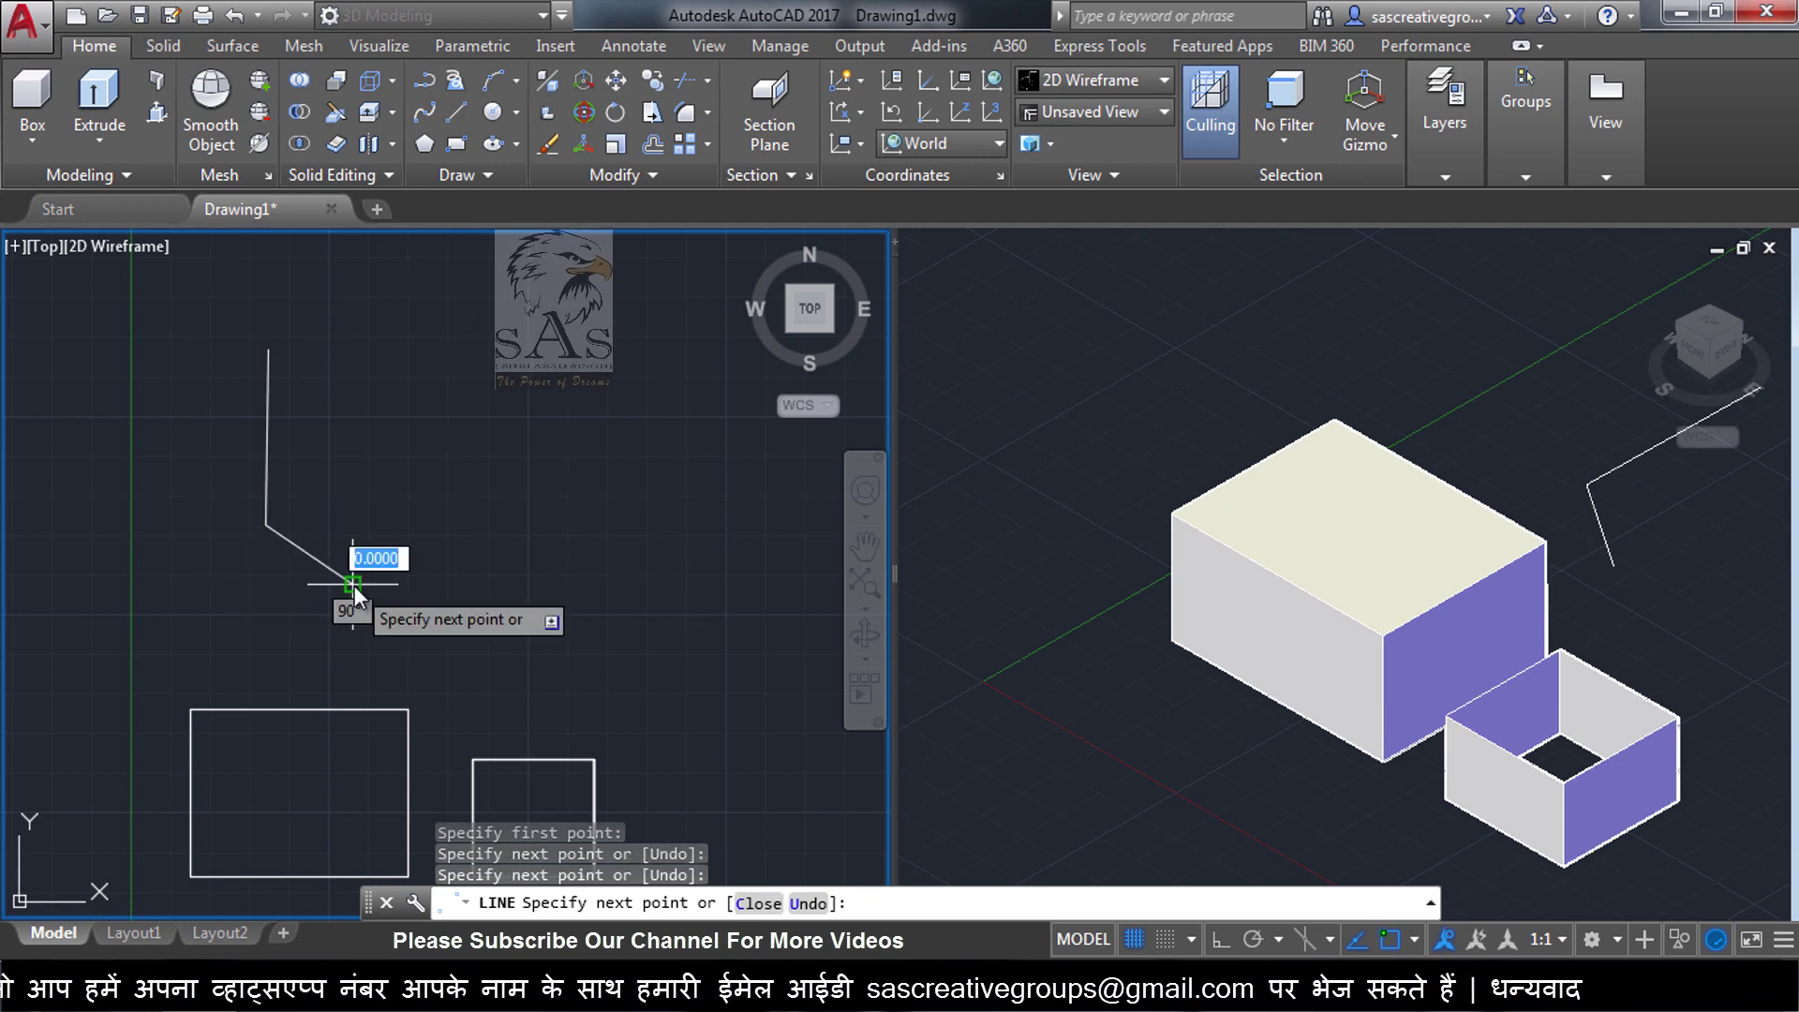
key(Escape)
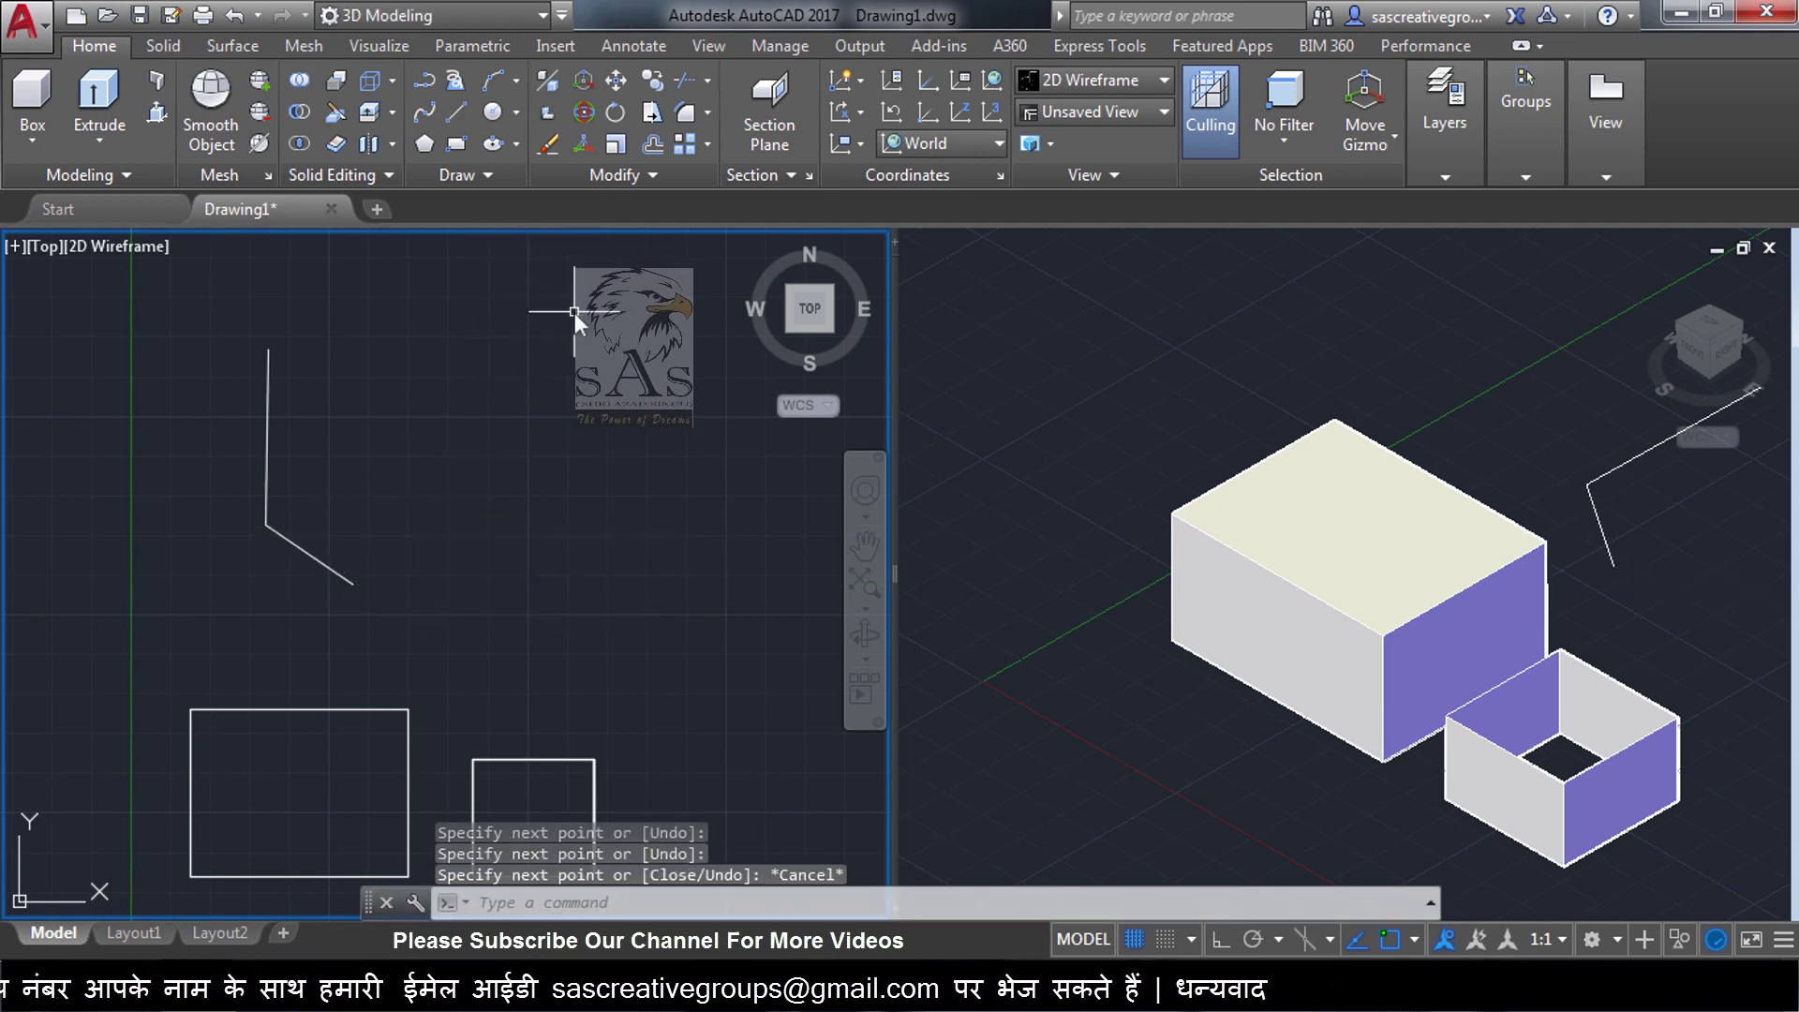
Close the outline with a 3-point arc from the vertical line's top to the slanted line's end
click(488, 87)
click(268, 366)
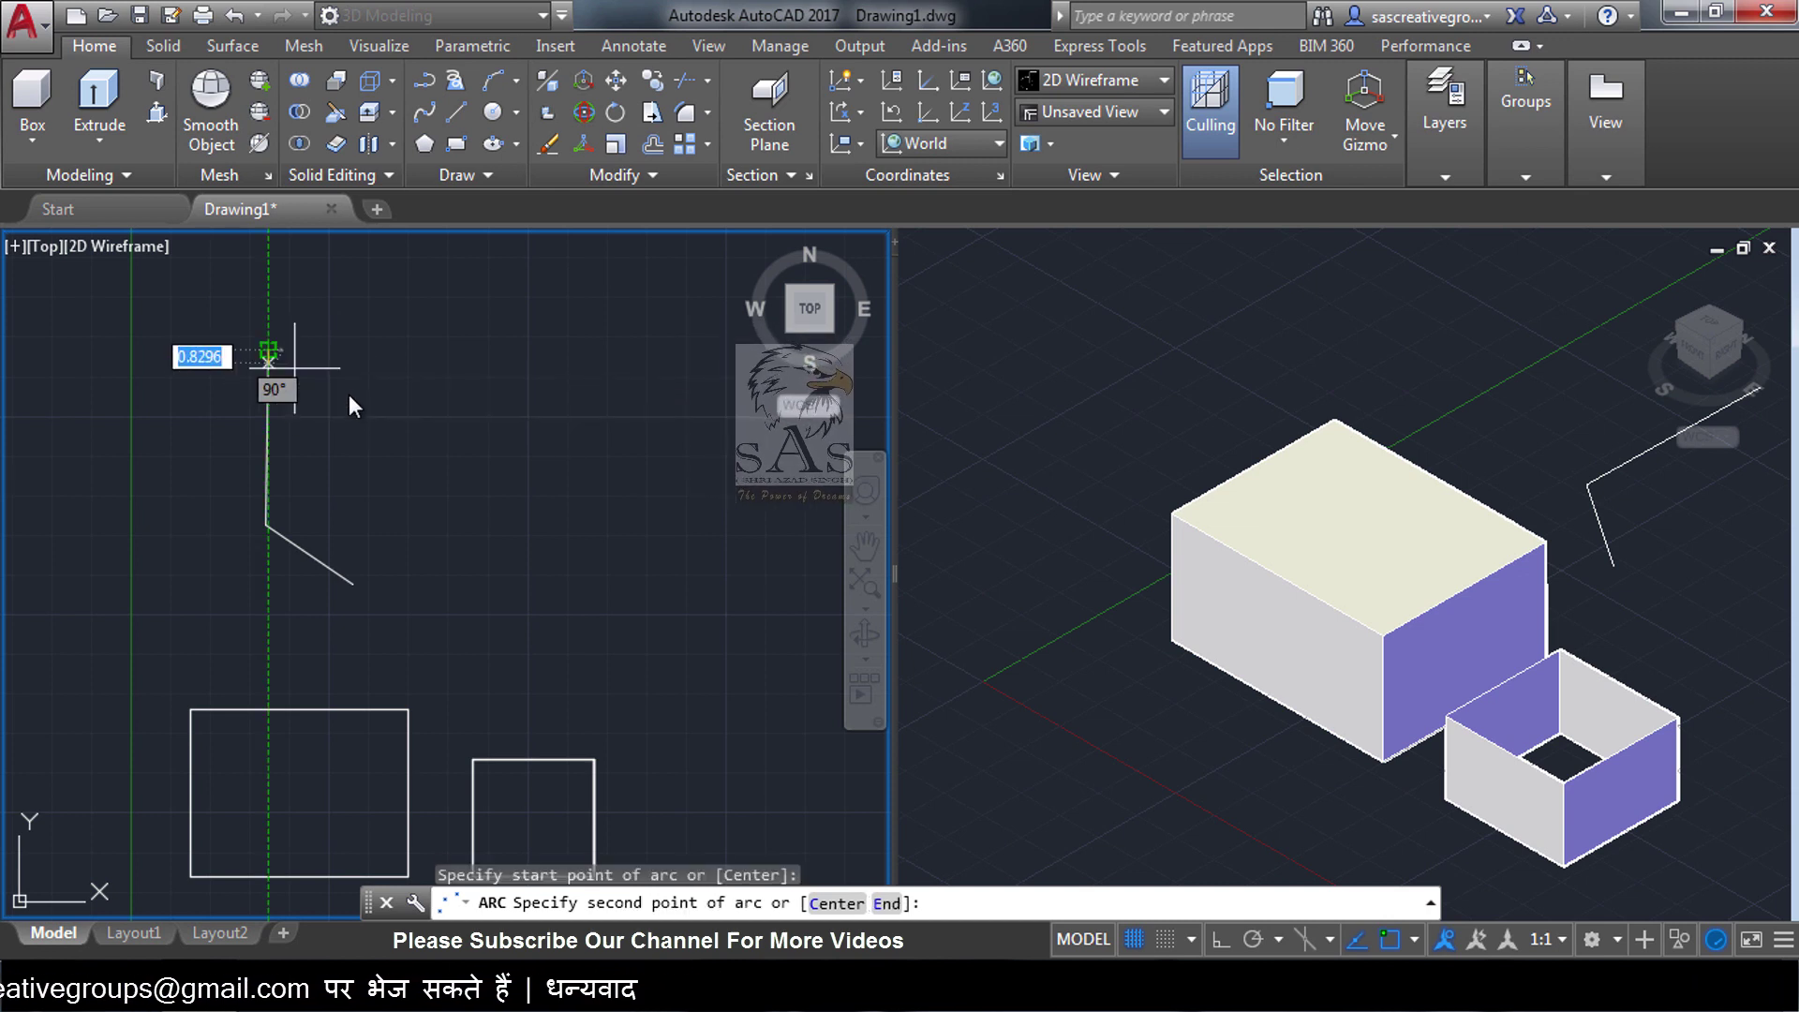
click(374, 444)
click(351, 577)
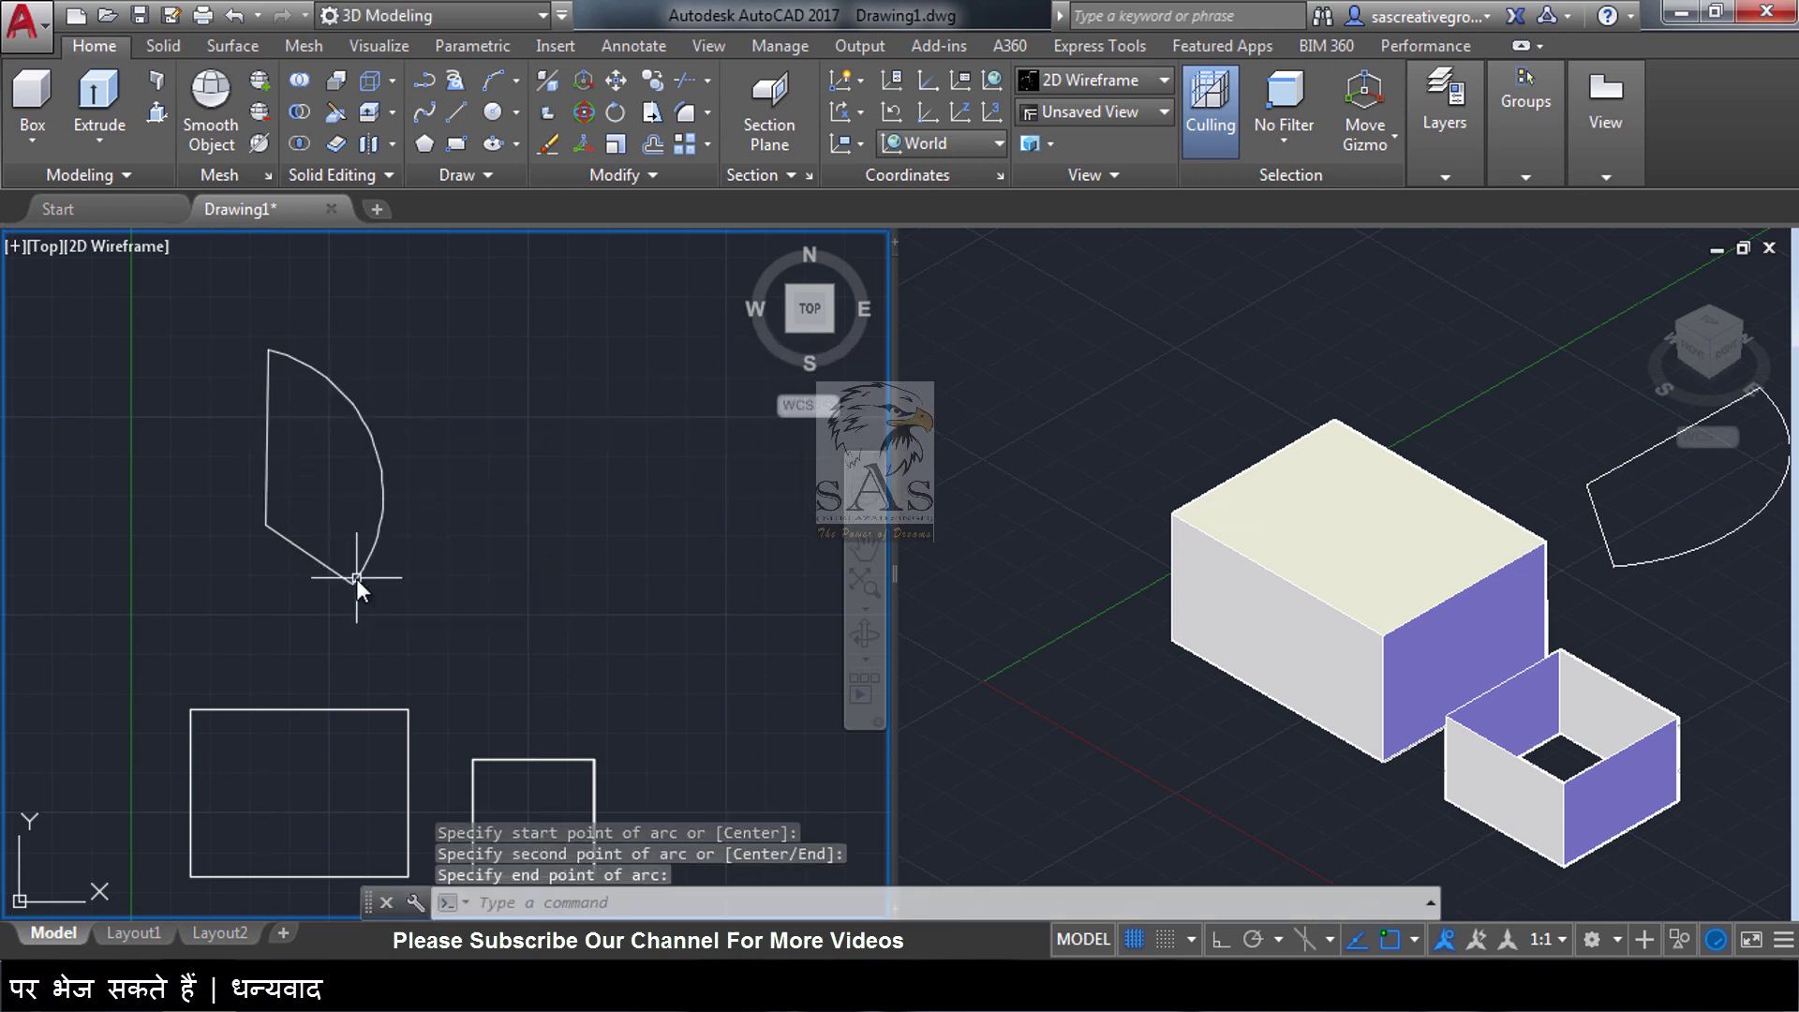
click(454, 366)
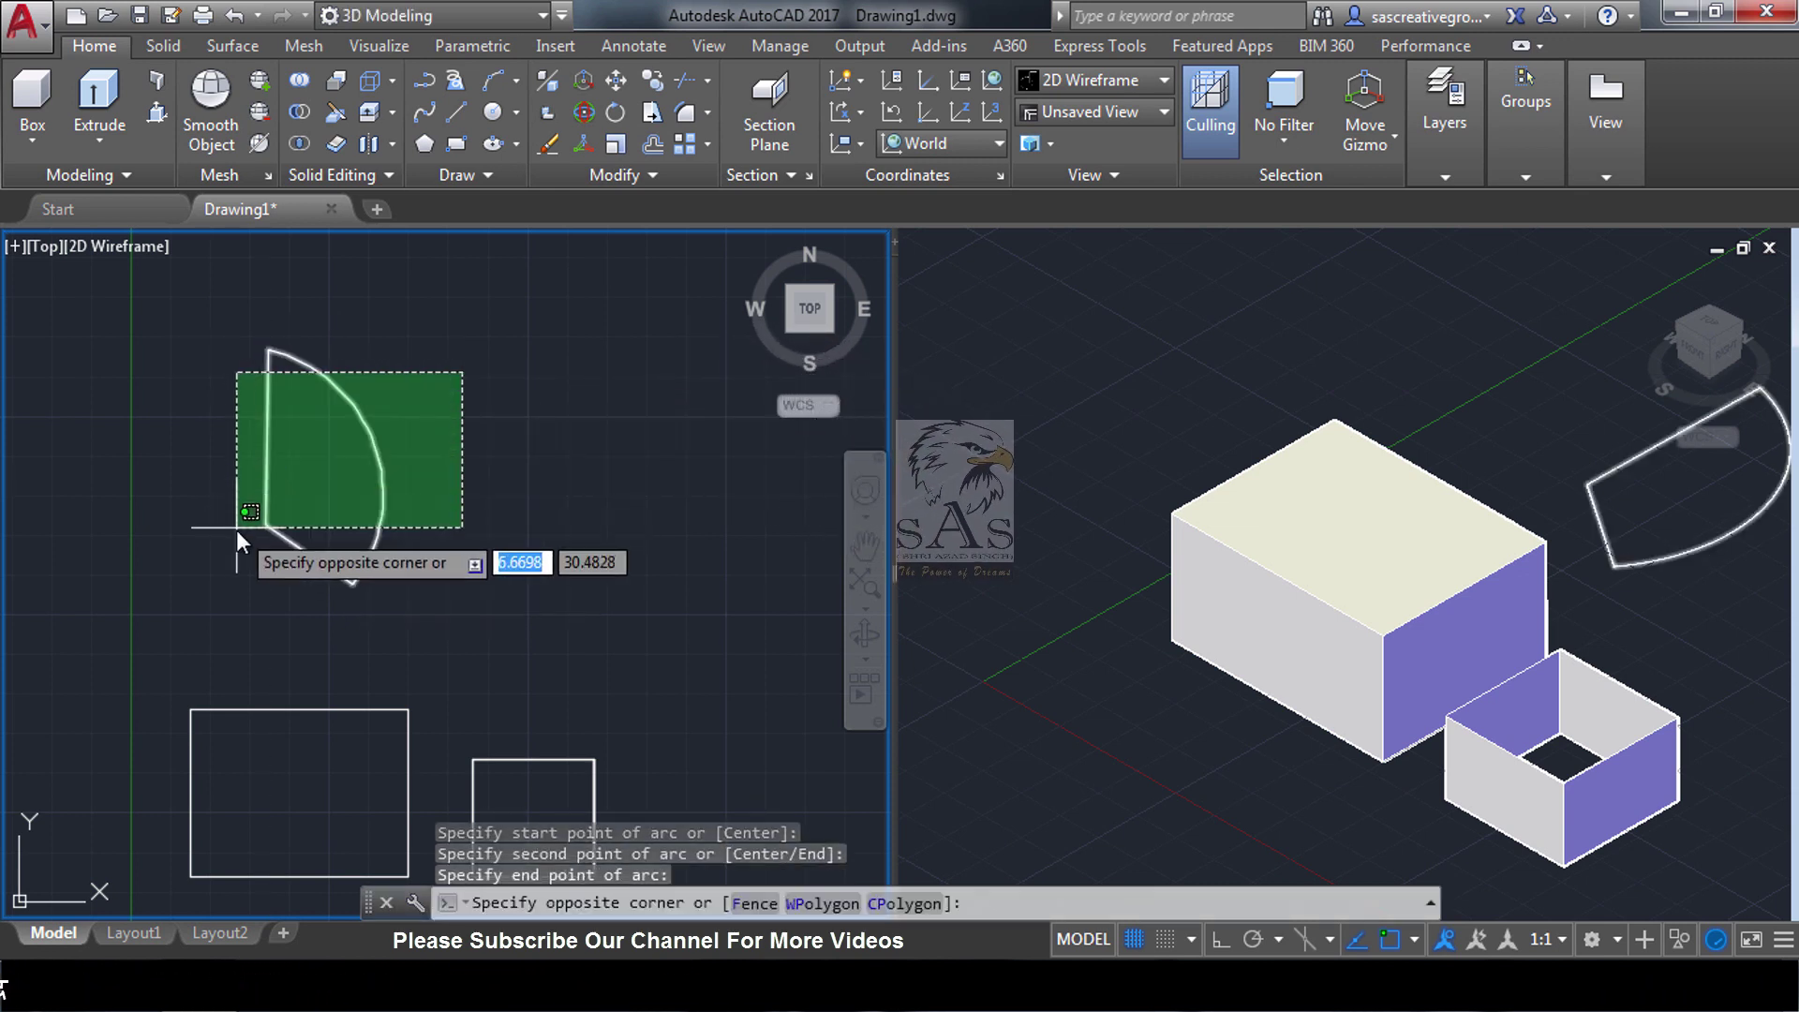
click(236, 525)
key(Escape)
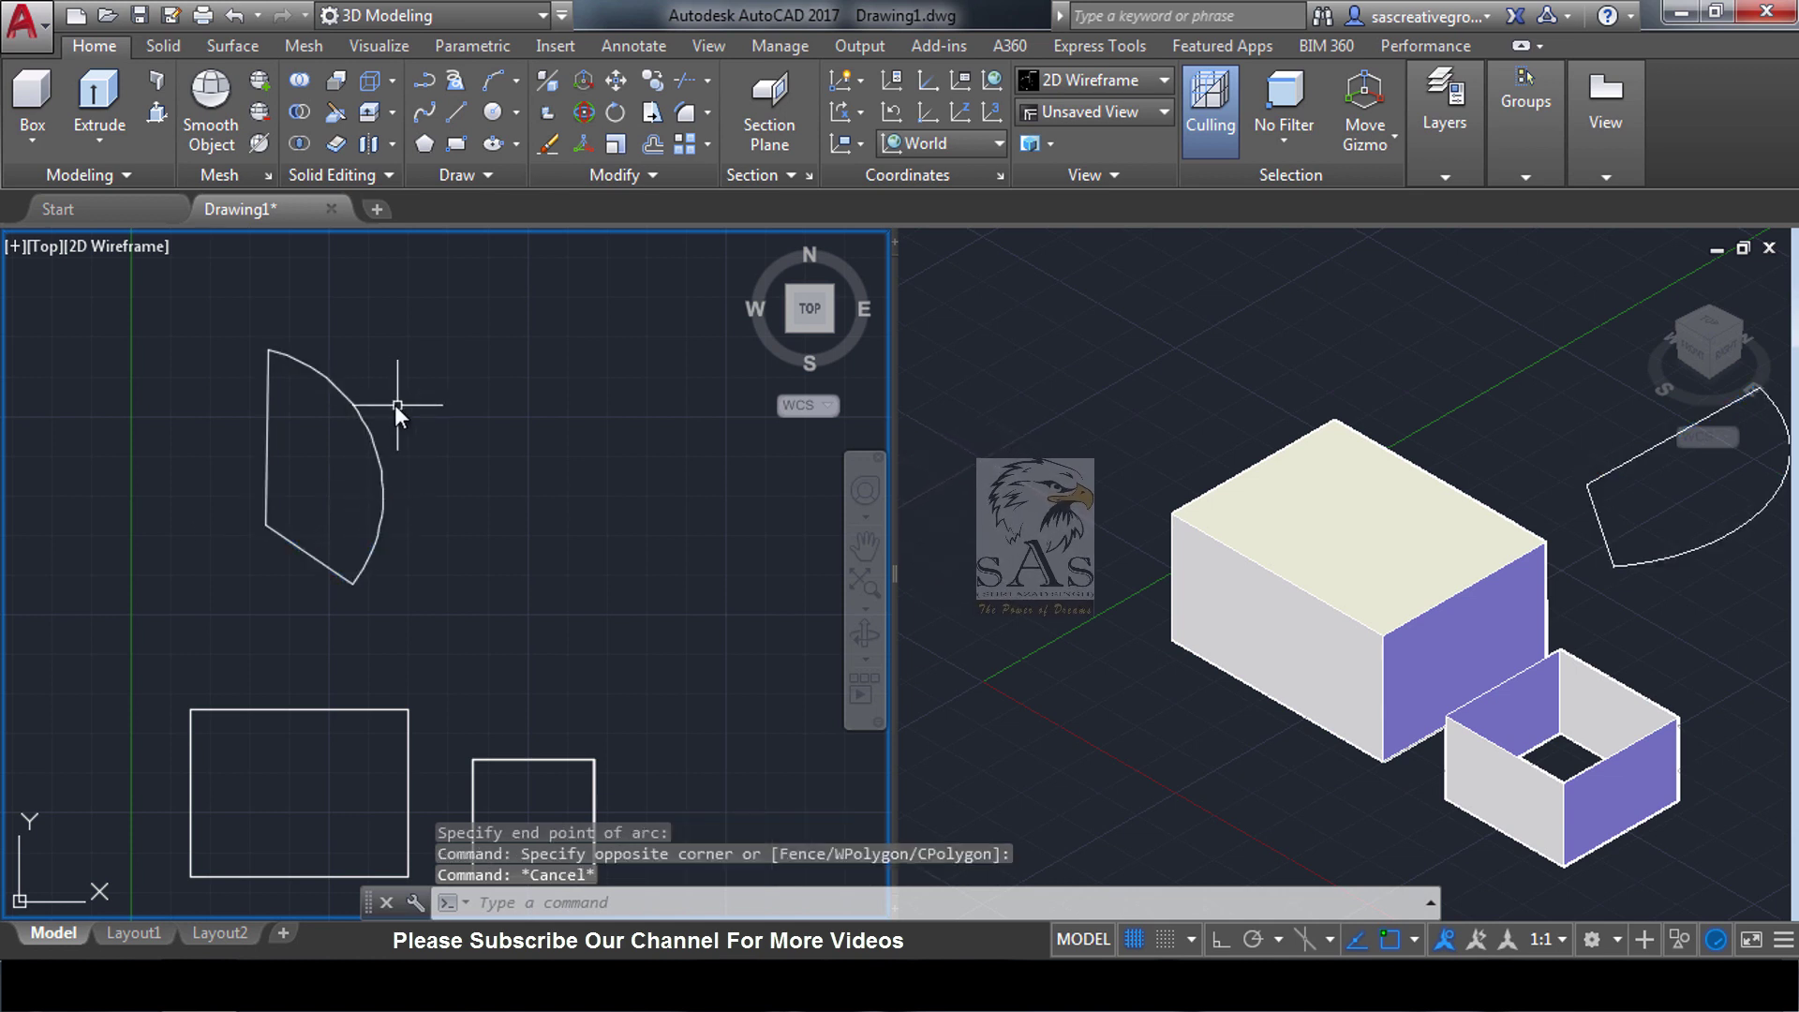
Use PEDIT to convert the arc to a polyline and join the vertical and slanted lines onto it
text(pe)
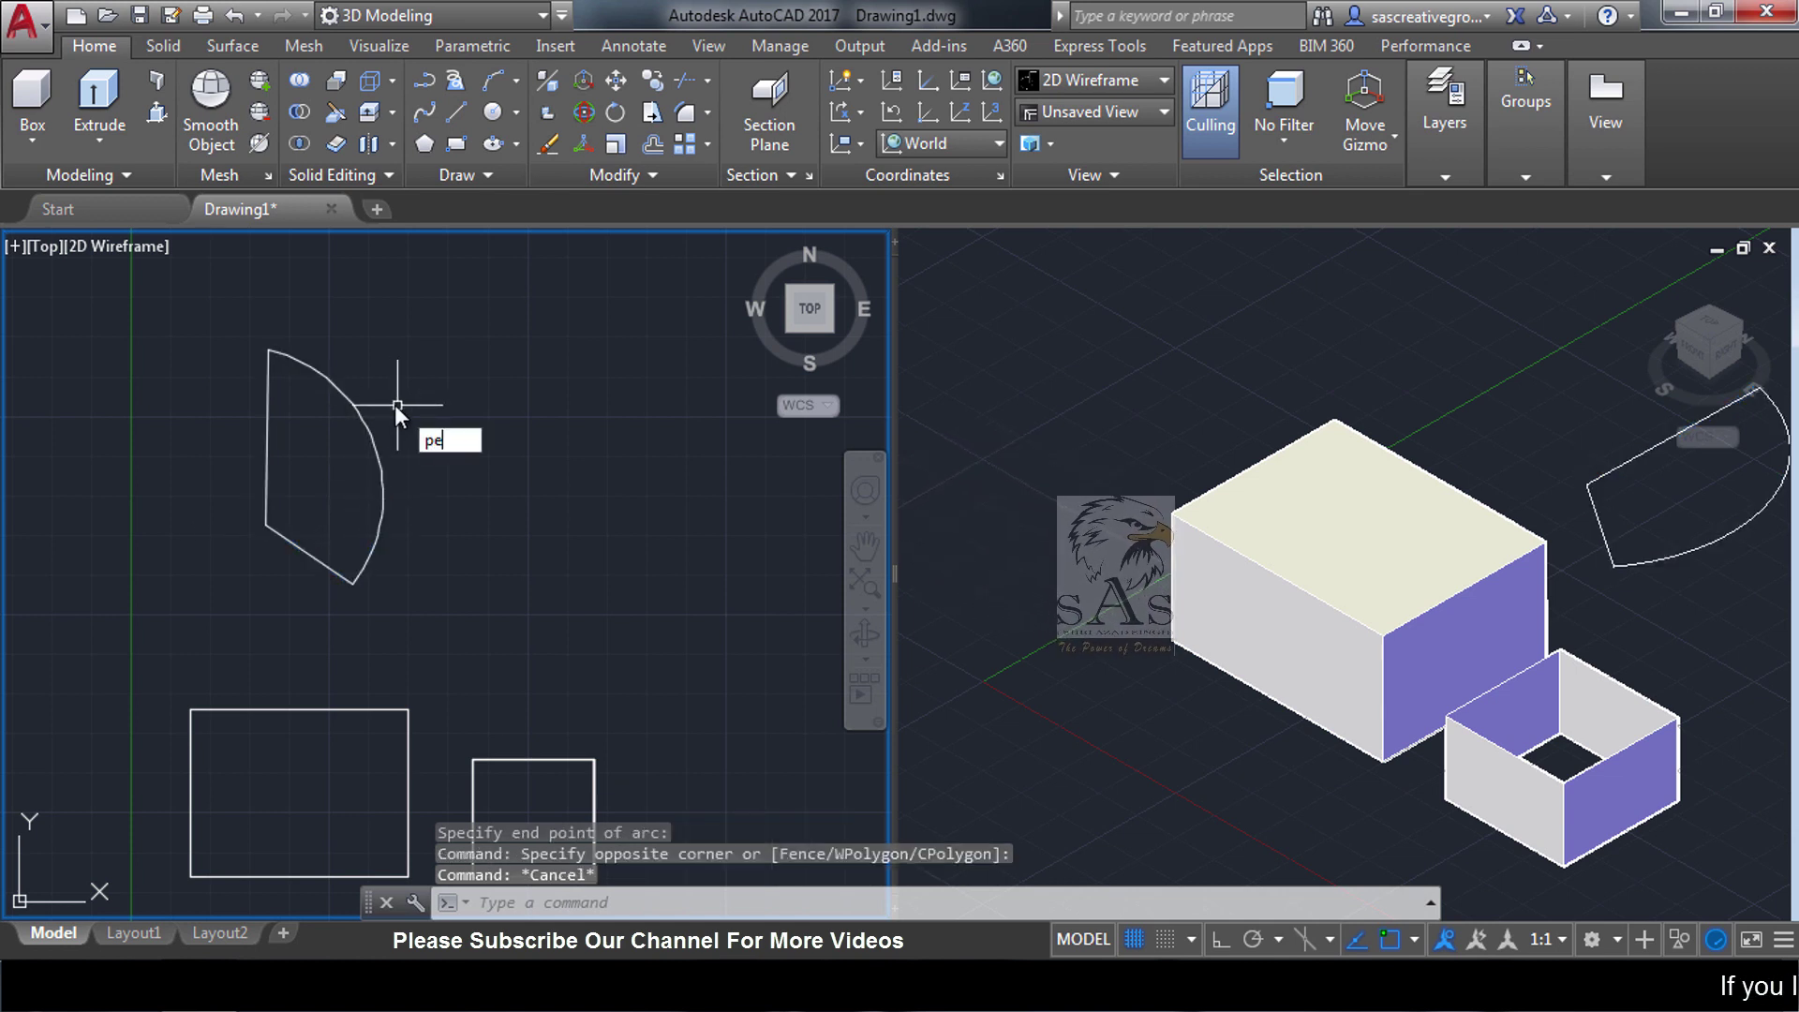
text(dit)
key(Return)
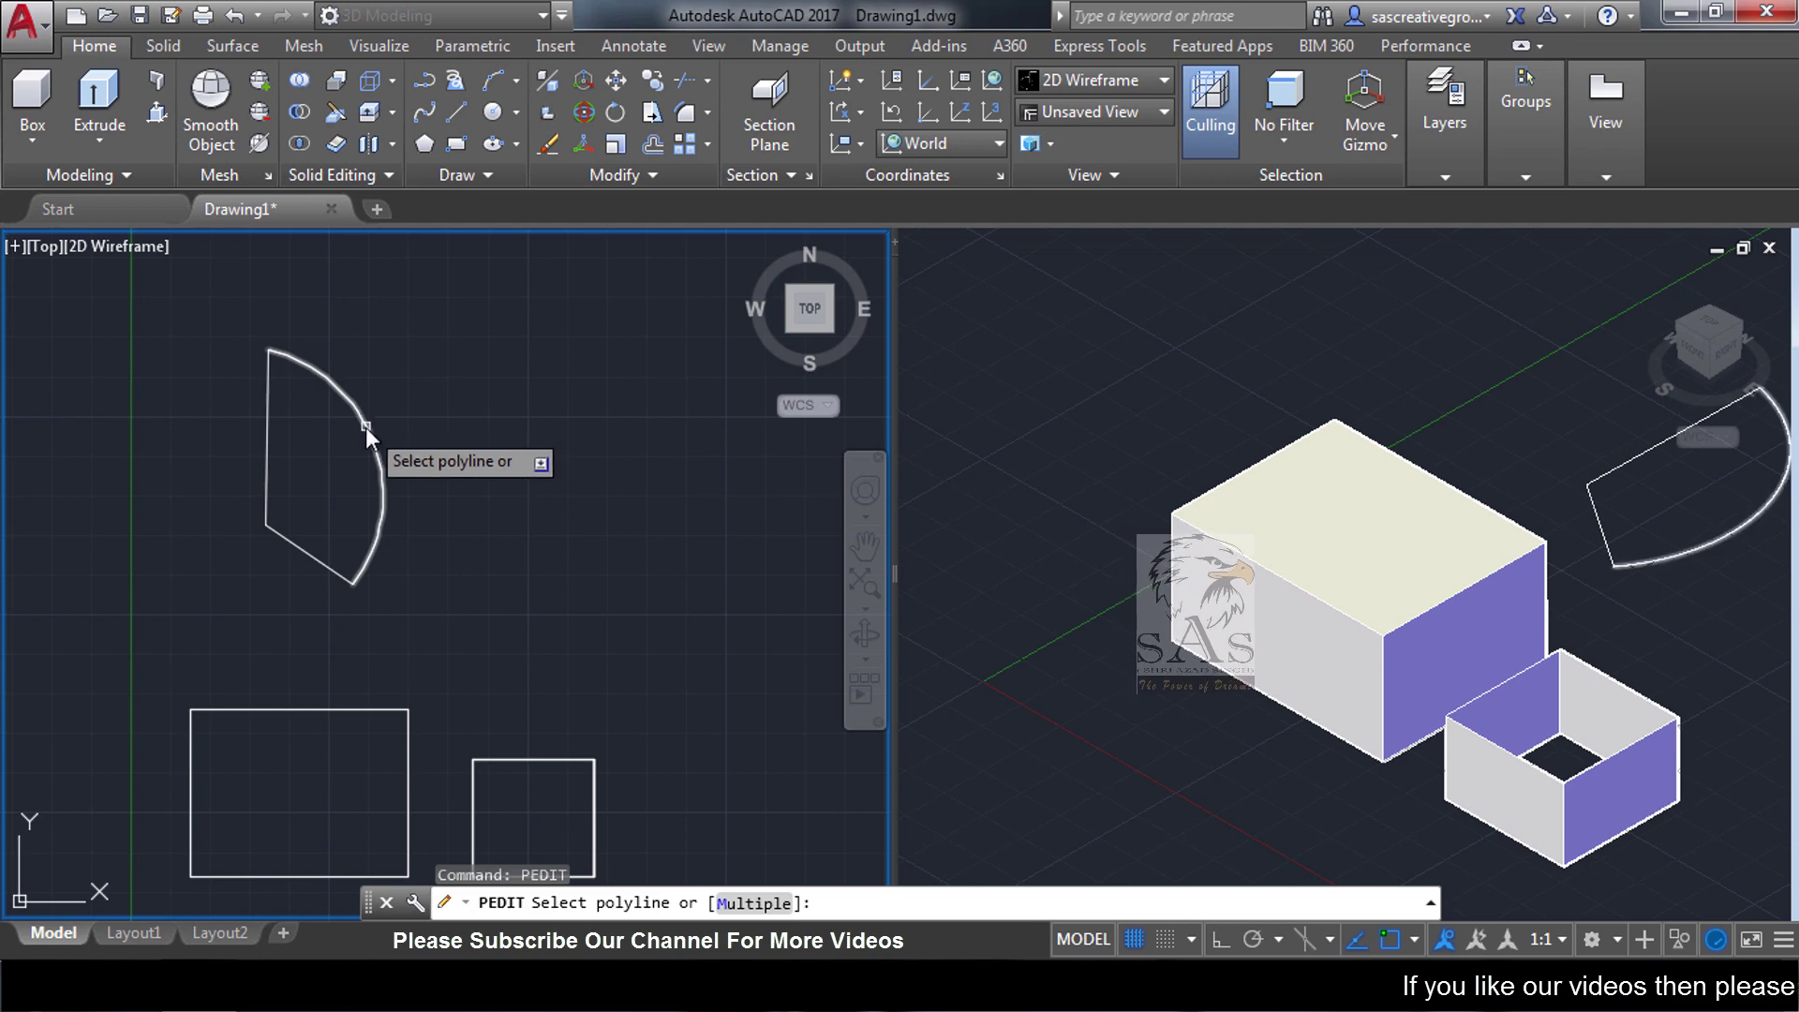
click(365, 427)
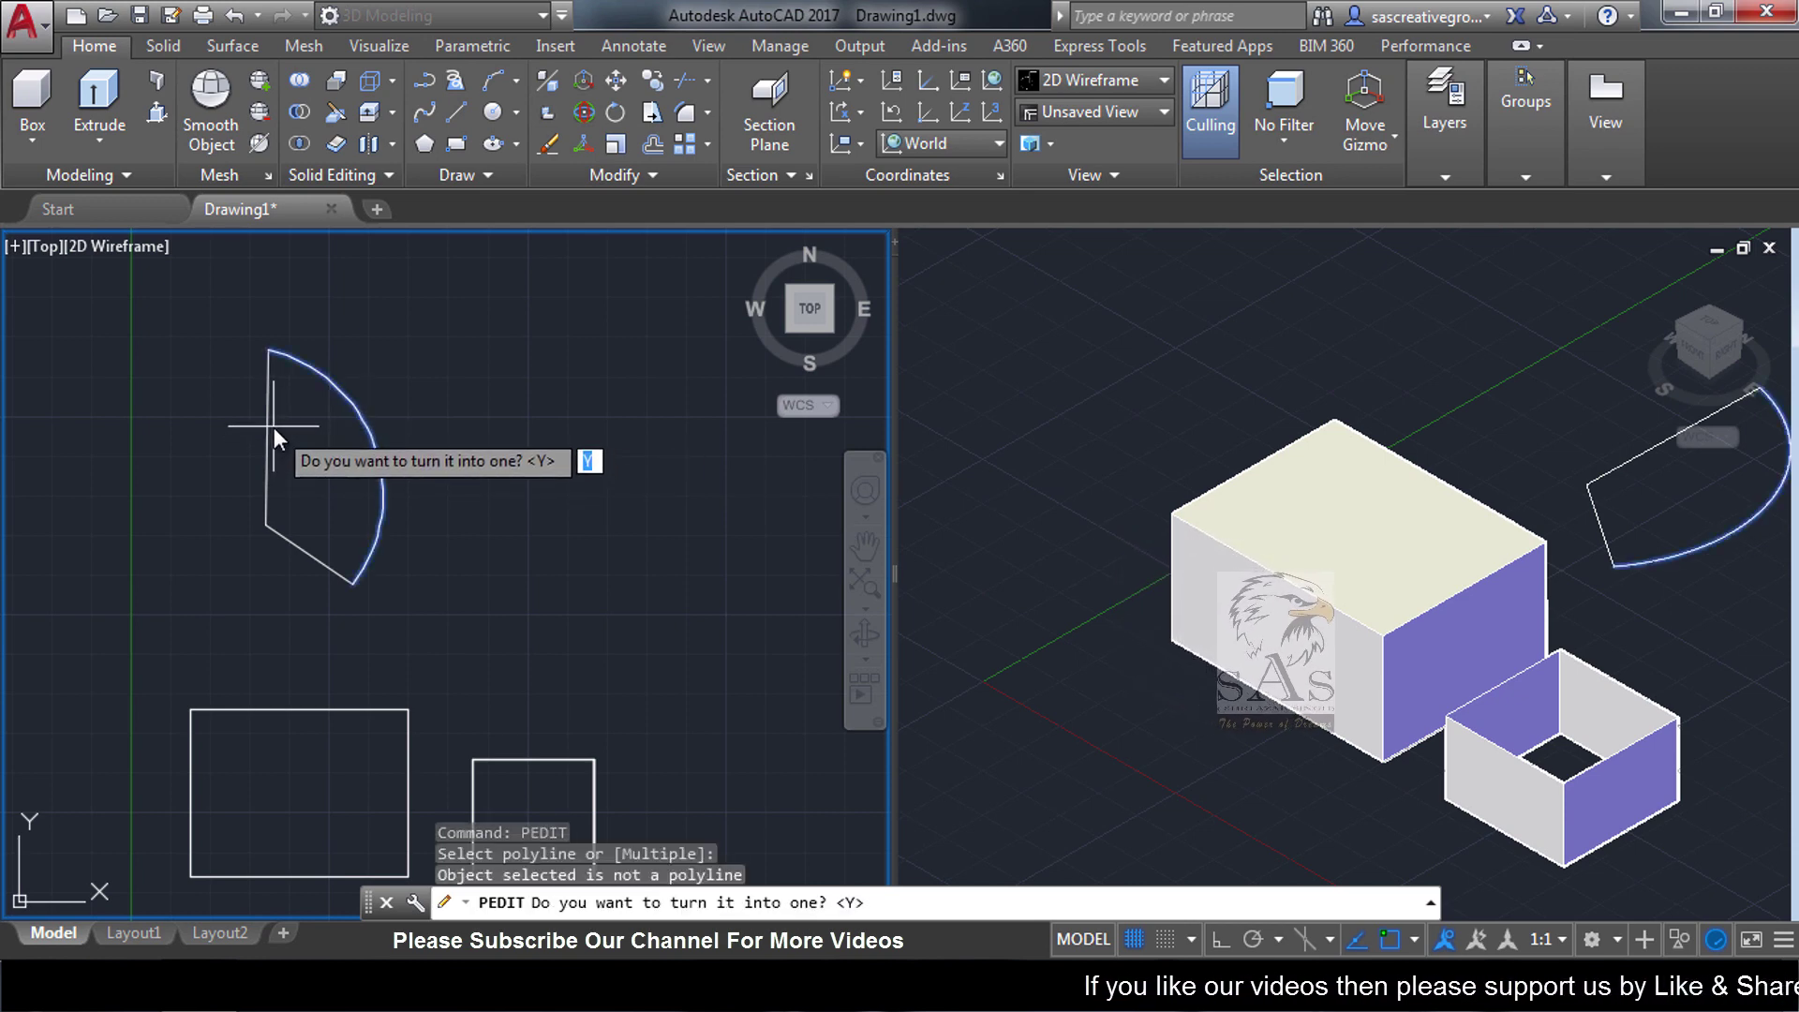
key(Return)
click(377, 521)
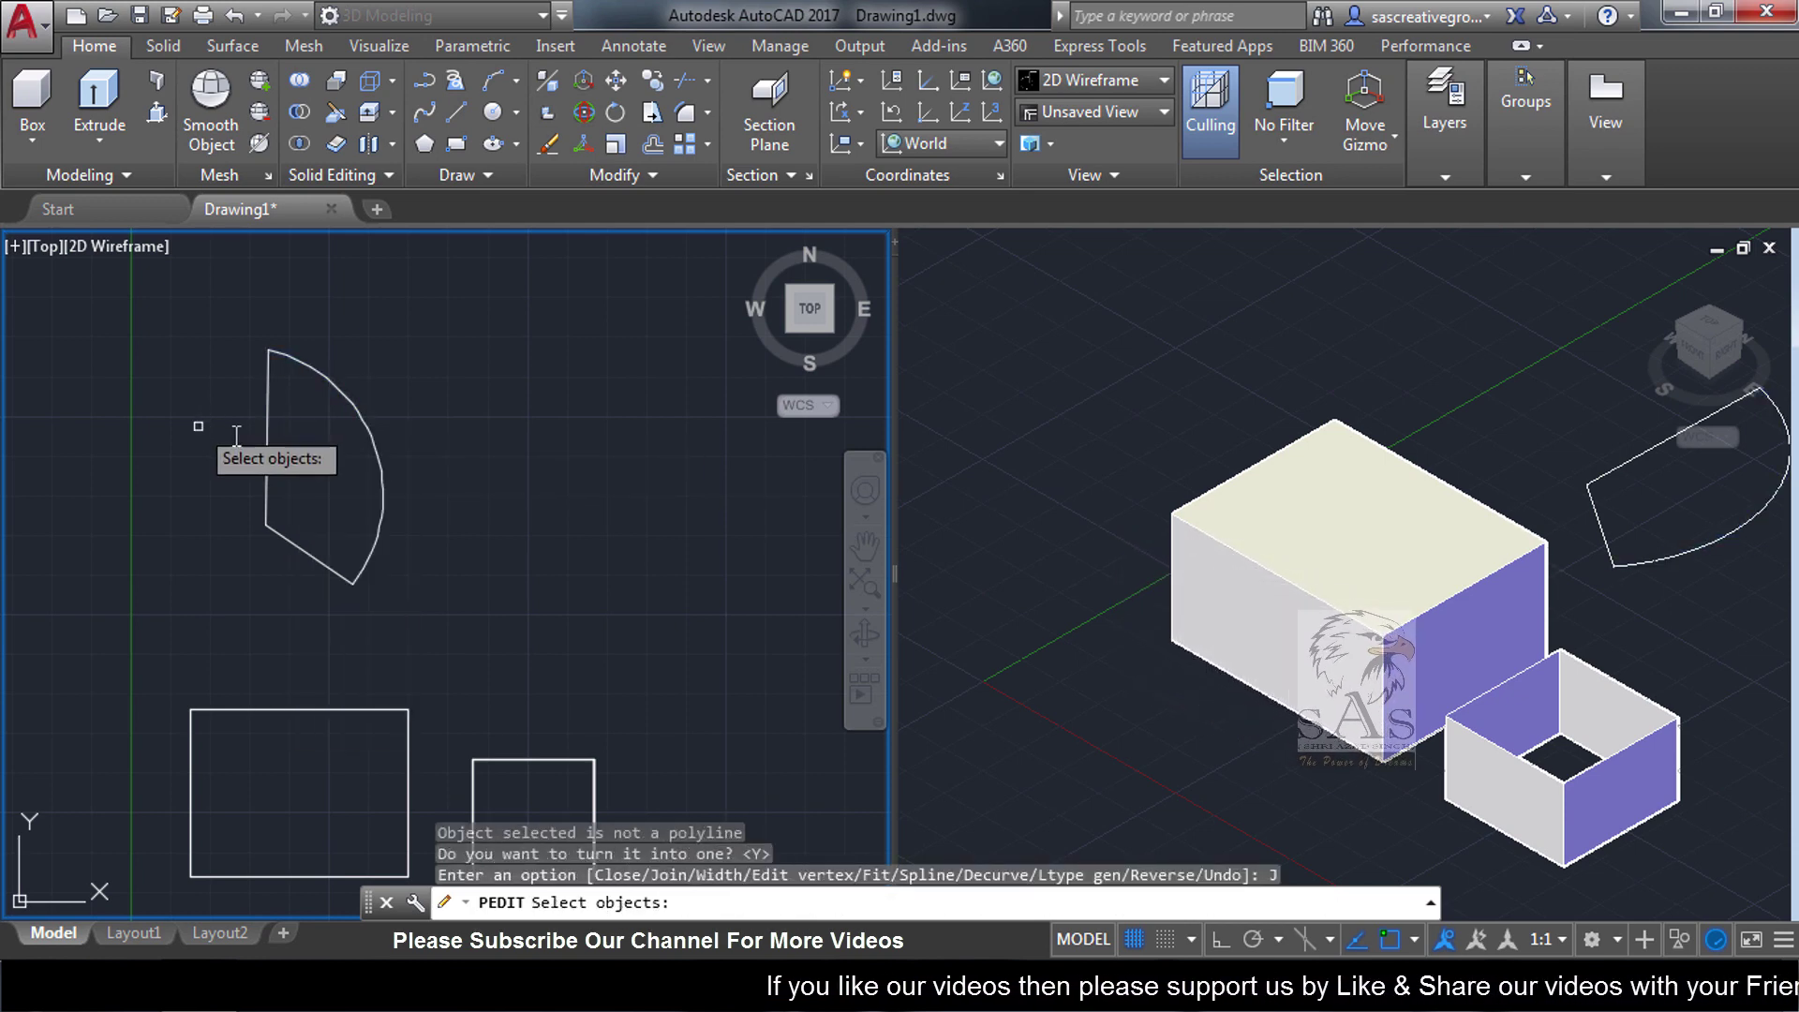
click(269, 436)
click(309, 548)
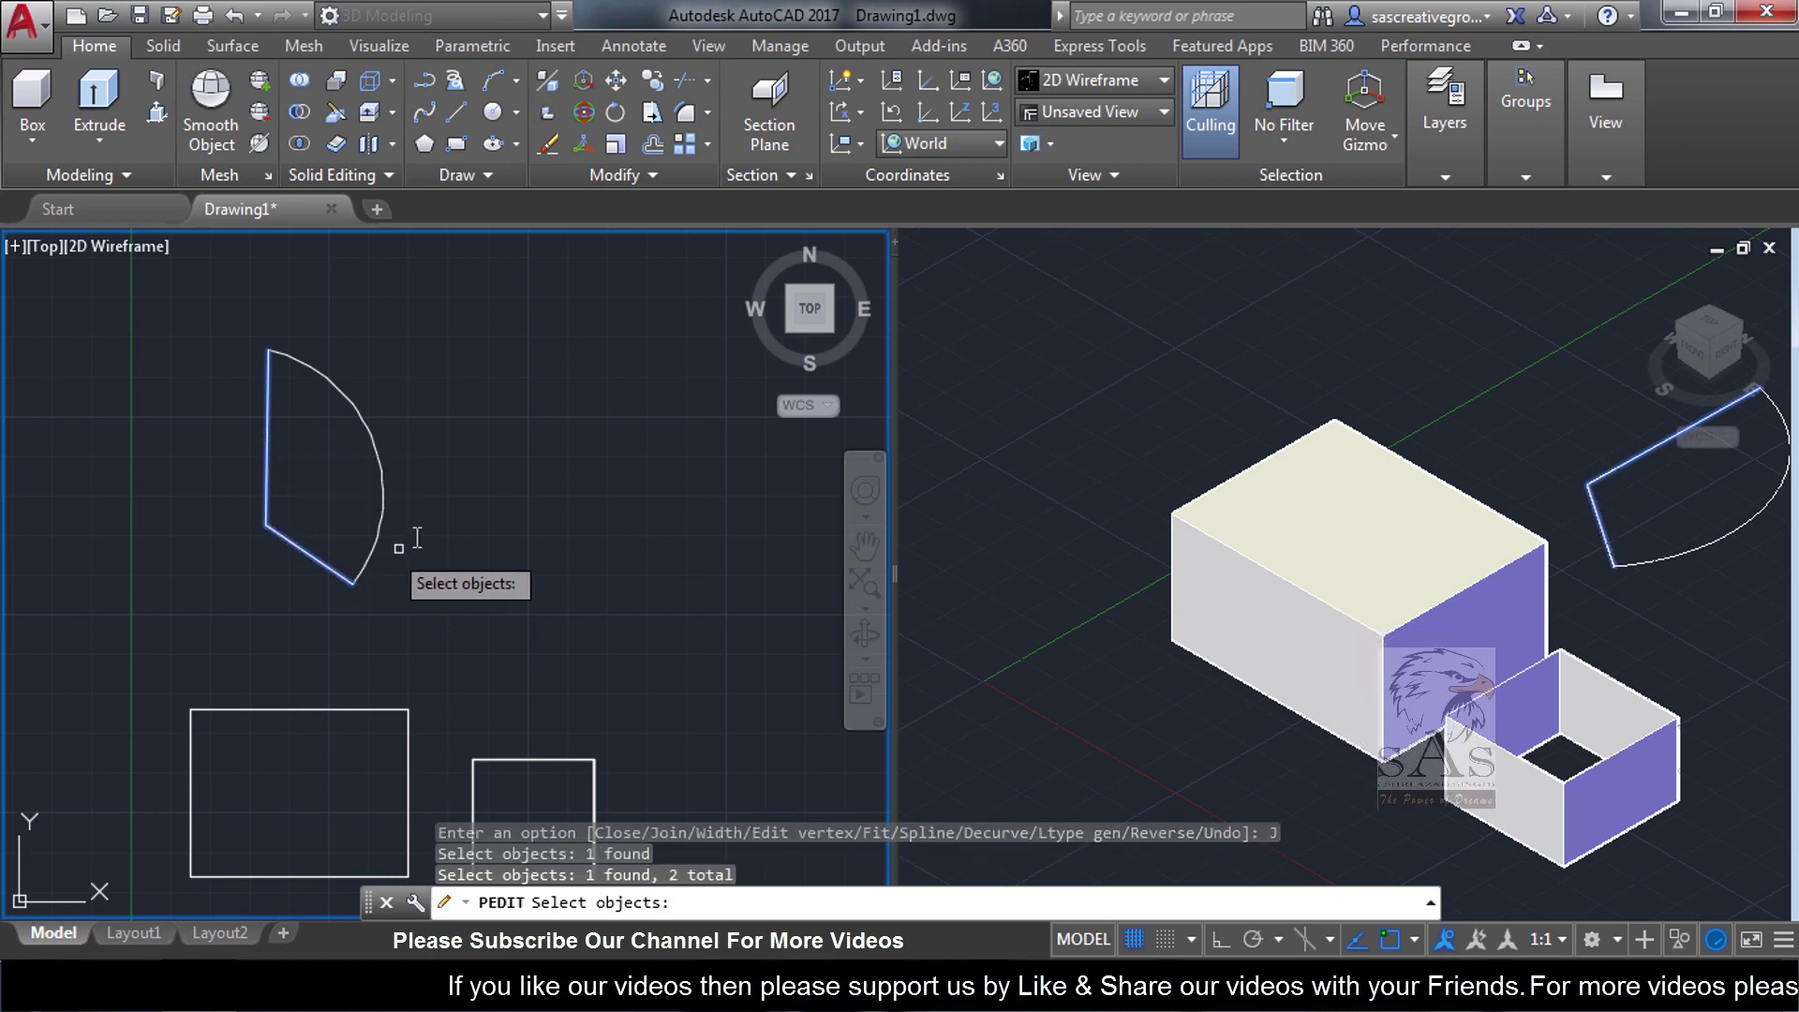
click(380, 473)
key(Return)
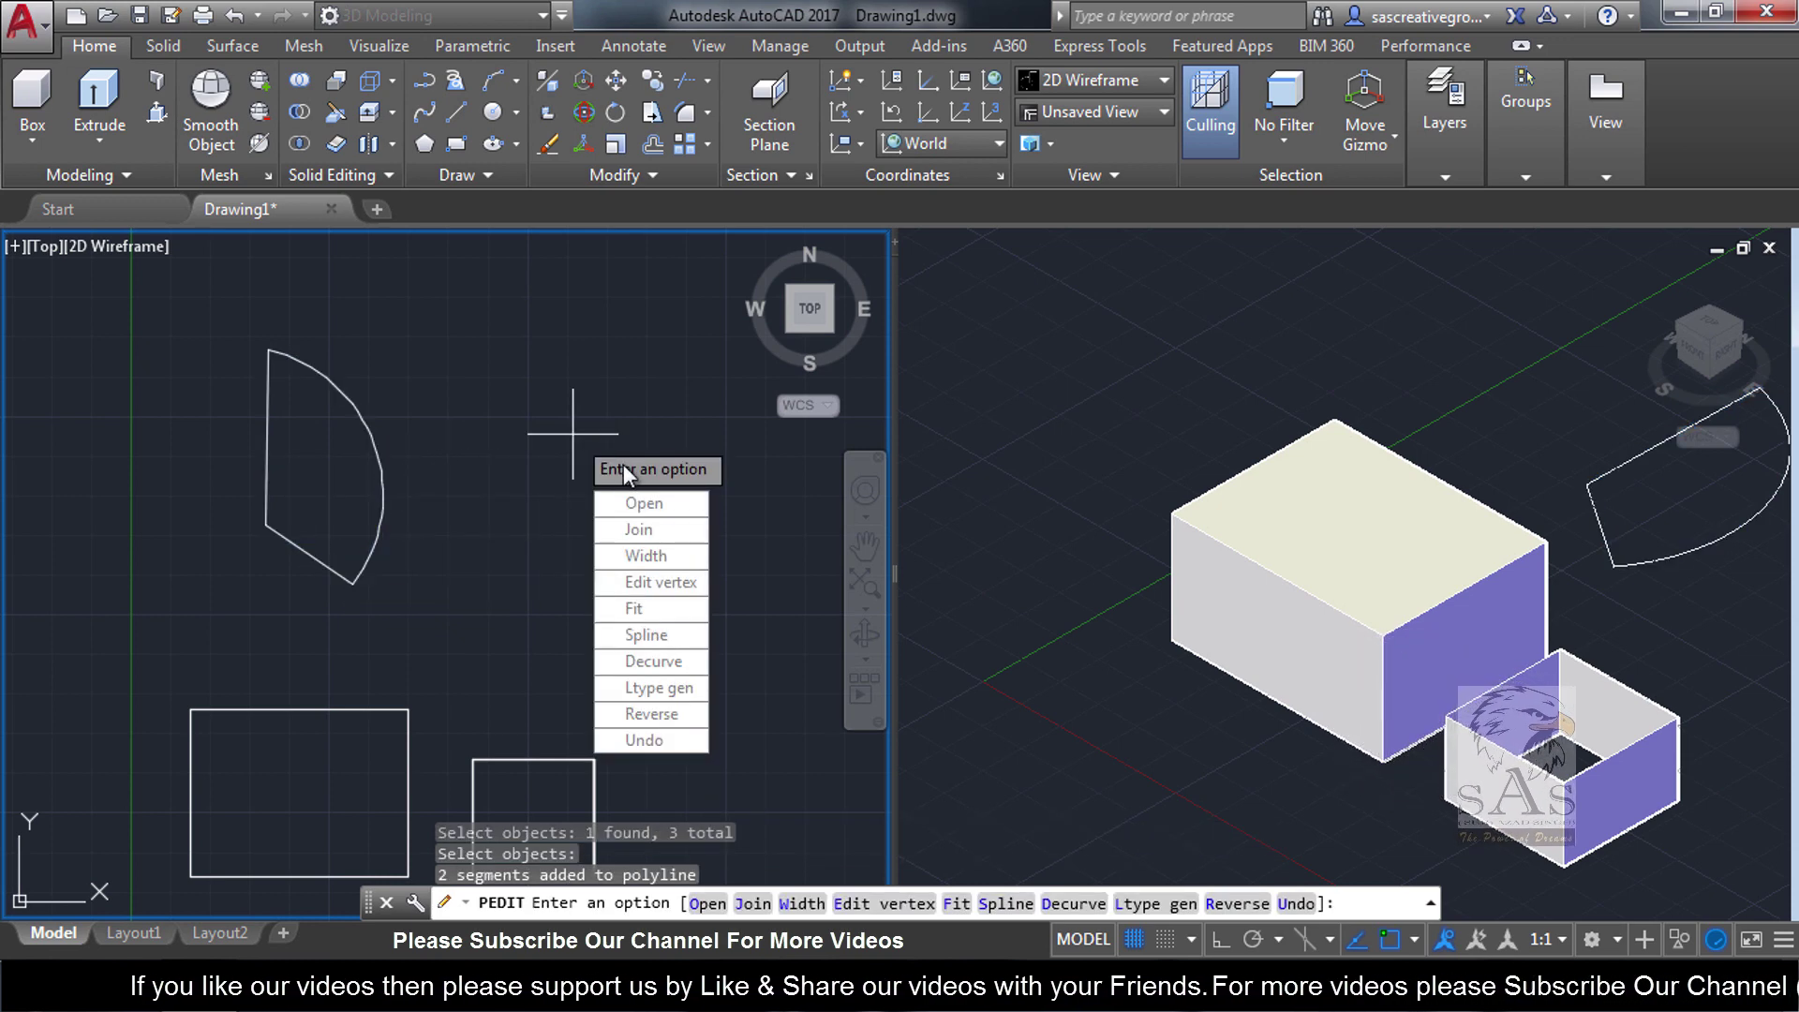
key(Escape)
click(379, 481)
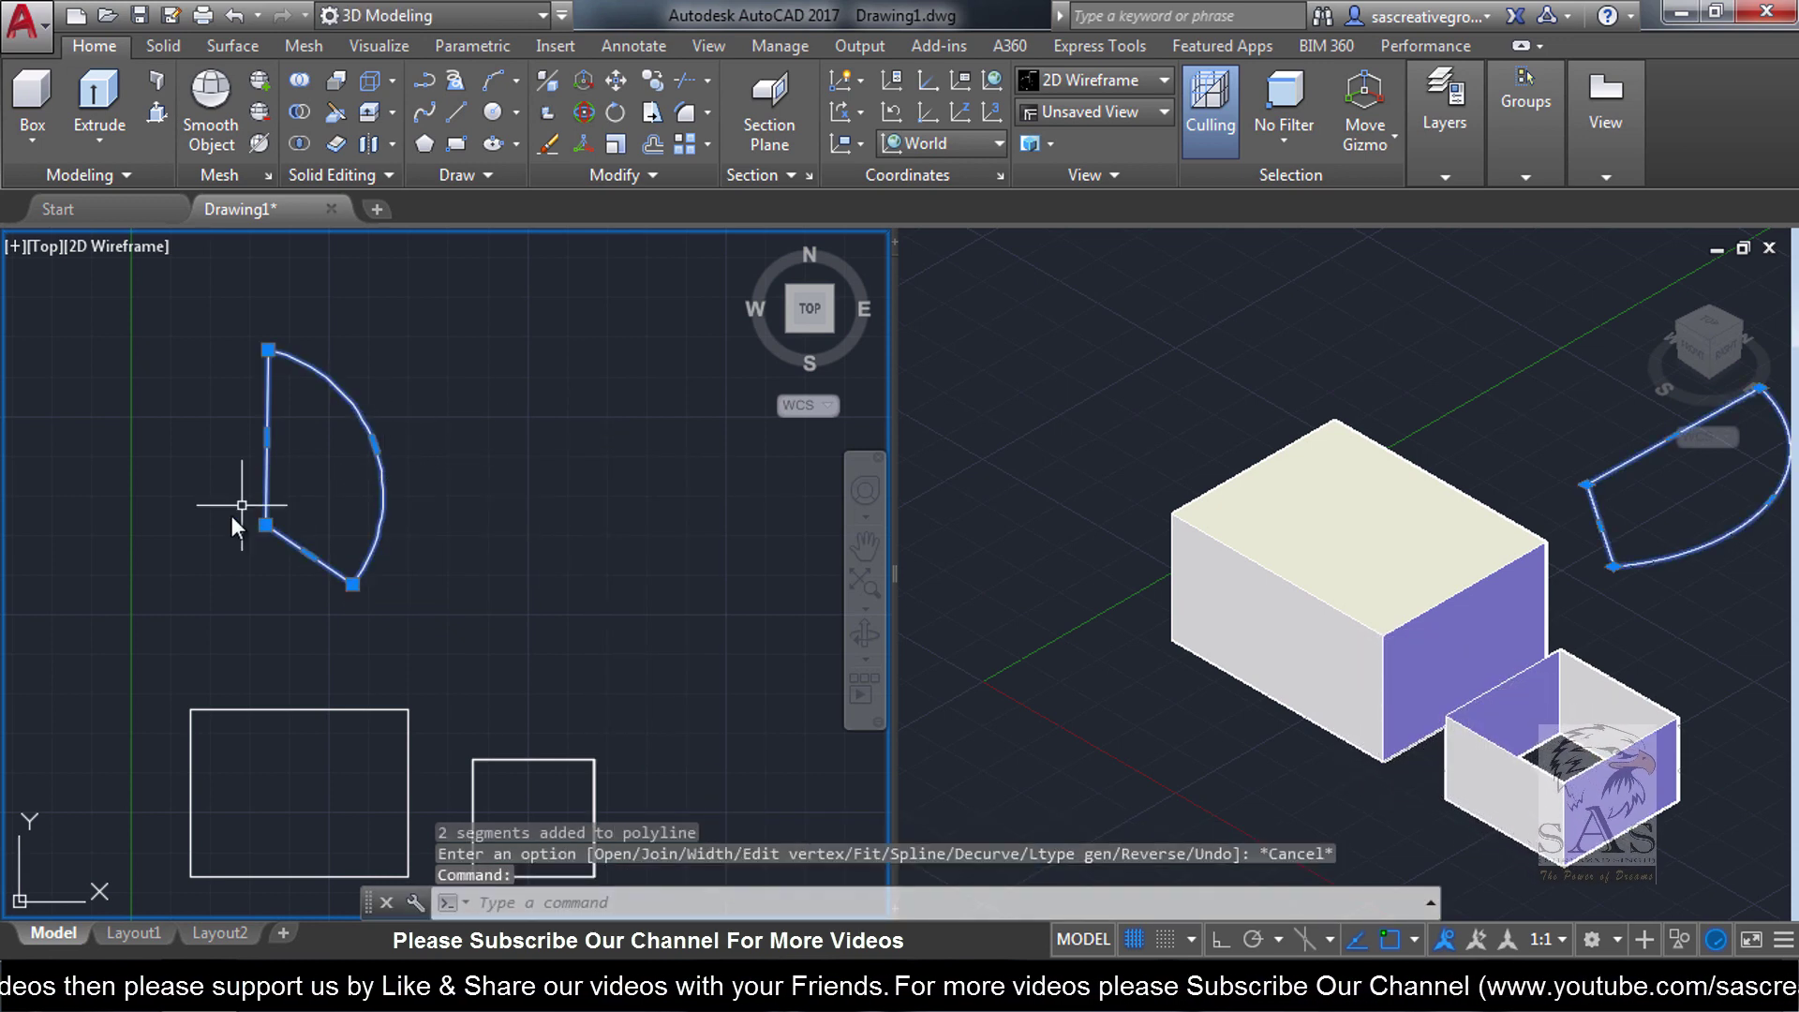
key(Escape)
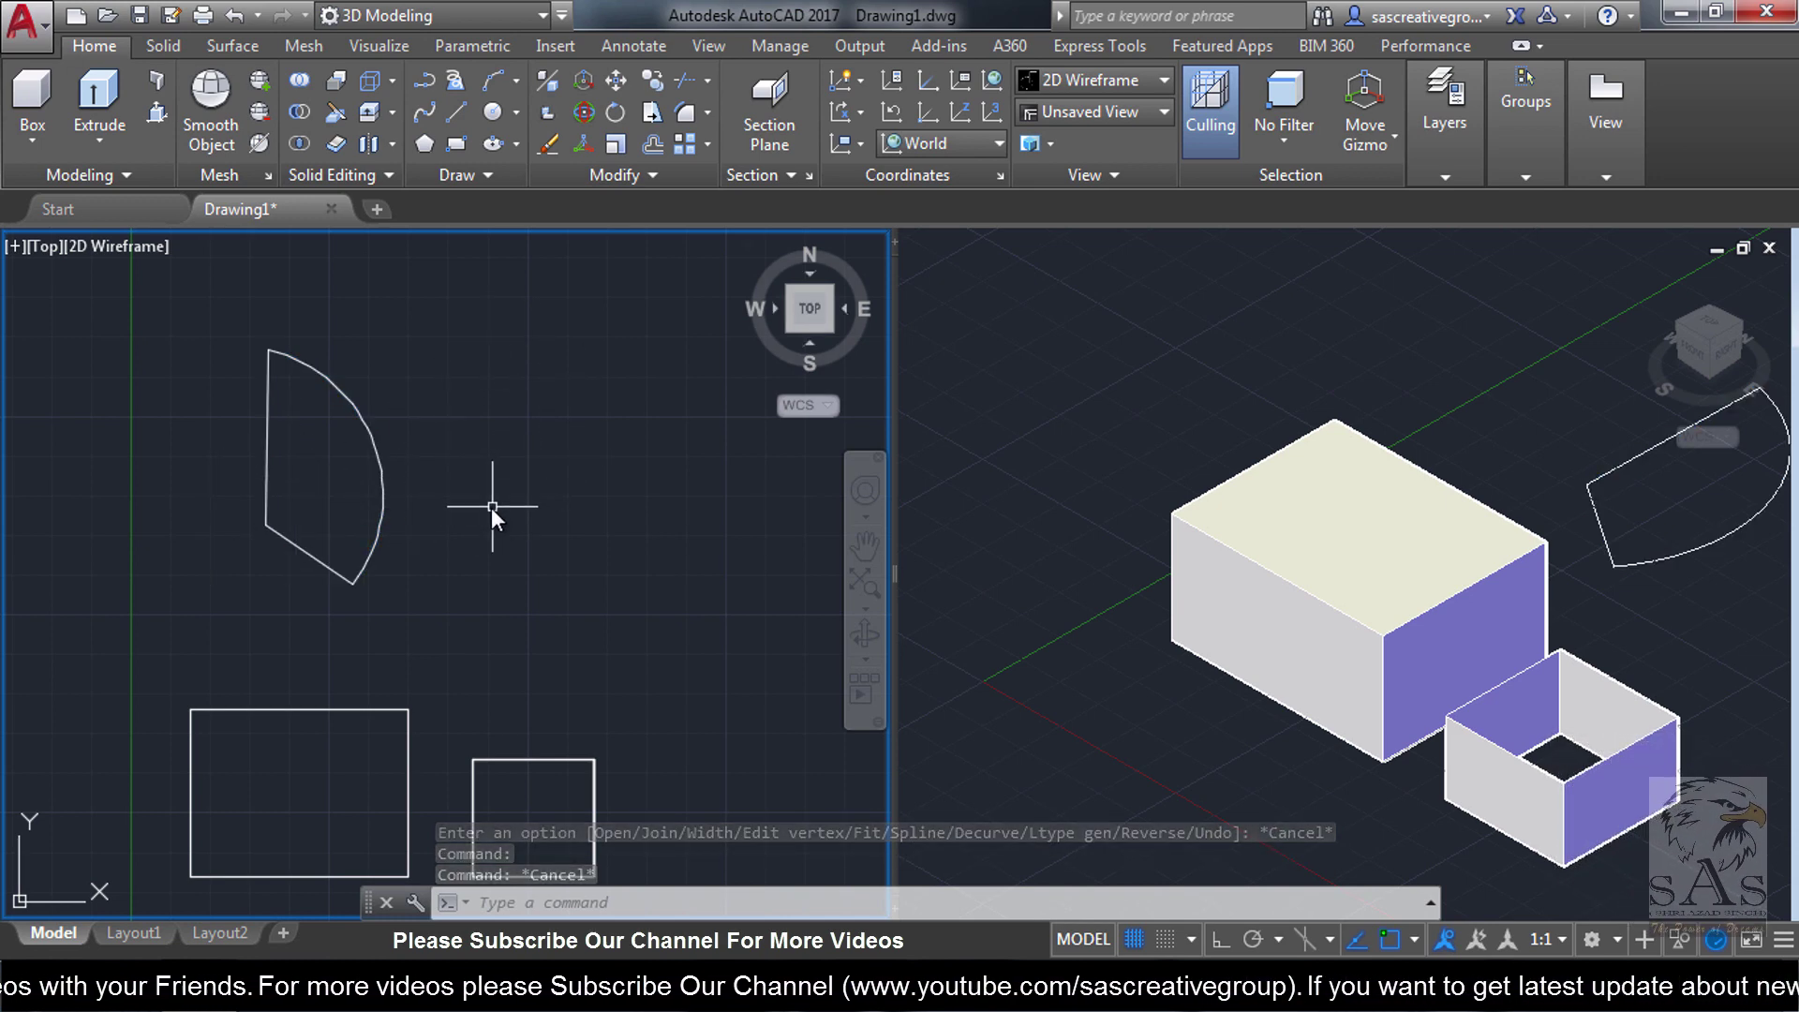
Extrude the joined D-shaped polyline profile to a height of 2 with EXT
text(ext)
key(Return)
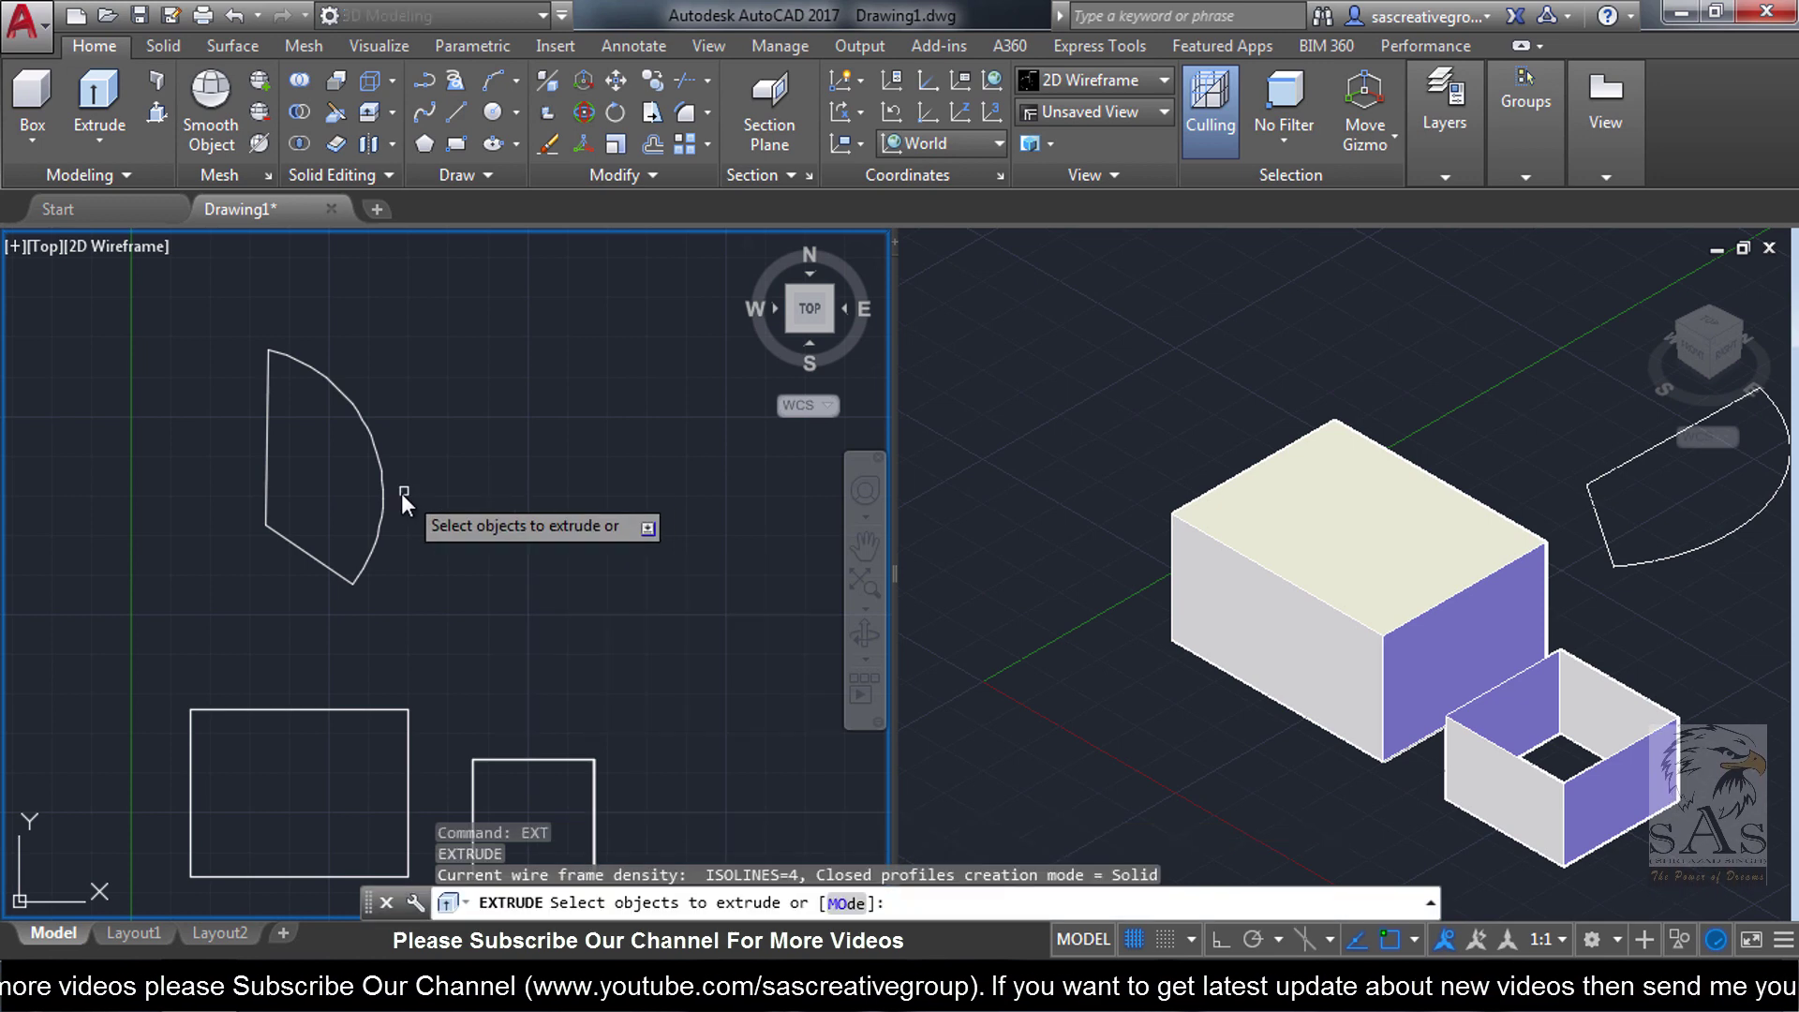
click(385, 509)
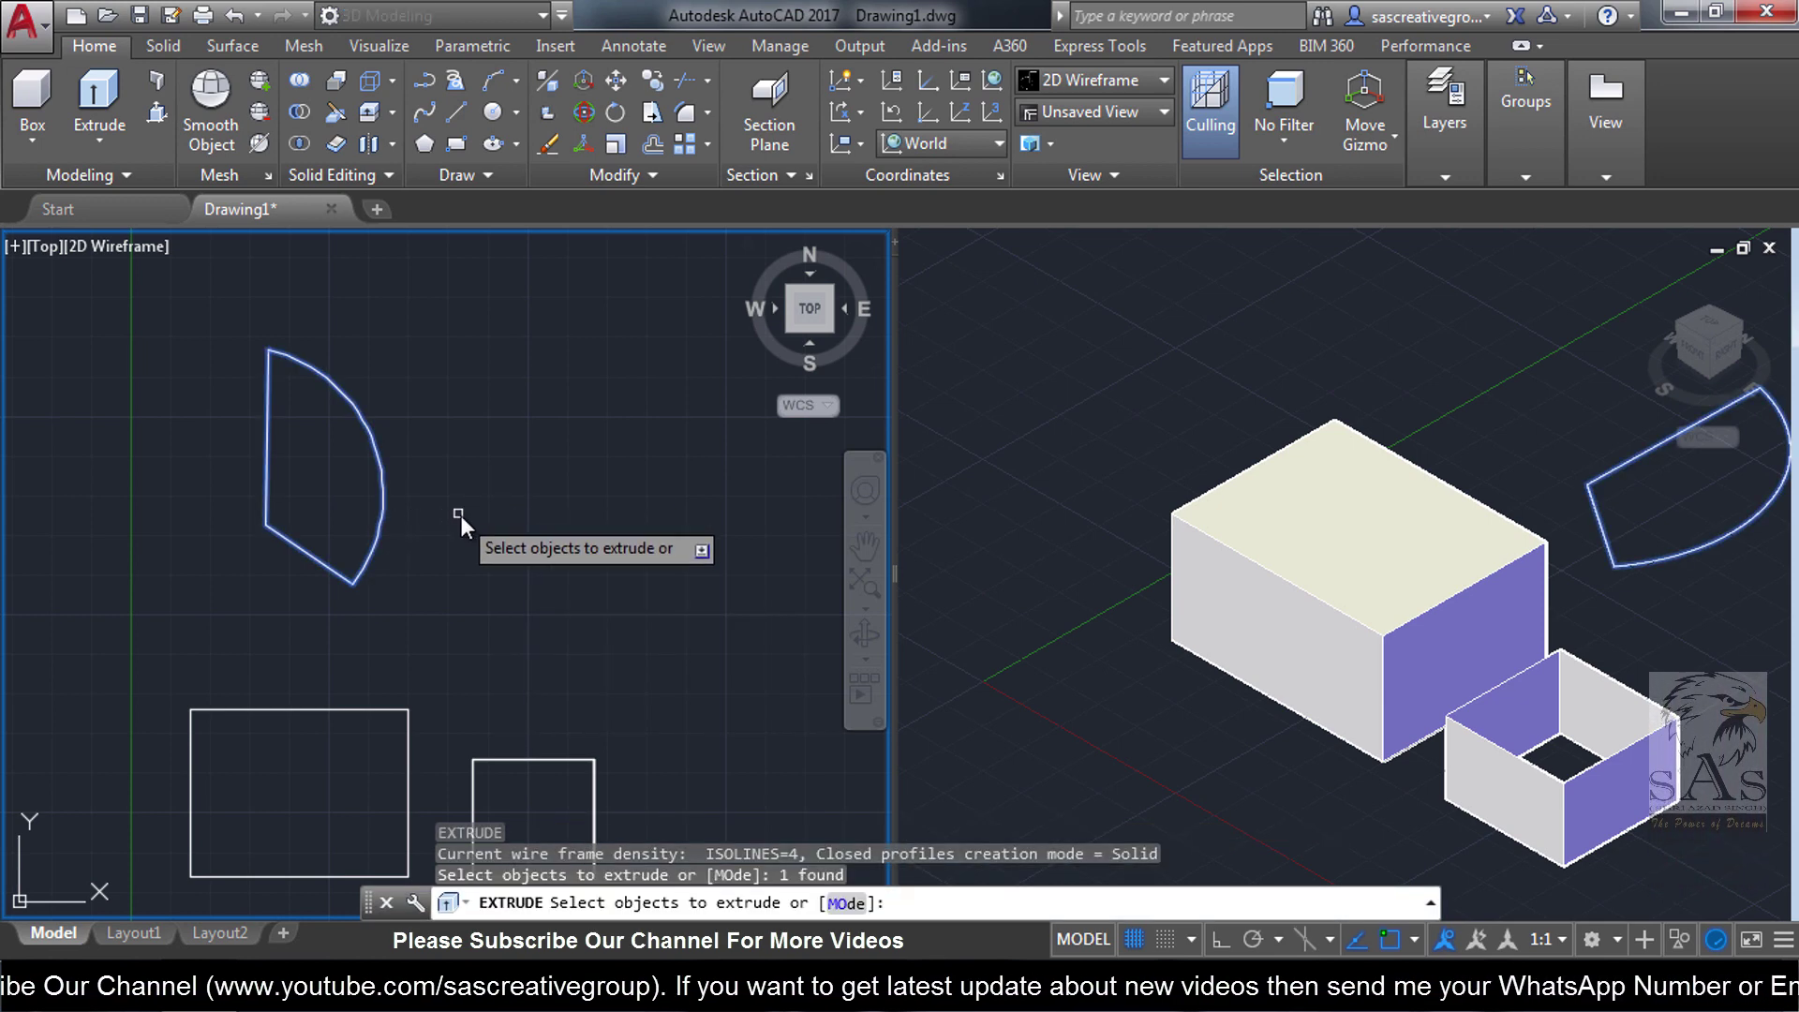
right_click(463, 515)
click(493, 531)
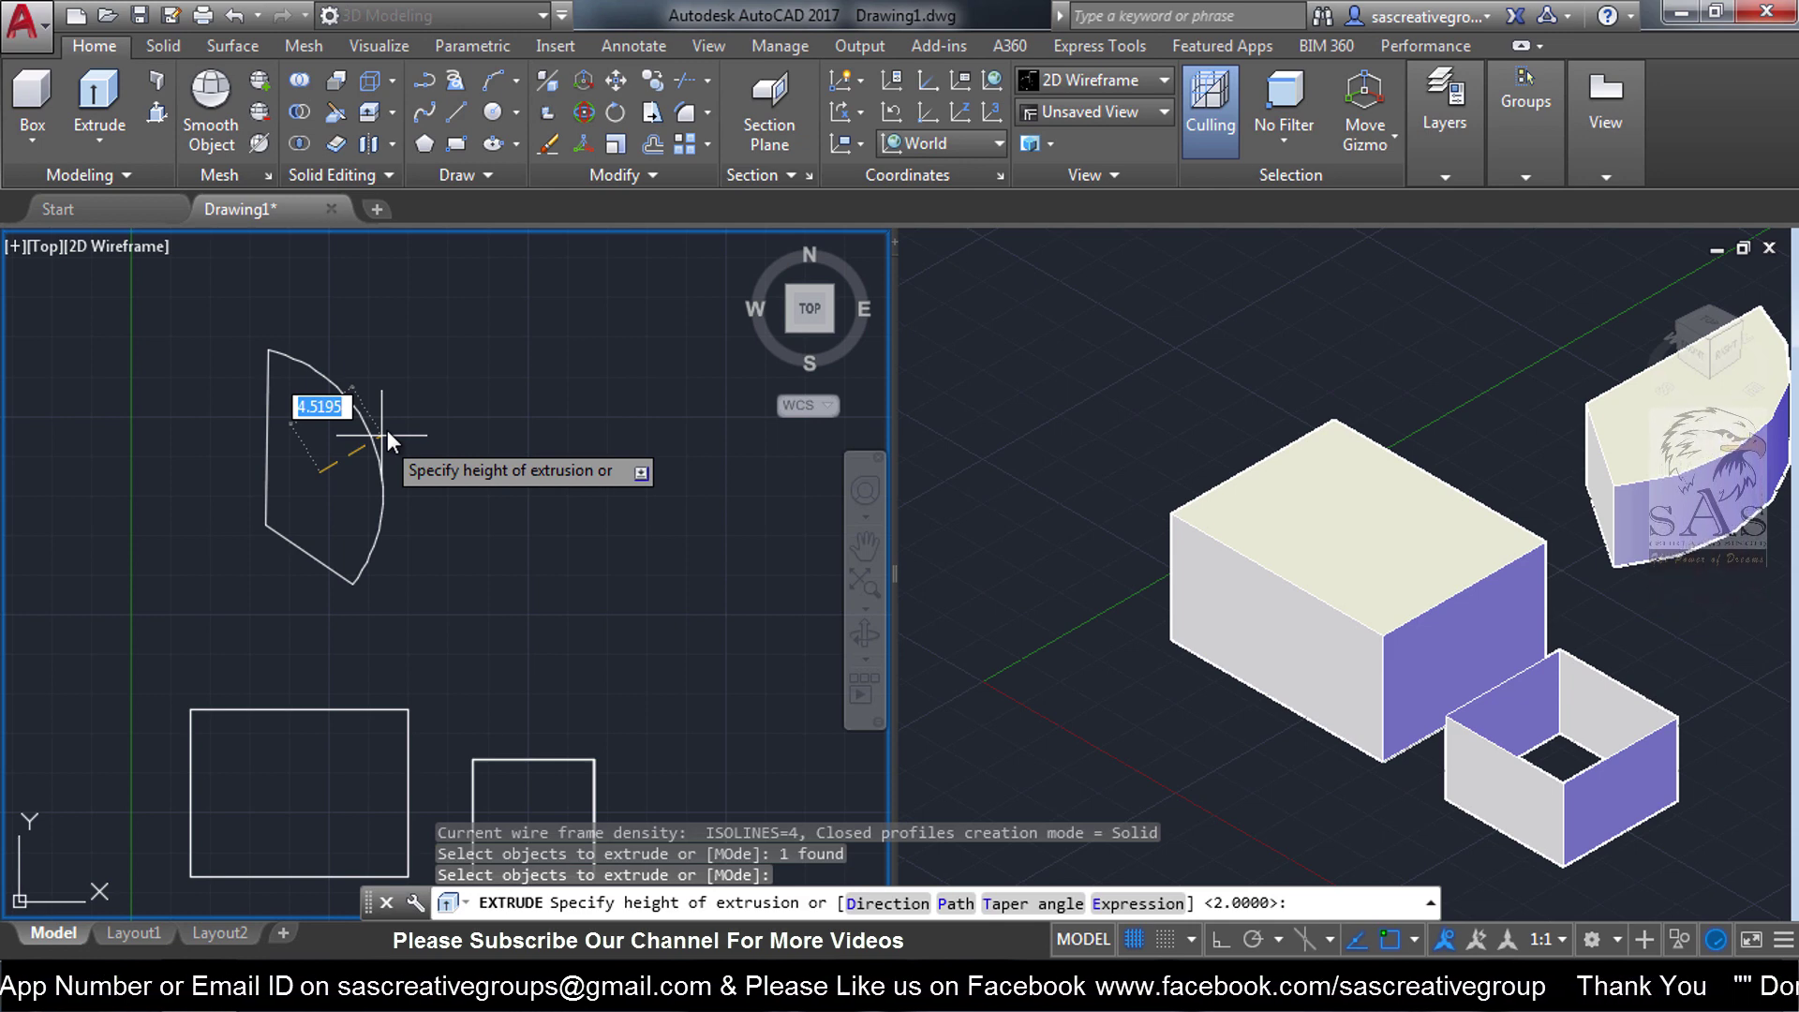
text(2)
key(Return)
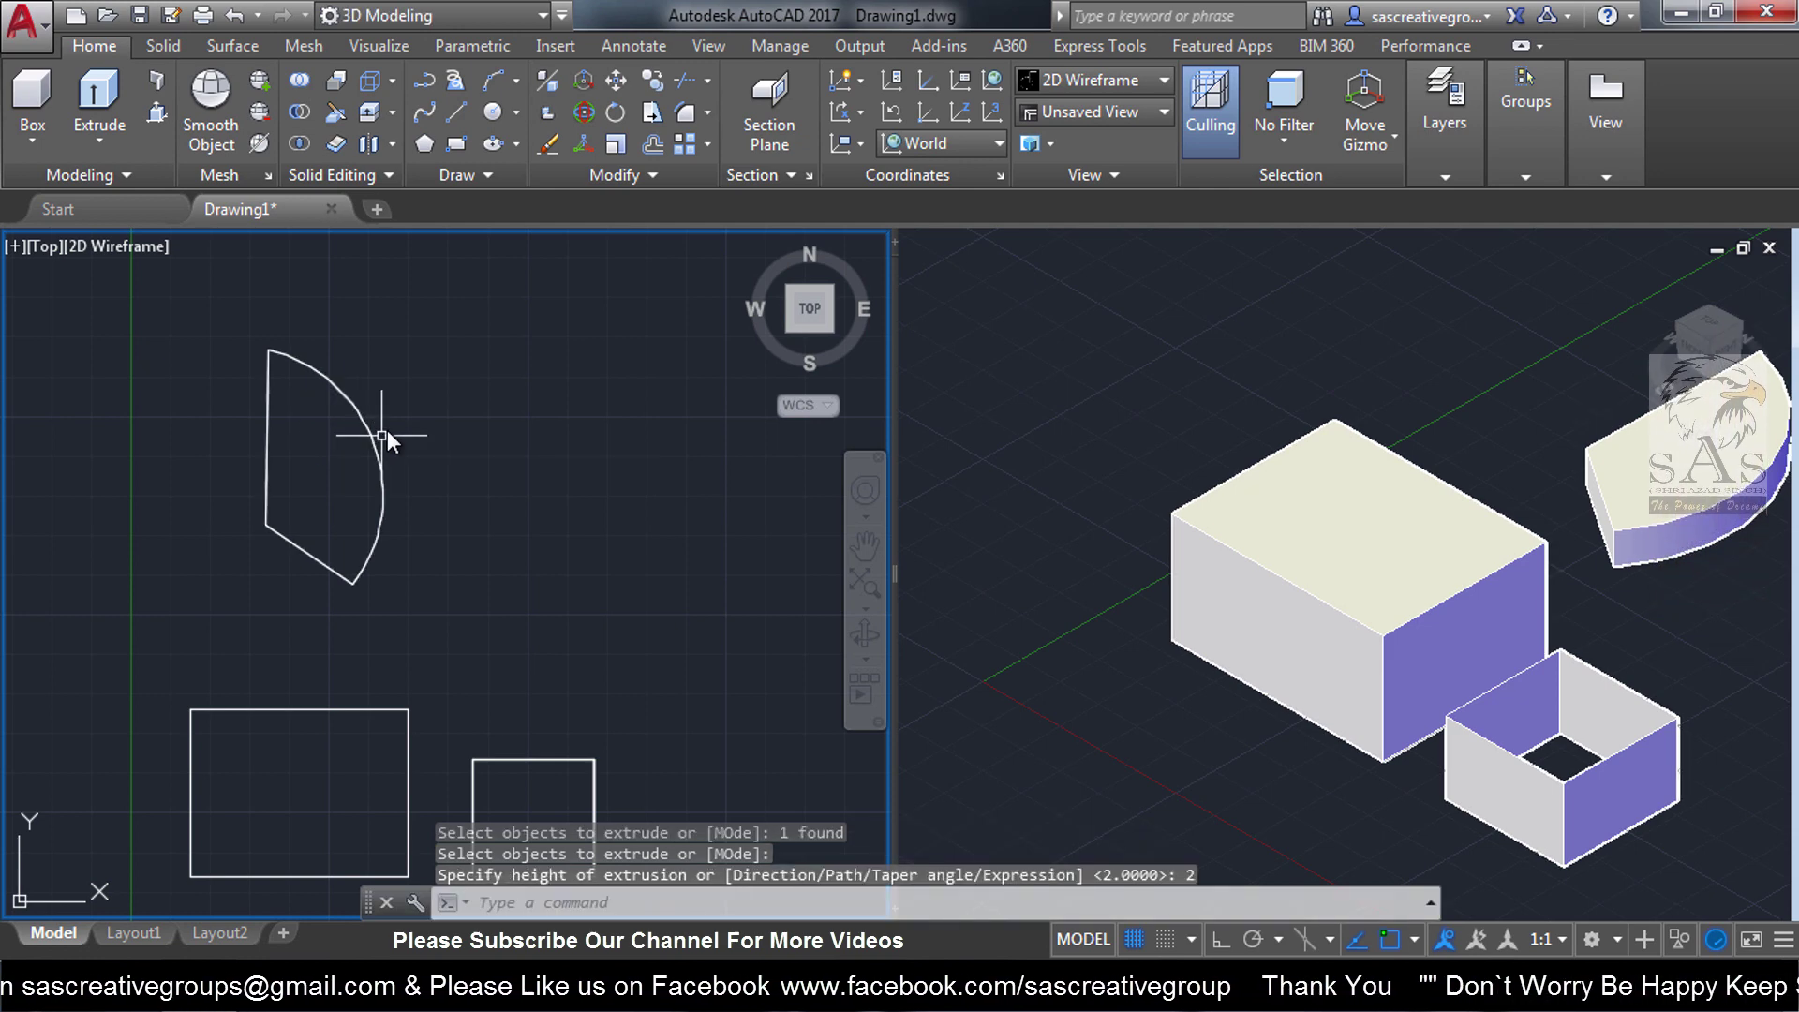
Pan and orbit the 3D viewport, then restore SE Isometric and reactivate the Top viewport
click(1047, 412)
middle_drag(1551, 564, 1294, 571)
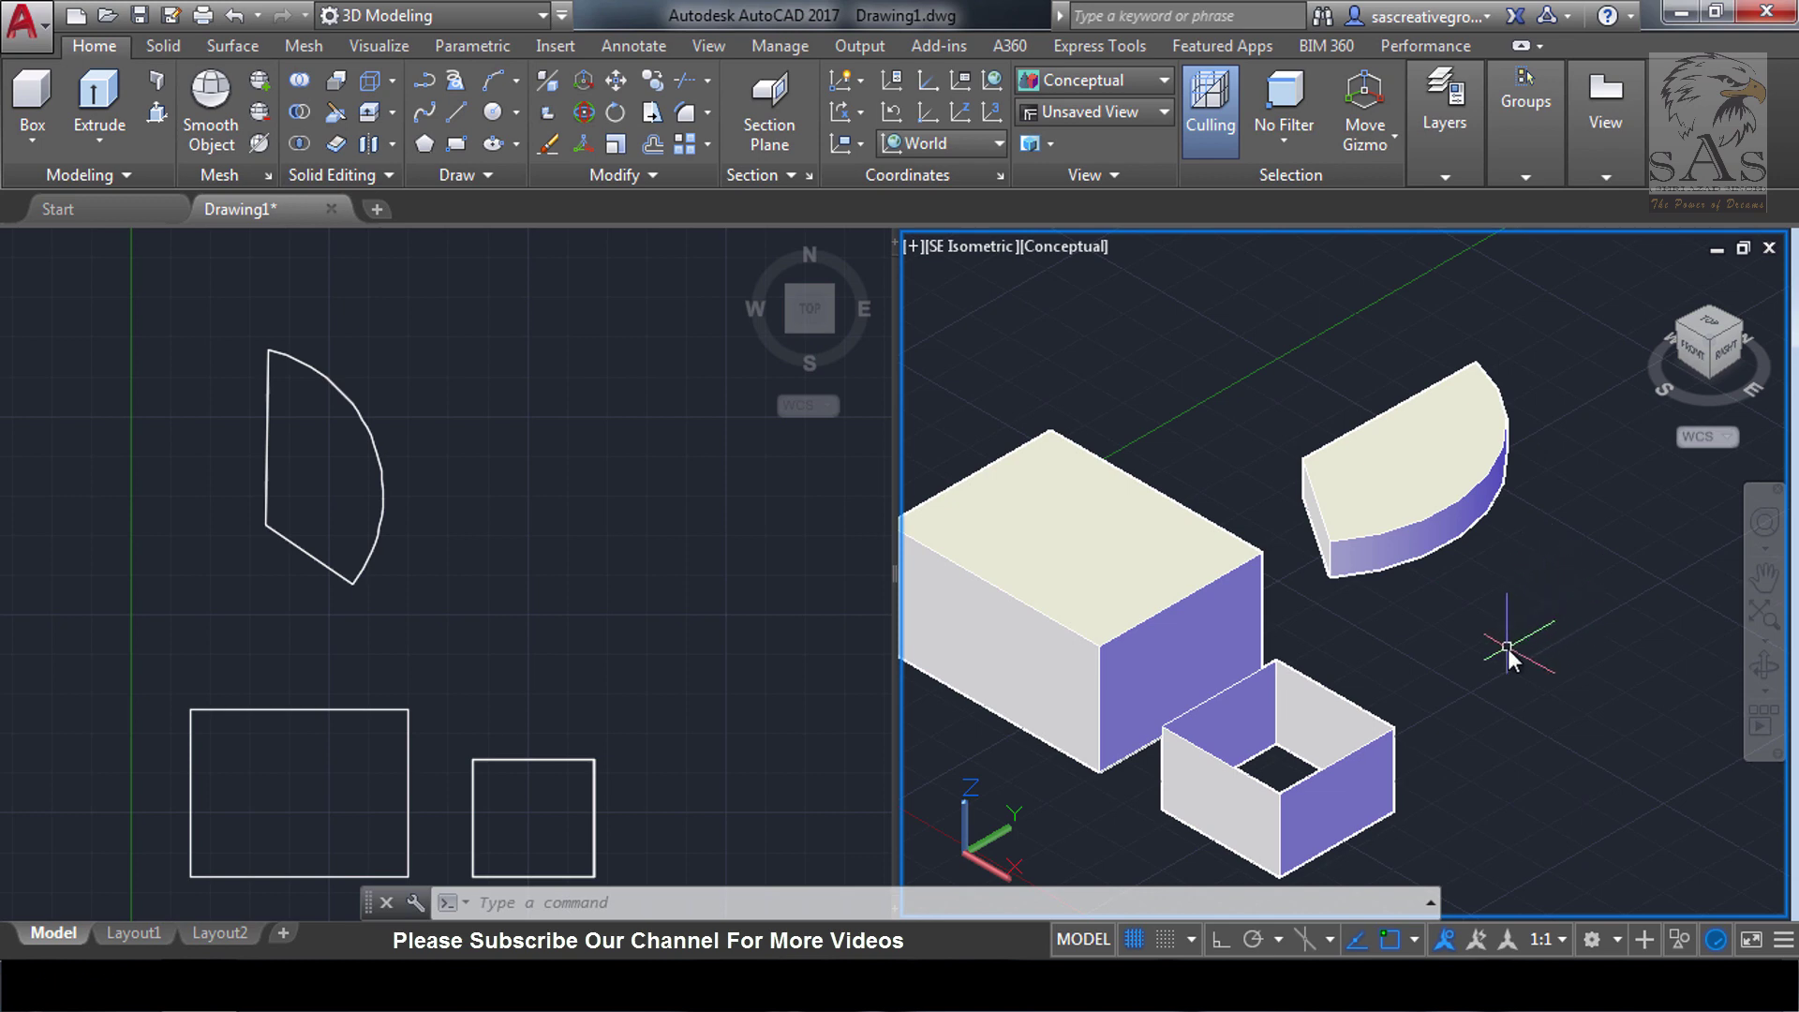
mouse_move(1509, 648)
shift+middle_down()
mouse_move(1487, 545)
mouse_move(1277, 534)
mouse_move(1164, 610)
mouse_move(1426, 715)
mouse_move(1665, 656)
mouse_move(1065, 610)
mouse_move(1004, 482)
mouse_move(1149, 491)
mouse_move(1406, 587)
mouse_move(1527, 594)
mouse_move(1533, 621)
shift+middle_up()
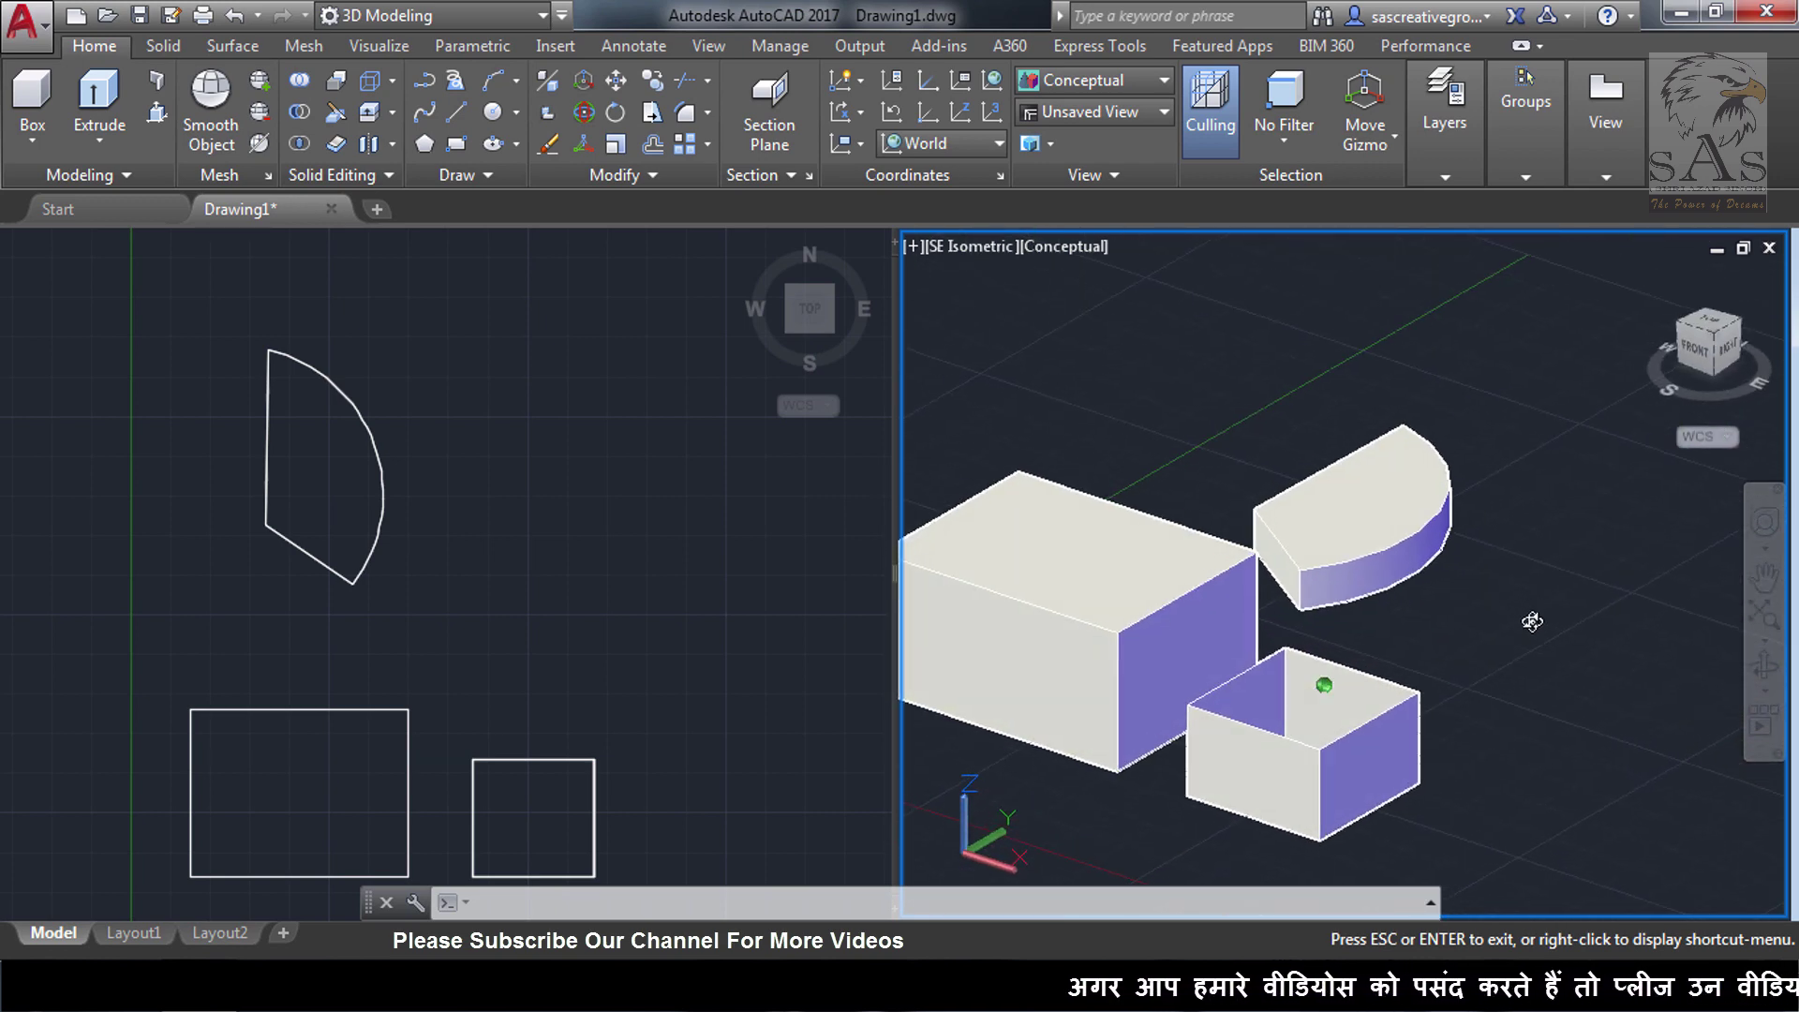
click(981, 246)
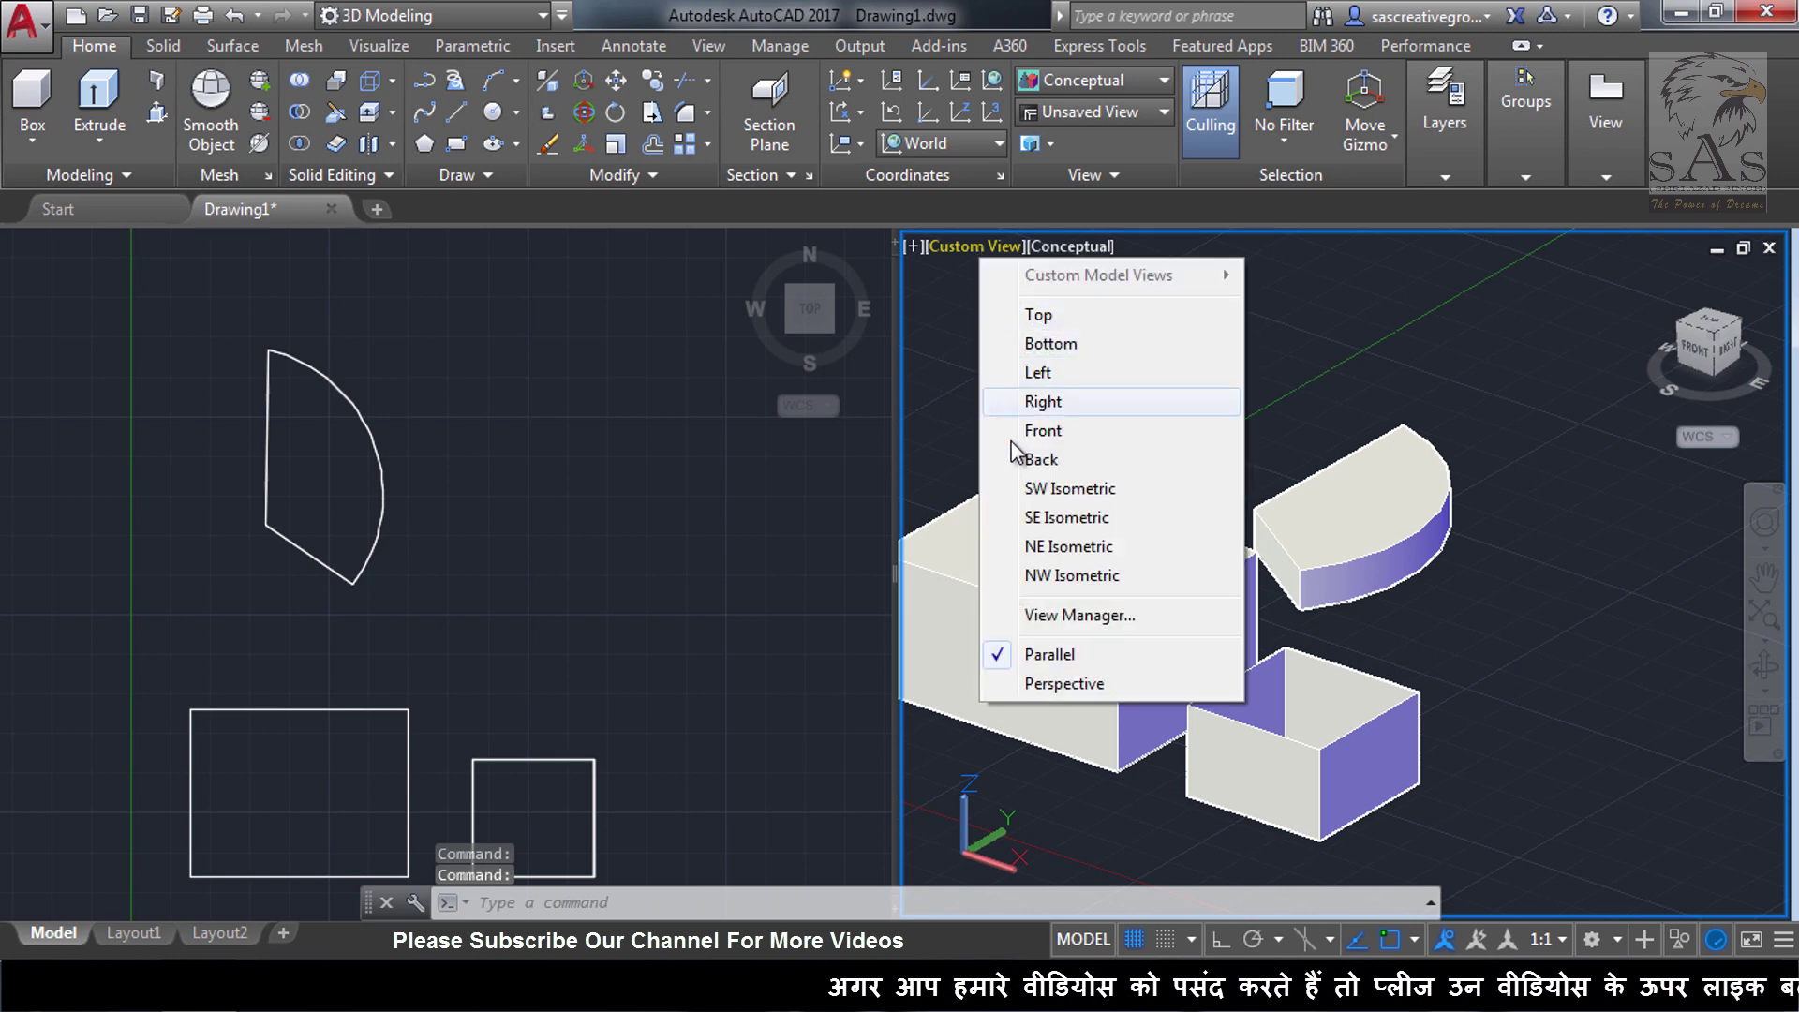
click(1064, 519)
click(714, 551)
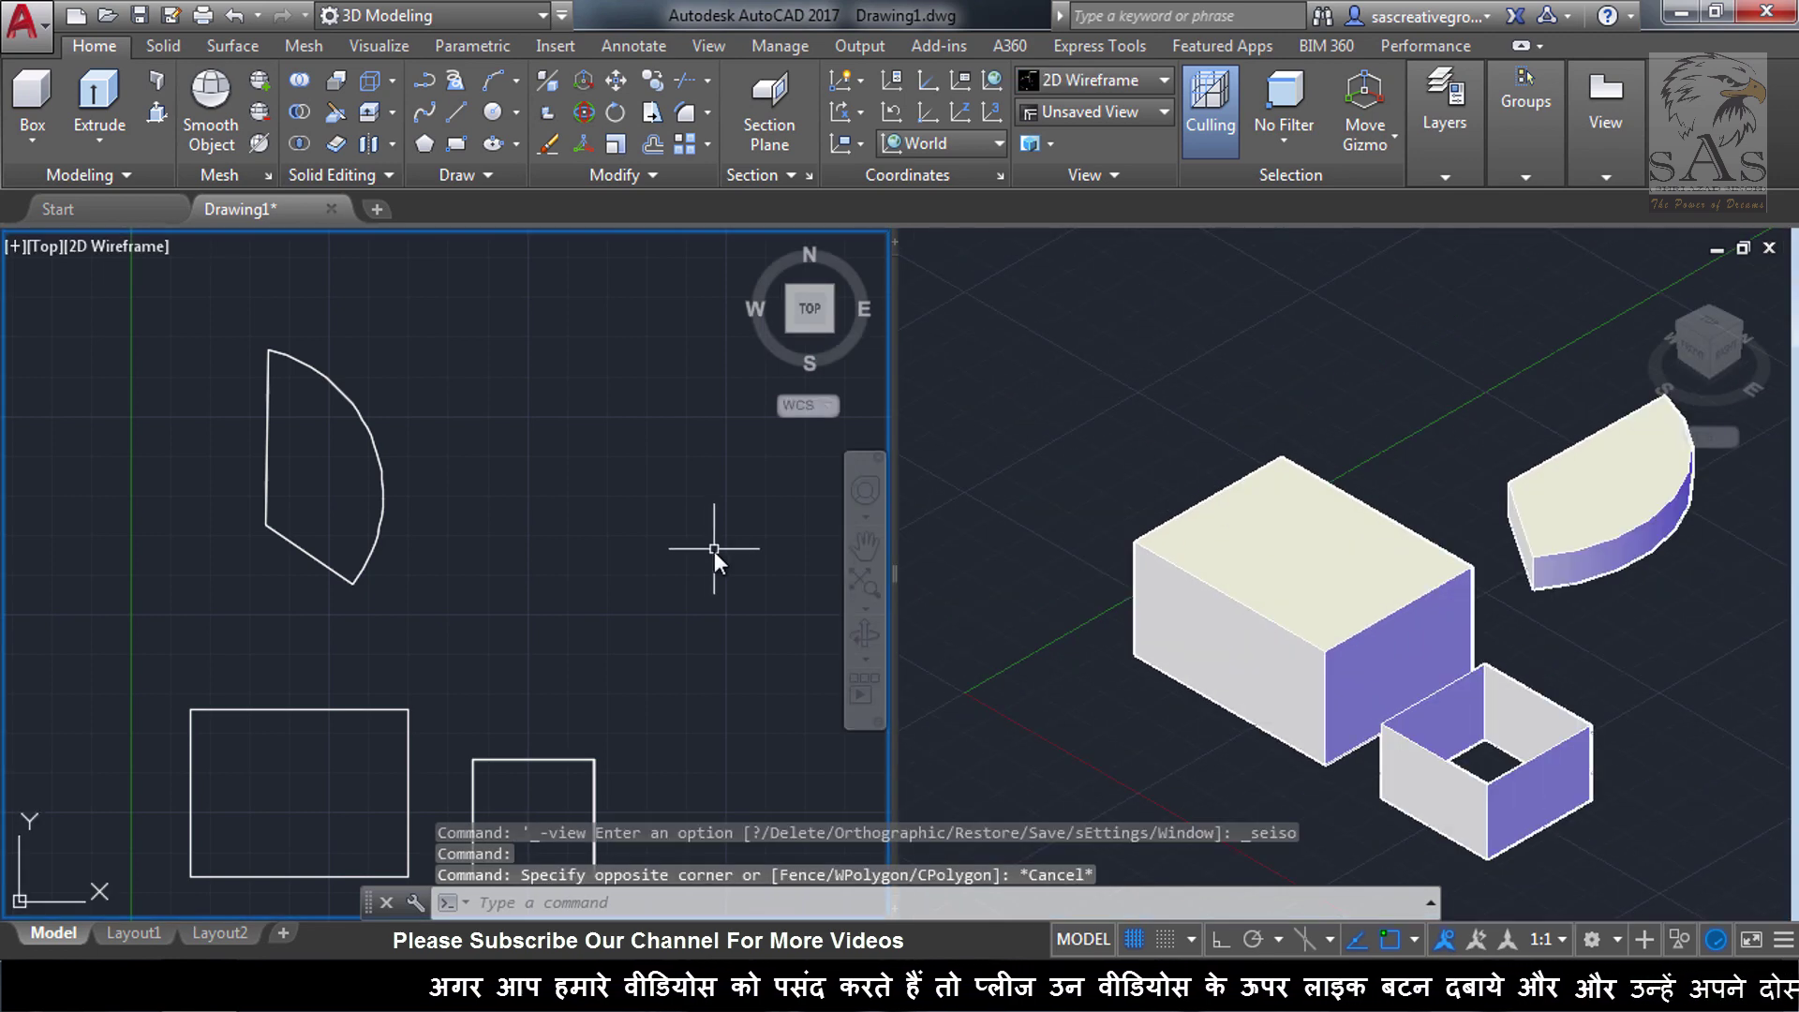